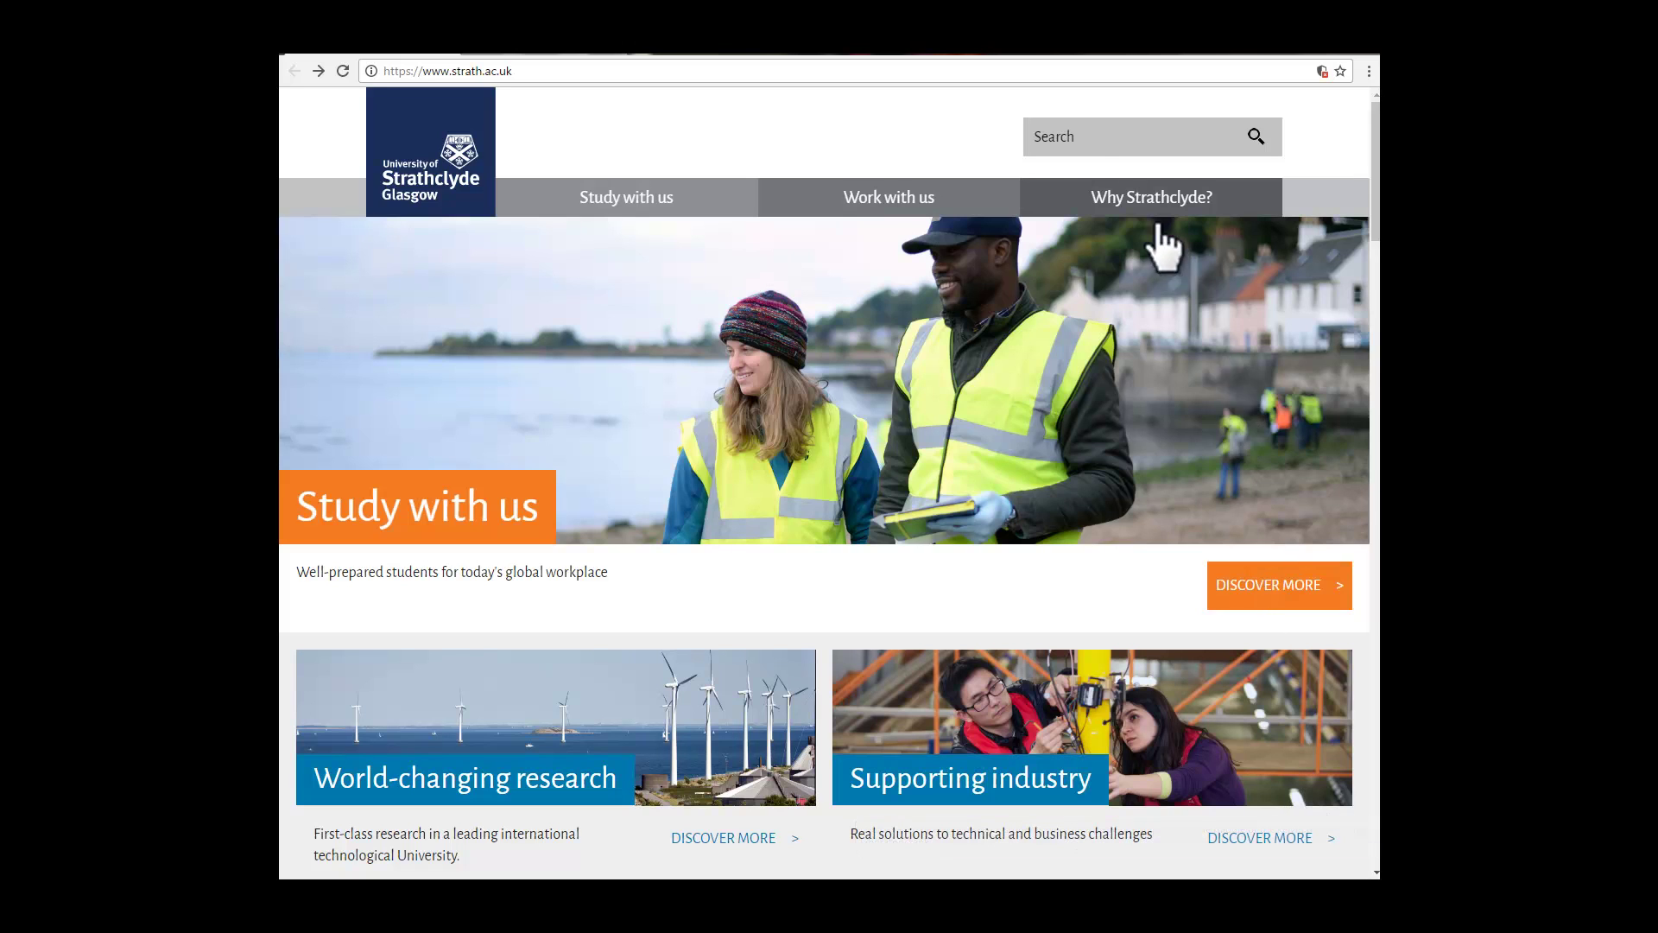
Step: Search the university website for 'safety'
click(1063, 142)
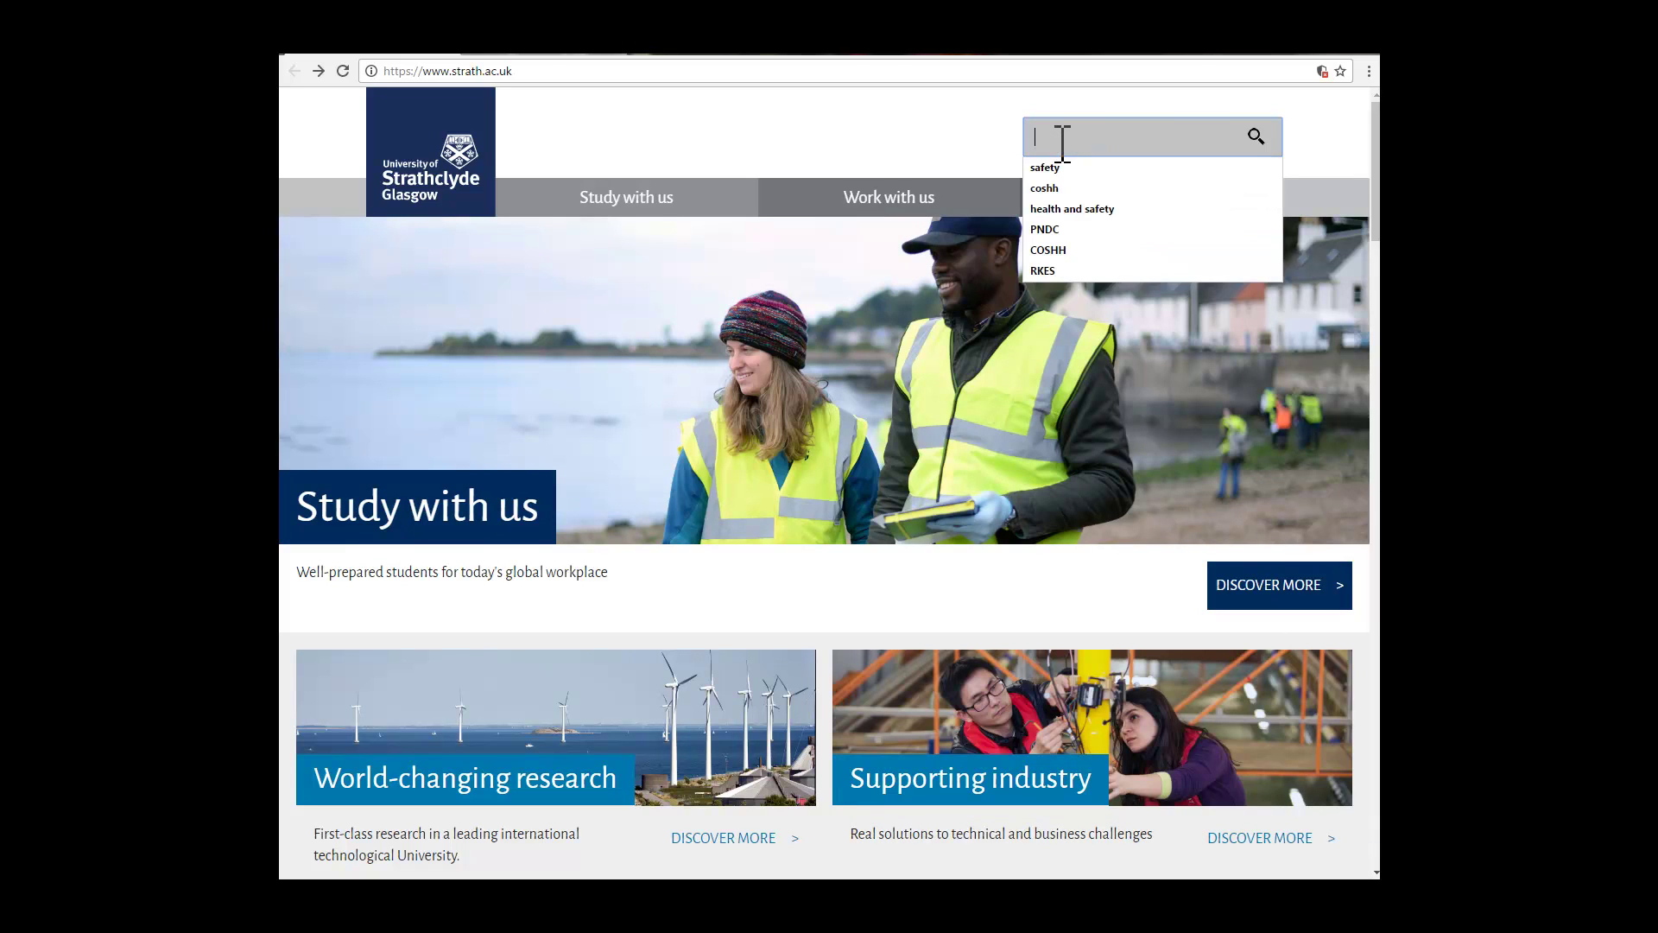
text(safety)
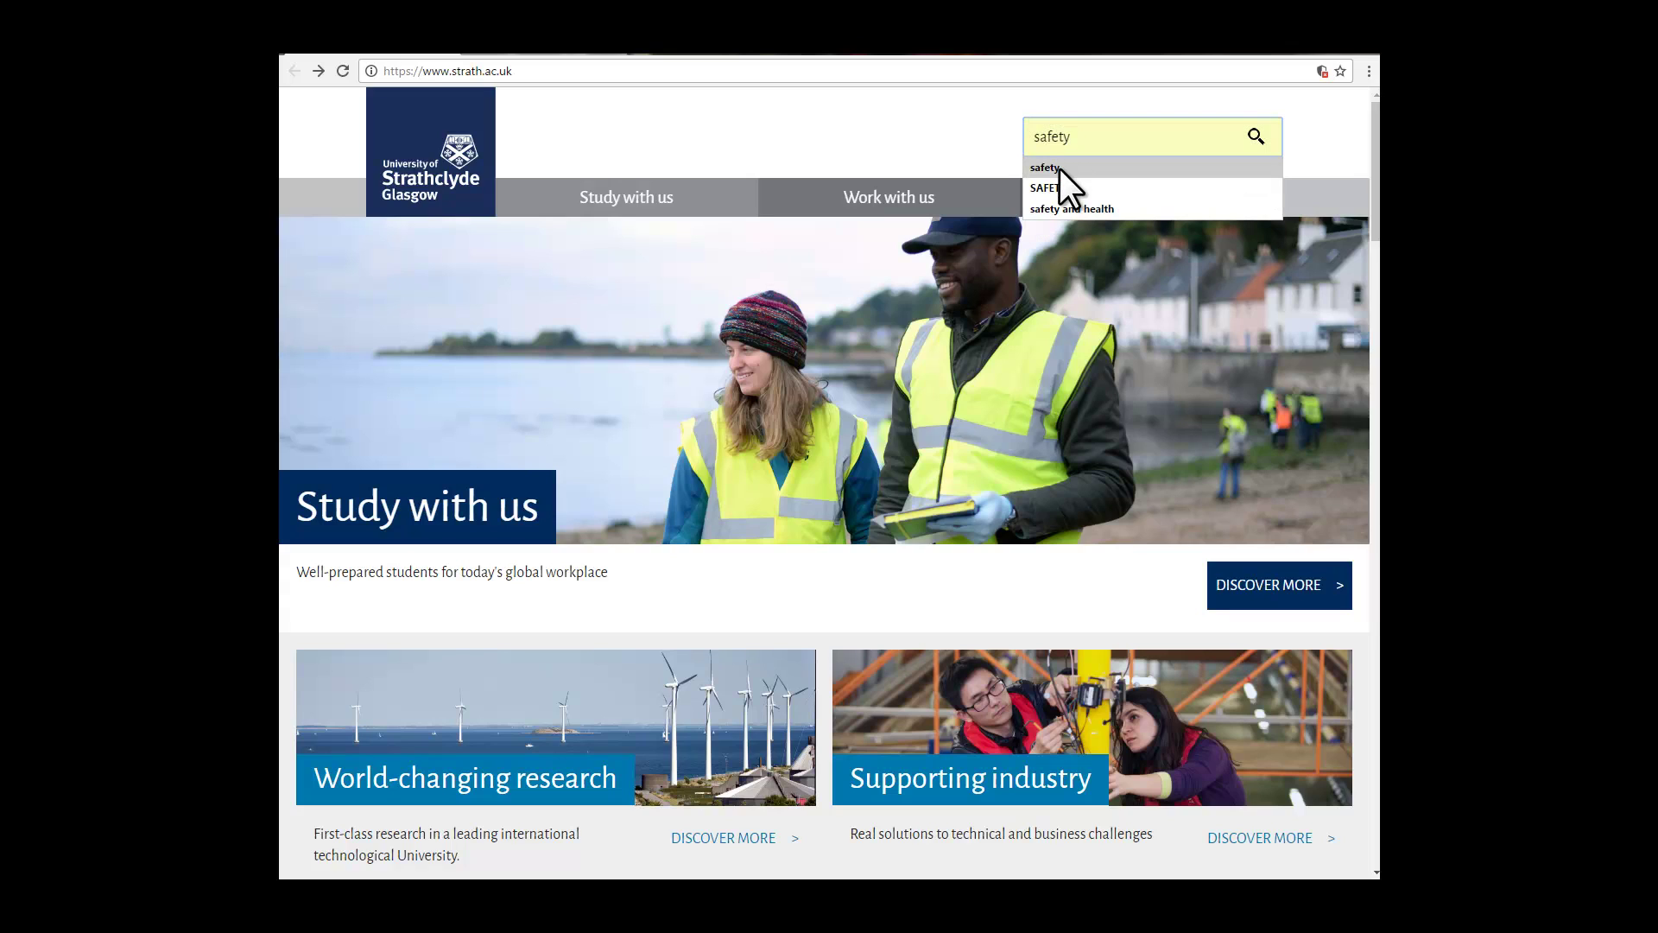
click(1060, 168)
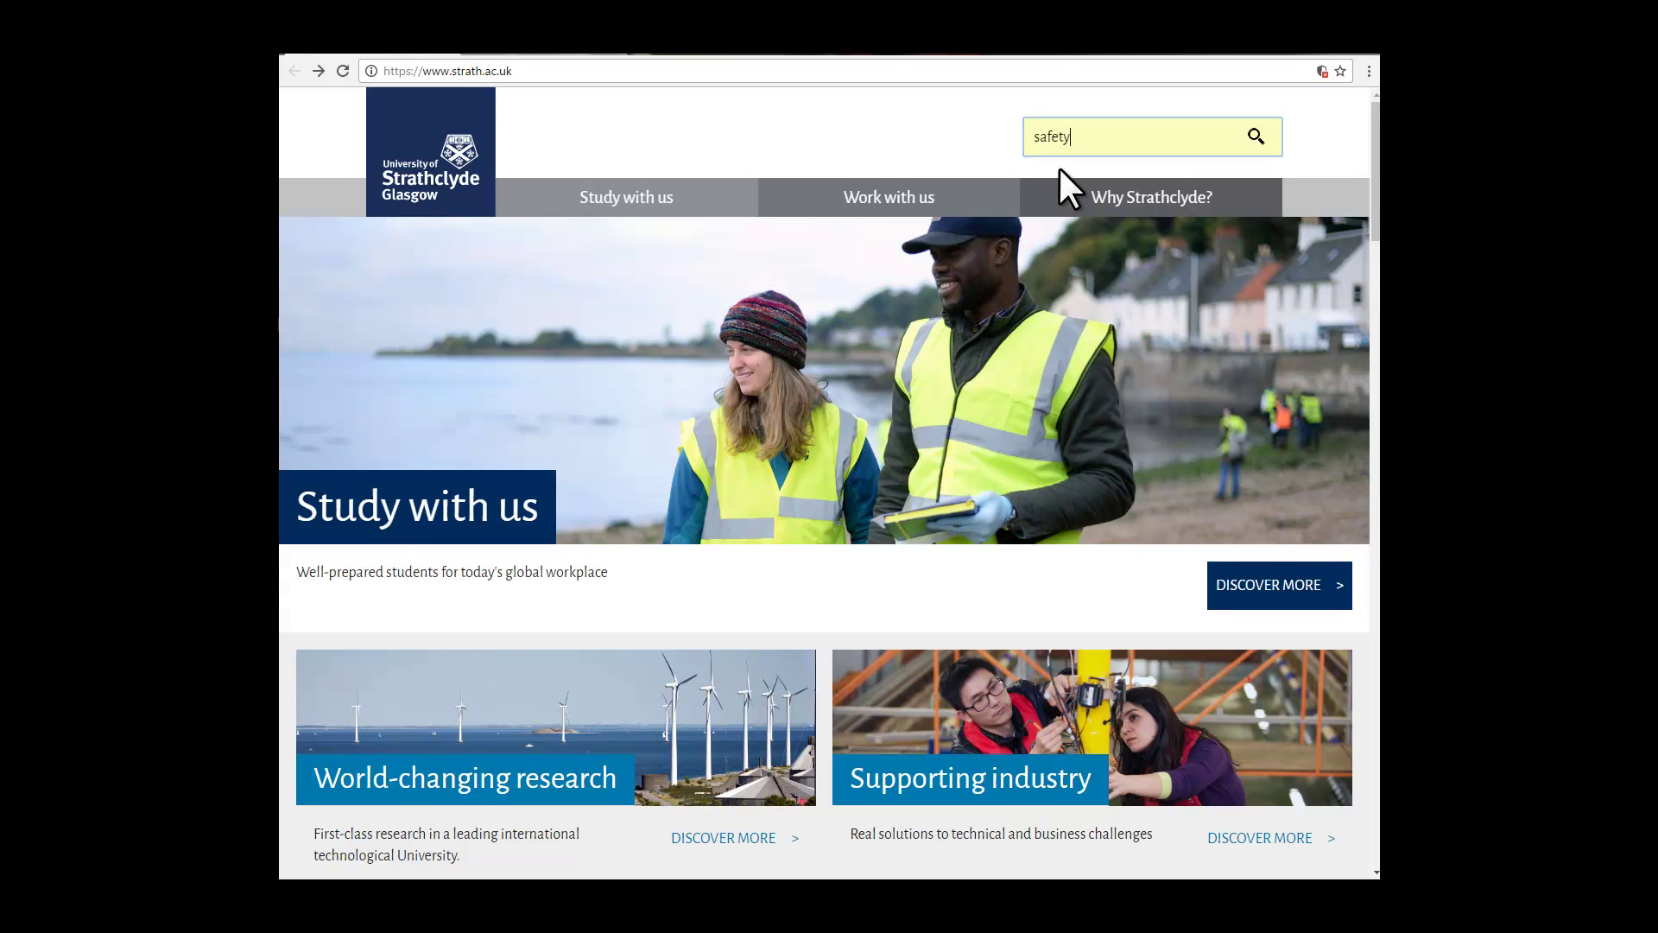
click(1257, 136)
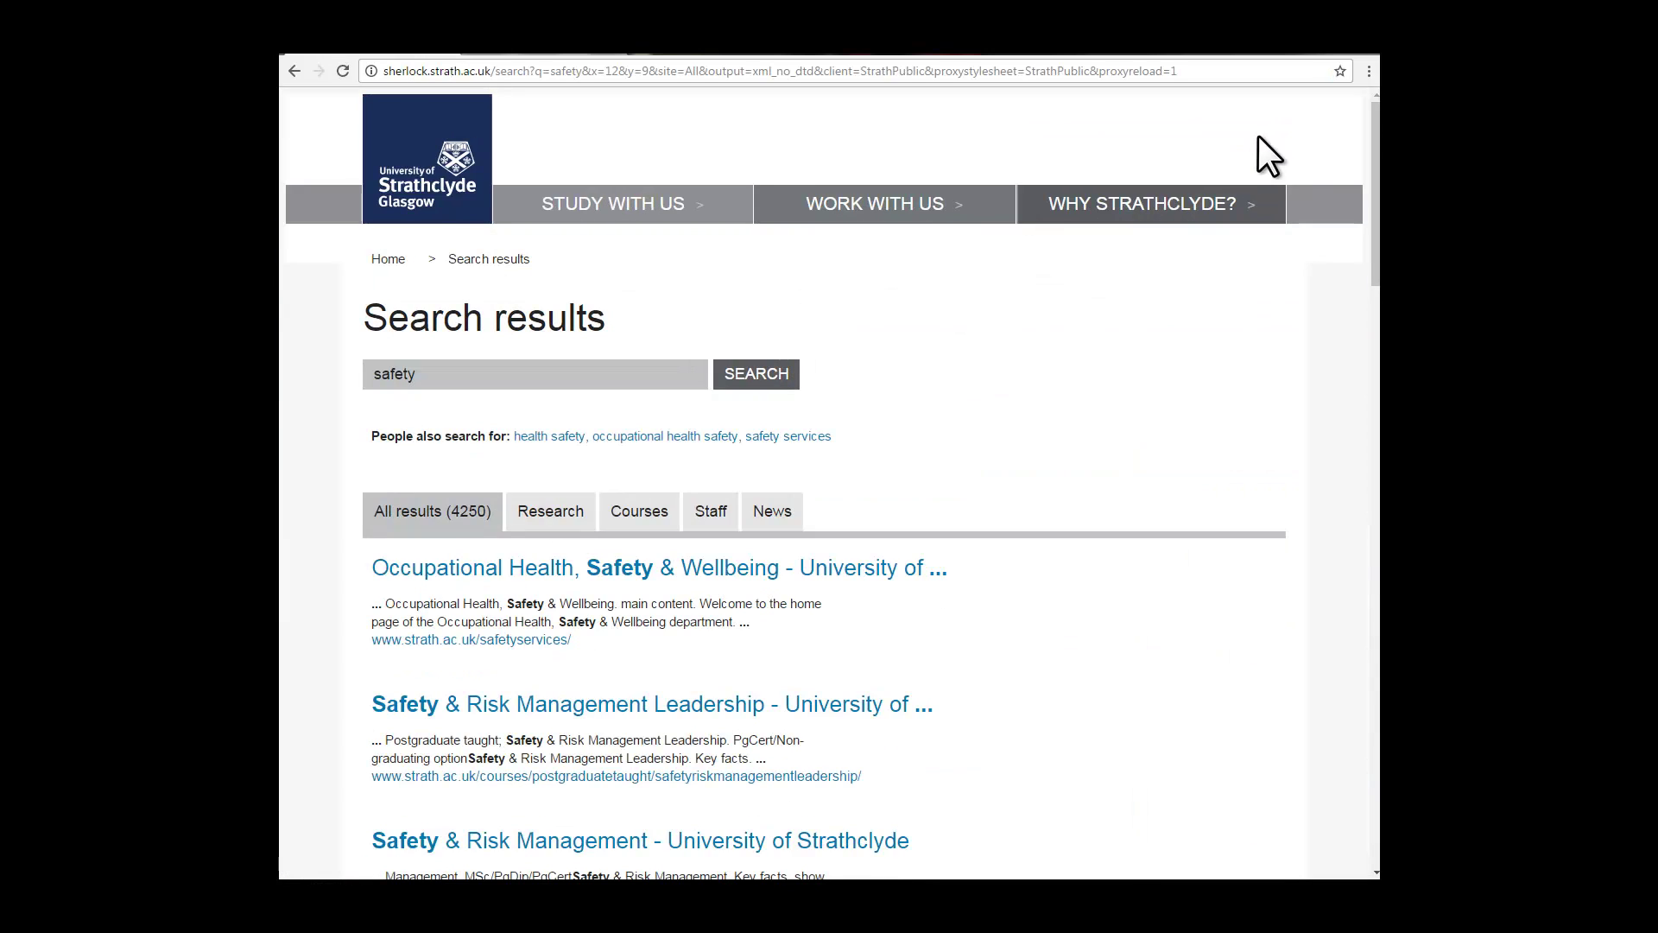
Step: Go from Occupational Health, Safety & Wellbeing through Safety Forms to the Online COSHH Form
click(688, 573)
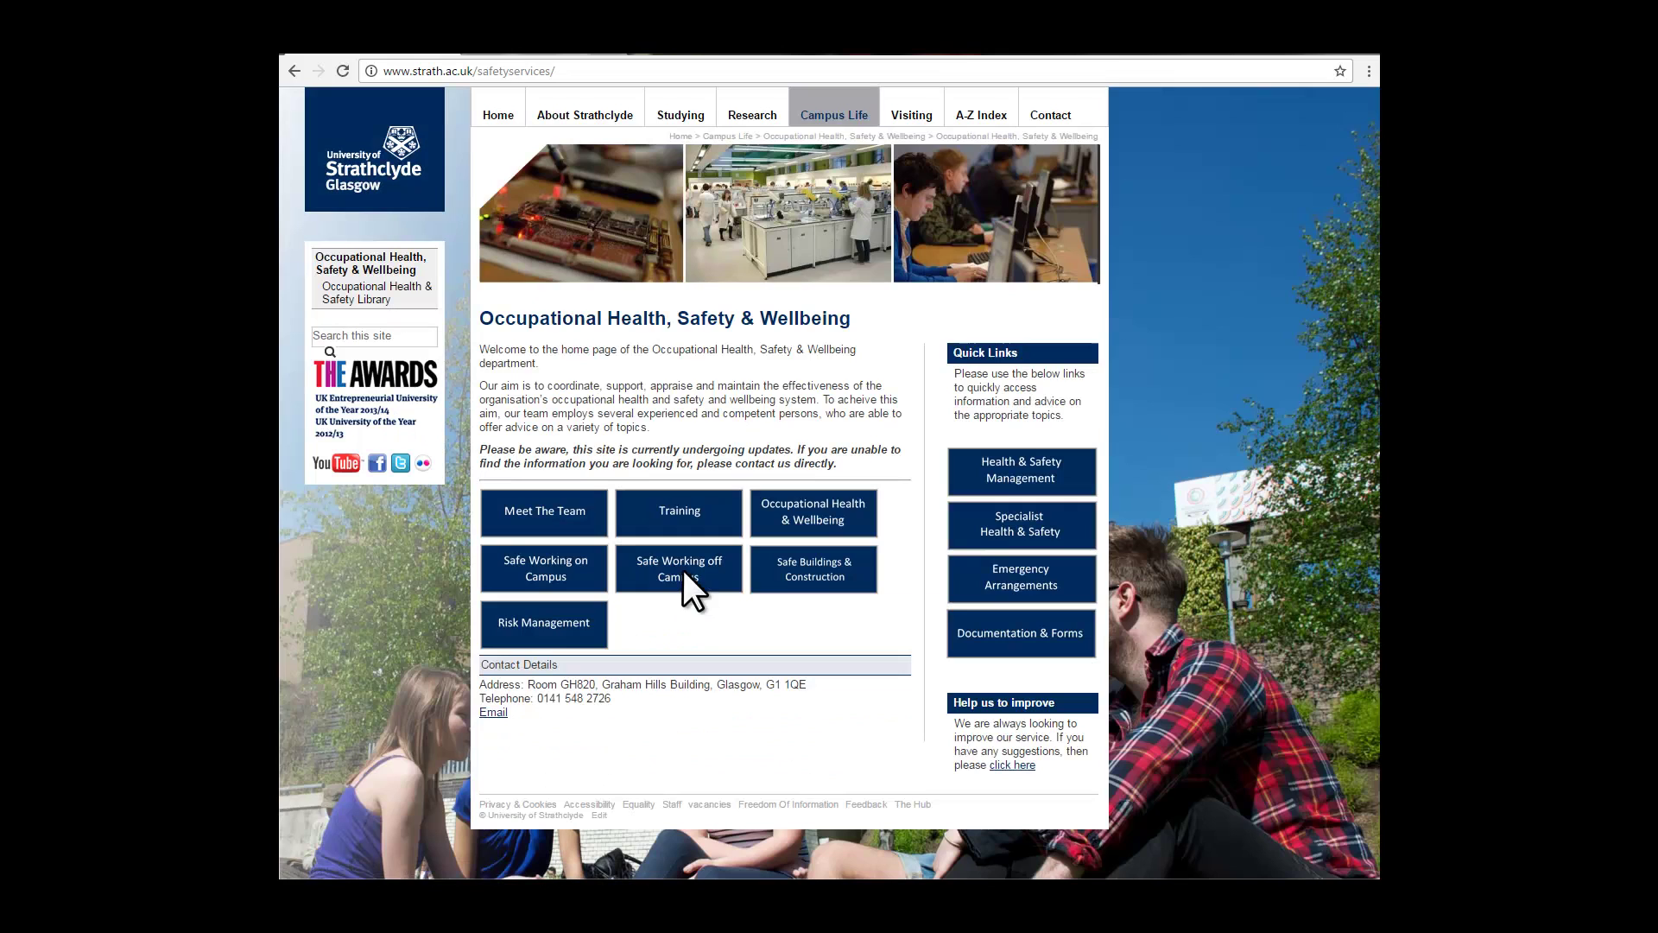
click(1028, 639)
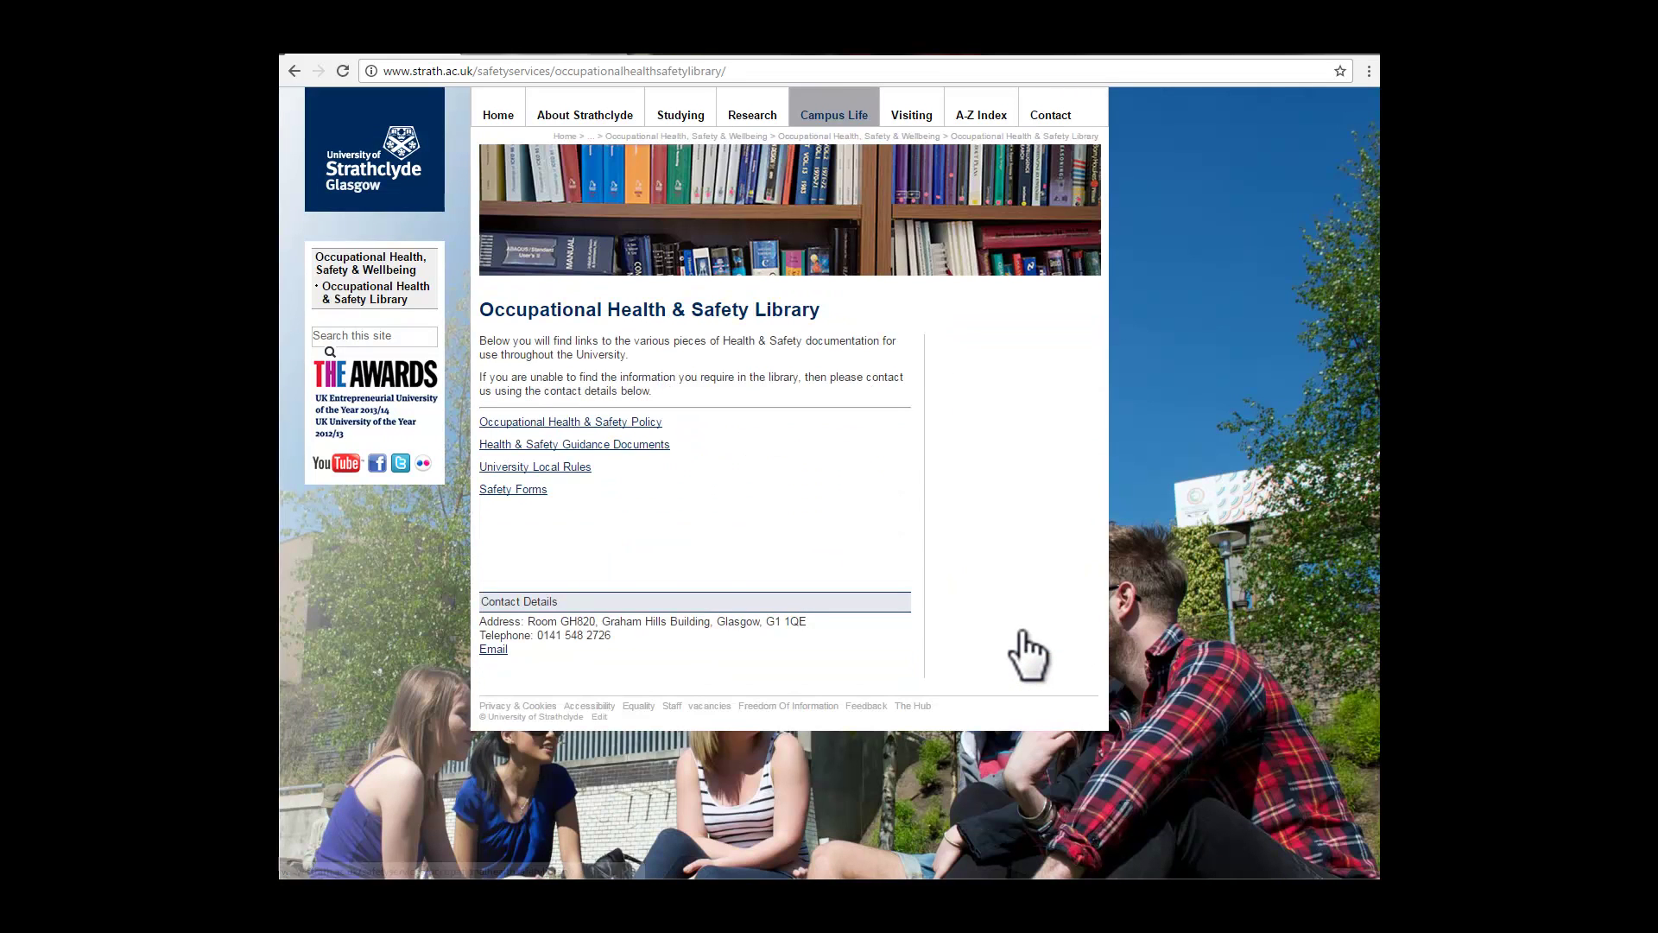
click(519, 491)
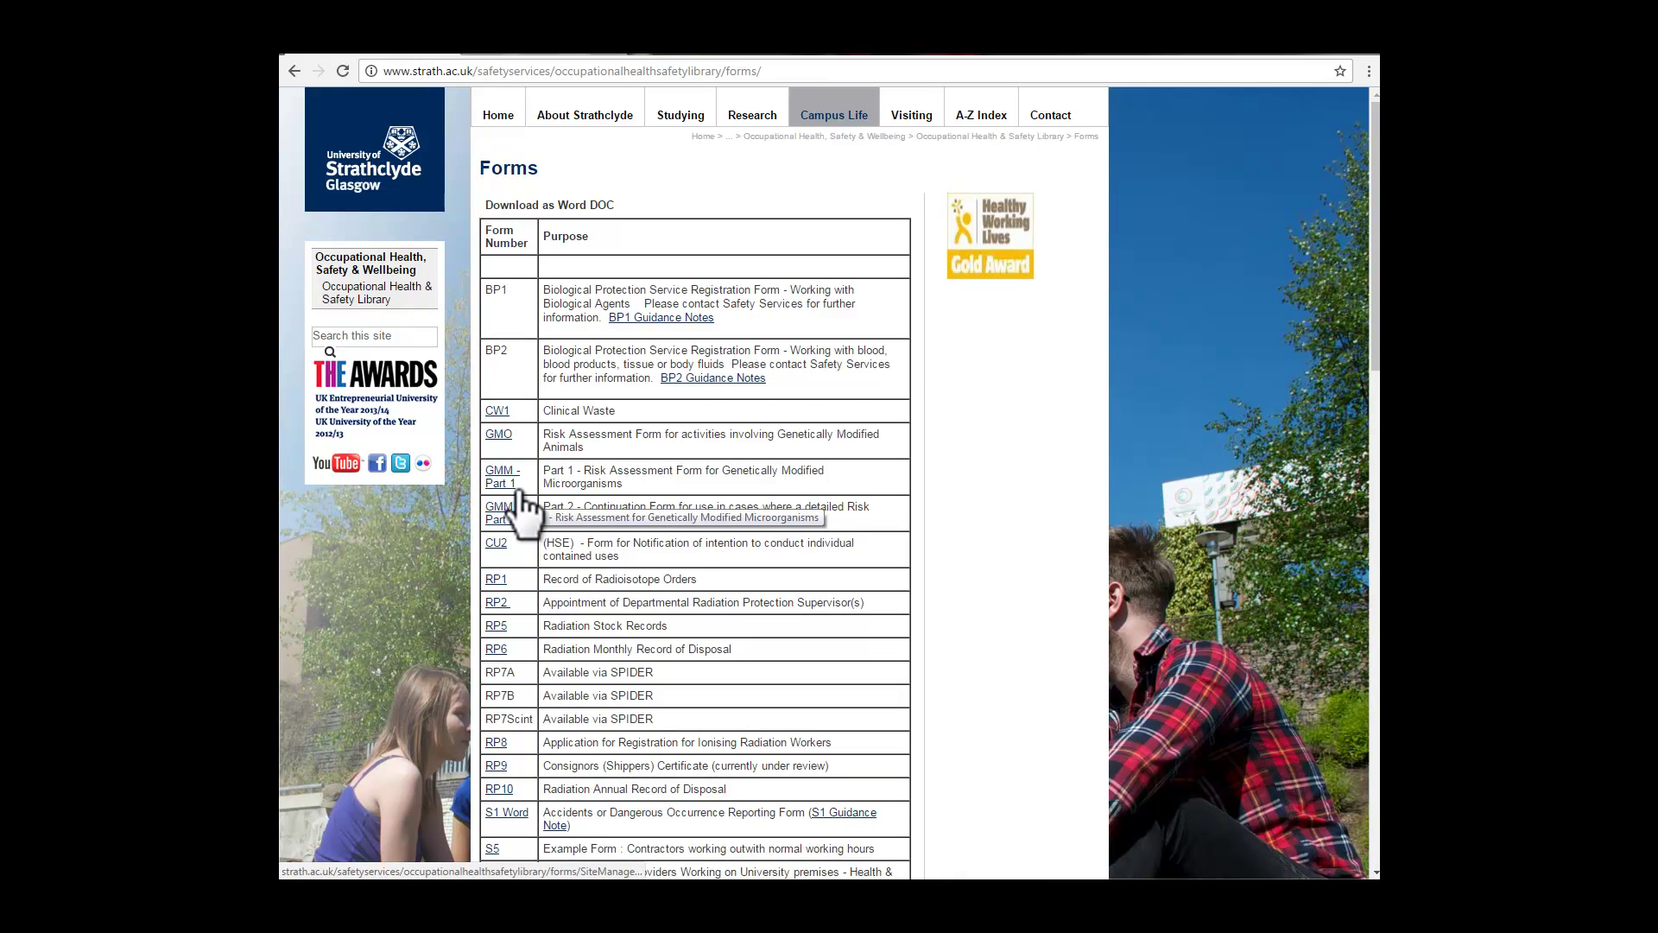
scroll(519, 490, down, 8)
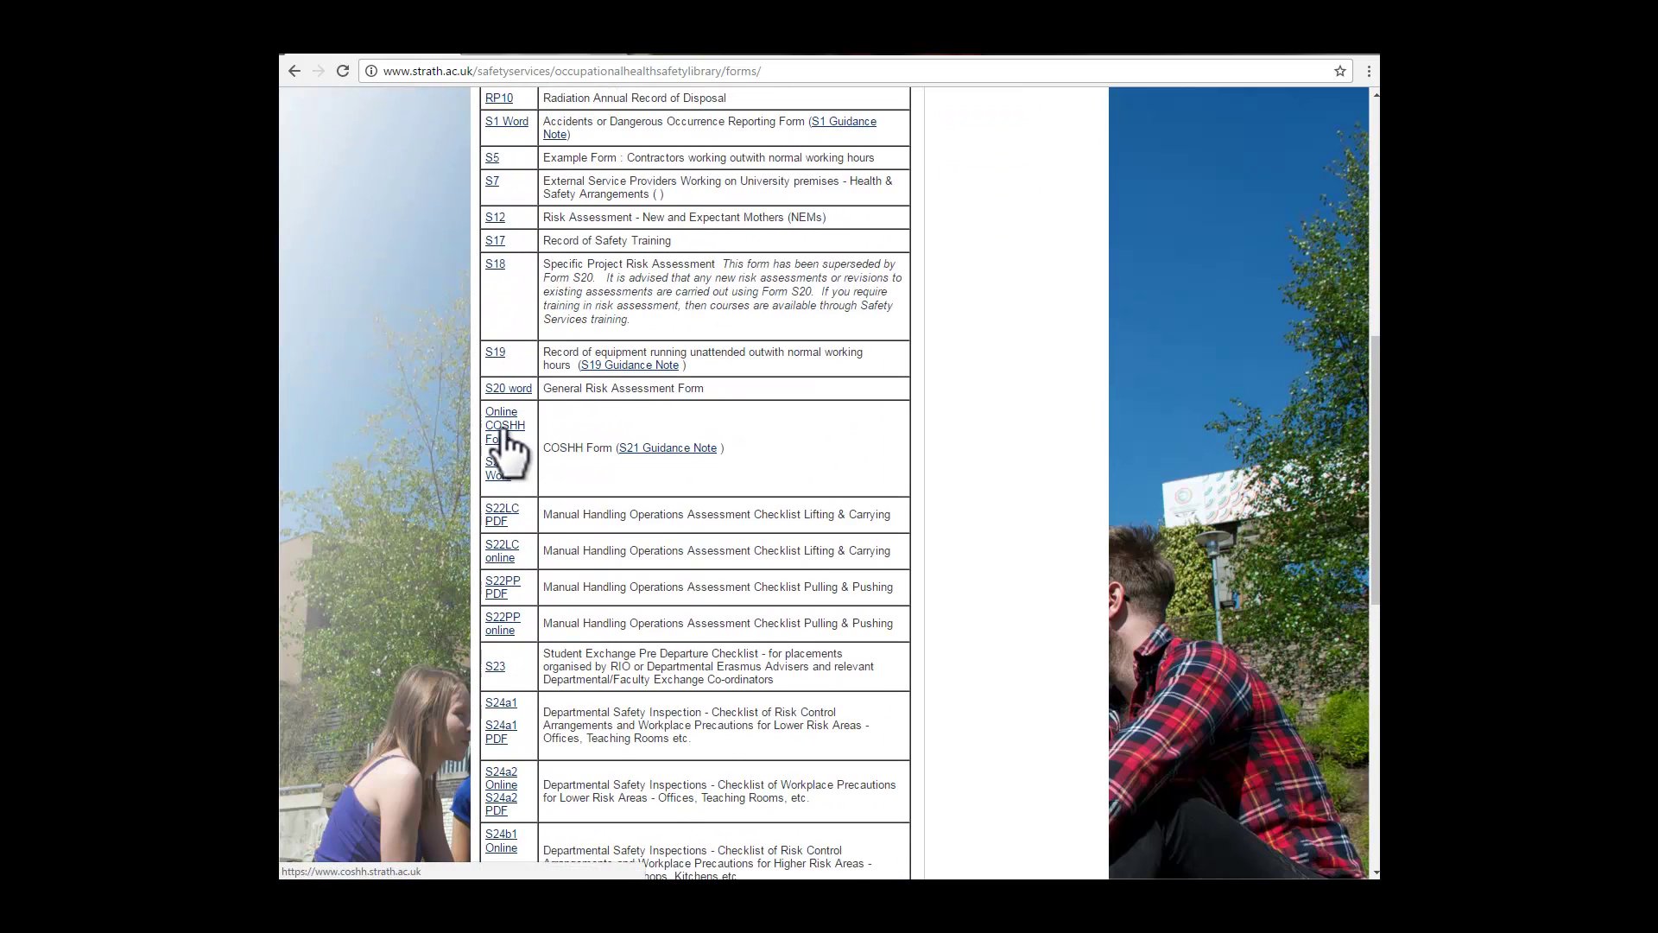
click(505, 432)
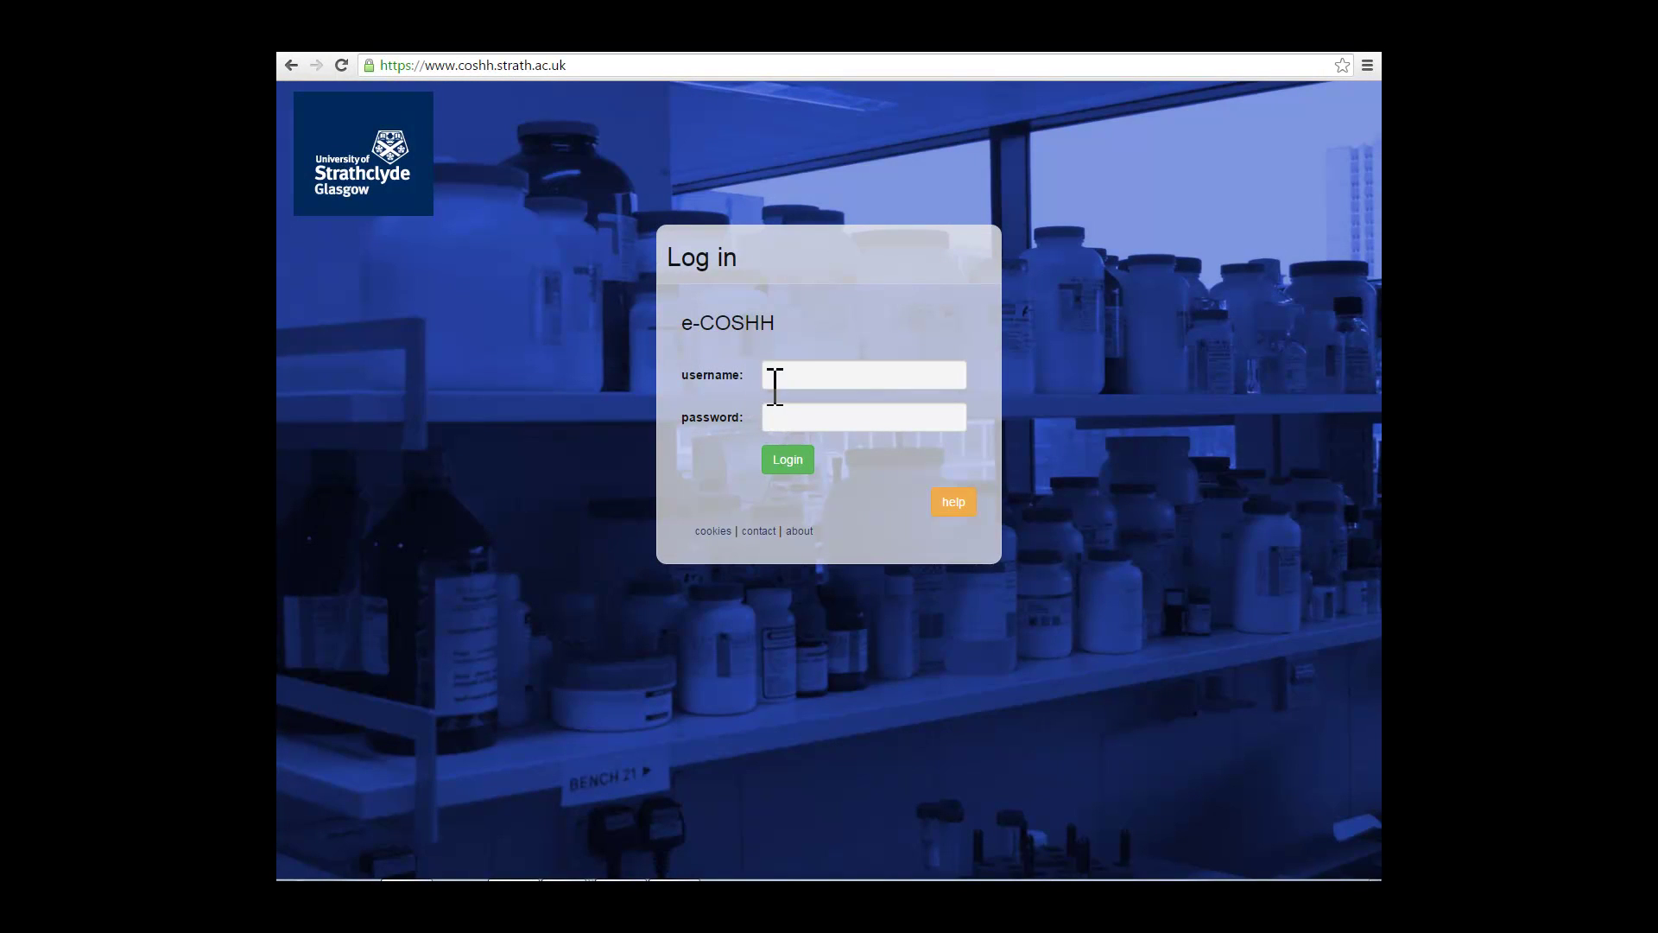
Step: Enter the test_user username and the account password on the e-COSHH login page
click(796, 376)
text(test)
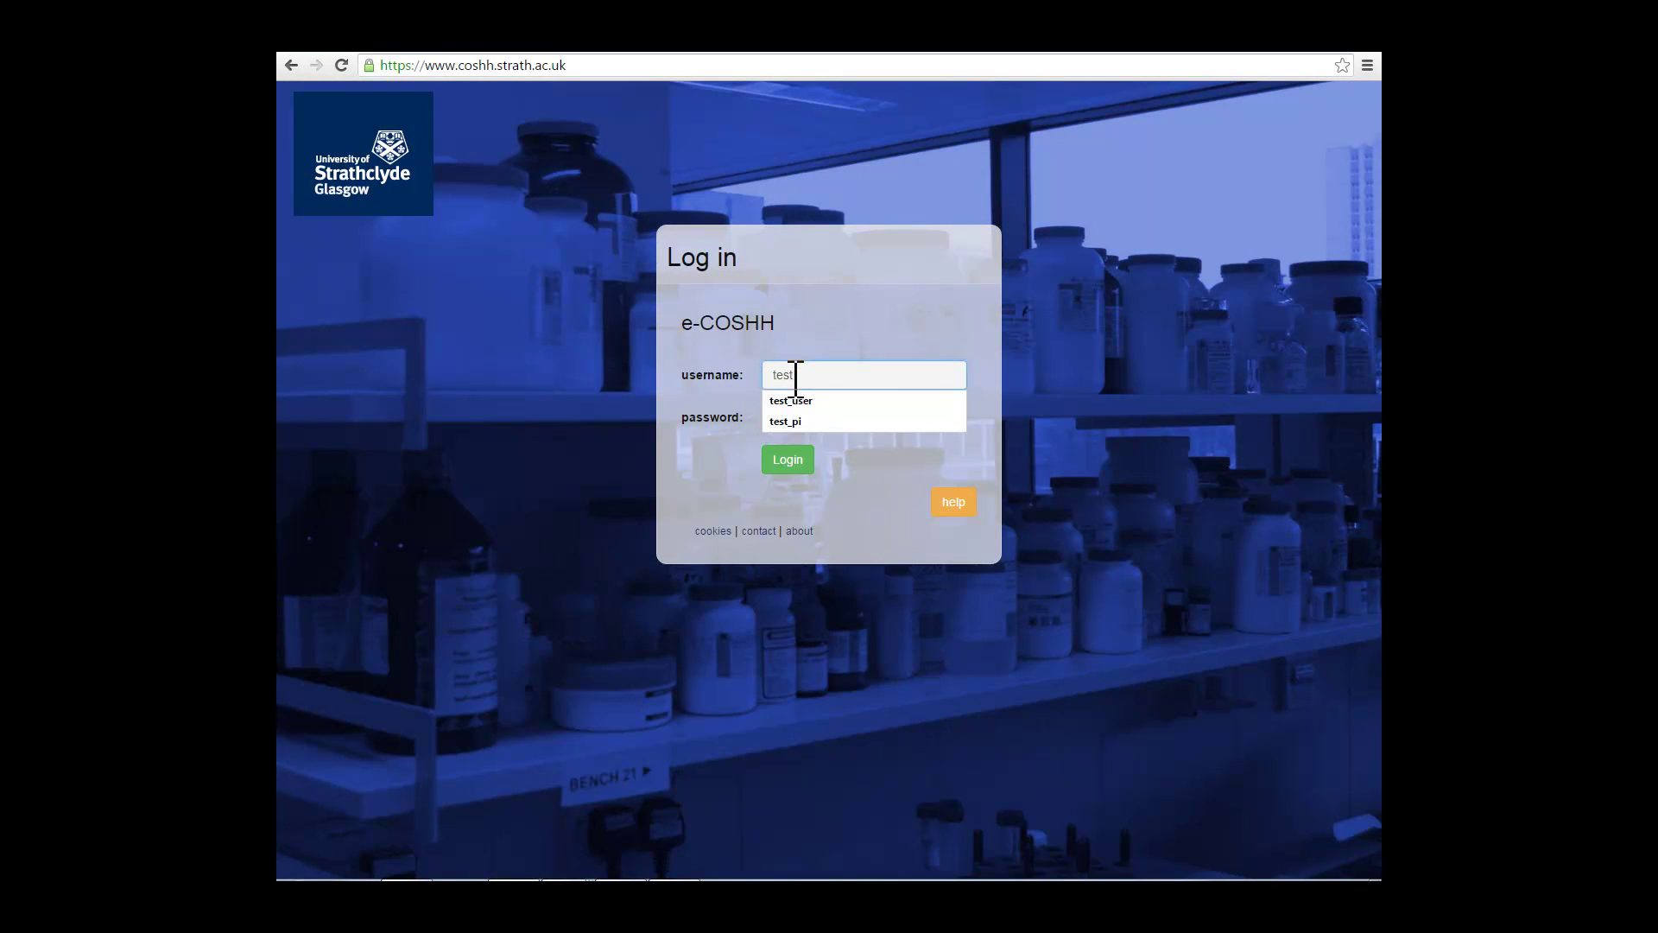
key(Down)
key(Tab)
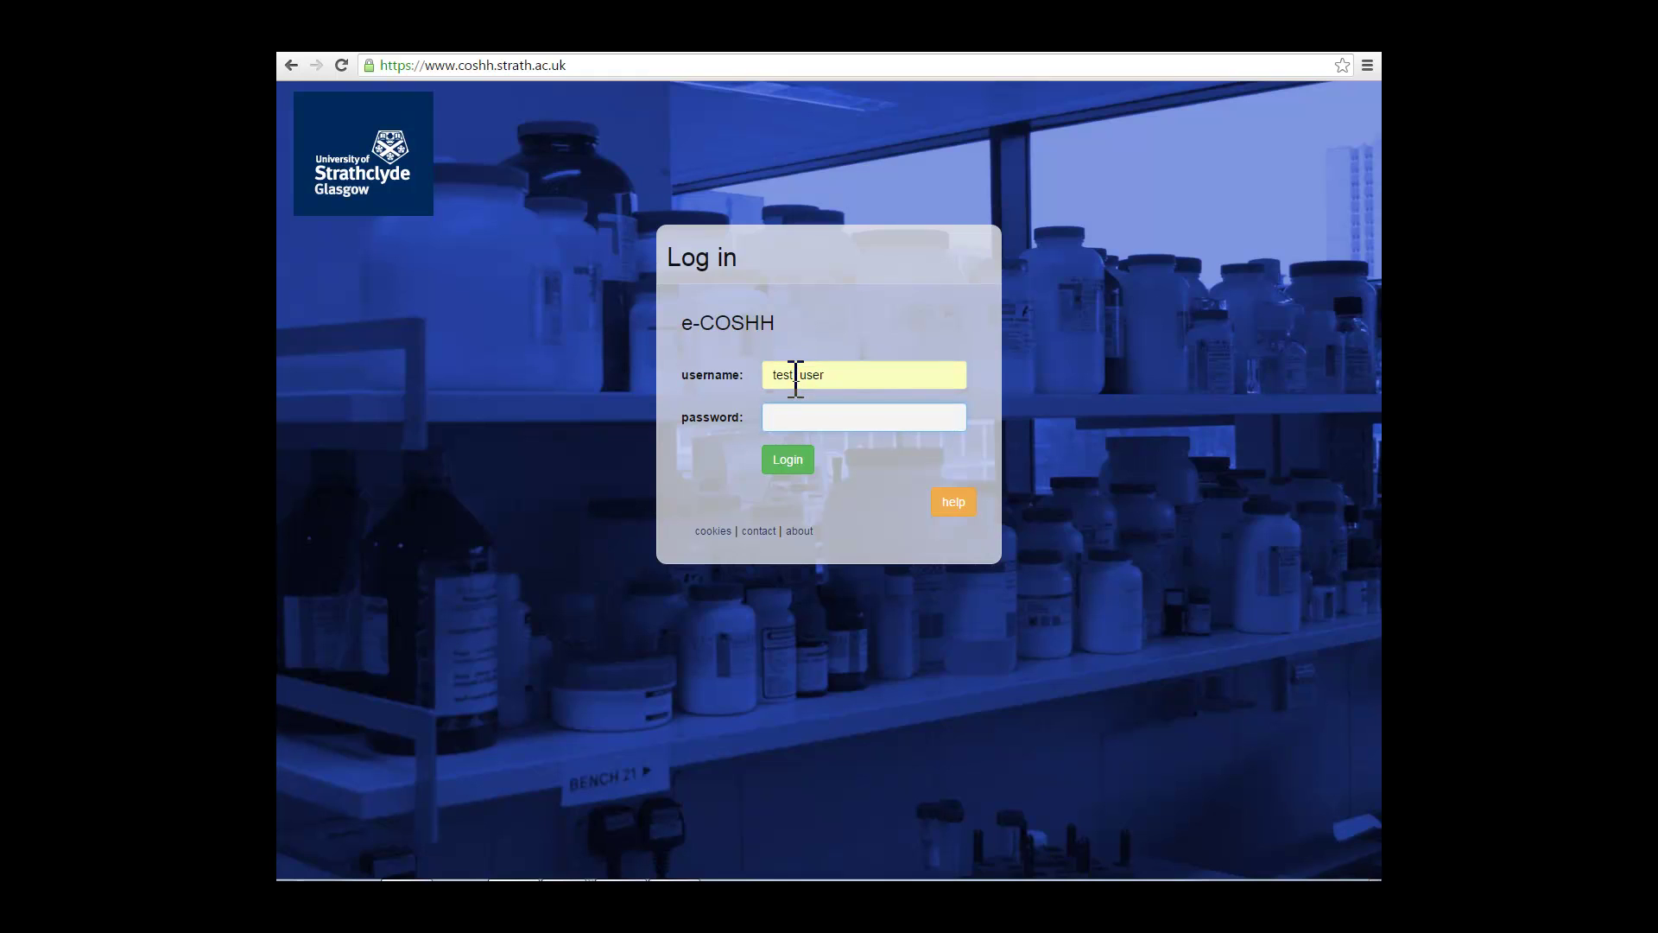
text(test)
Step: Log in to e-COSHH to reach the Members Area
click(789, 460)
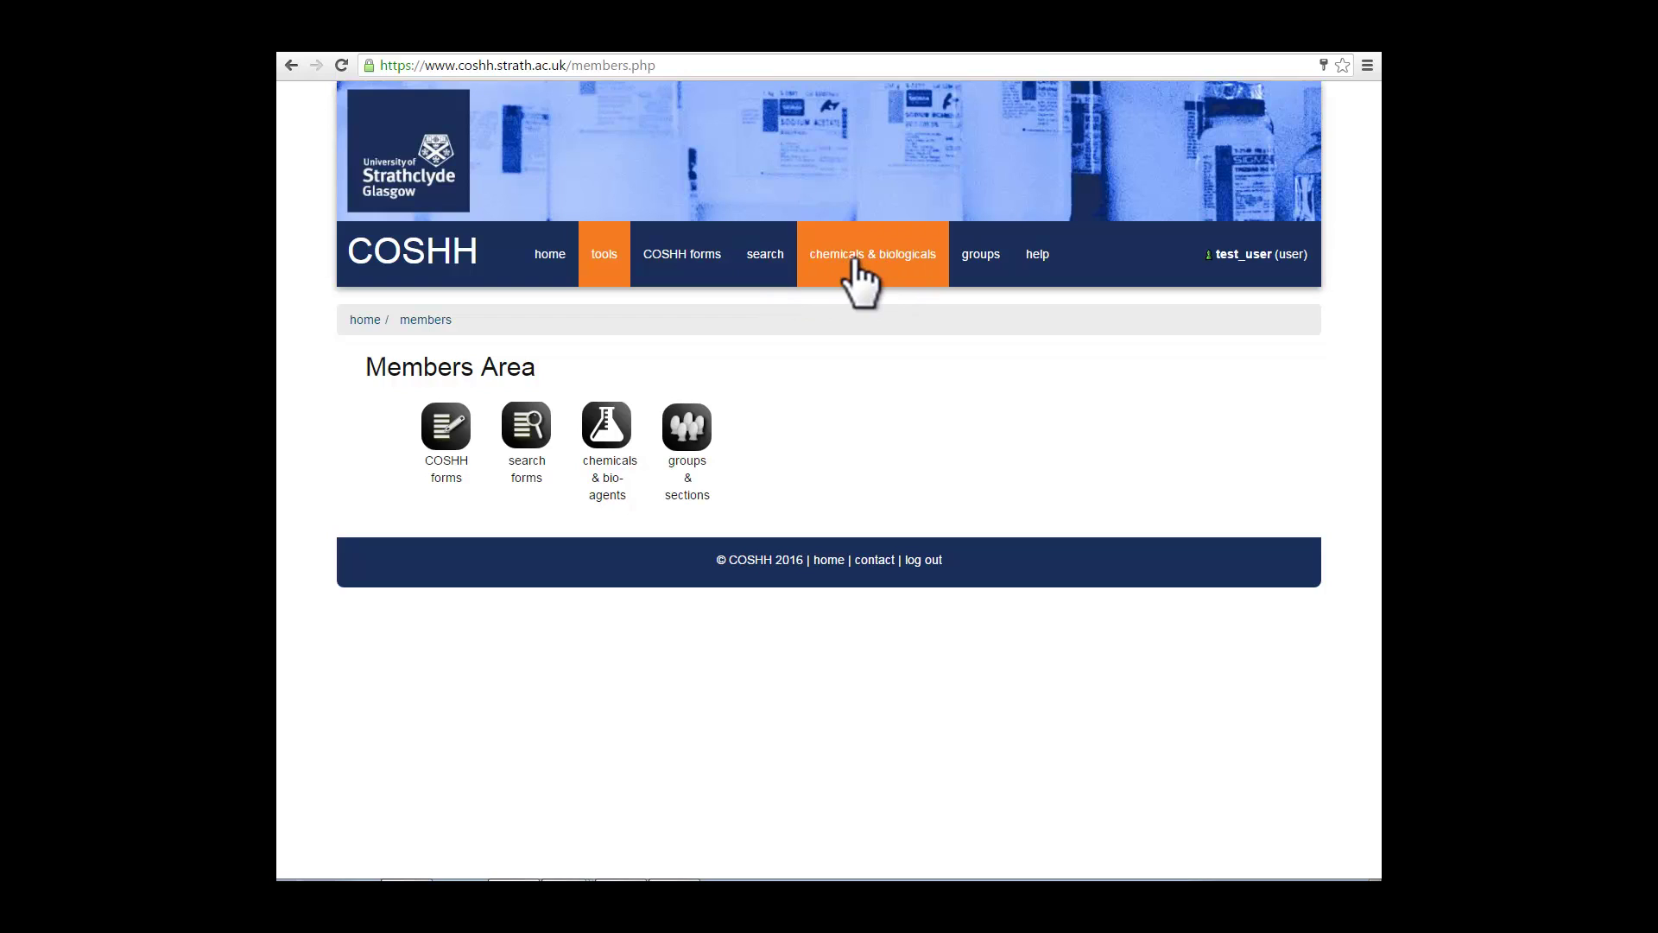
Step: Read the Section 1 help page in the COSHH help, then return to the help index
click(1038, 255)
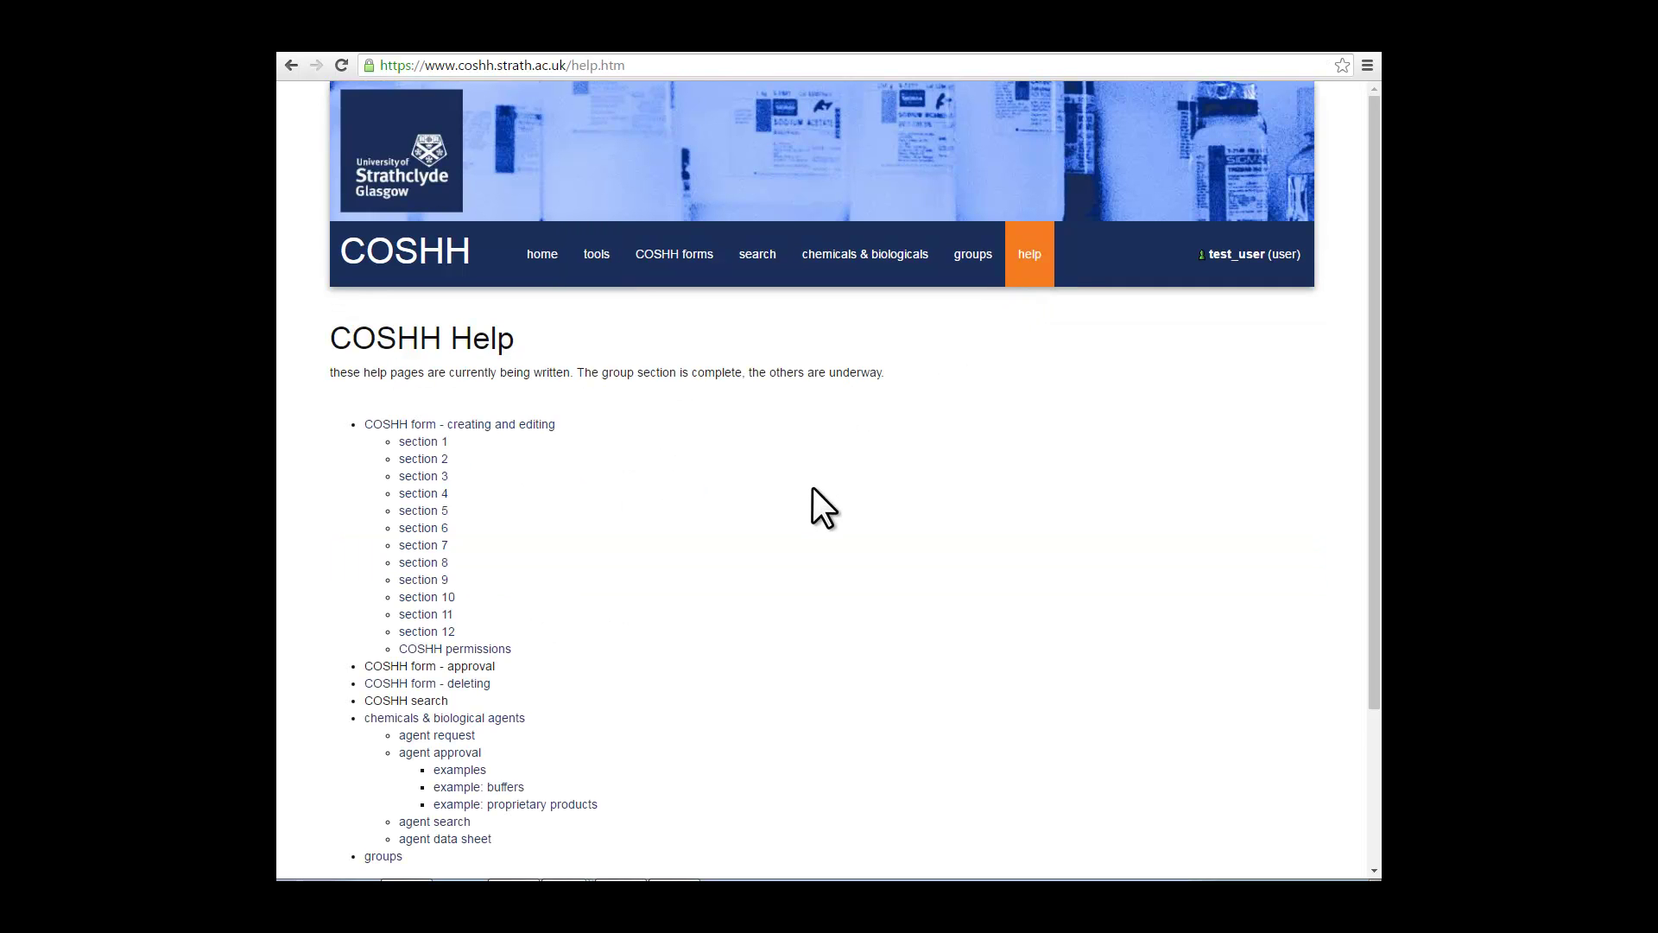
scroll(812, 488, down, 1)
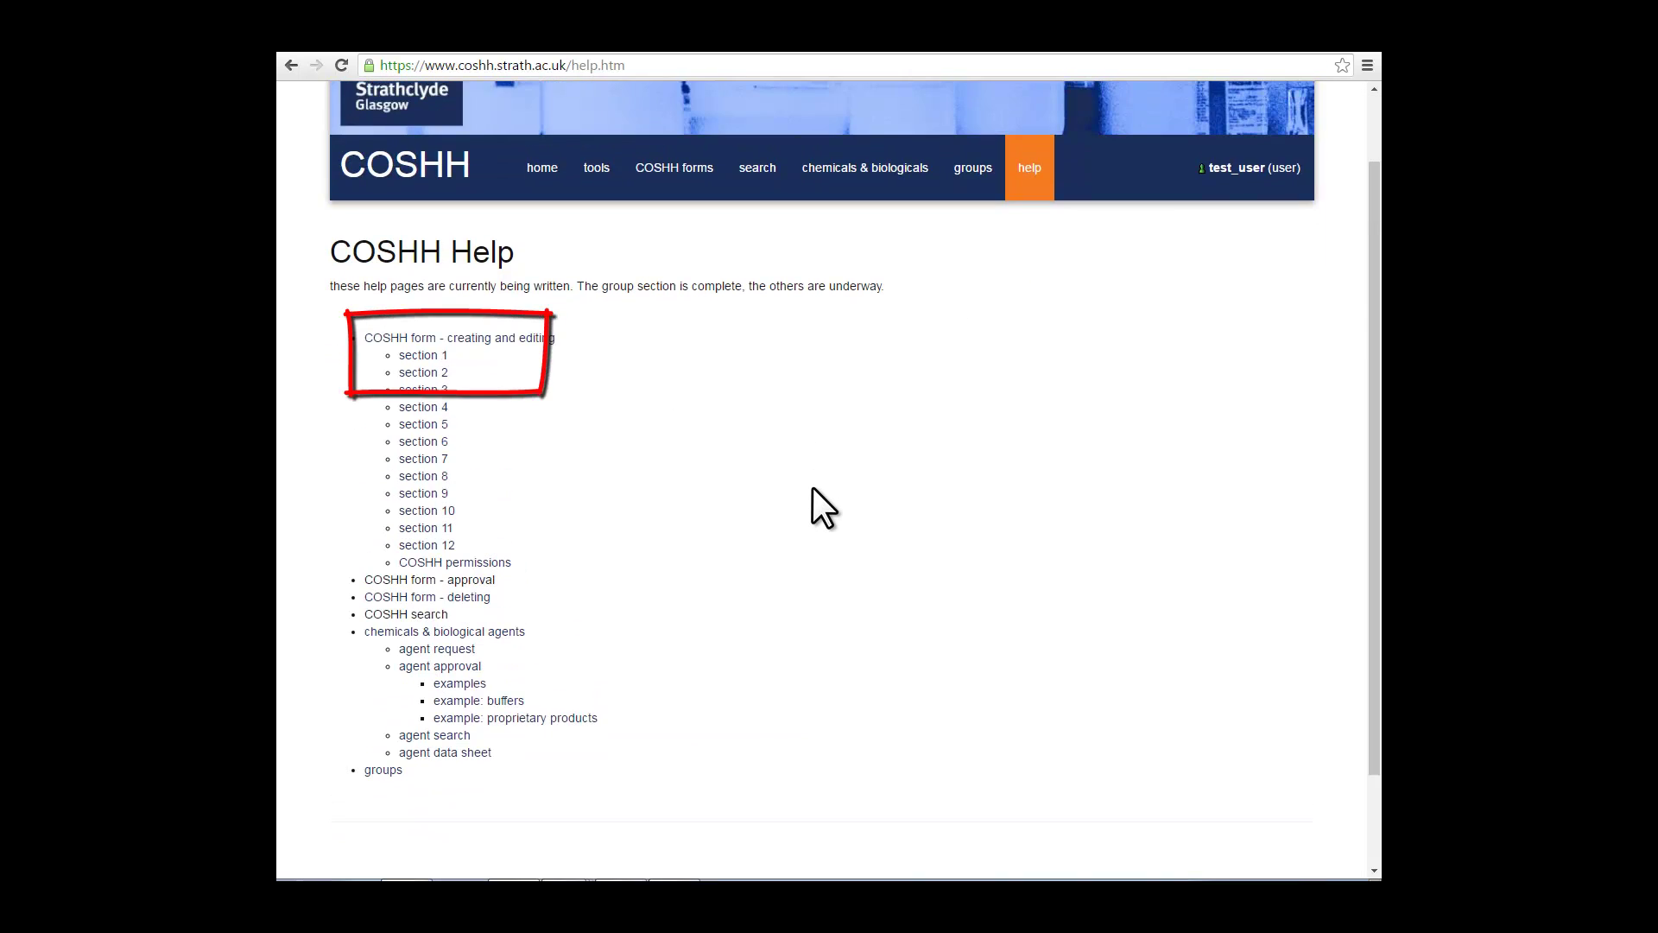
click(435, 357)
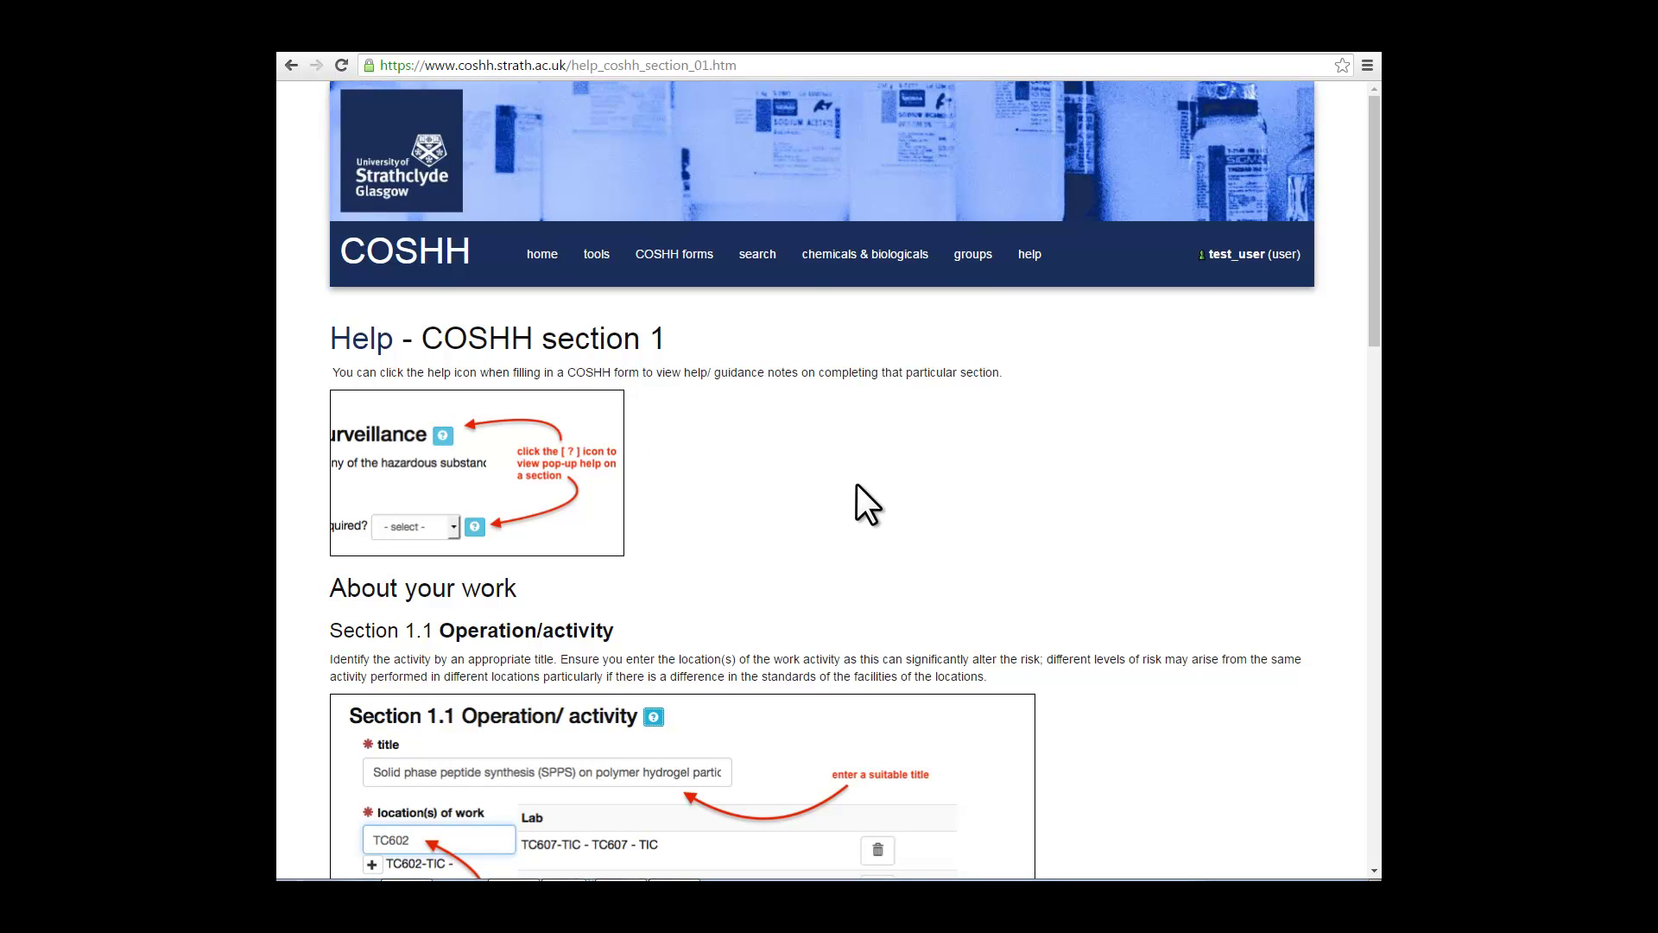
scroll(857, 485, down, 6)
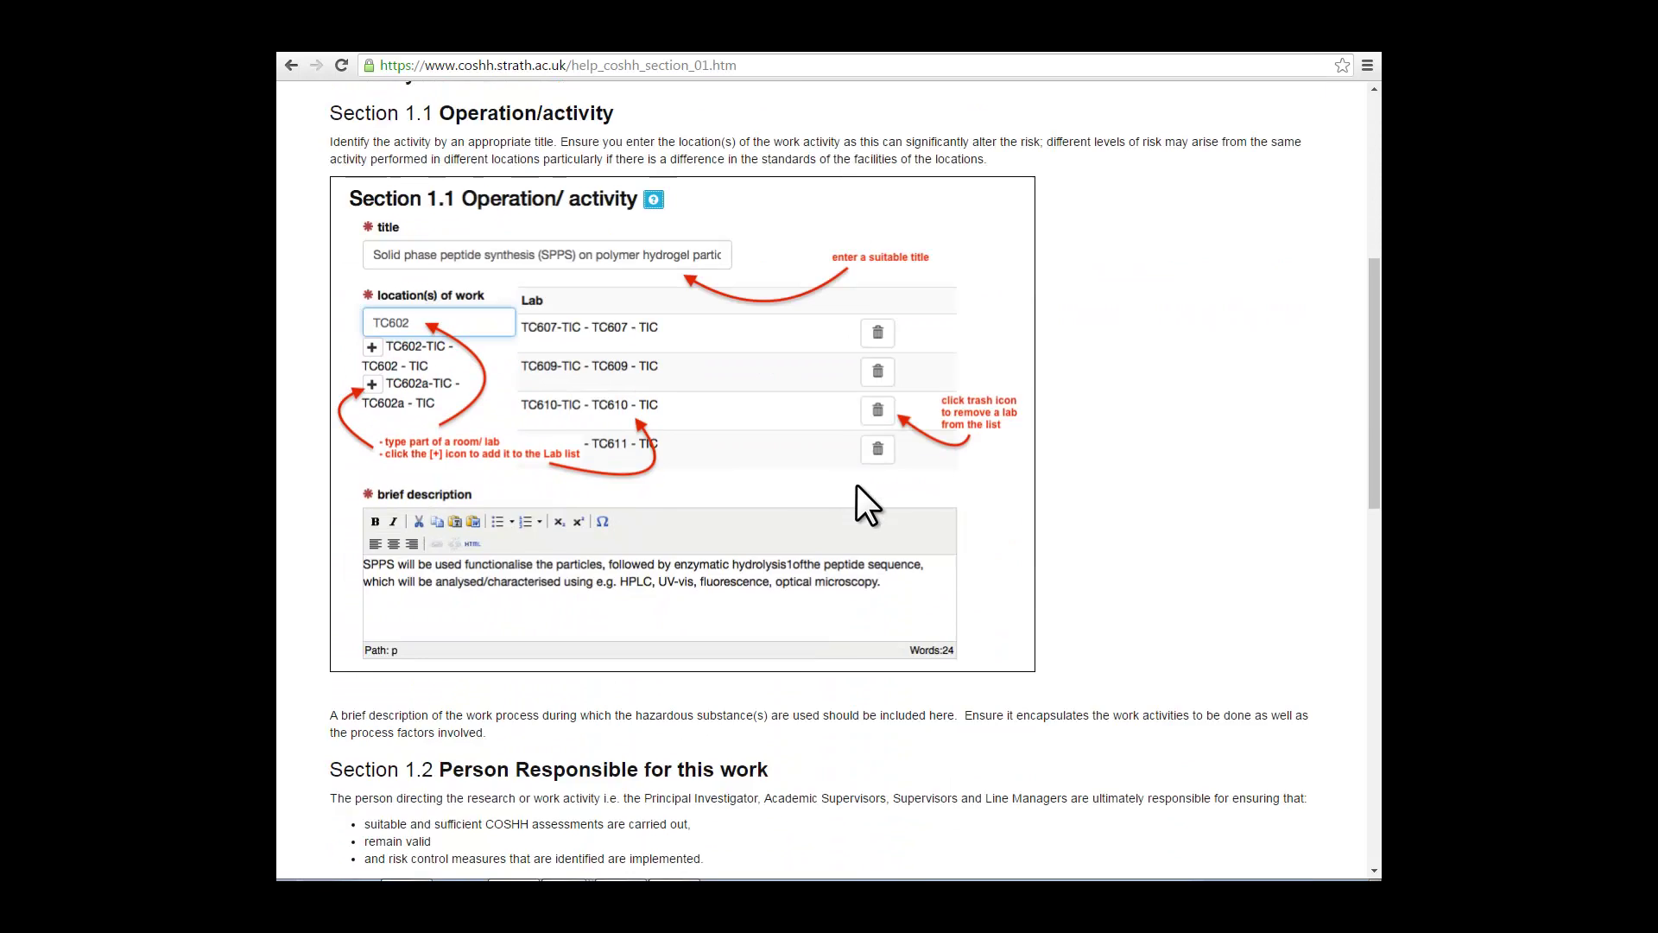
scroll(857, 484, down, 6)
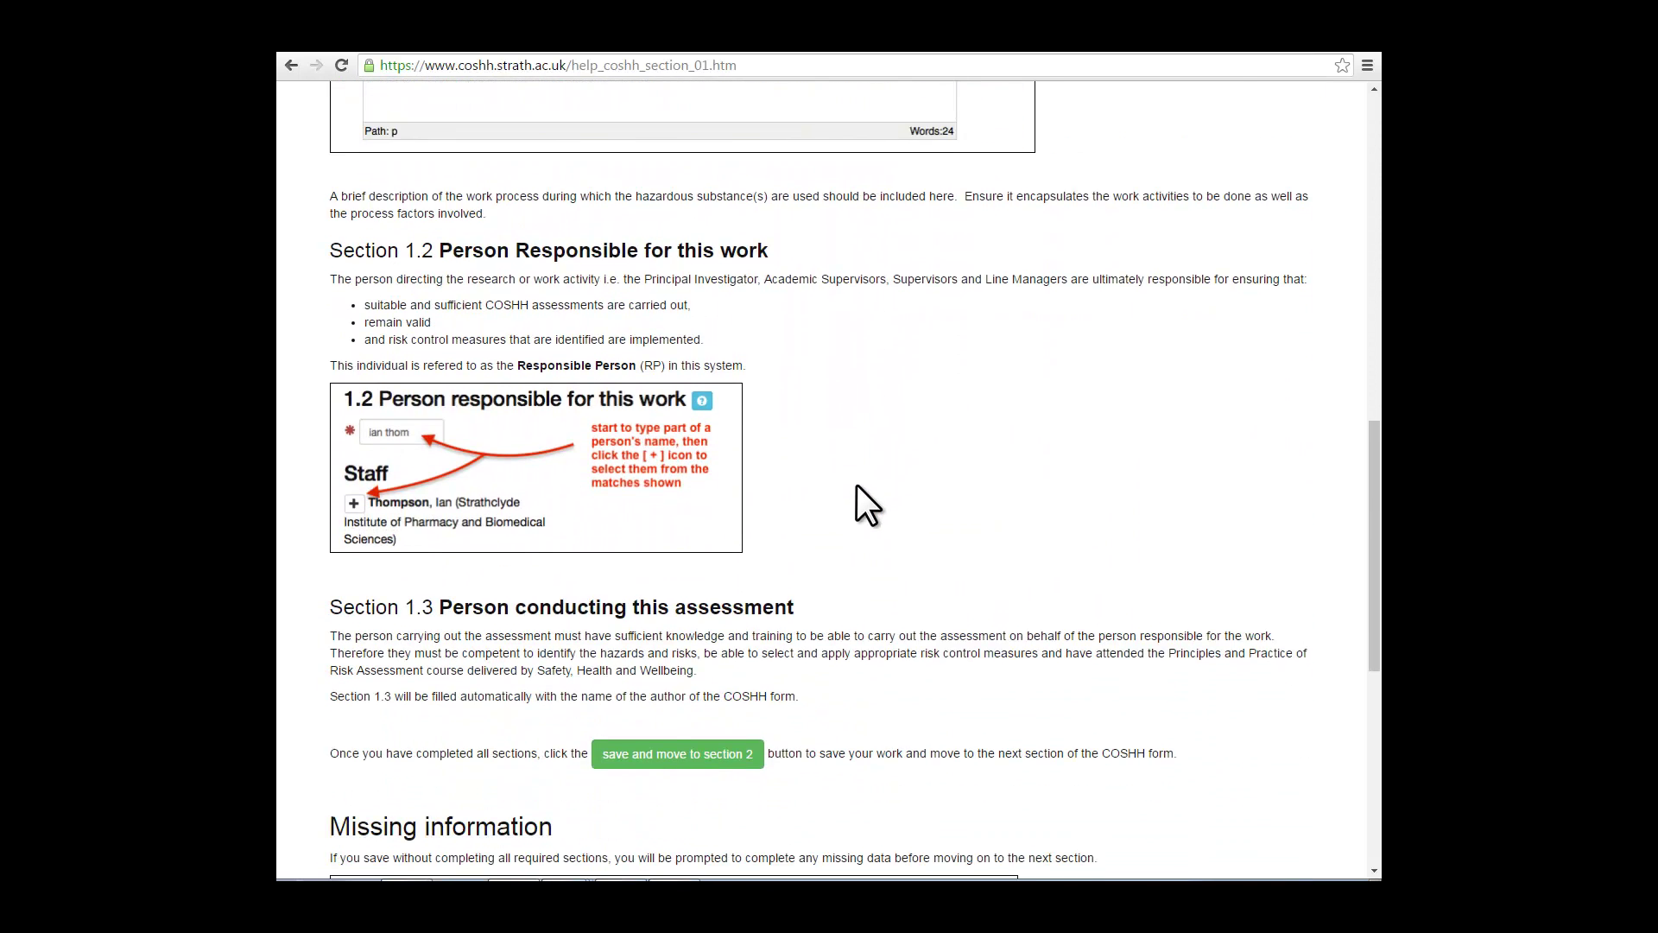
scroll(857, 485, down, 4)
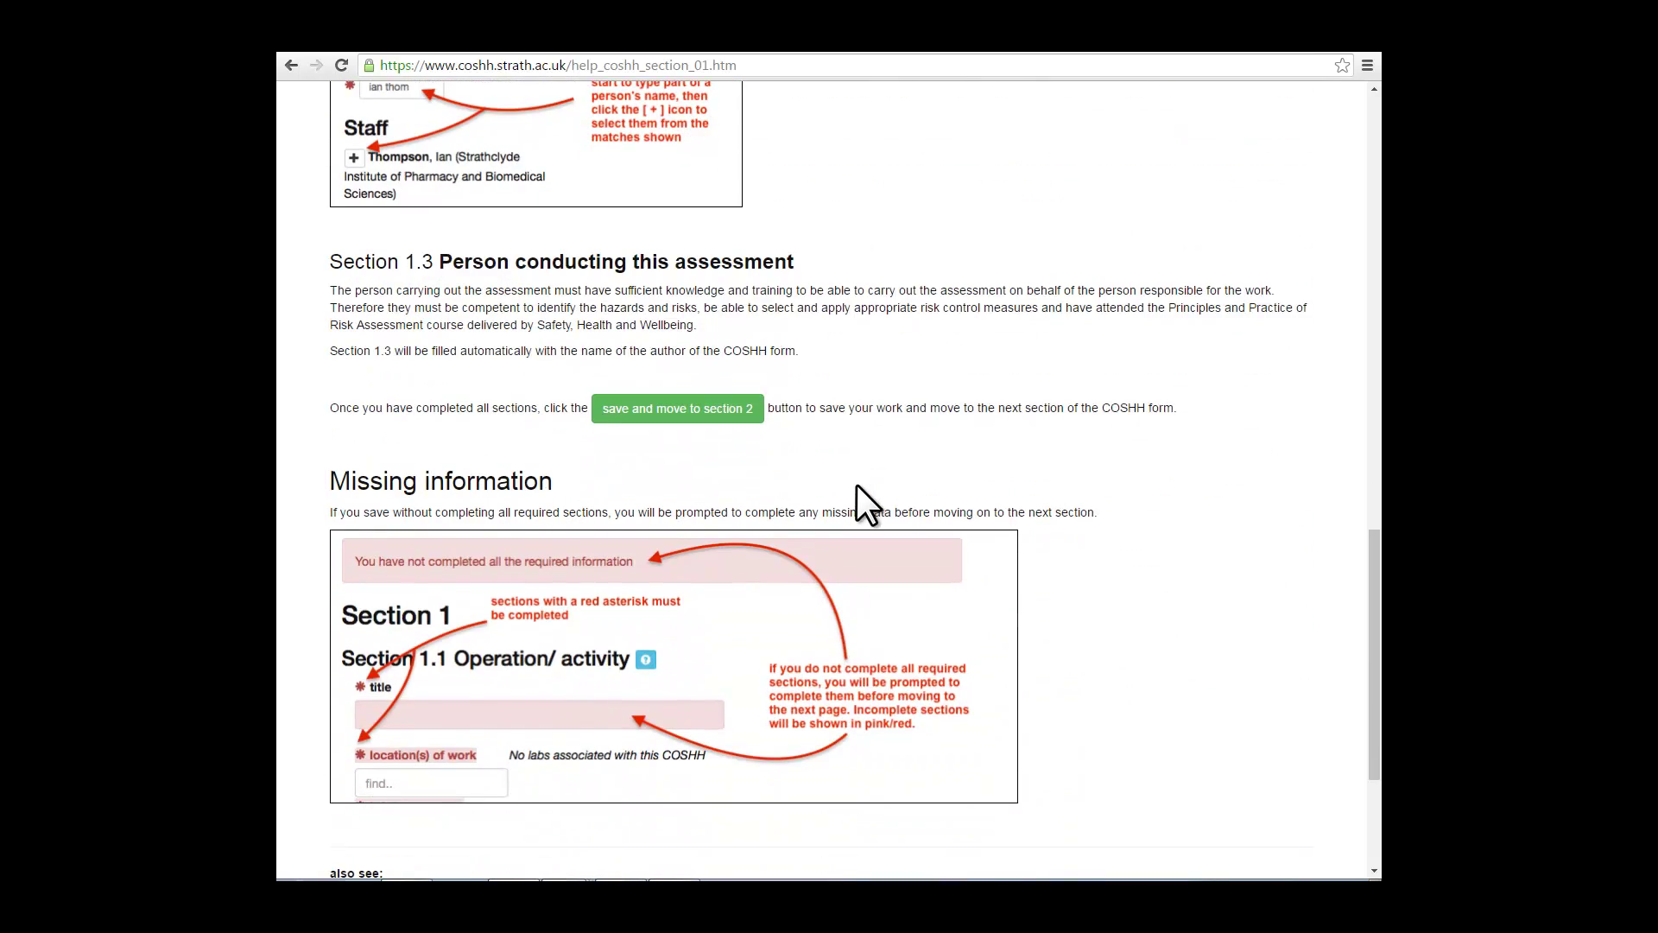
scroll(857, 486, up, 11)
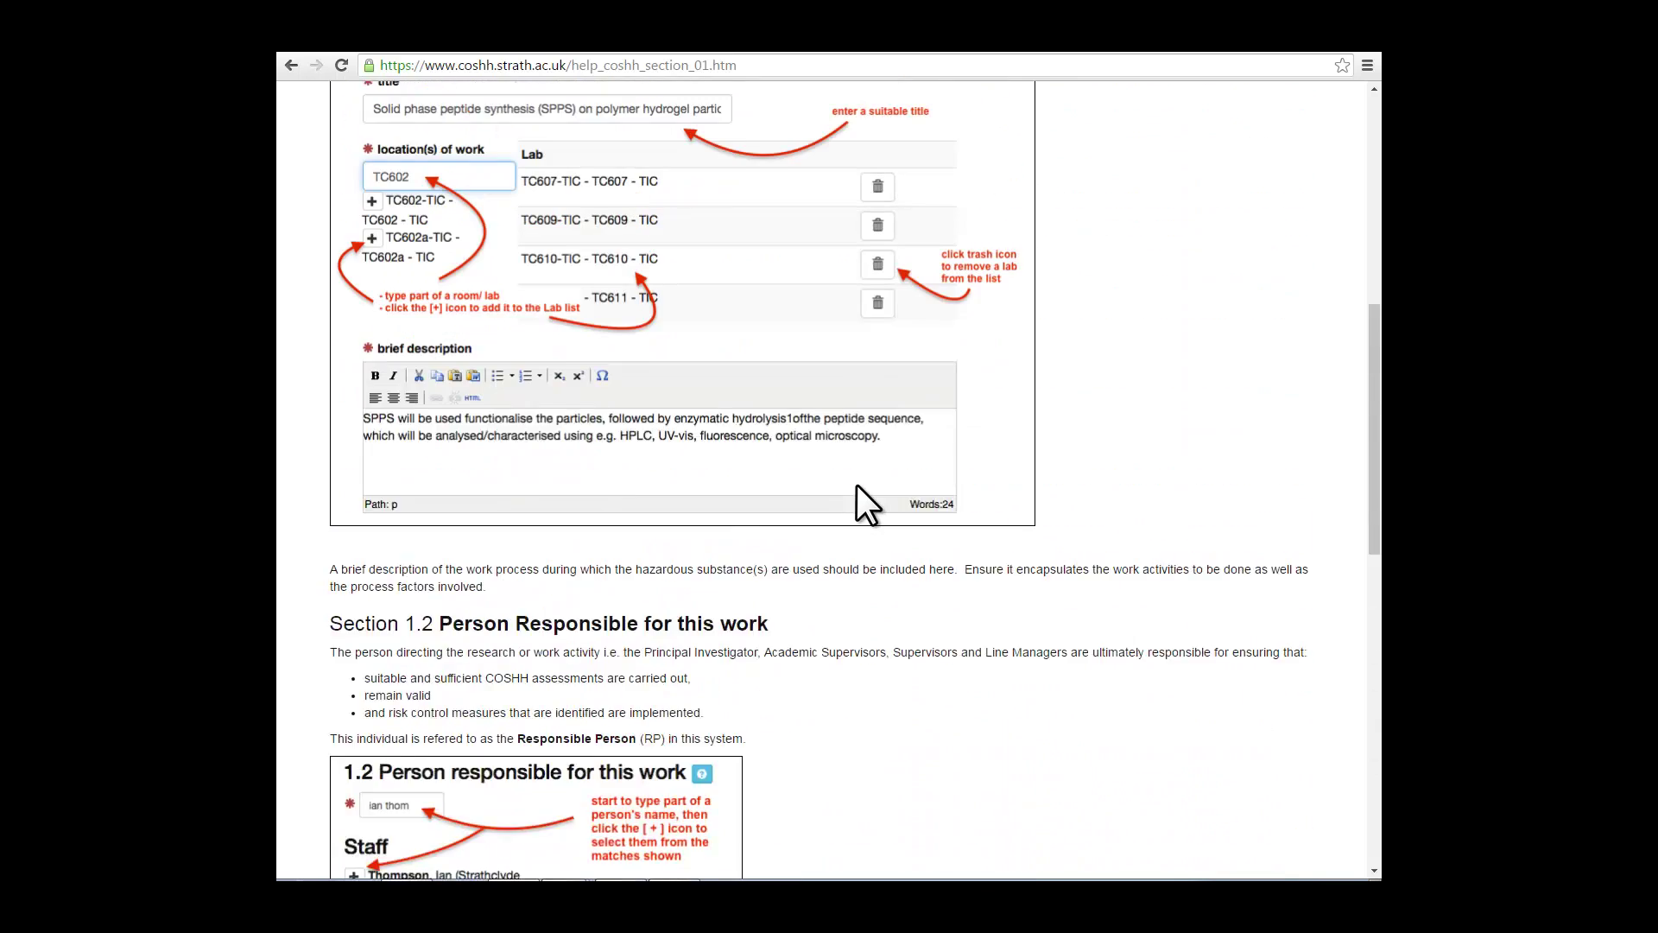
scroll(857, 485, up, 6)
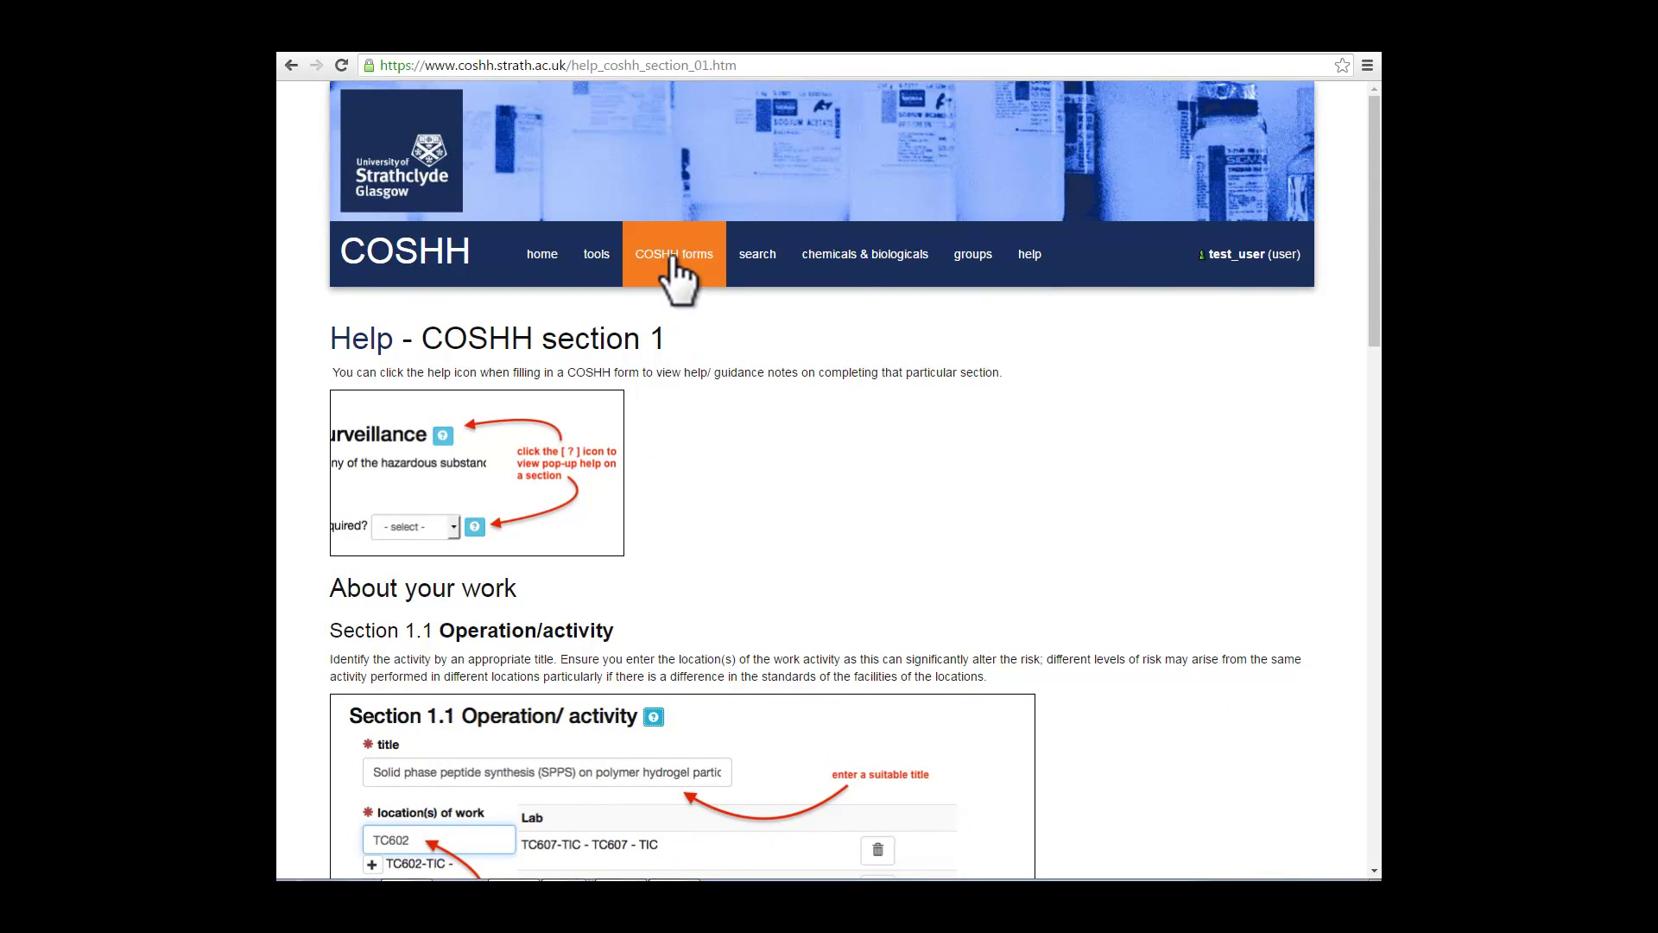
click(288, 66)
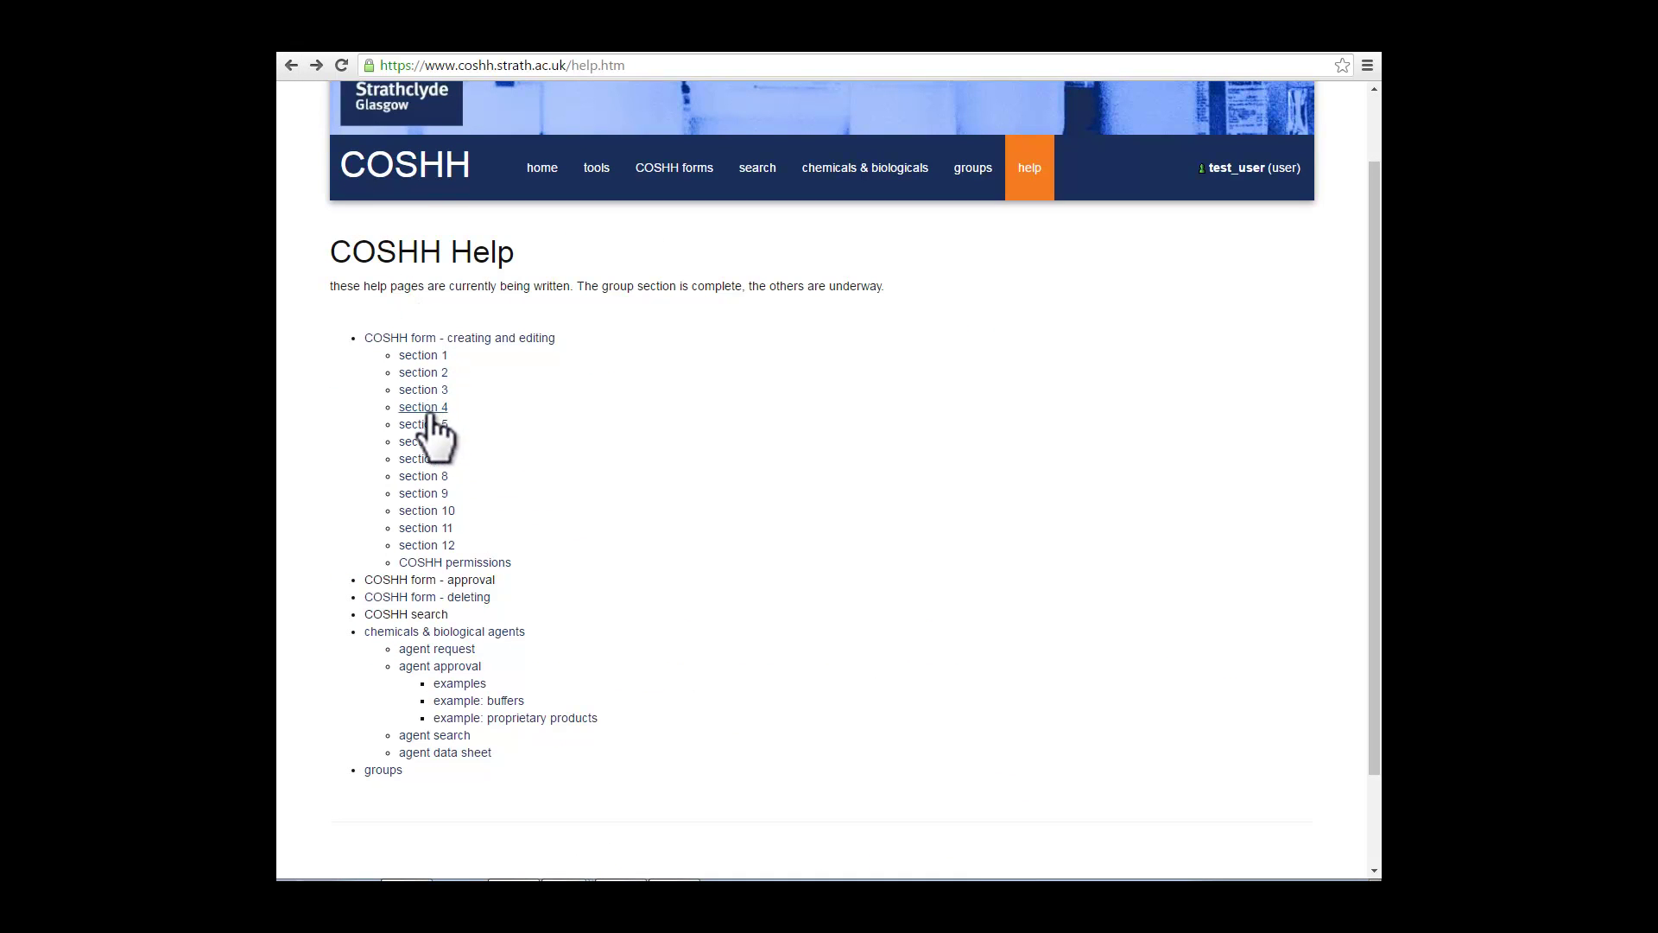
click(673, 169)
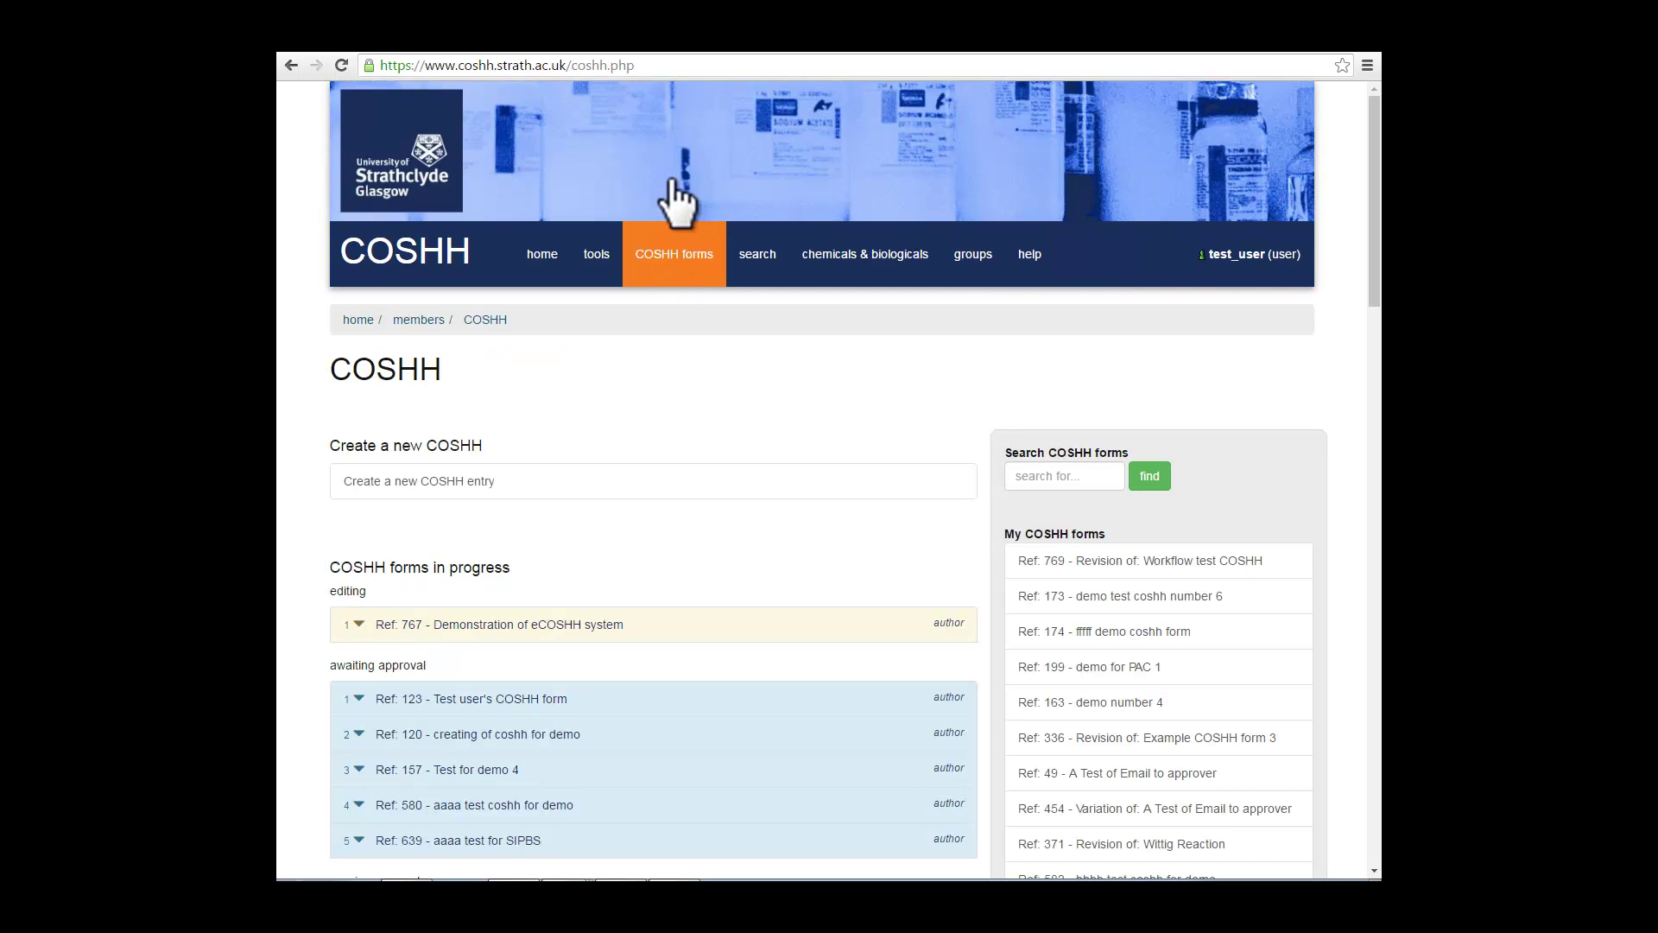
click(607, 257)
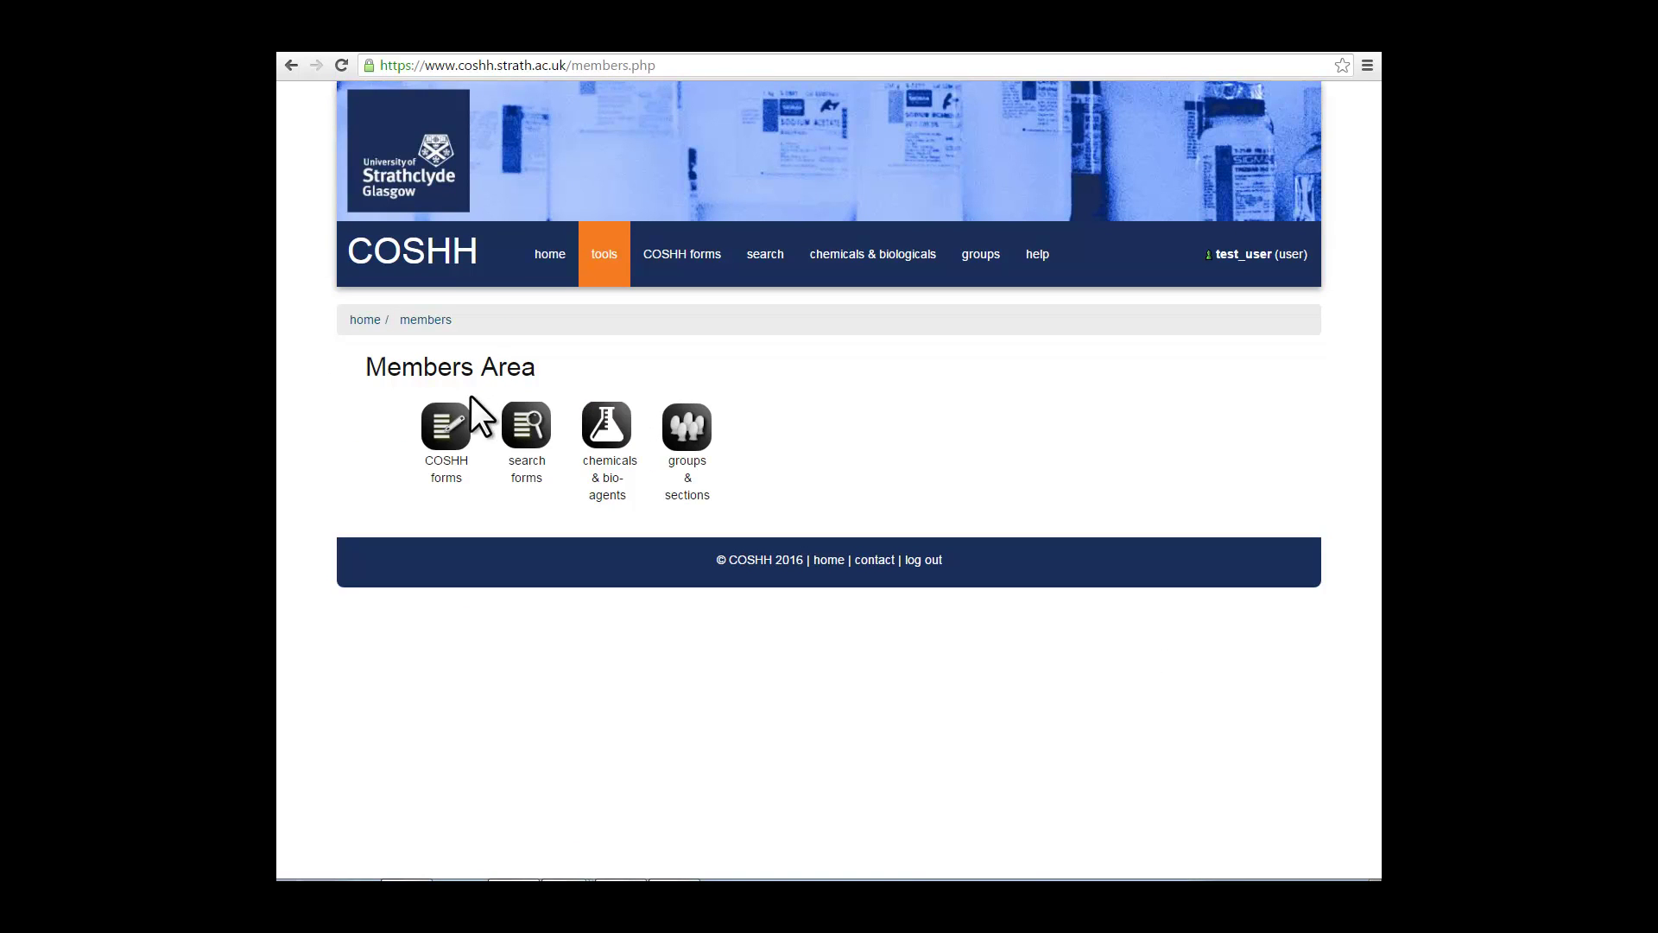
click(448, 430)
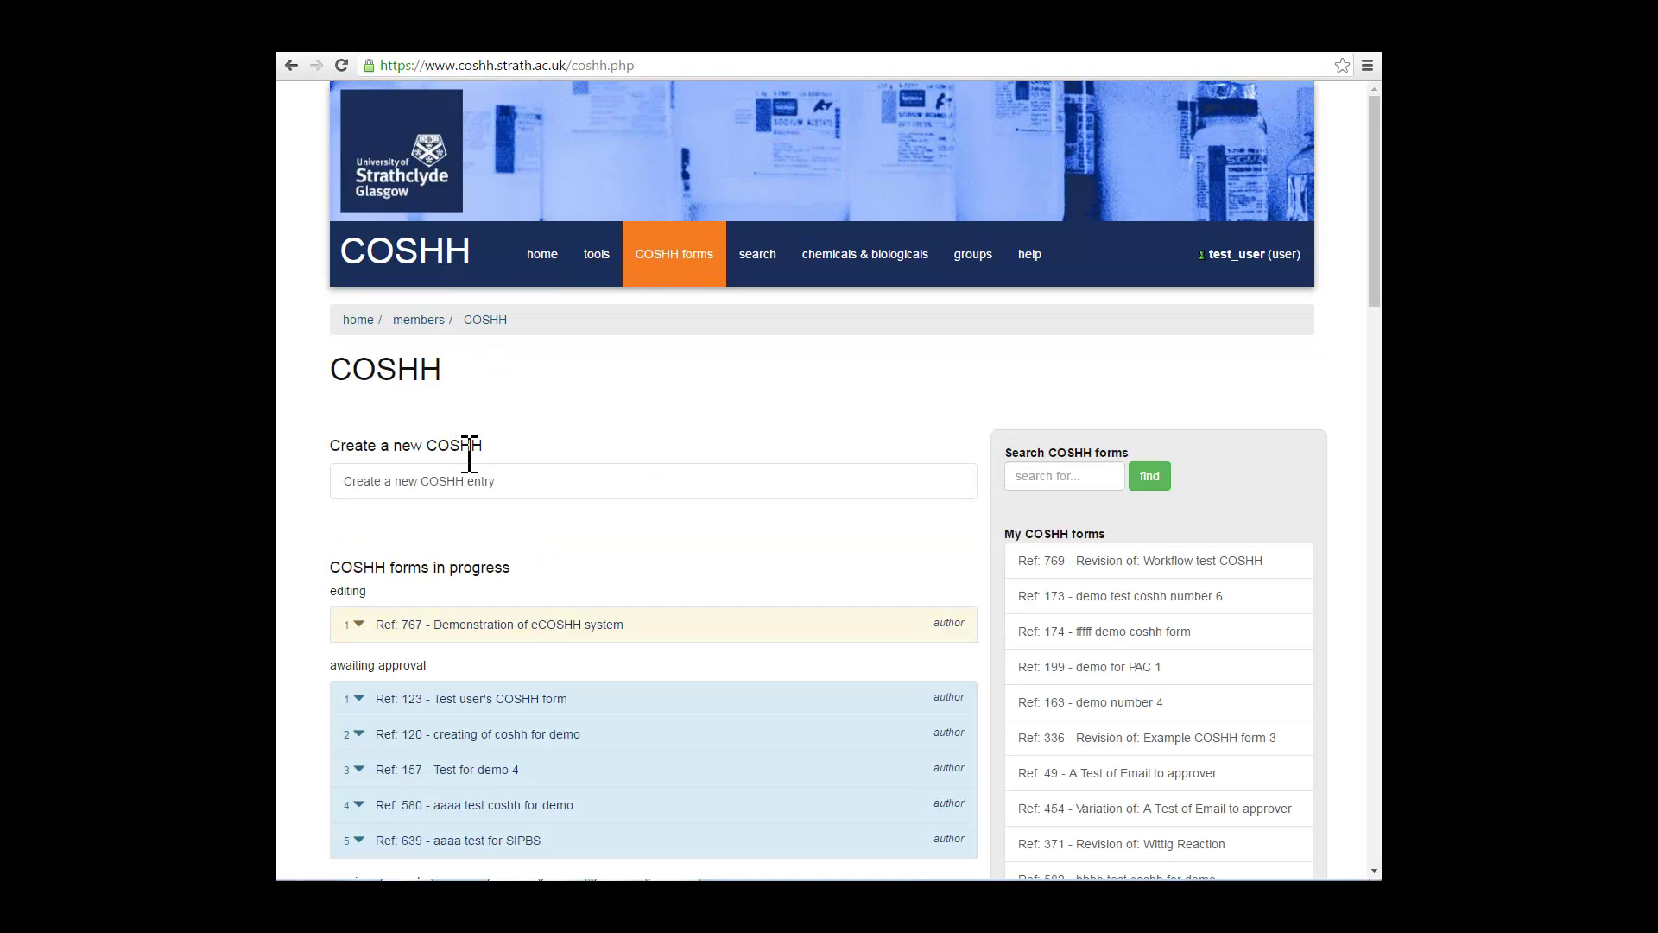
scroll(594, 500, down, 2)
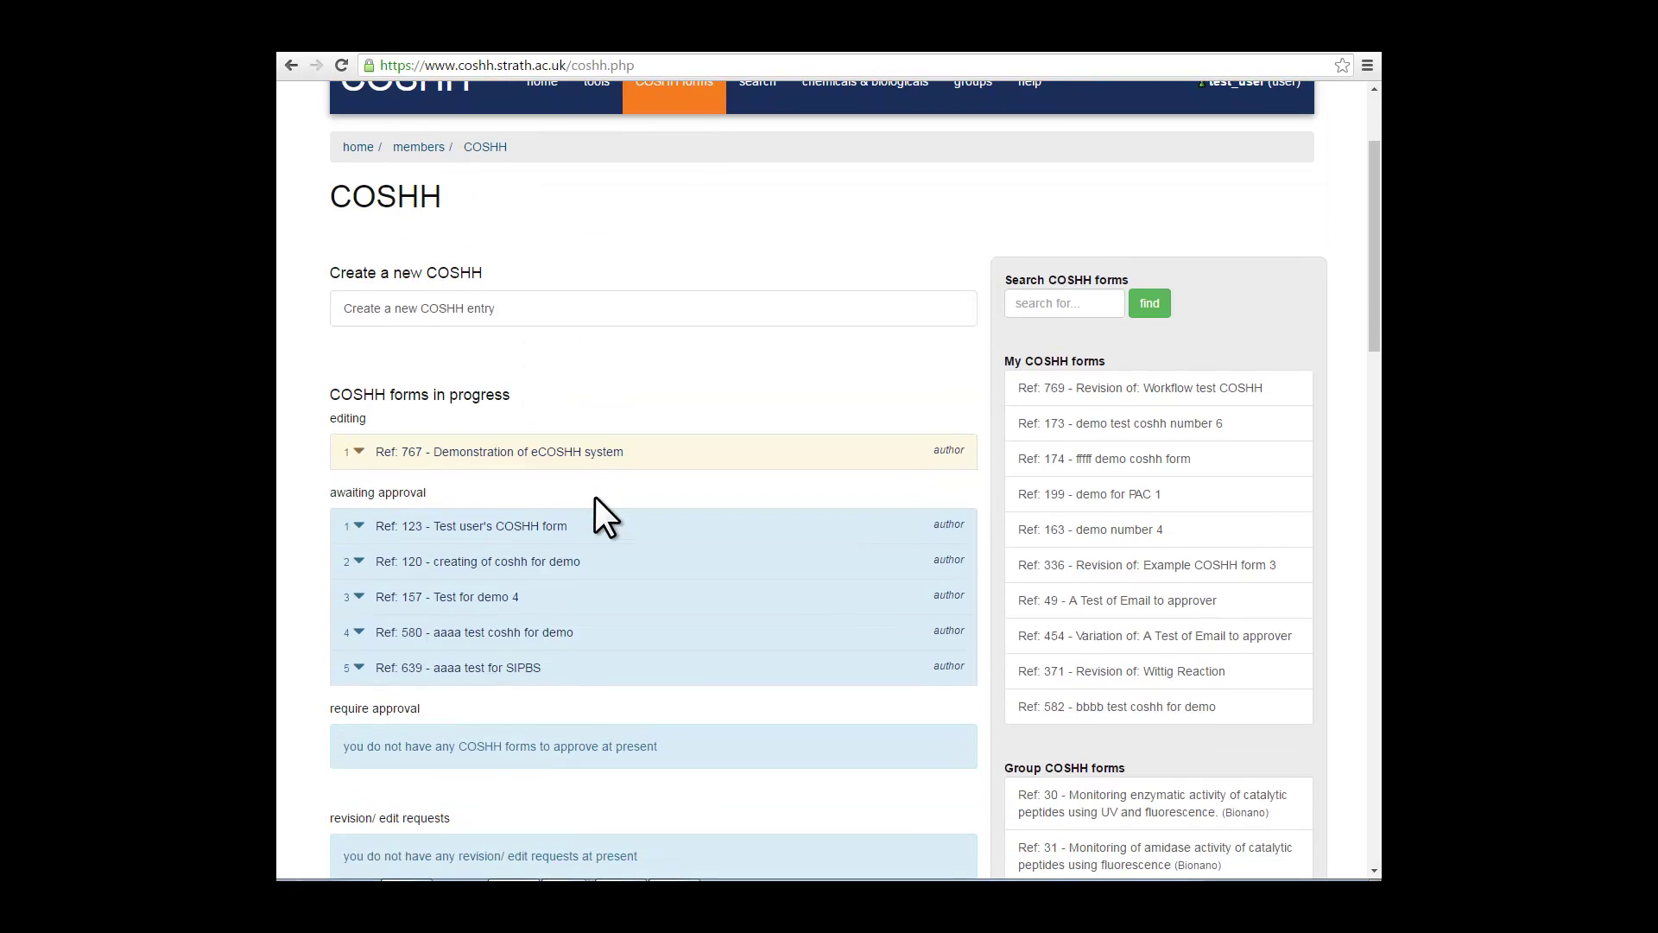
scroll(594, 496, up, 1)
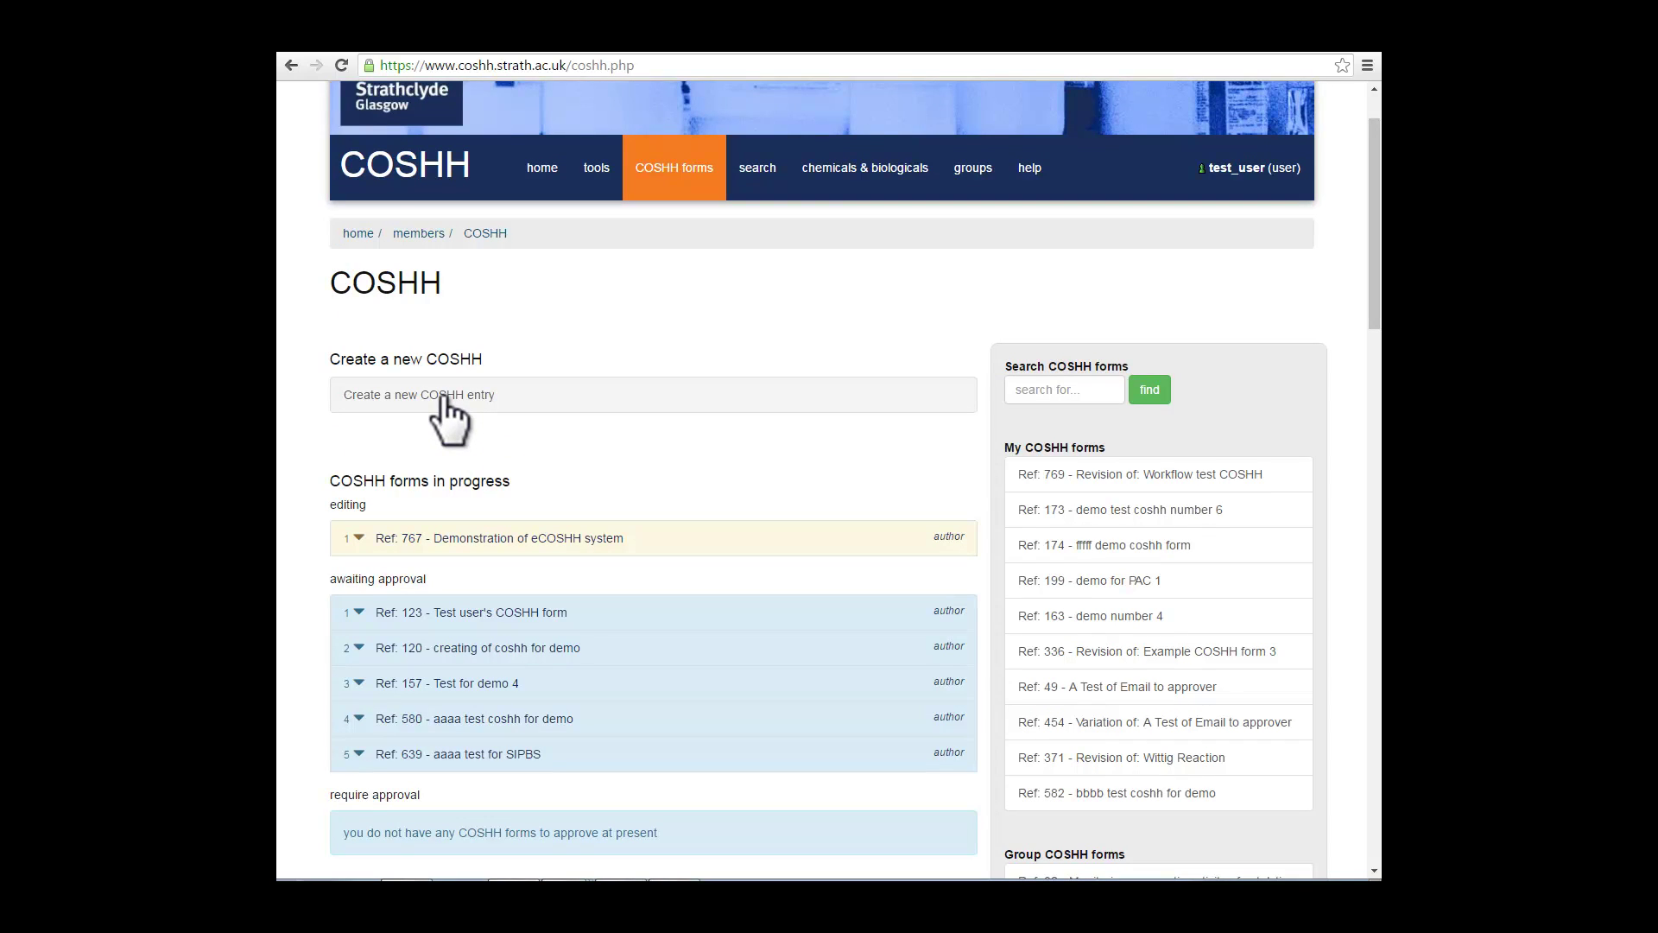
click(490, 539)
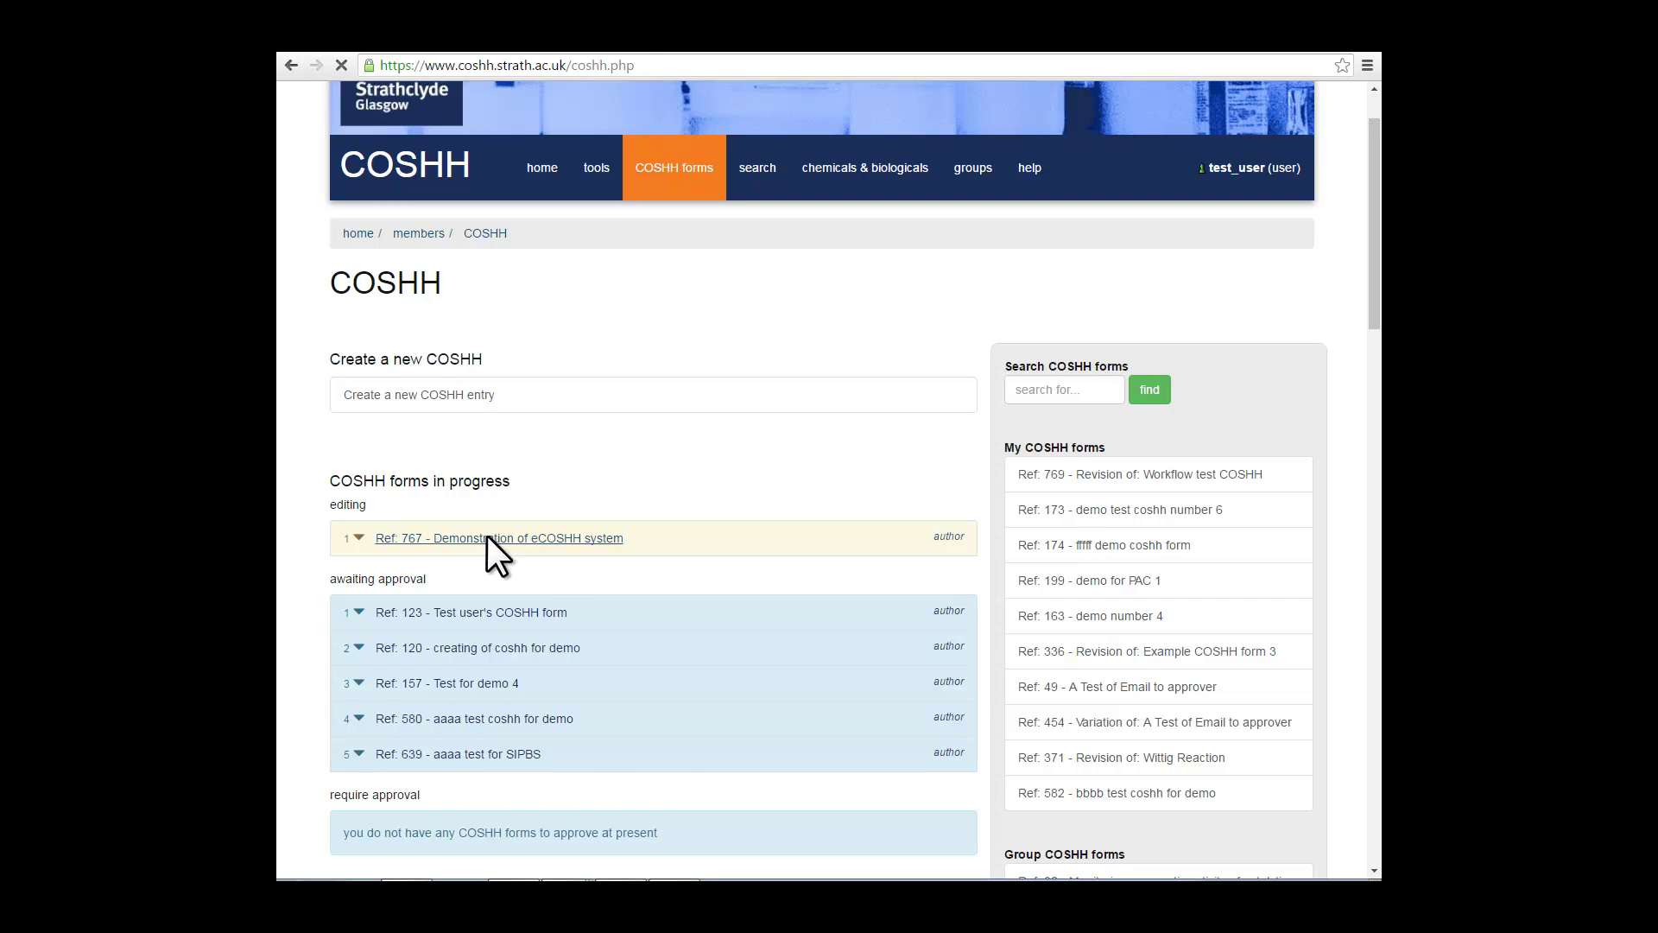
scroll(489, 536, down, 1)
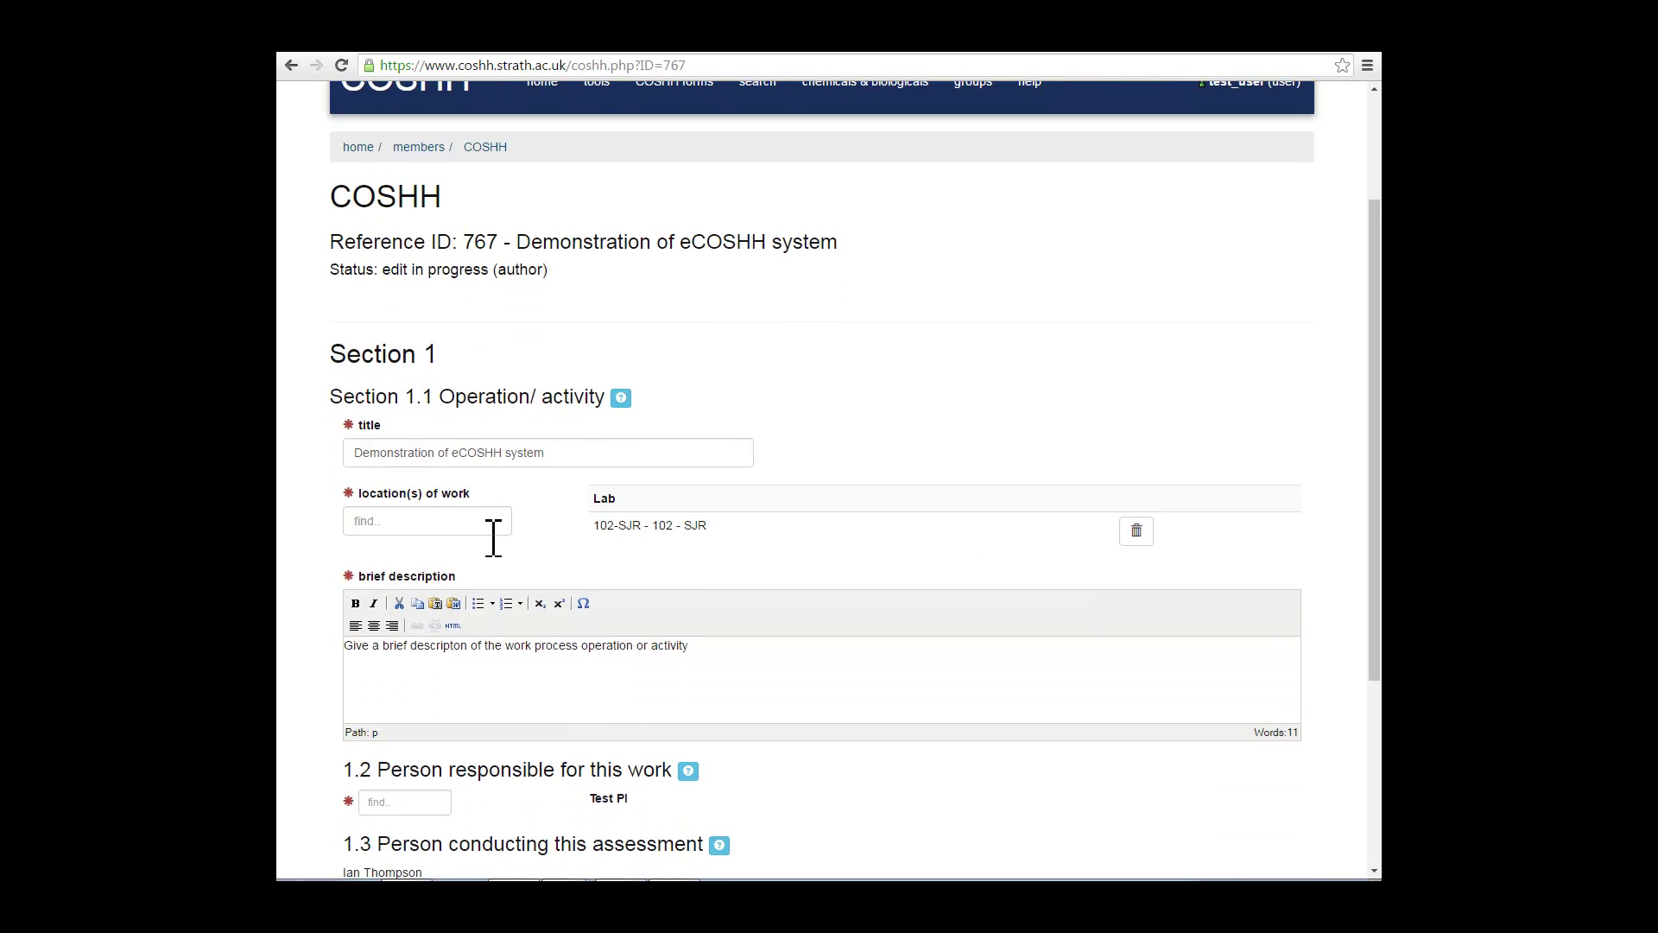
scroll(493, 537, down, 1)
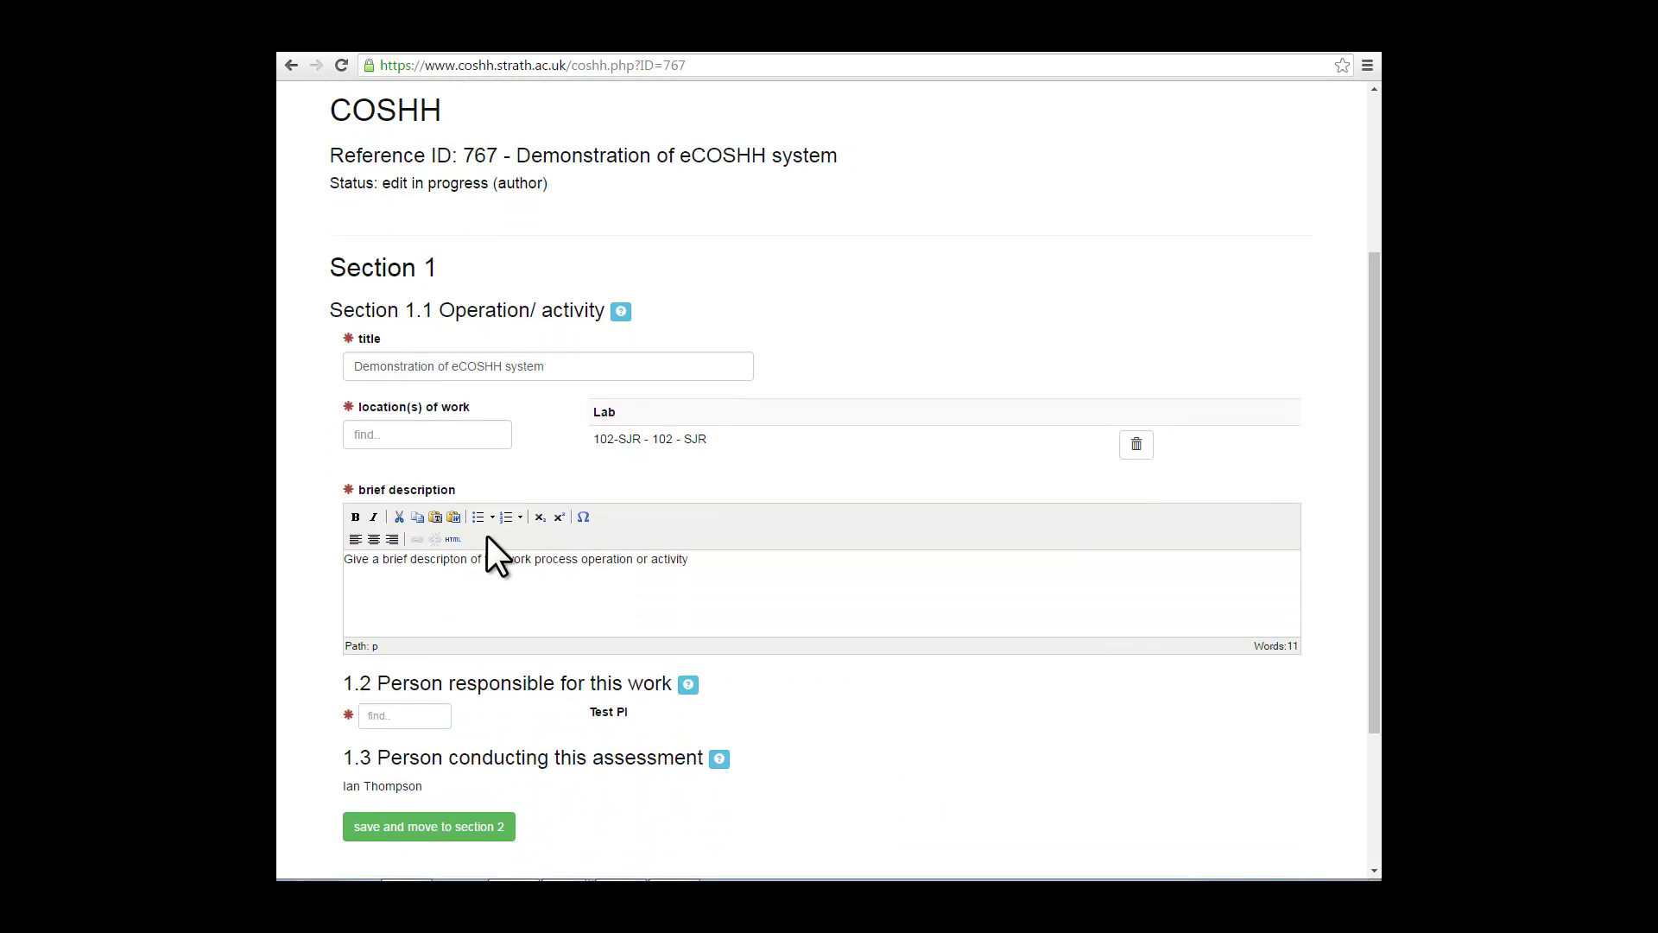
click(564, 368)
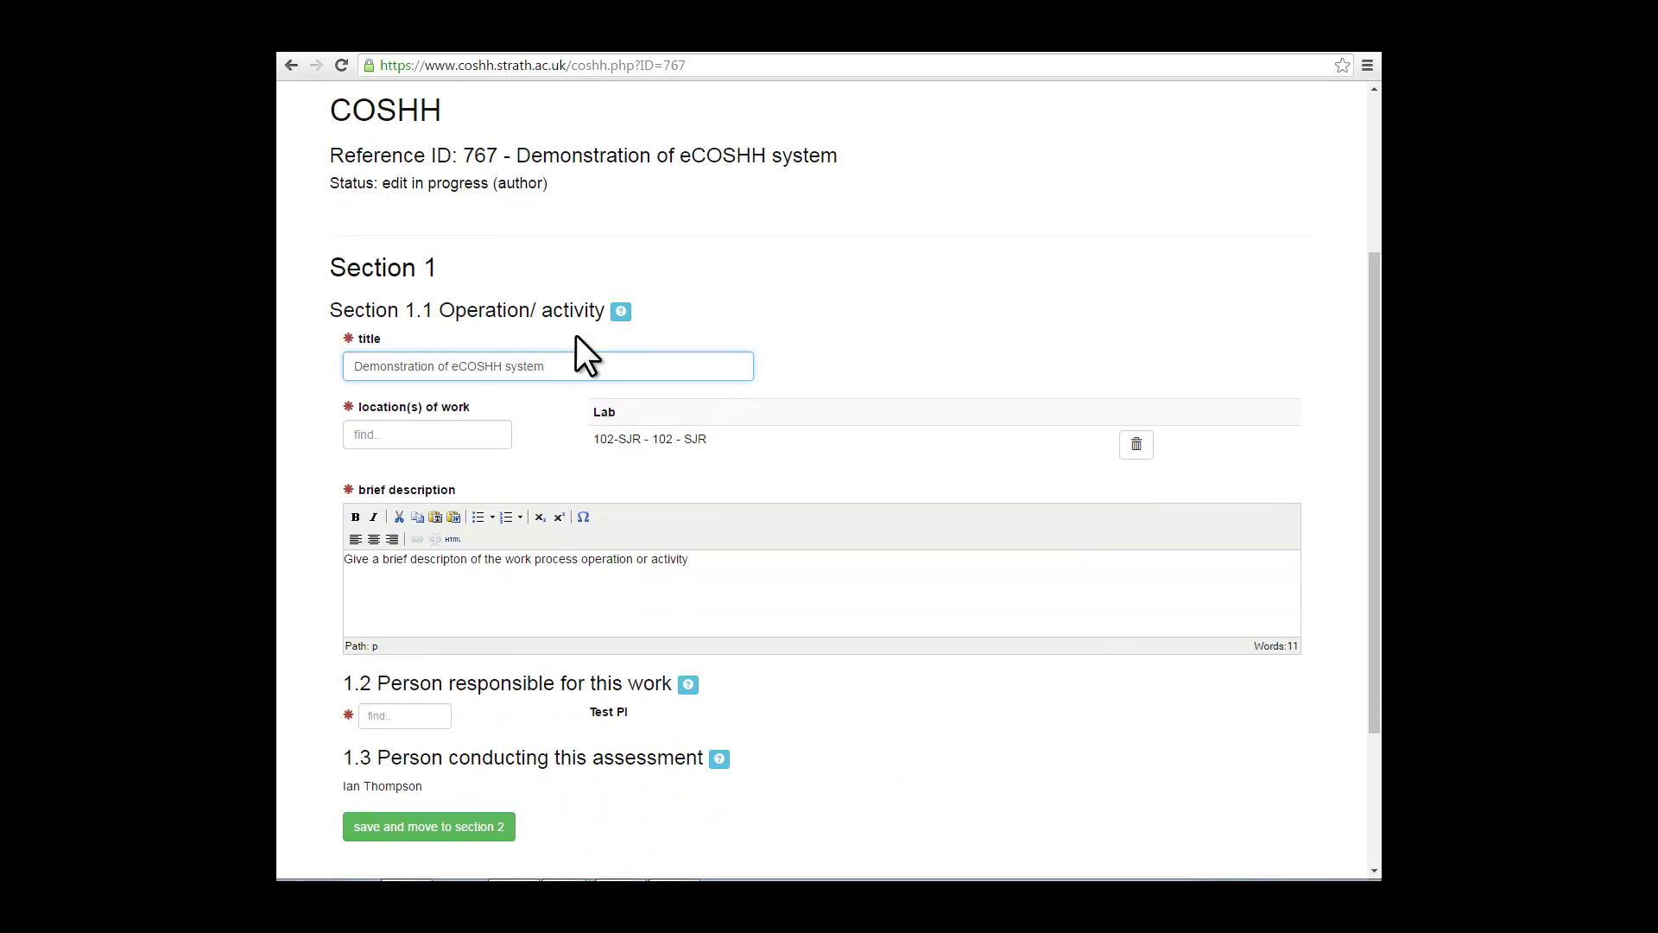
click(621, 312)
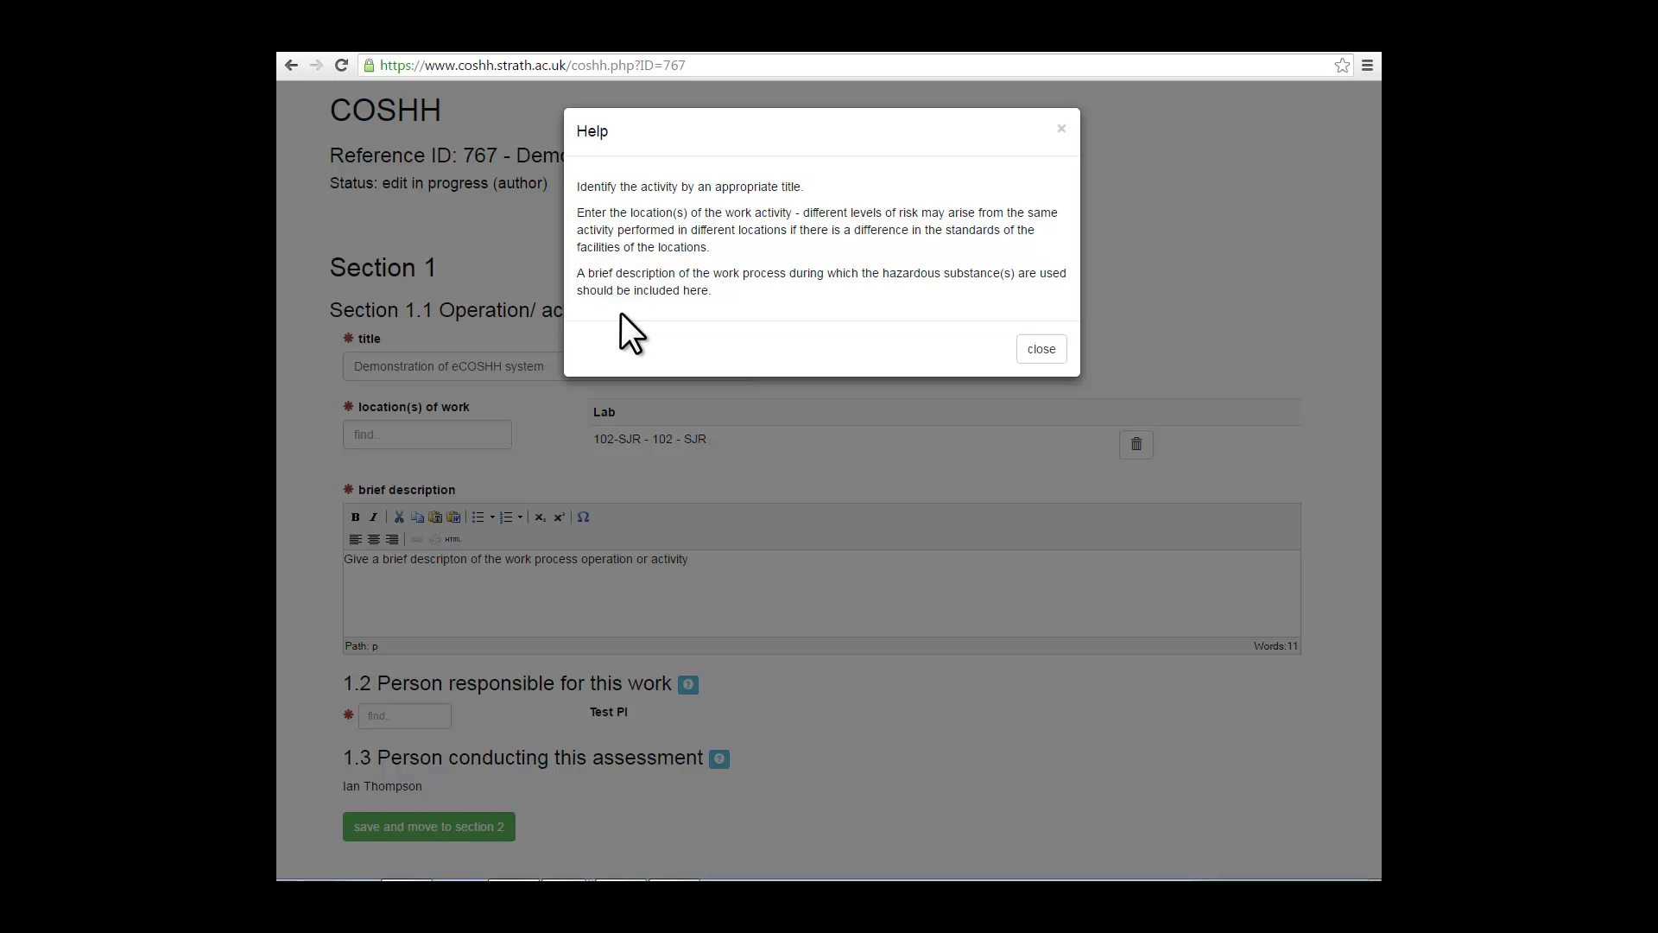
click(1043, 350)
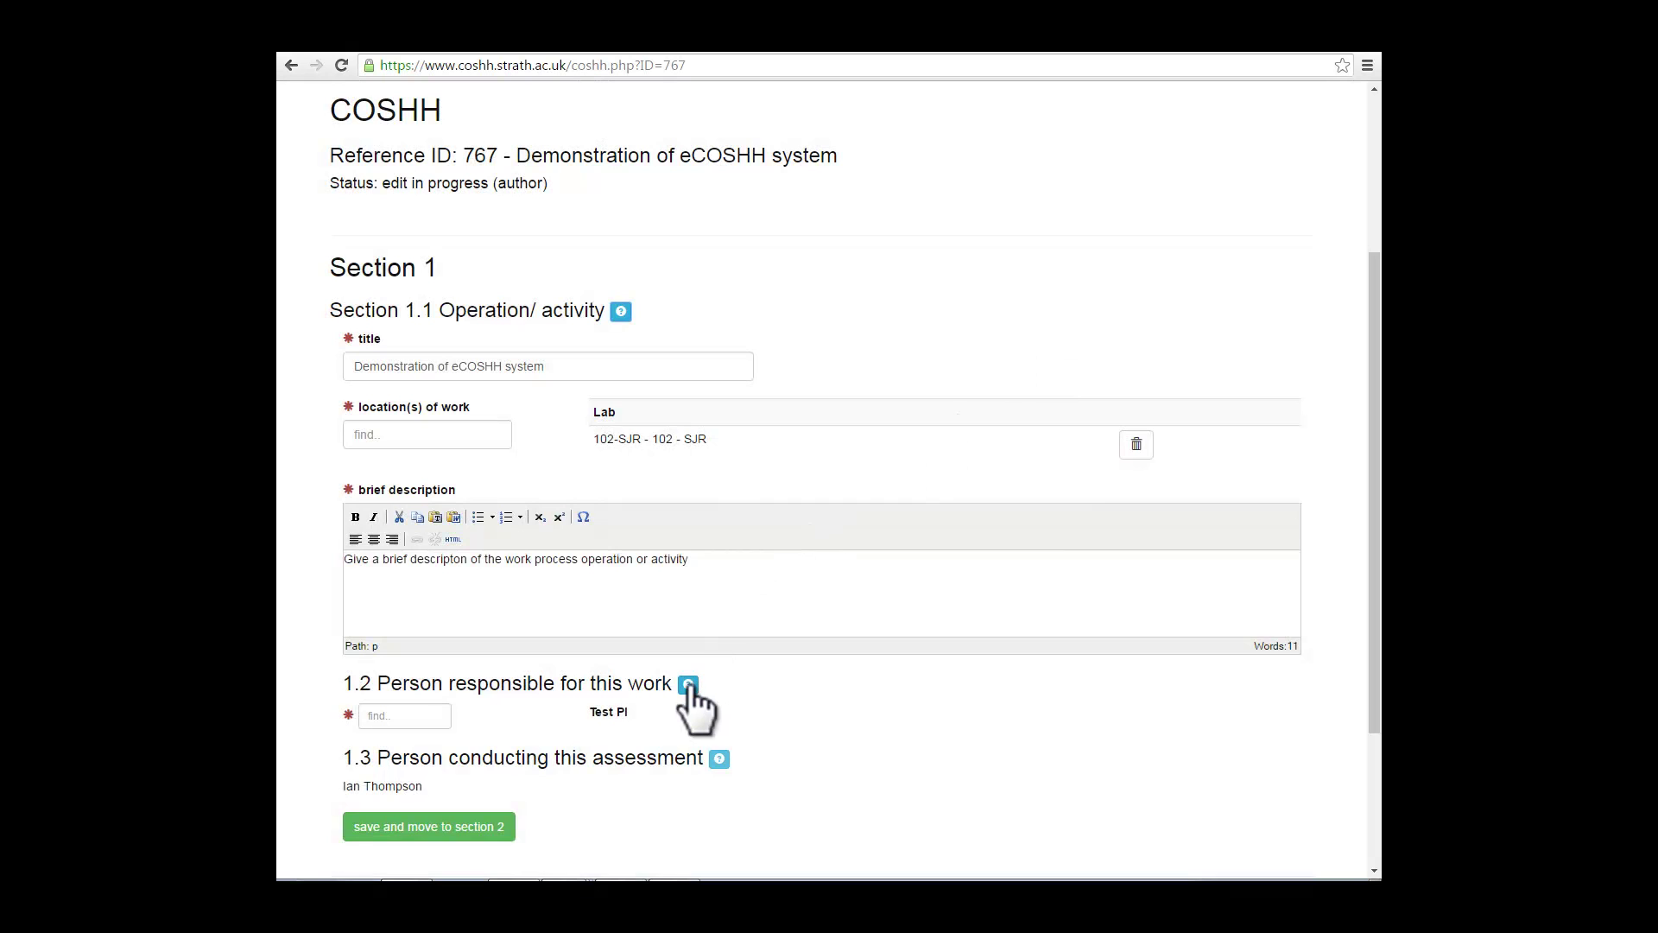
click(687, 684)
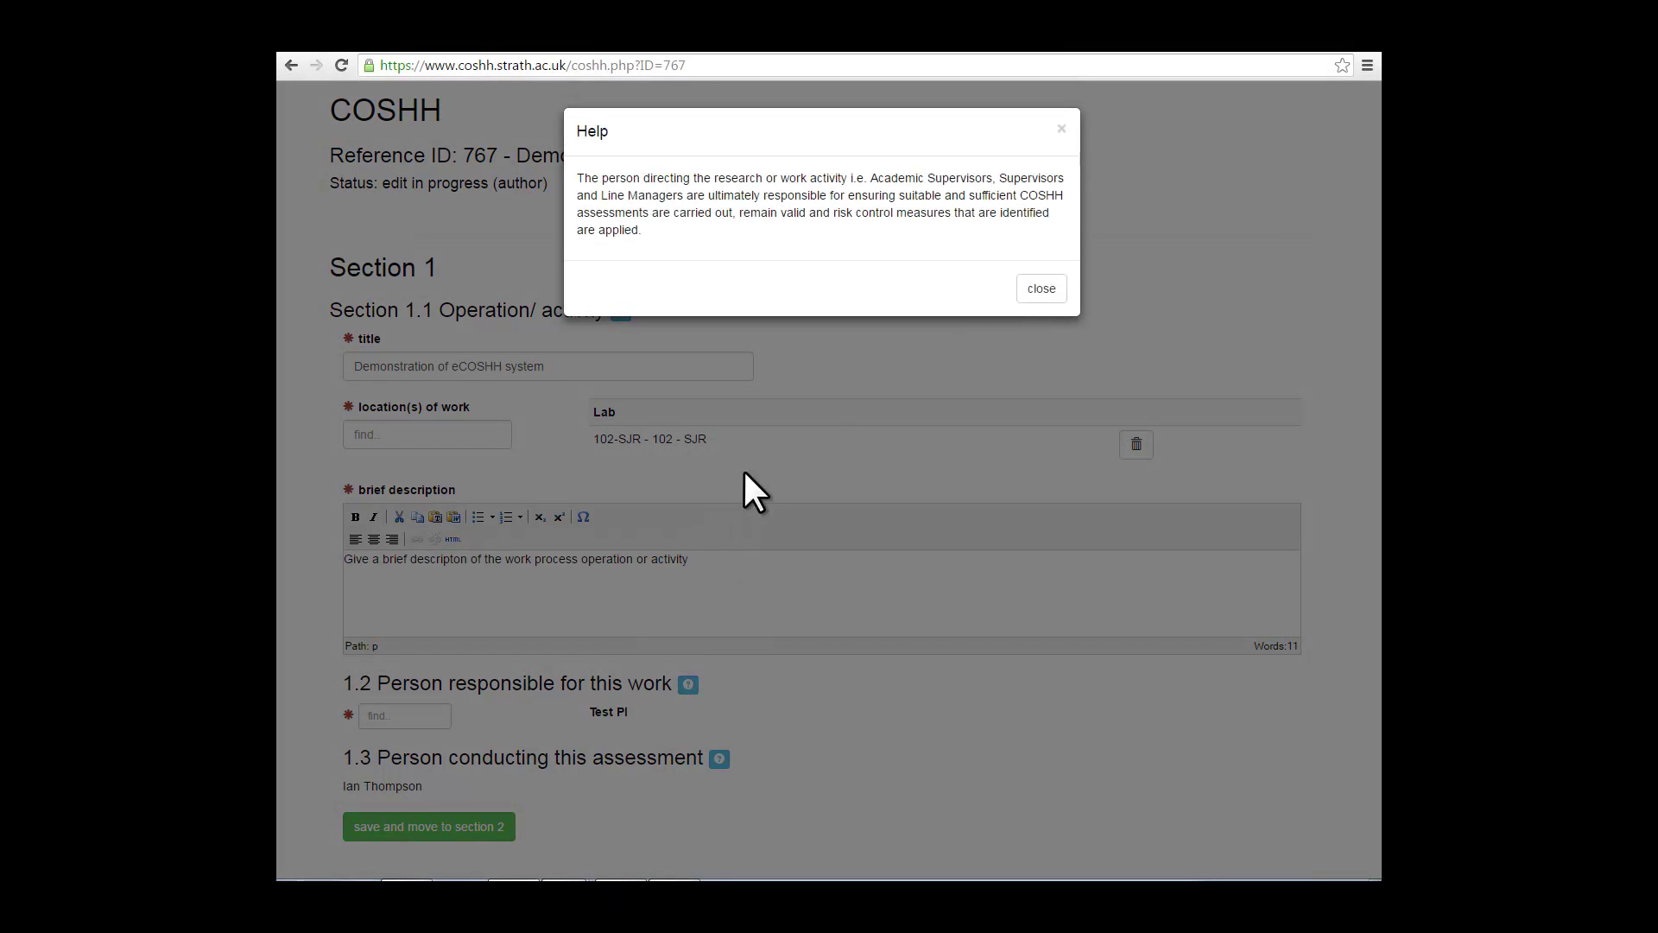
click(1032, 292)
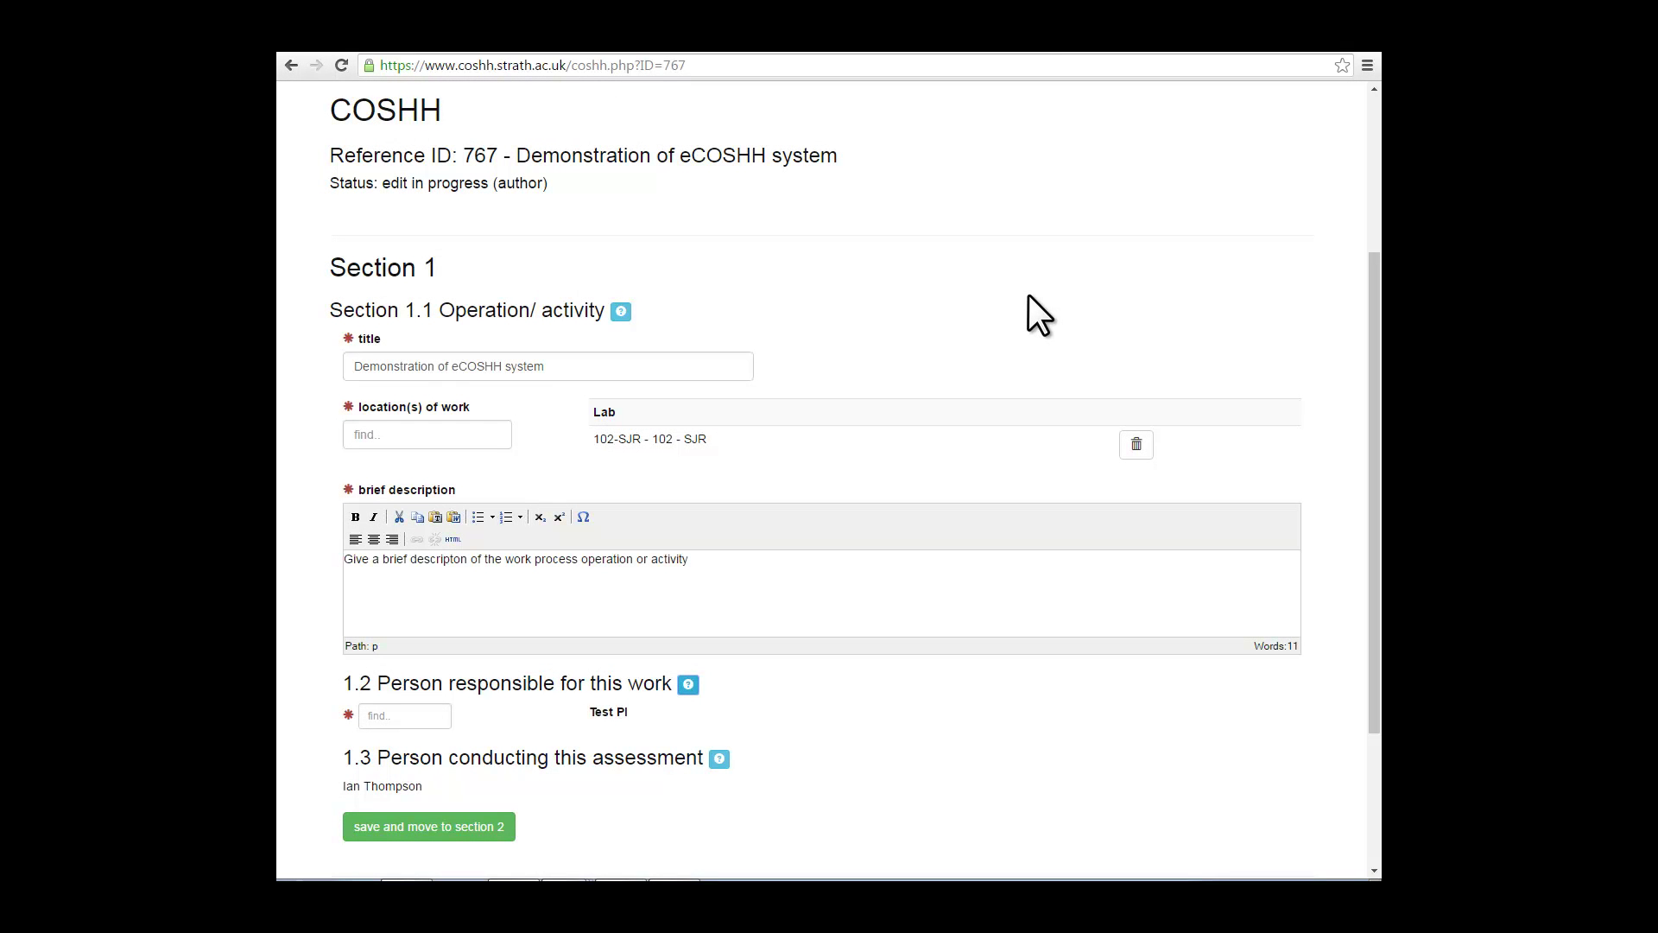
Step: Search '807', add lab 807-GHB to the work locations, then delete it from the Lab table
click(379, 437)
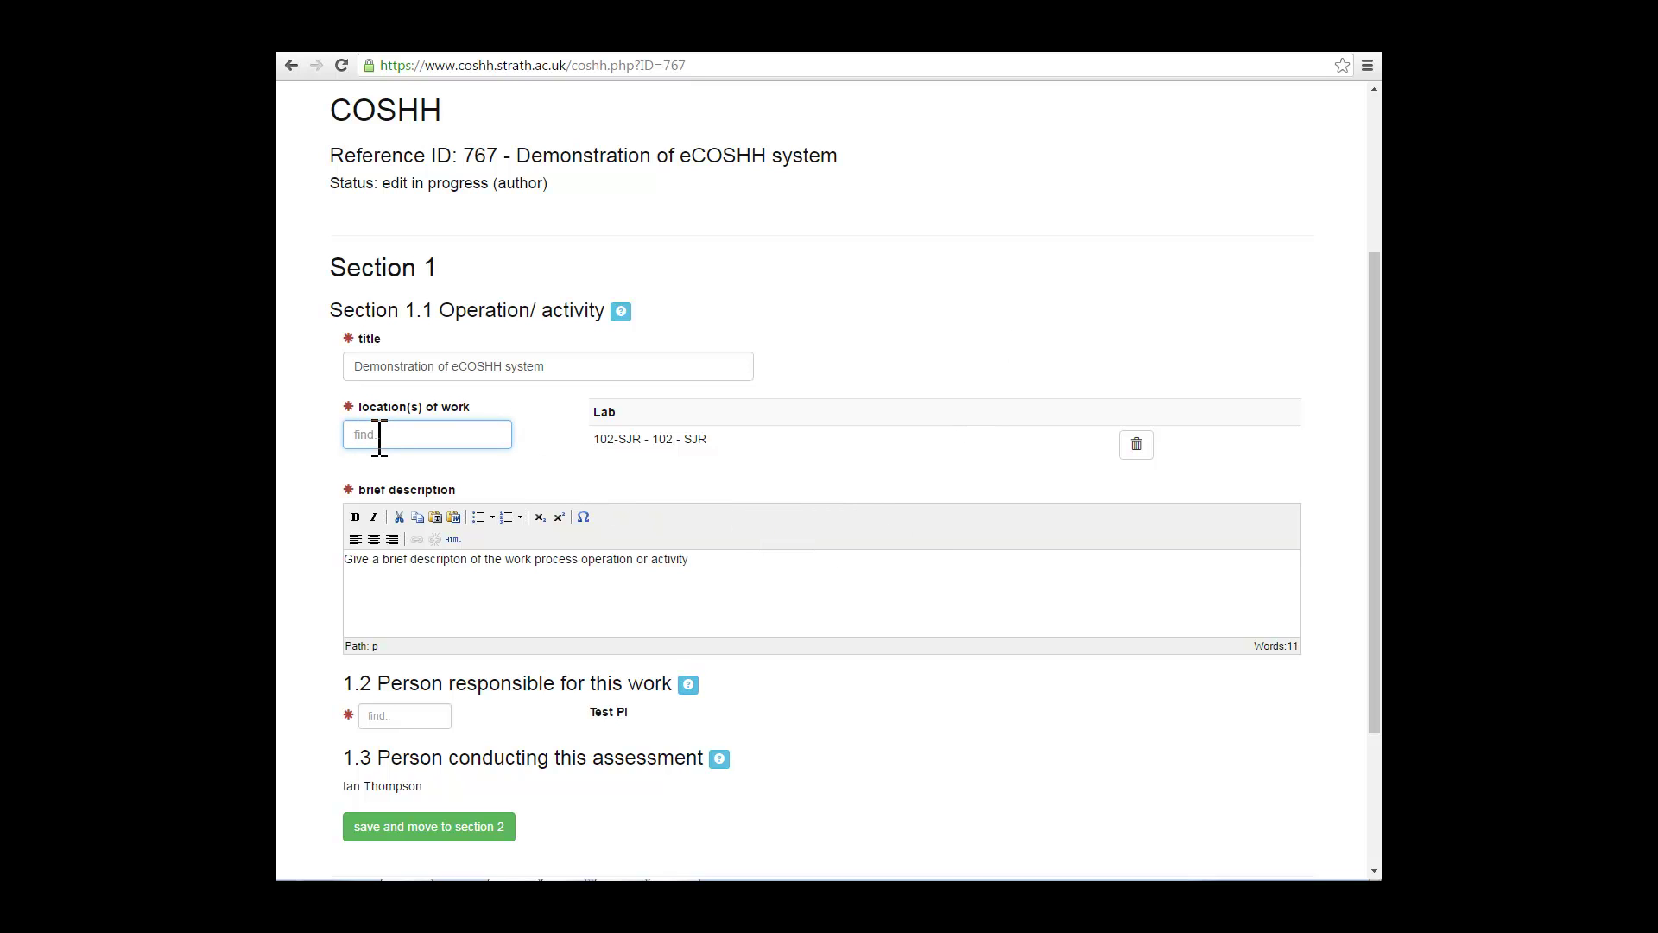
text(807)
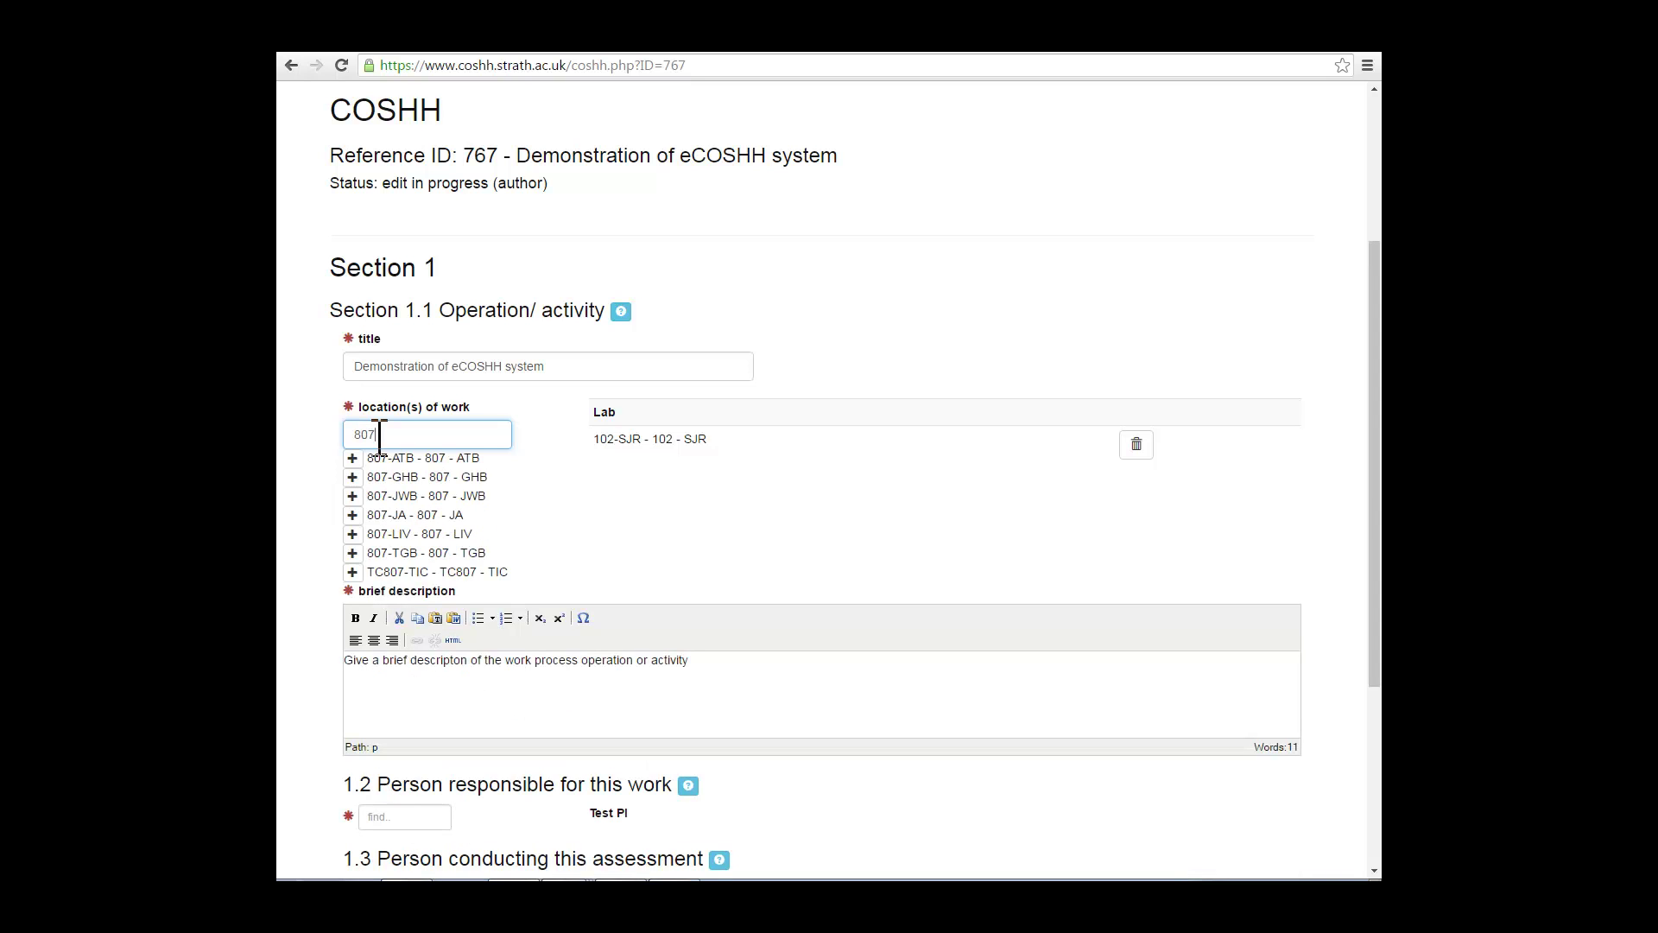
click(353, 477)
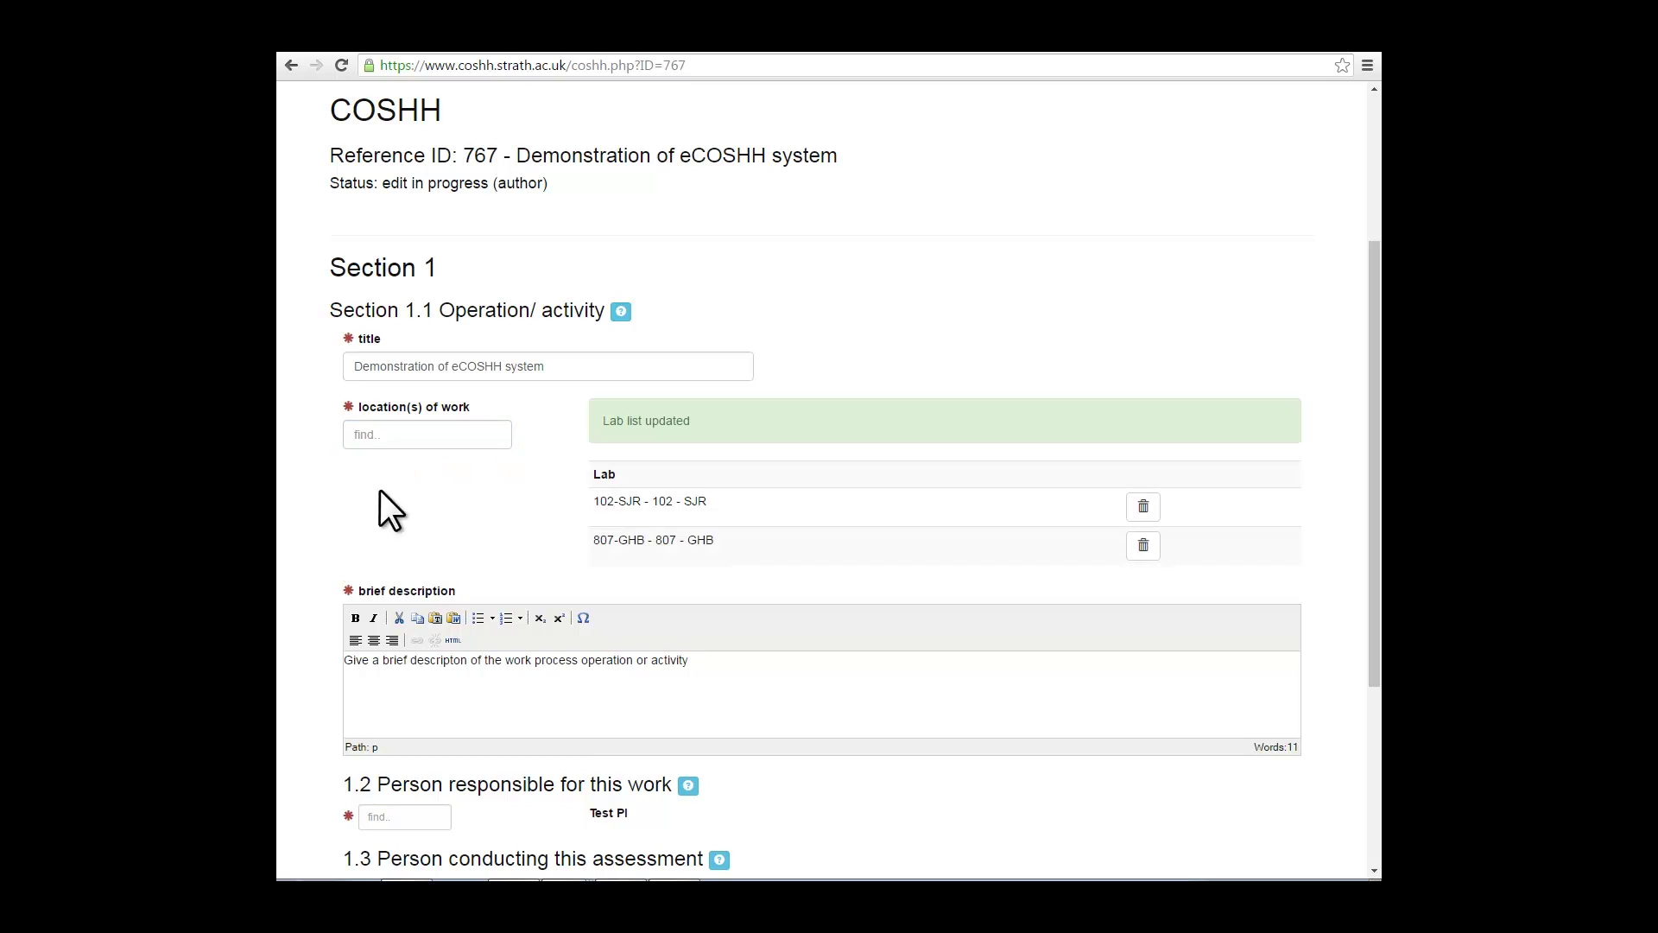
click(400, 434)
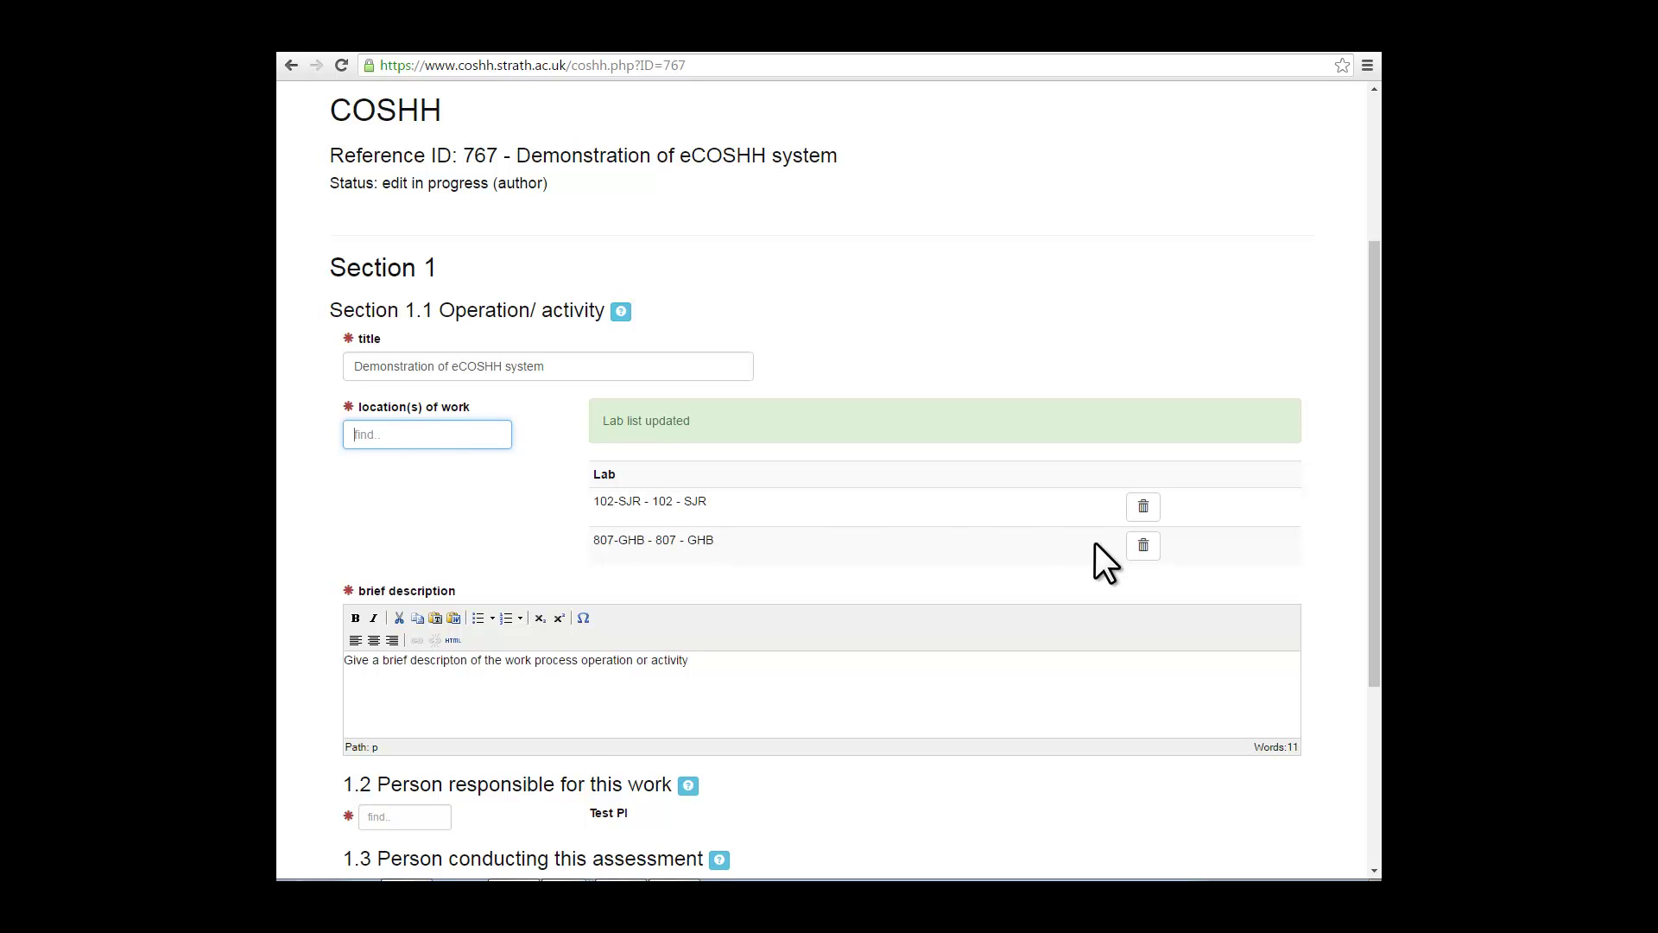
click(1142, 546)
scroll(1137, 546, down, 2)
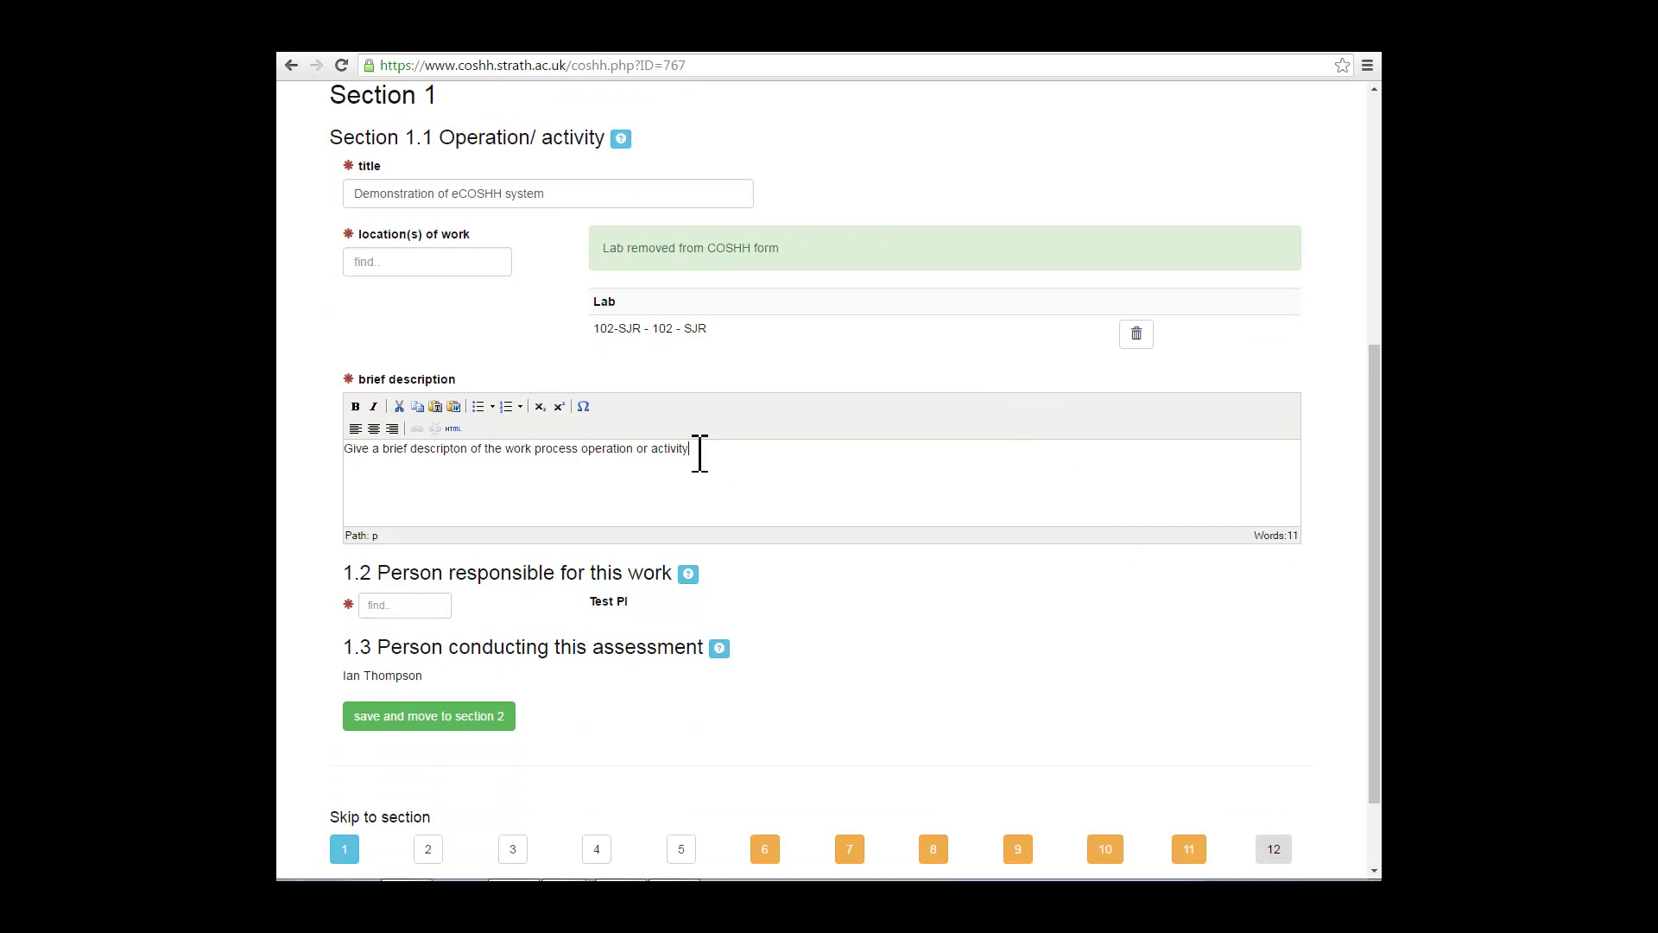
Step: Format the whole brief description sentence as bold italic
drag(699, 454, 339, 445)
click(354, 406)
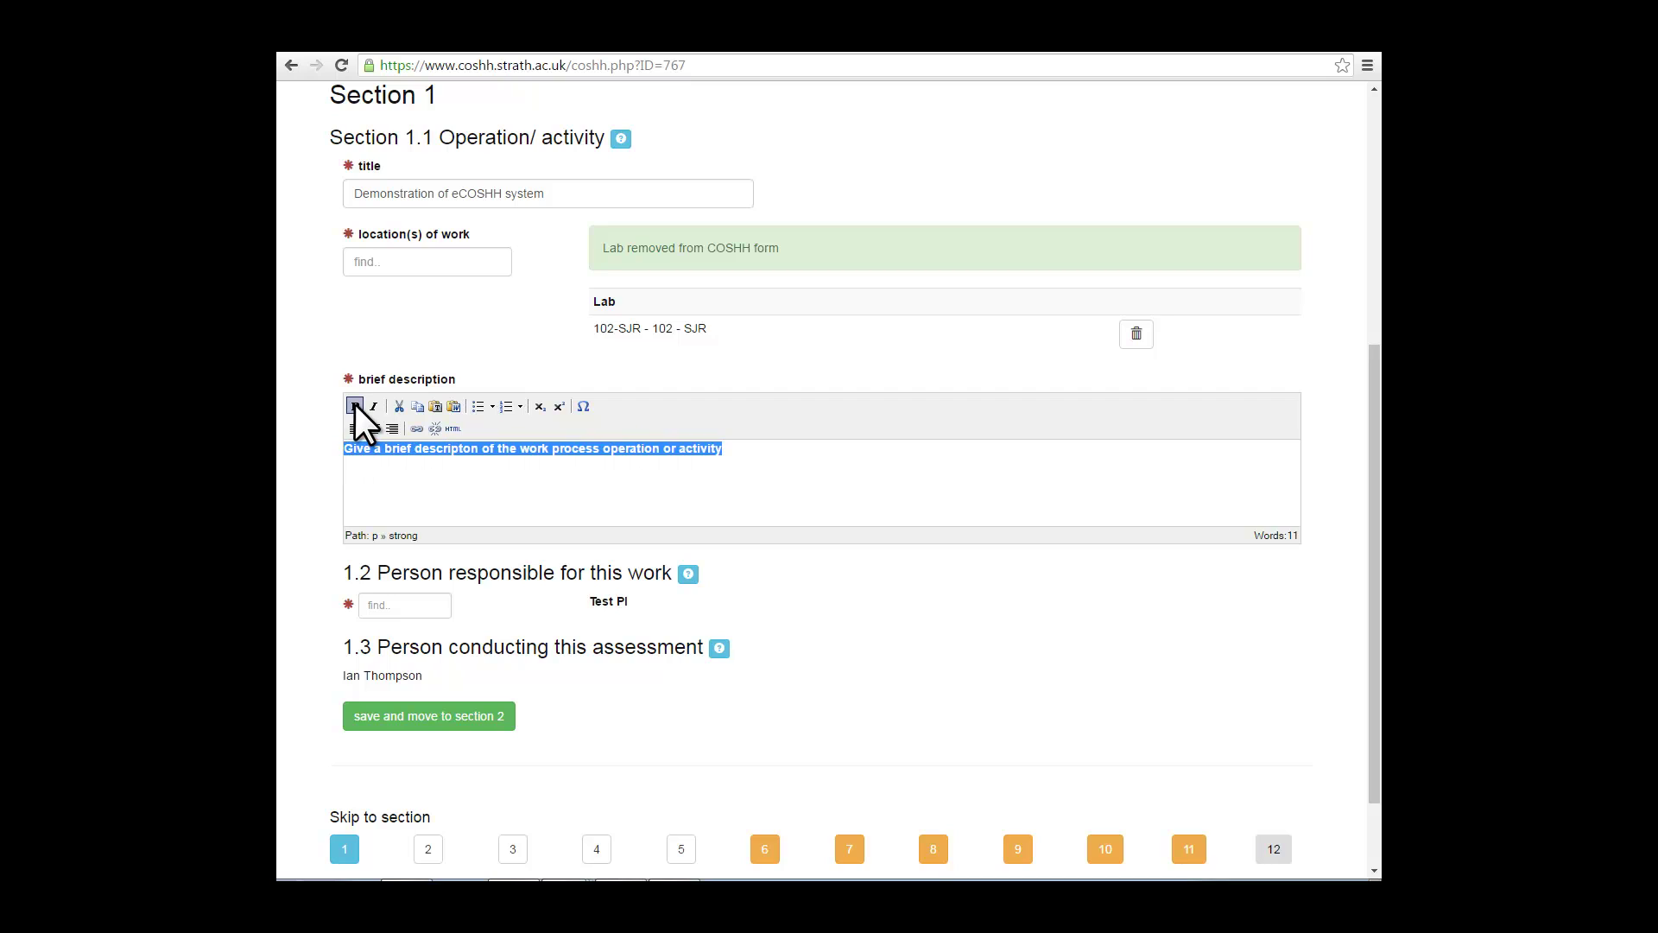
click(371, 405)
click(741, 449)
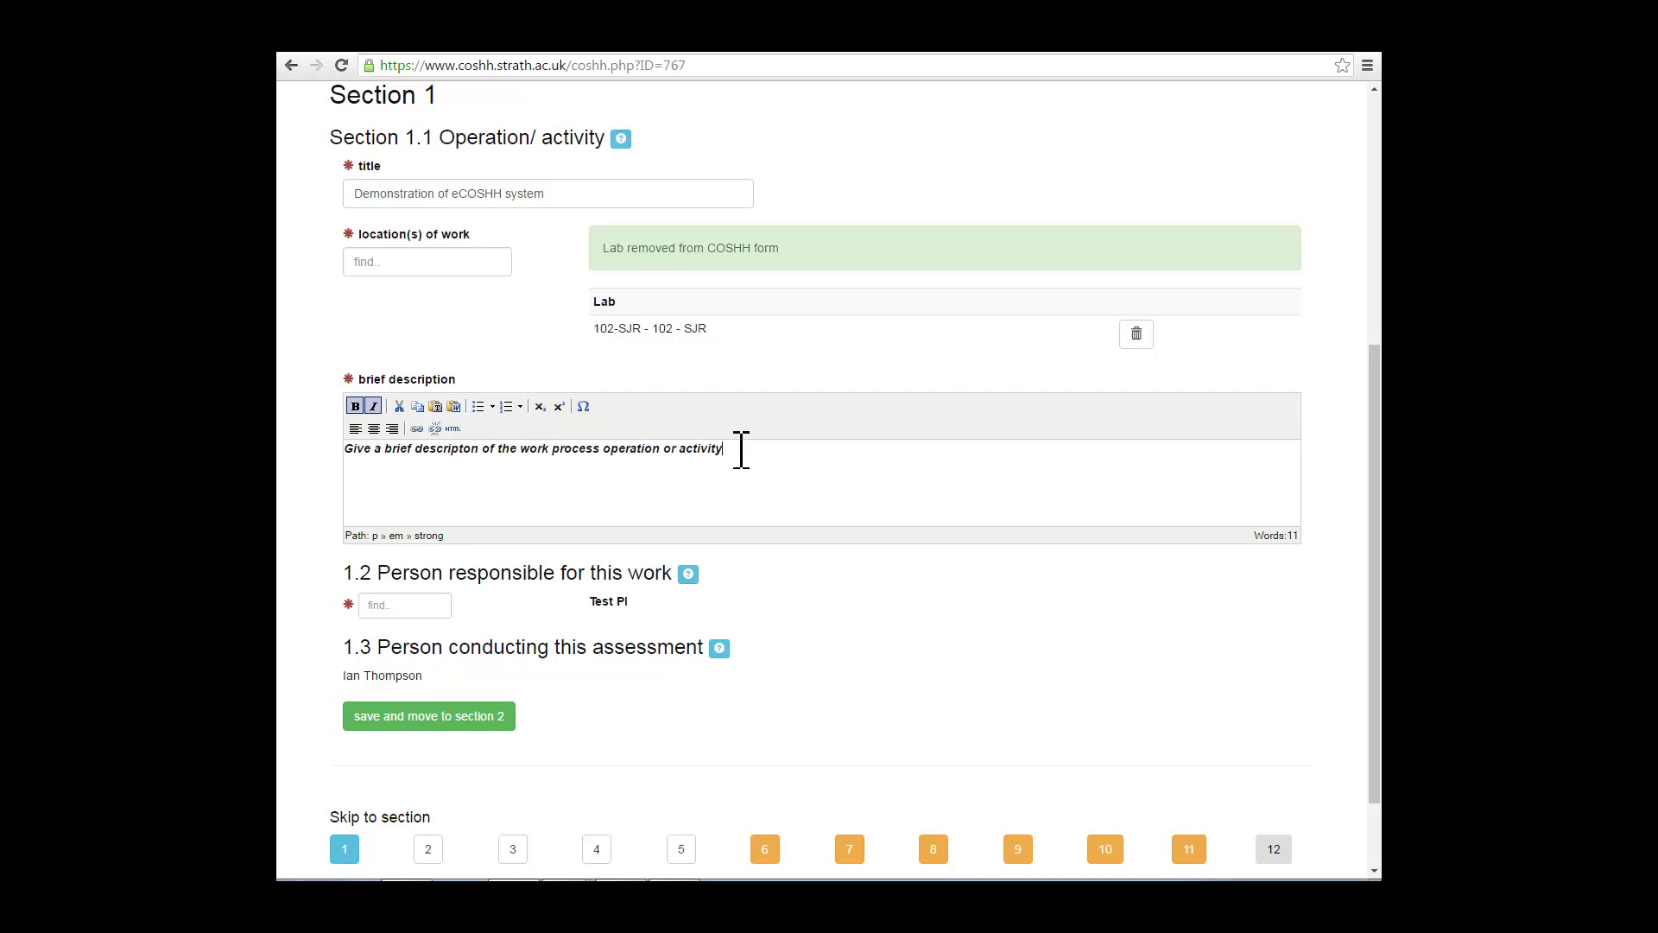
click(404, 605)
Step: Replace Test PI as person responsible with a staff member found by surname search
text(Test)
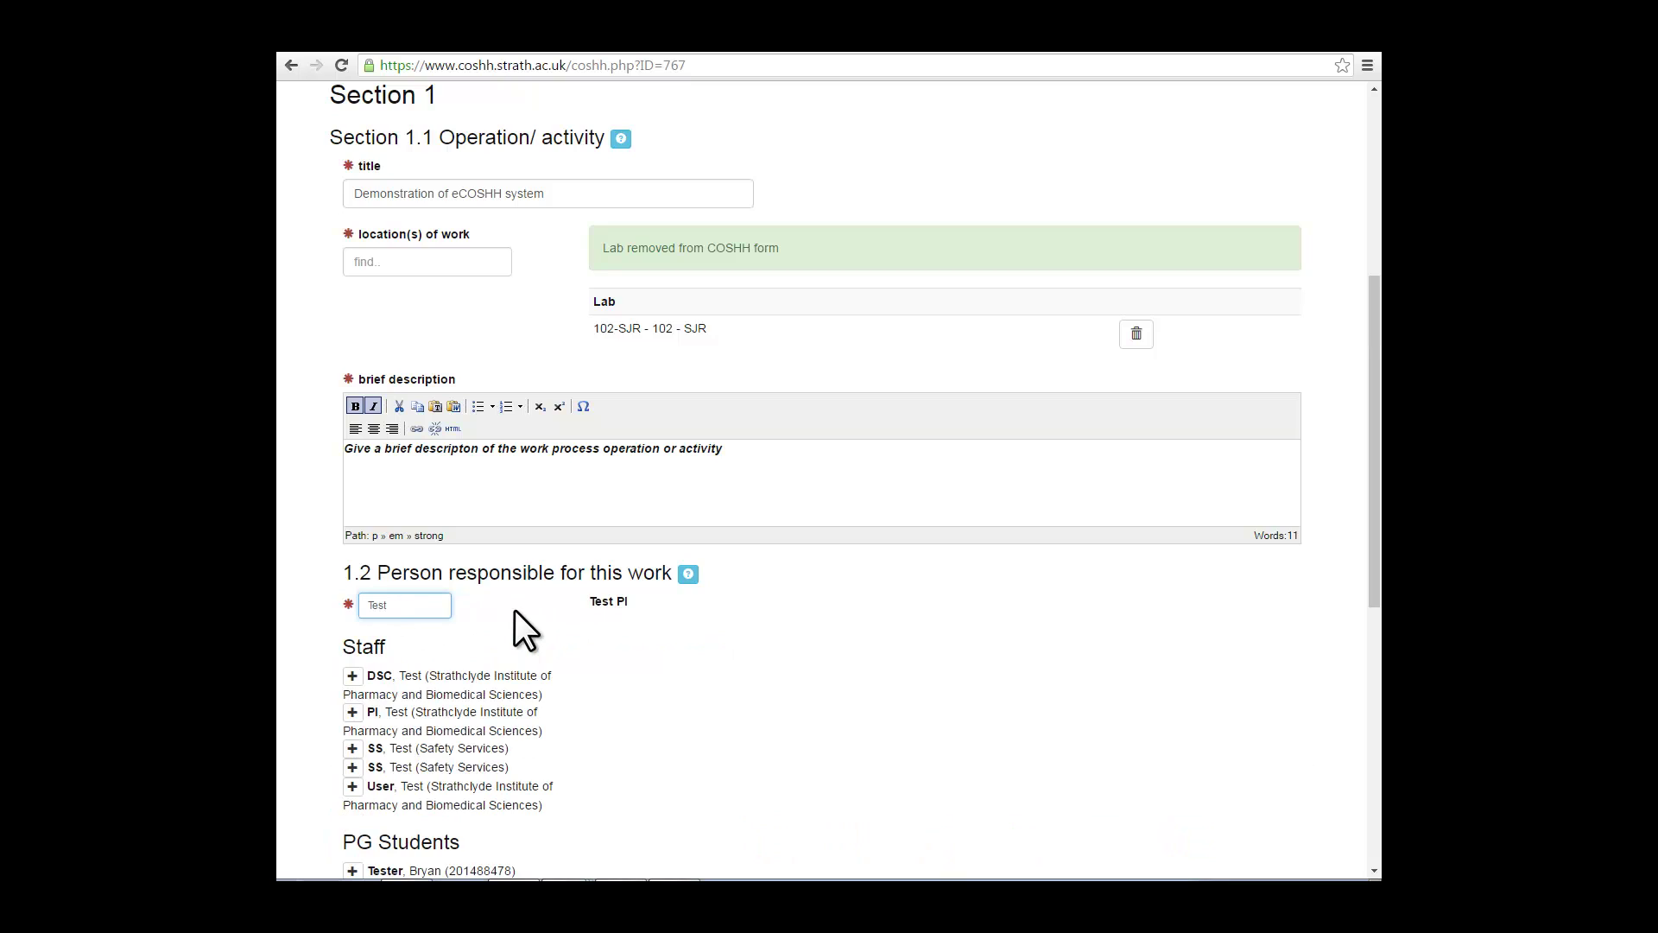
scroll(517, 610, down, 1)
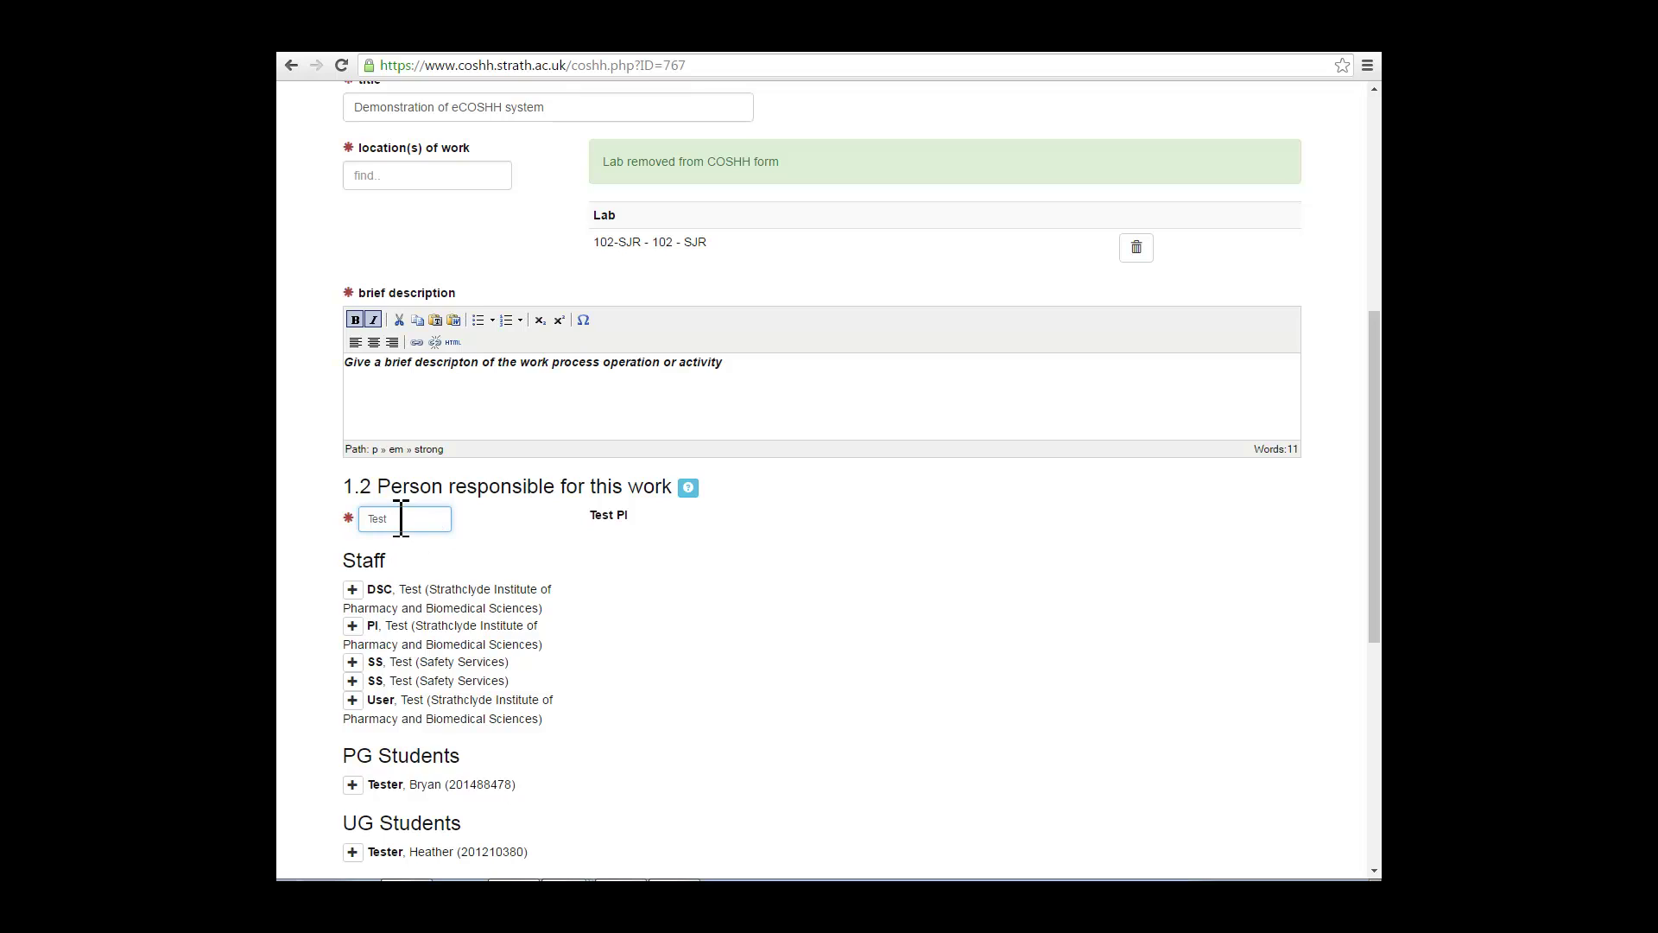
drag(400, 518, 365, 518)
text(sim)
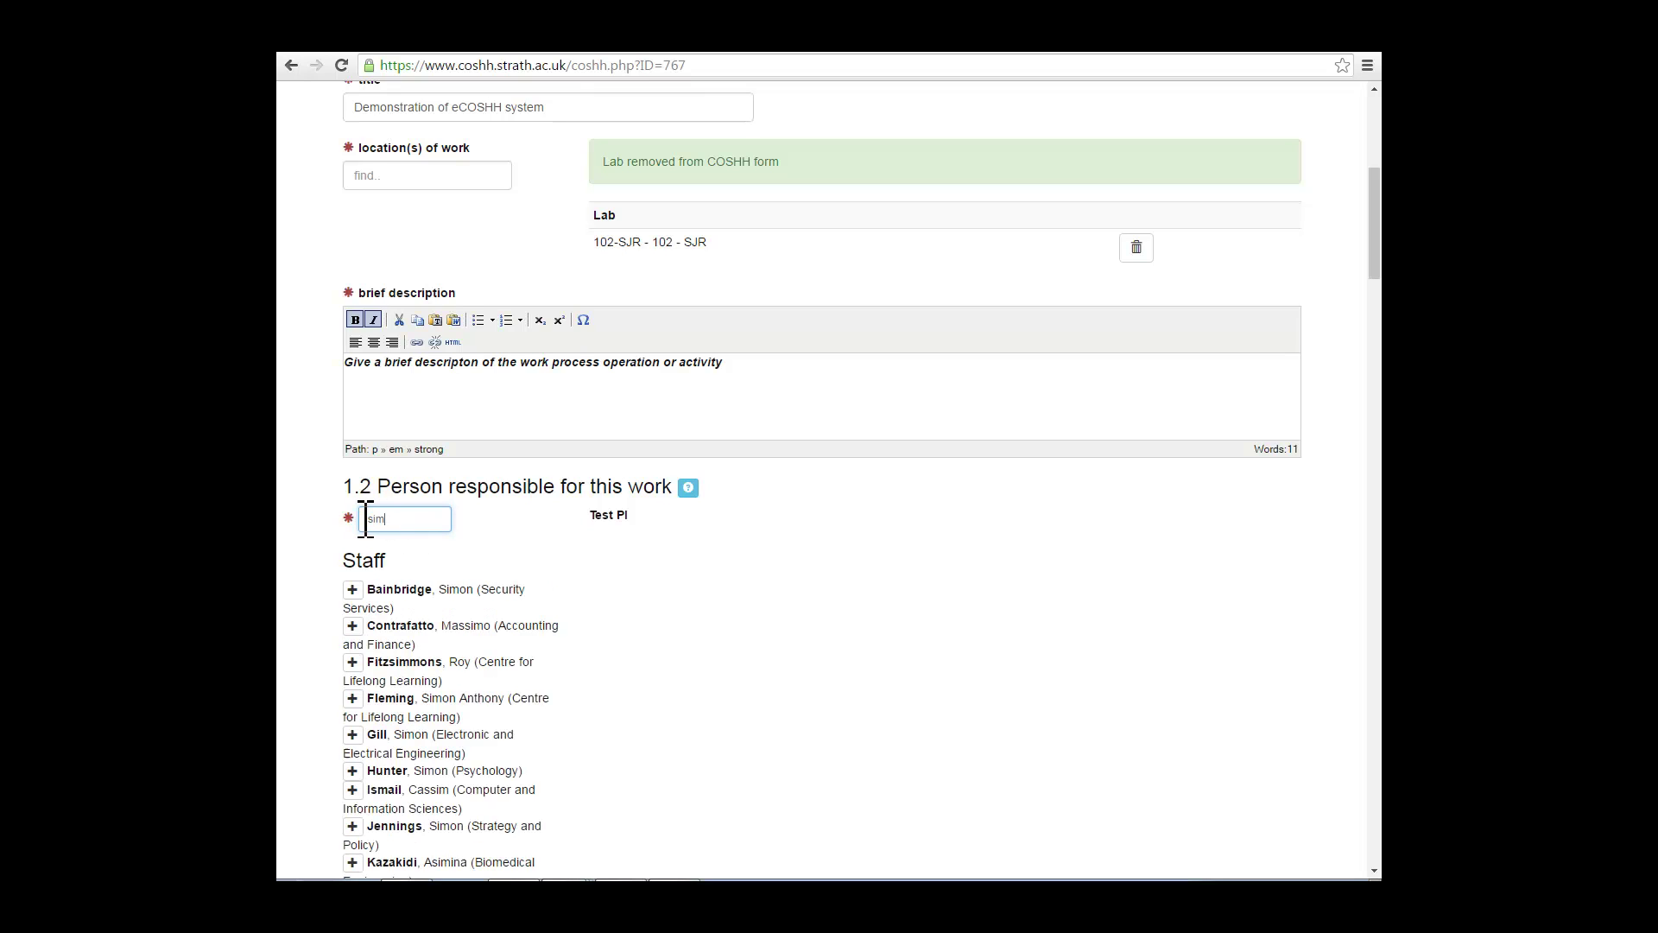
text(cox)
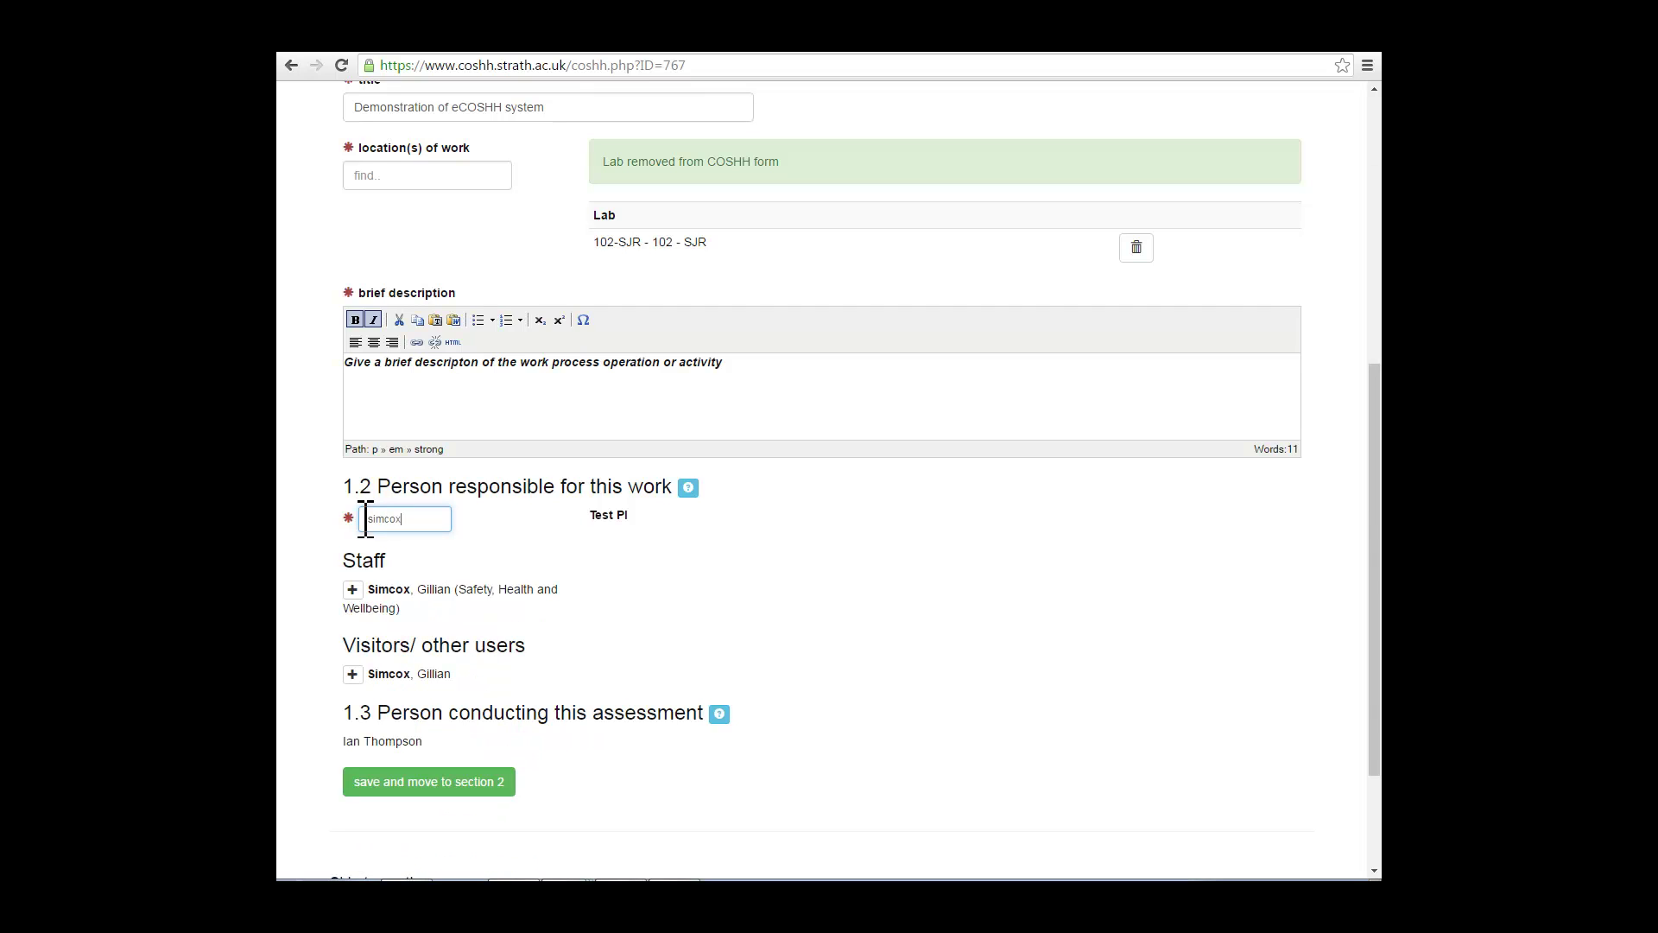
click(352, 589)
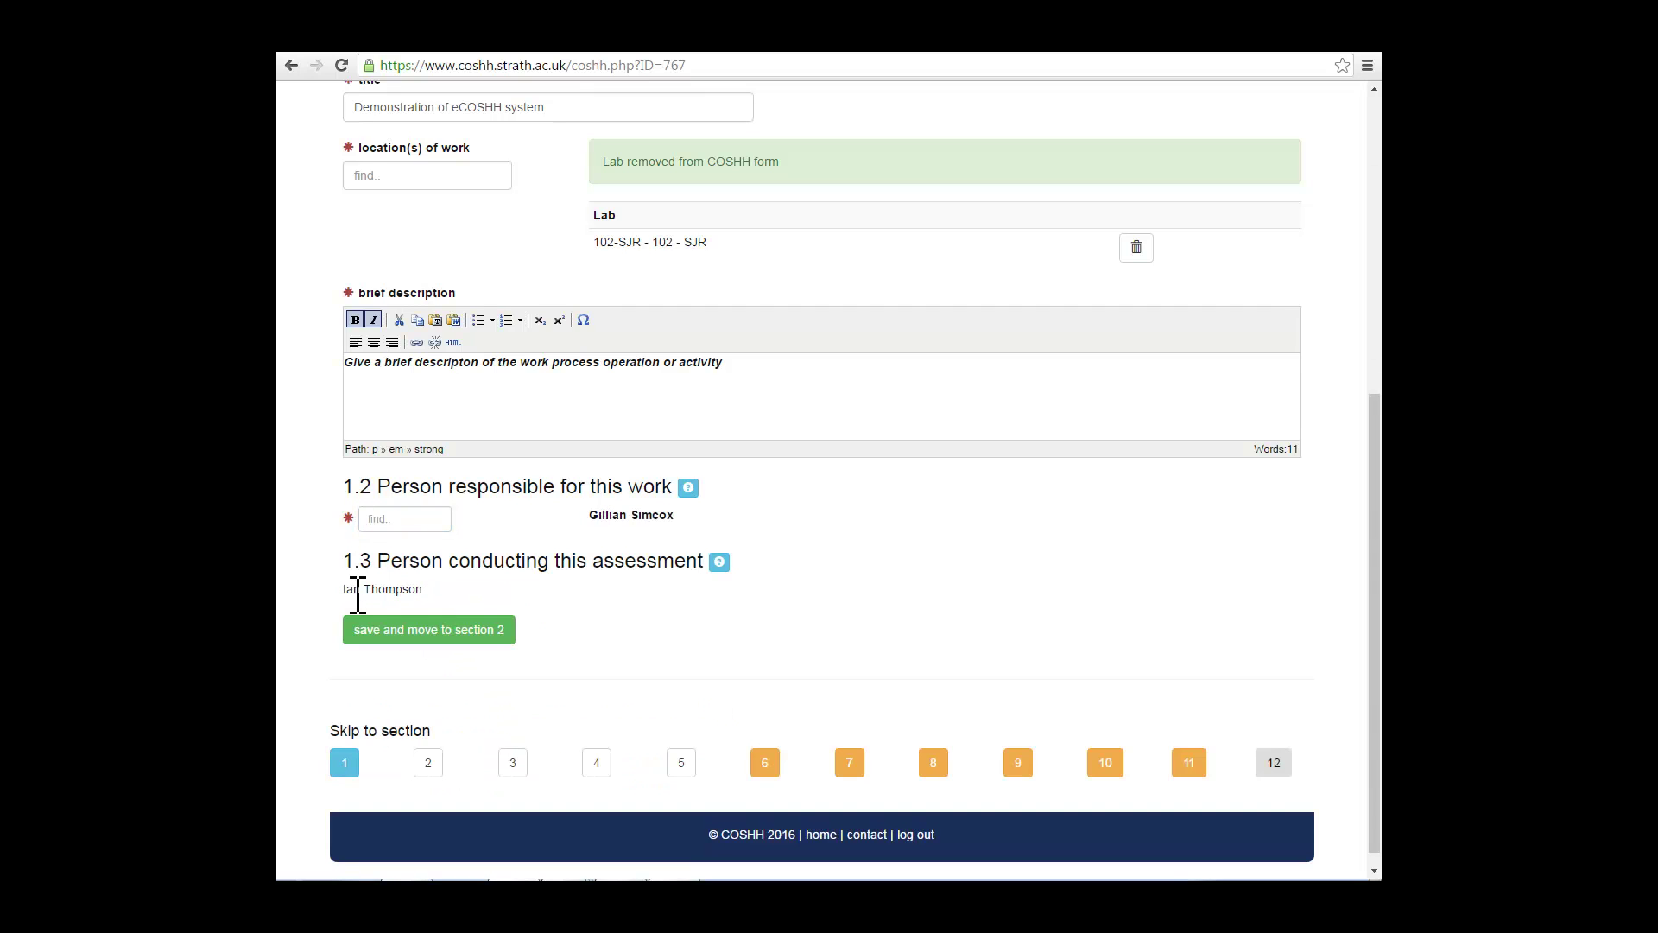
click(395, 521)
text(Test)
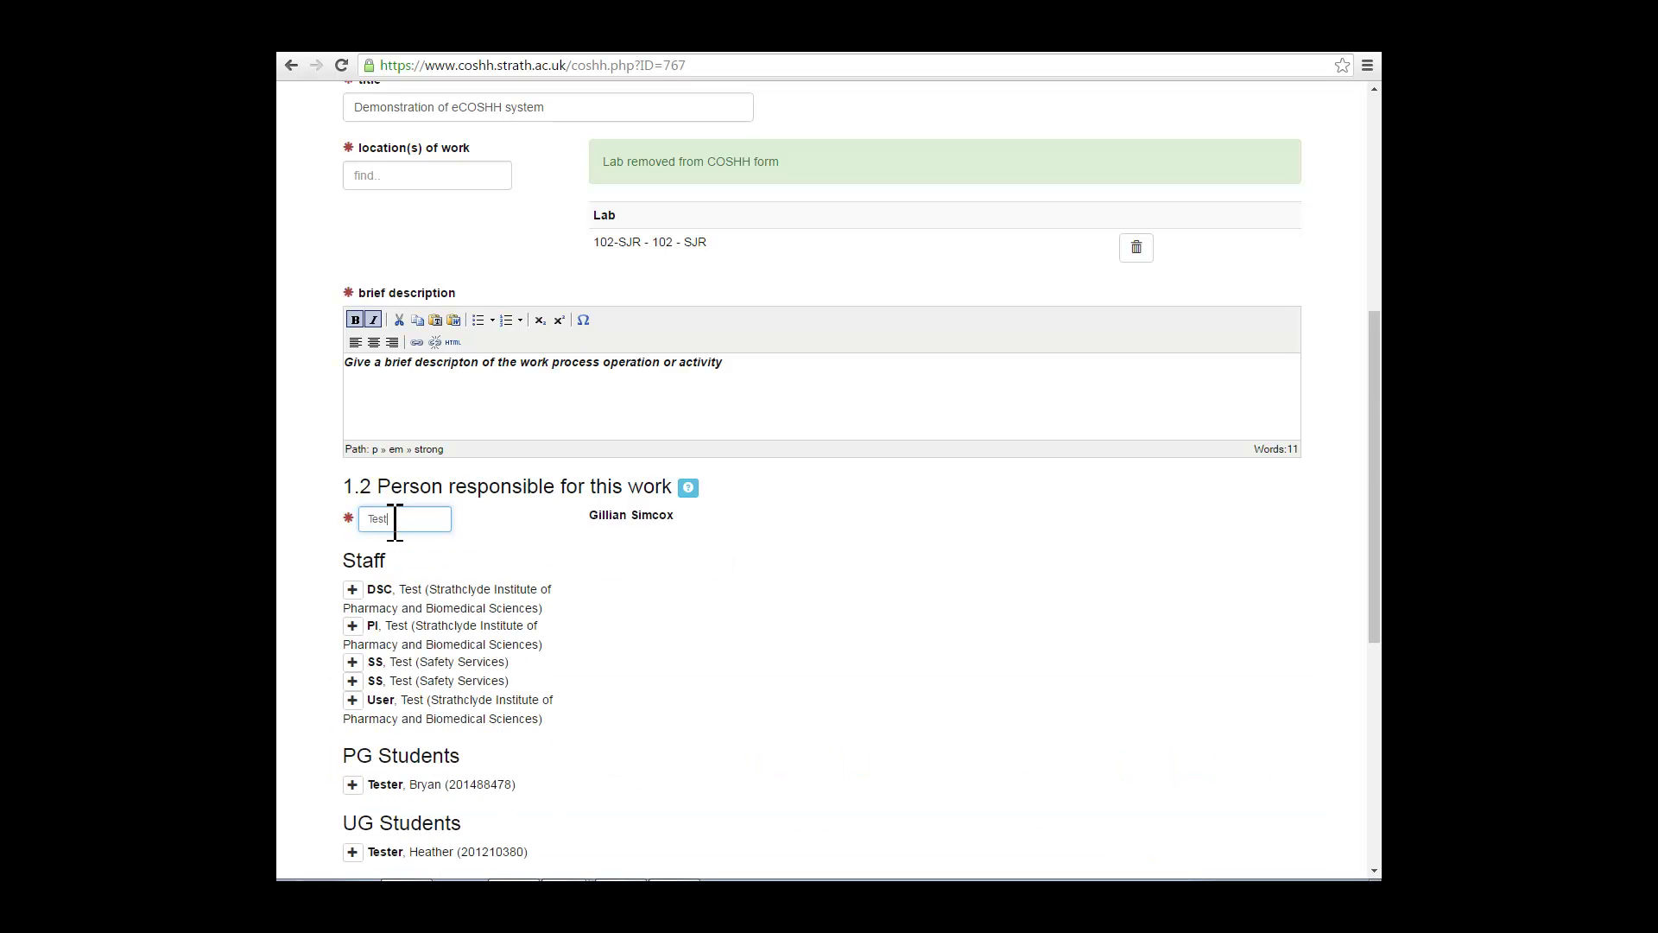
text( PI)
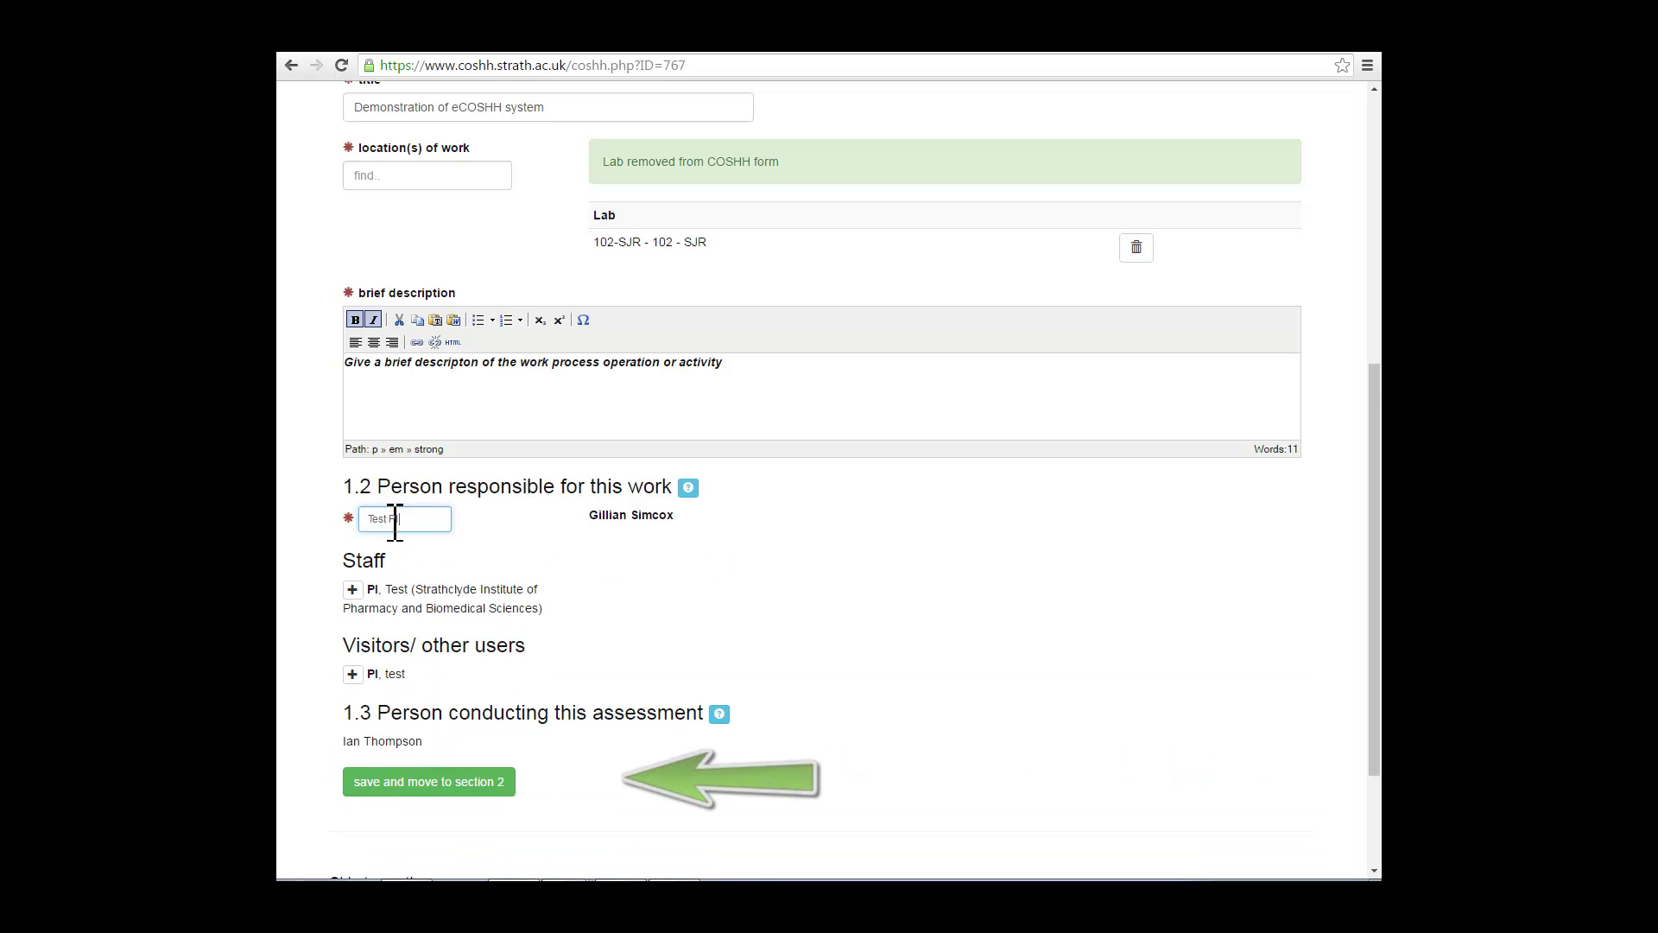
Step: Reselect Test PI from a 'test' search as person responsible and save Section 1
click(354, 673)
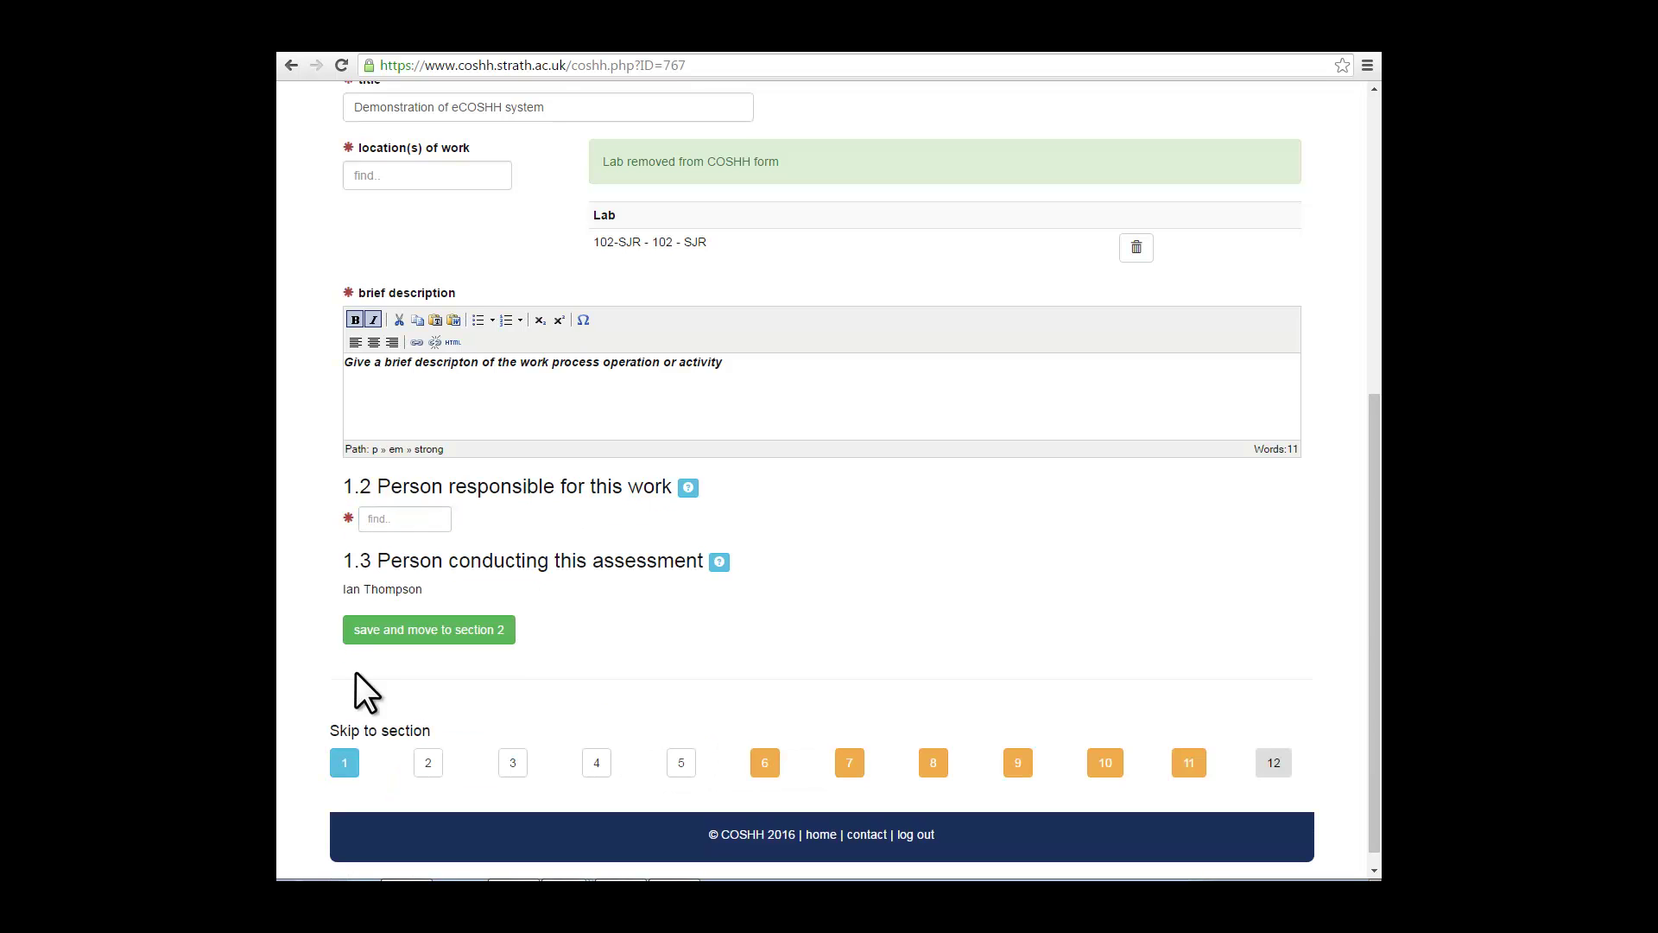
click(449, 630)
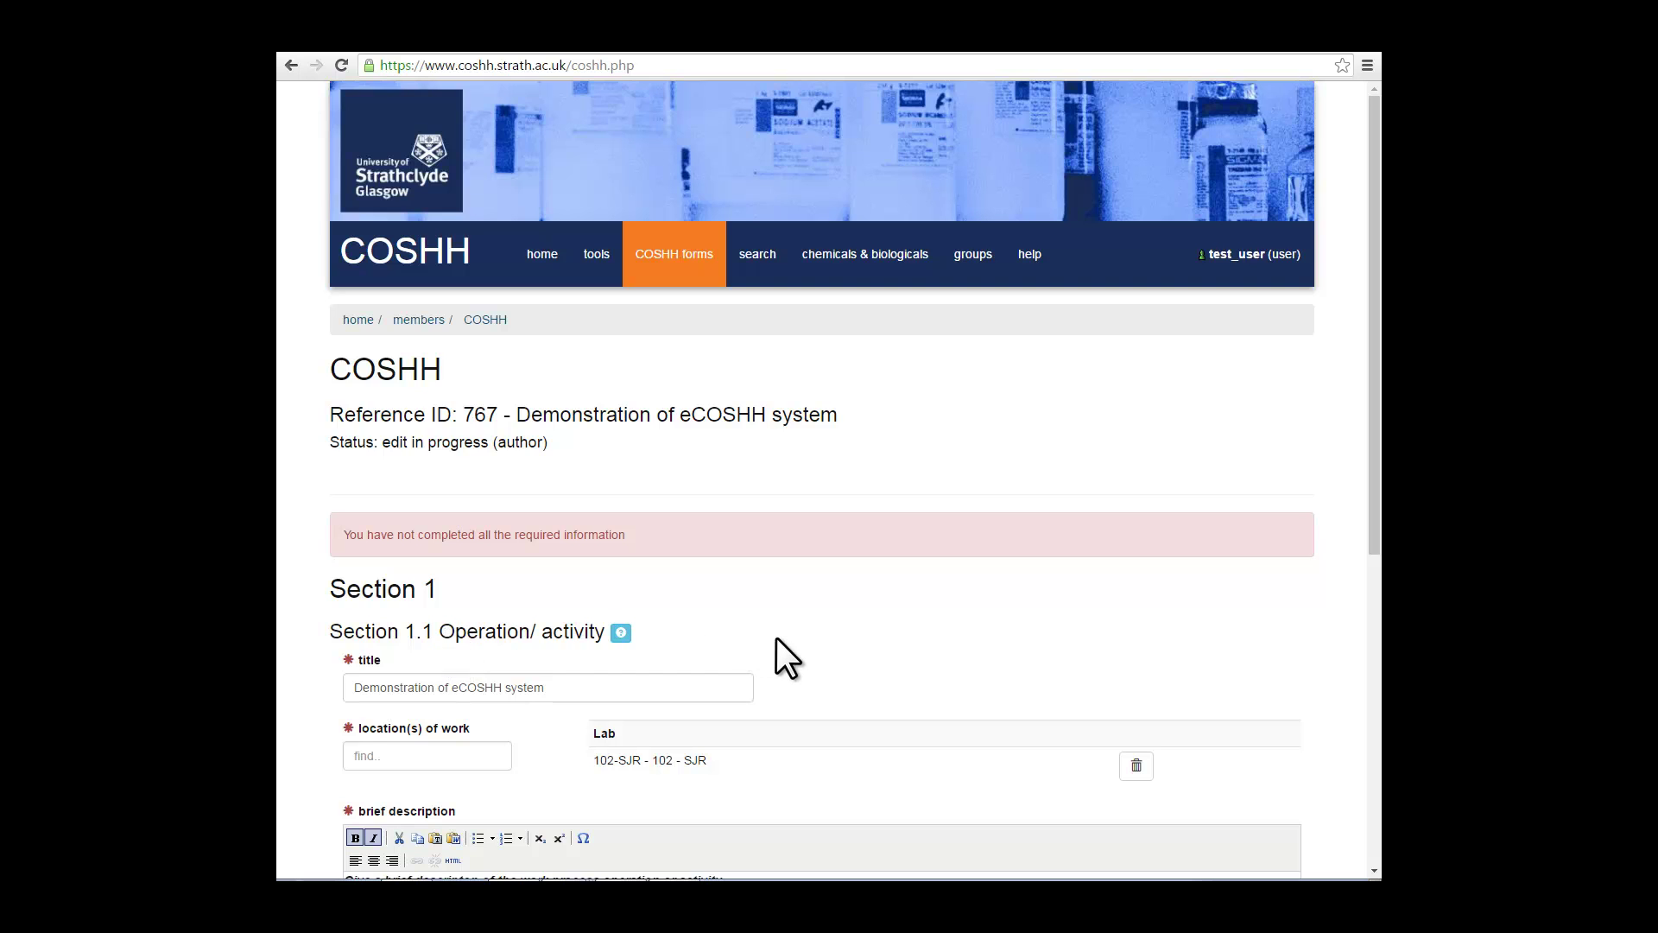
scroll(775, 637, down, 5)
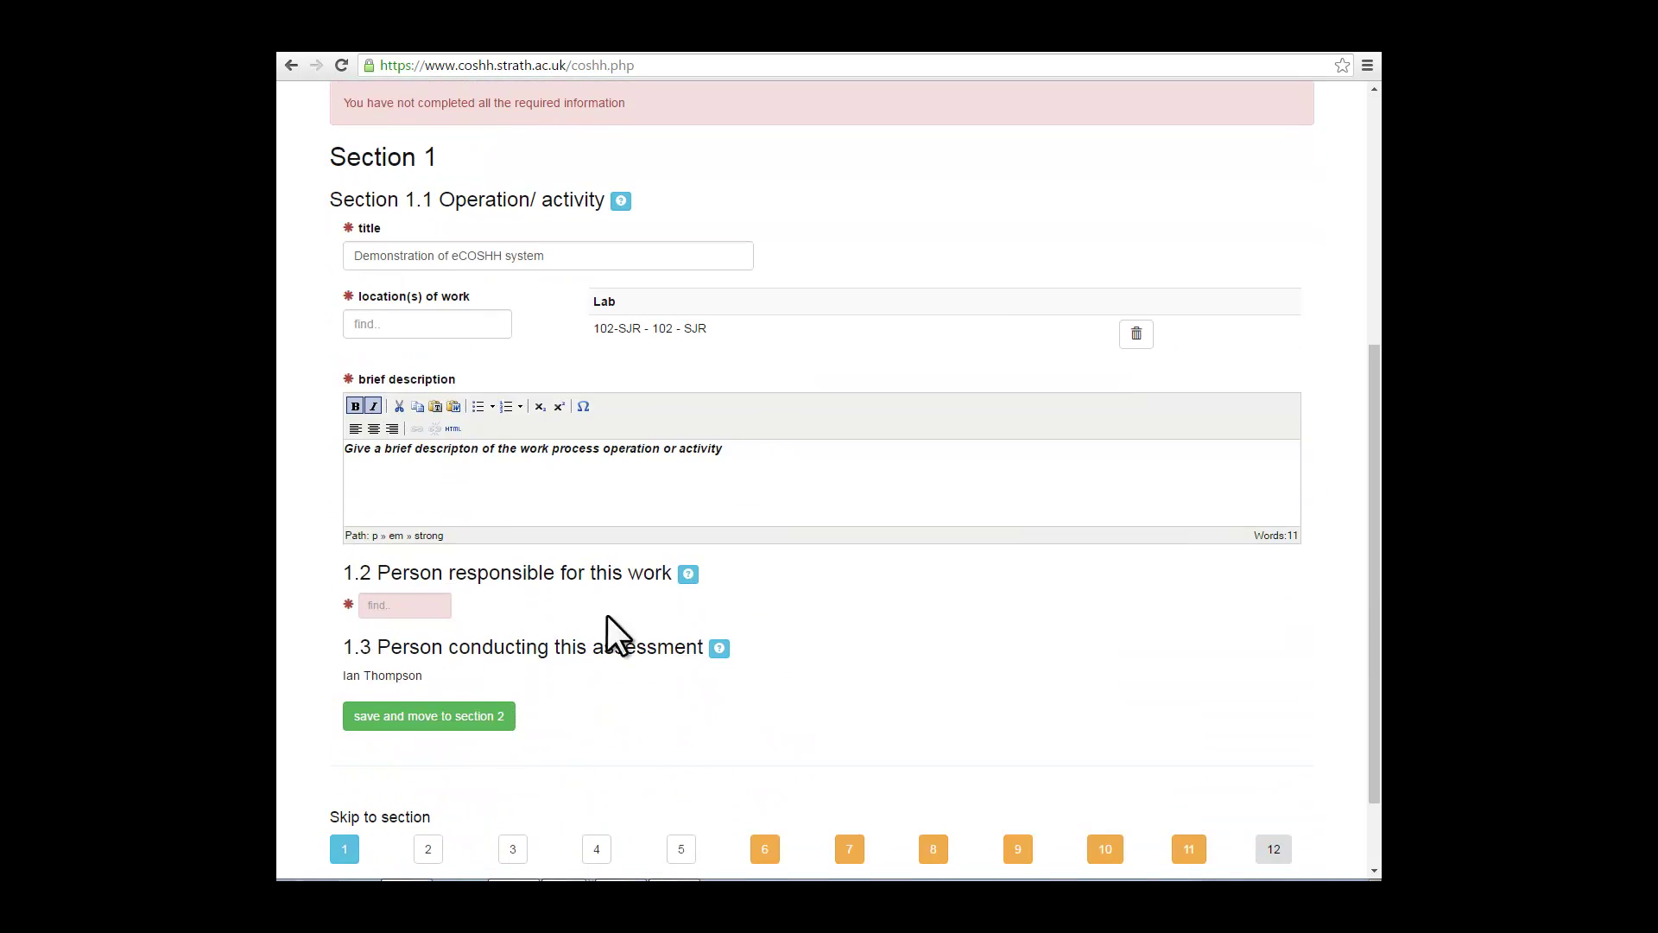
click(405, 607)
text(test)
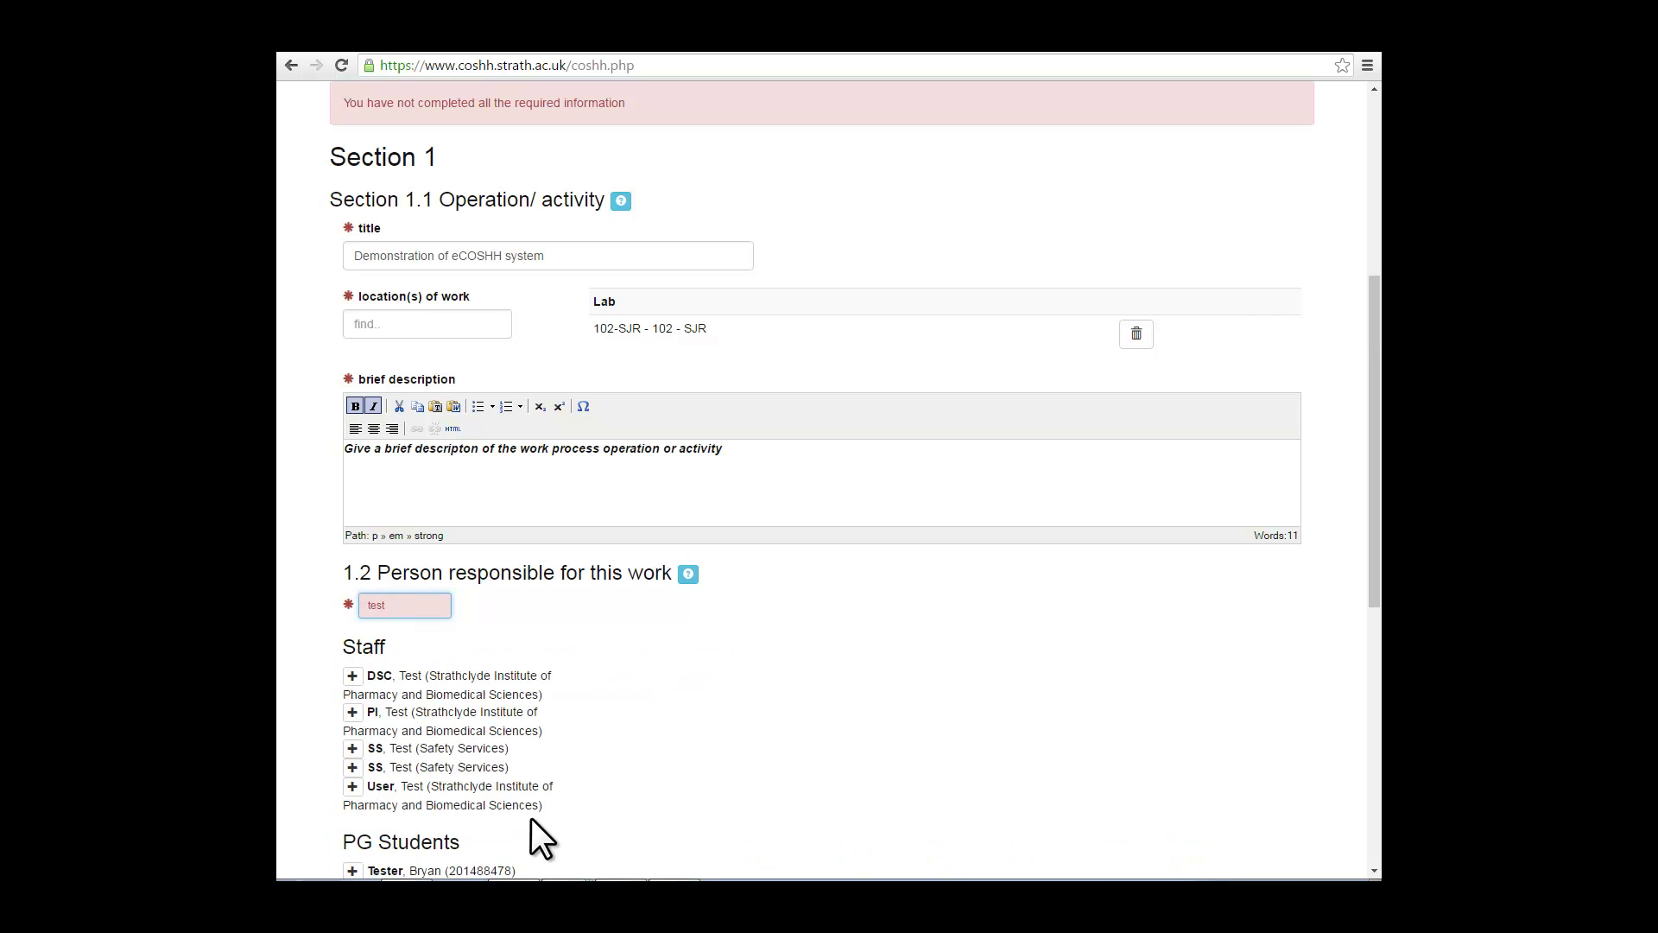
key(BackSpace)
key(BackSpace)
key(BackSpace)
key(BackSpace)
text(pi)
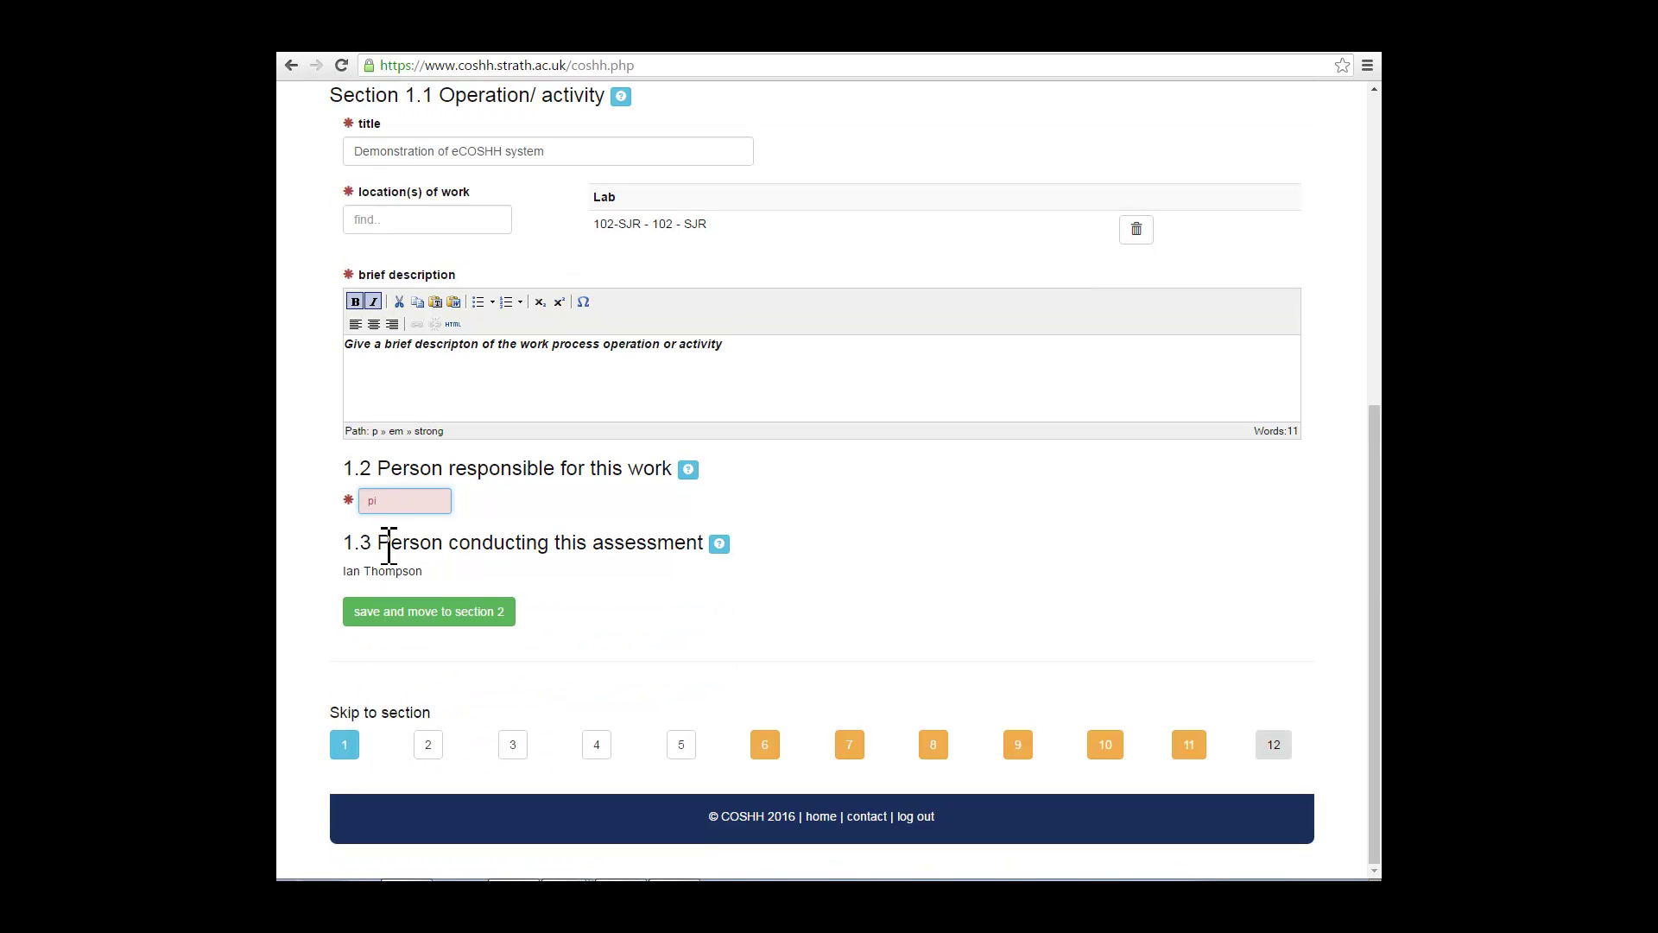
drag(381, 499, 341, 523)
text(test)
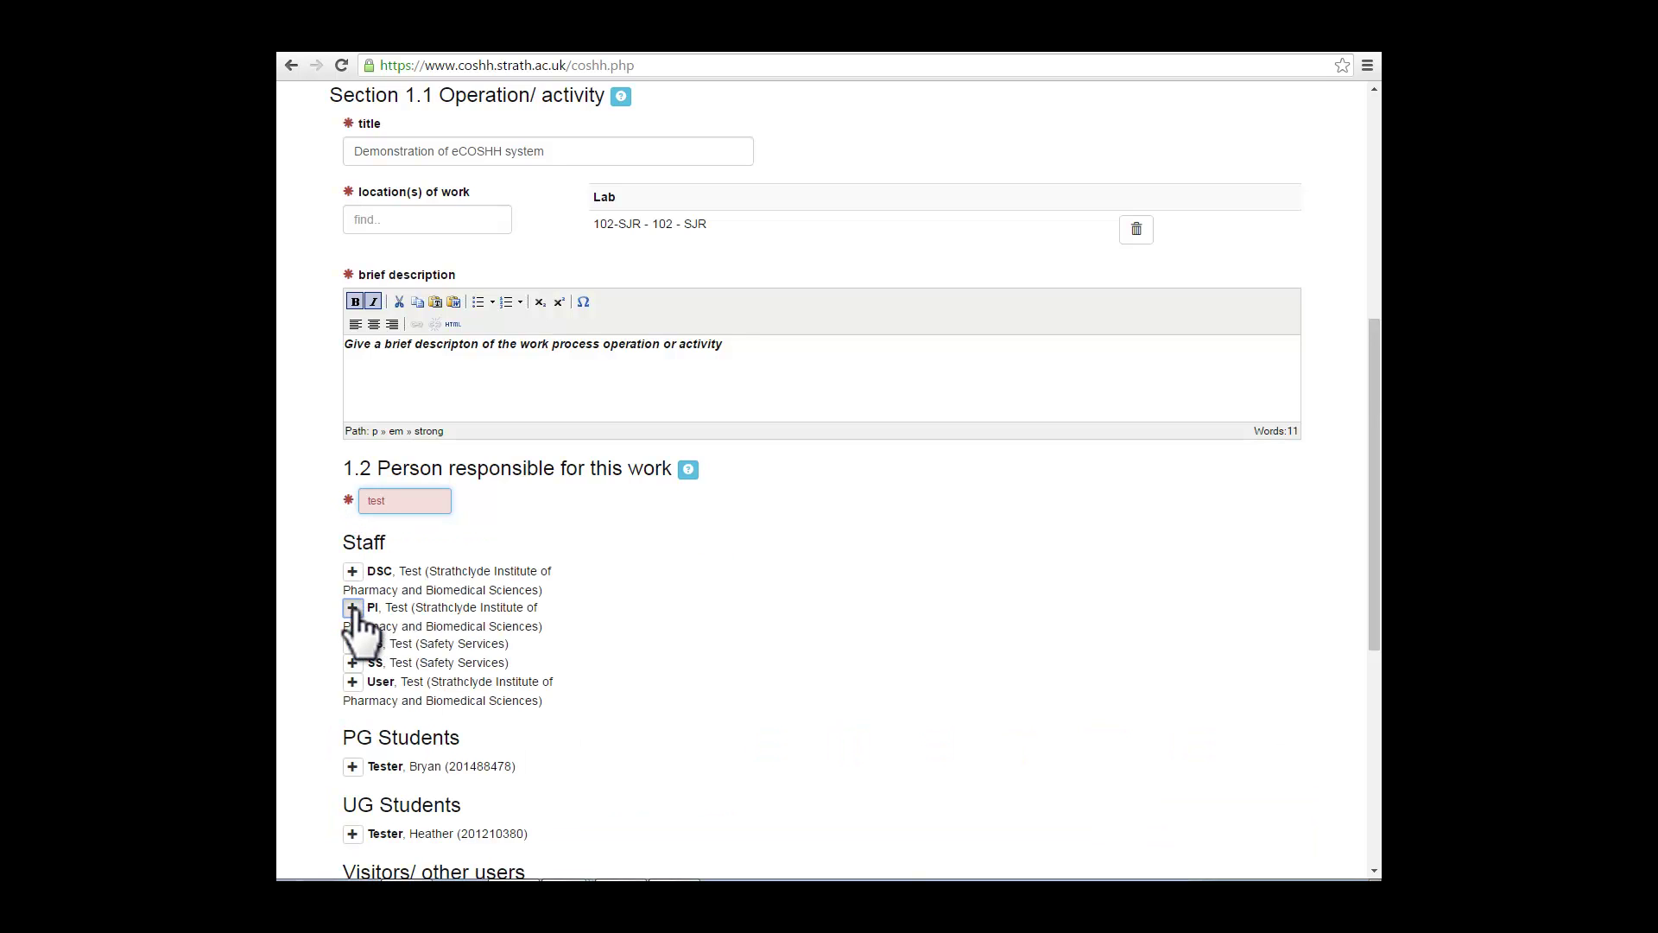
click(354, 607)
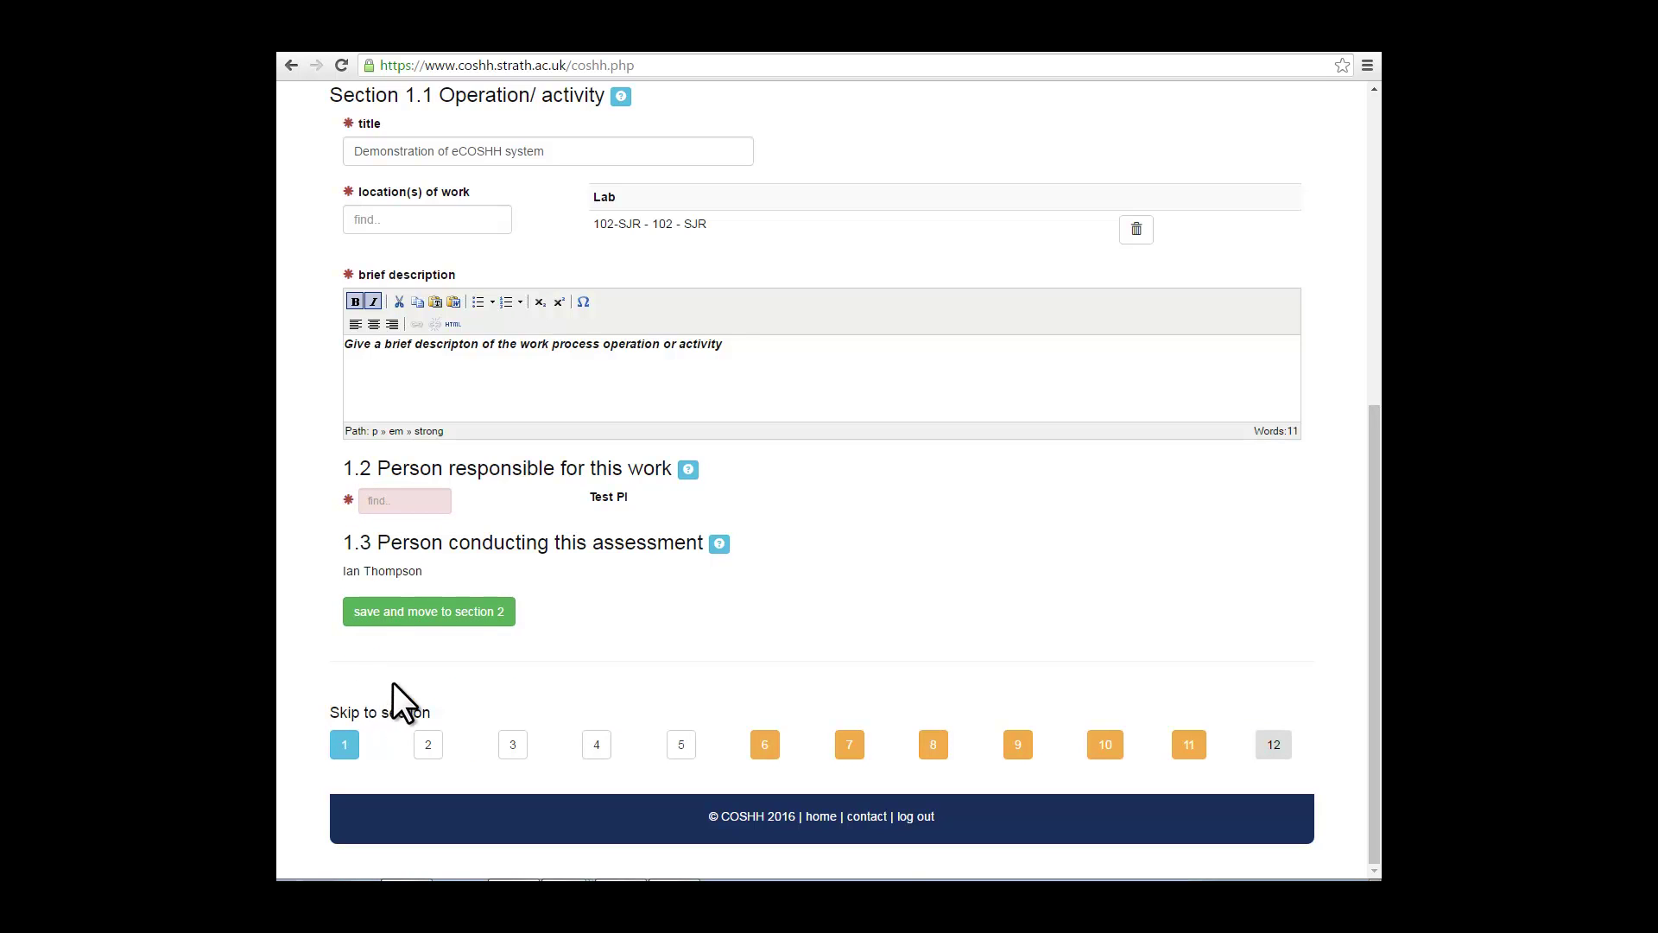
click(432, 613)
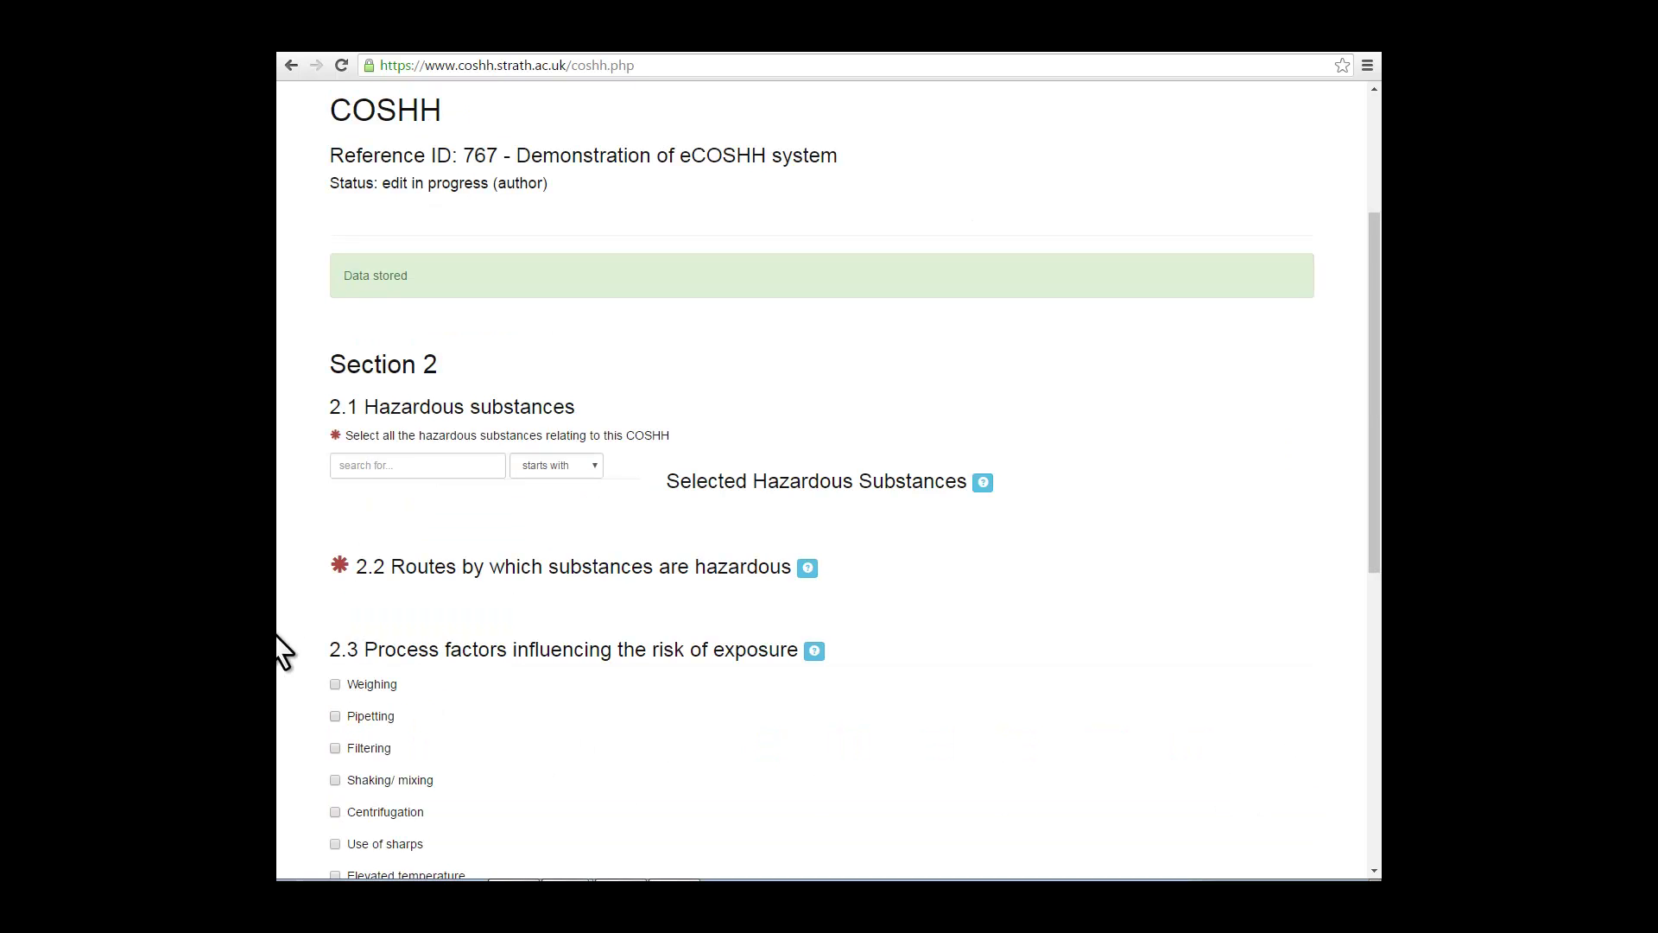
Step: Search 'nitric', add Nitric acid, and give it quantity 50ml with form liquid
click(371, 467)
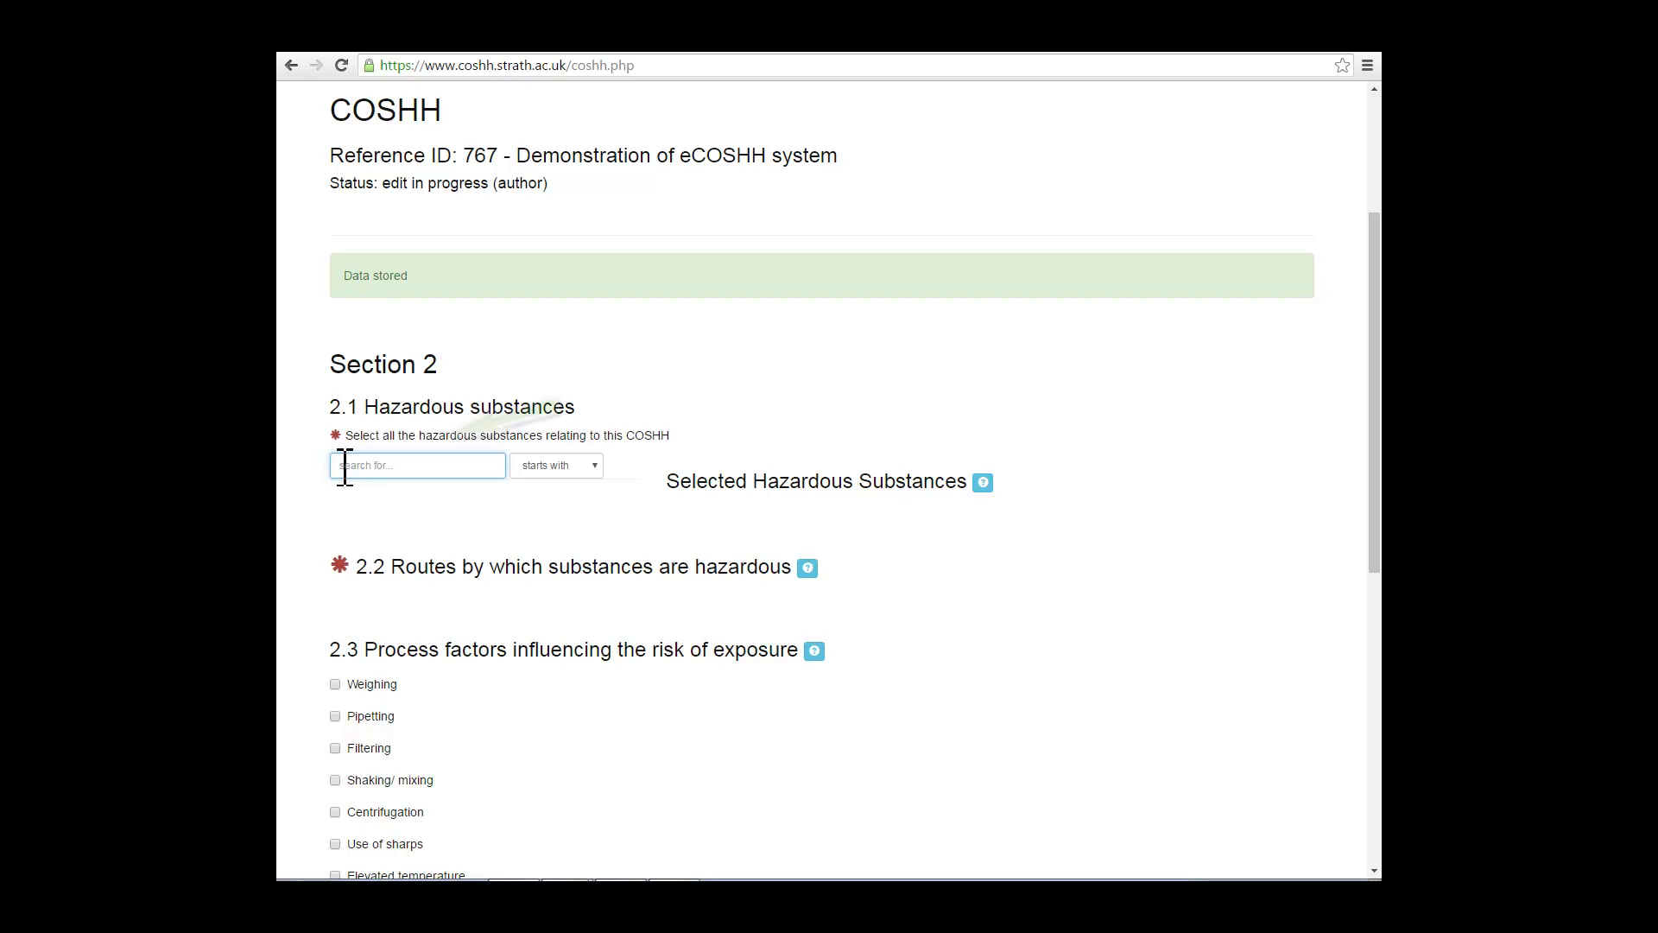
text(n)
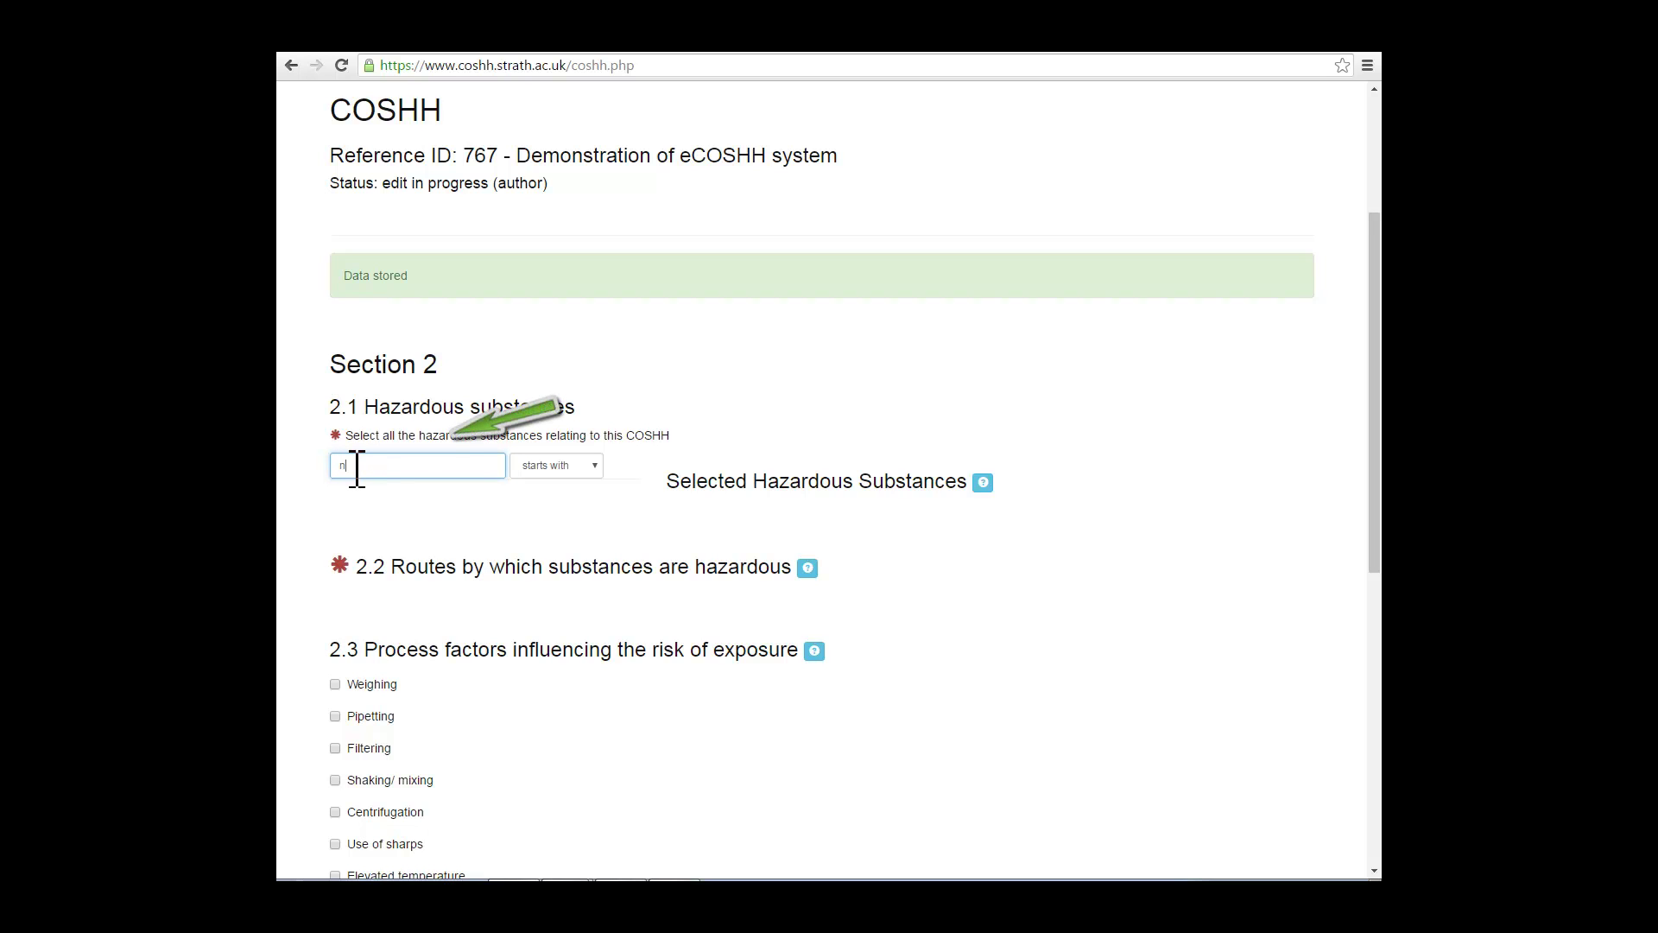
text(itric)
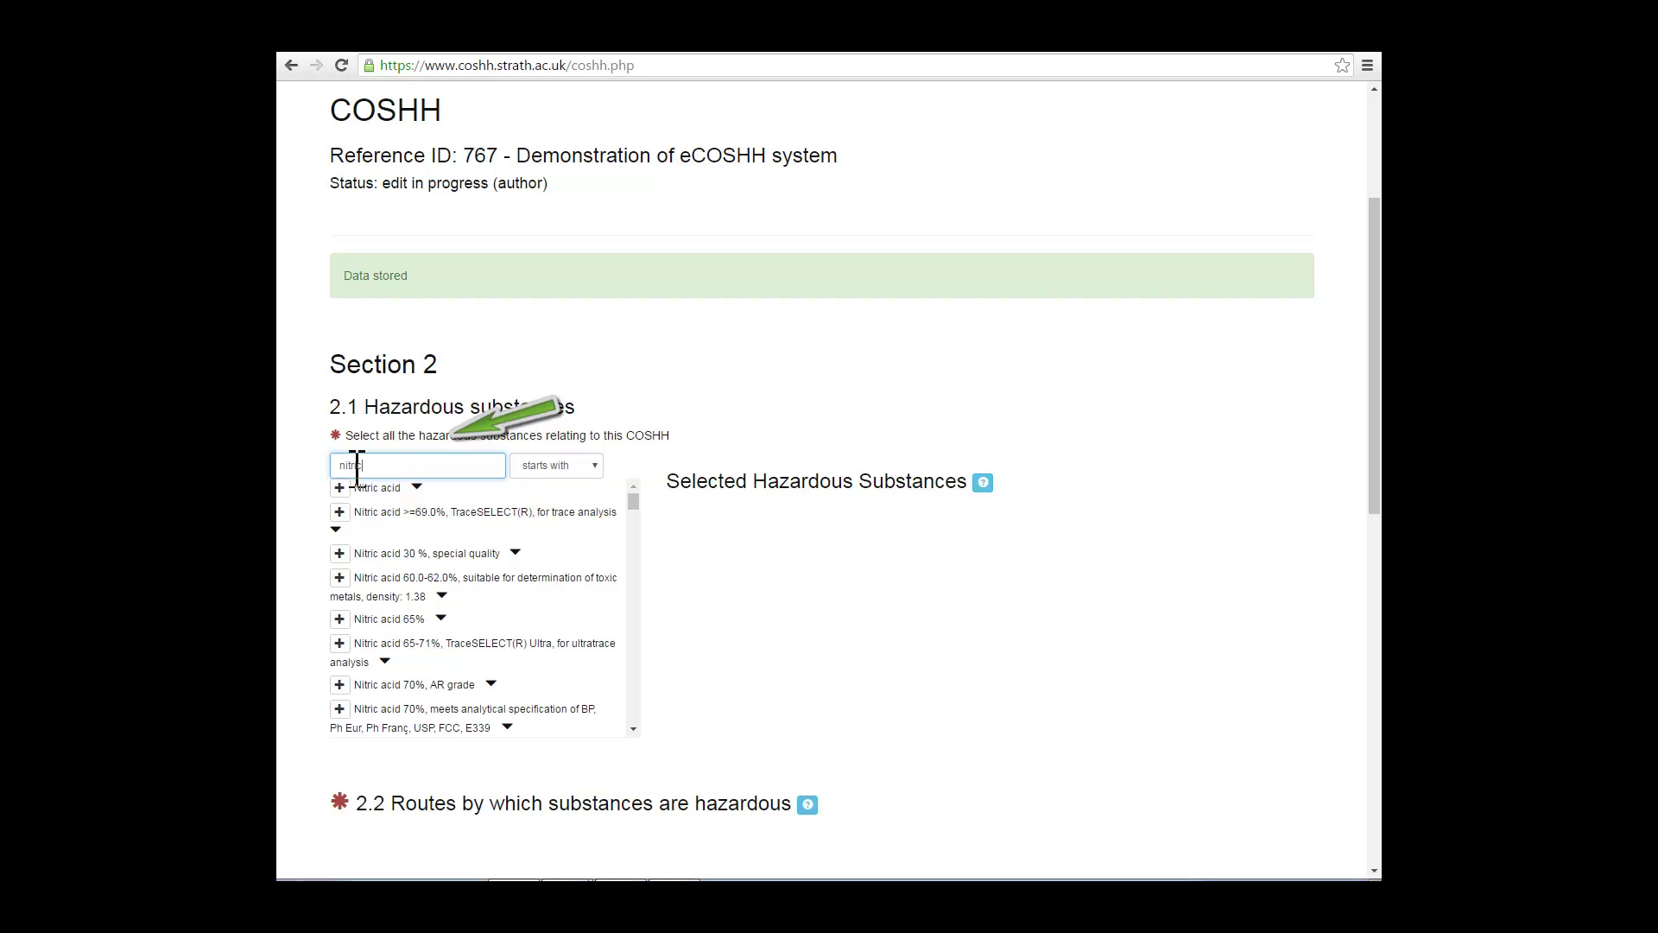
click(413, 485)
click(412, 484)
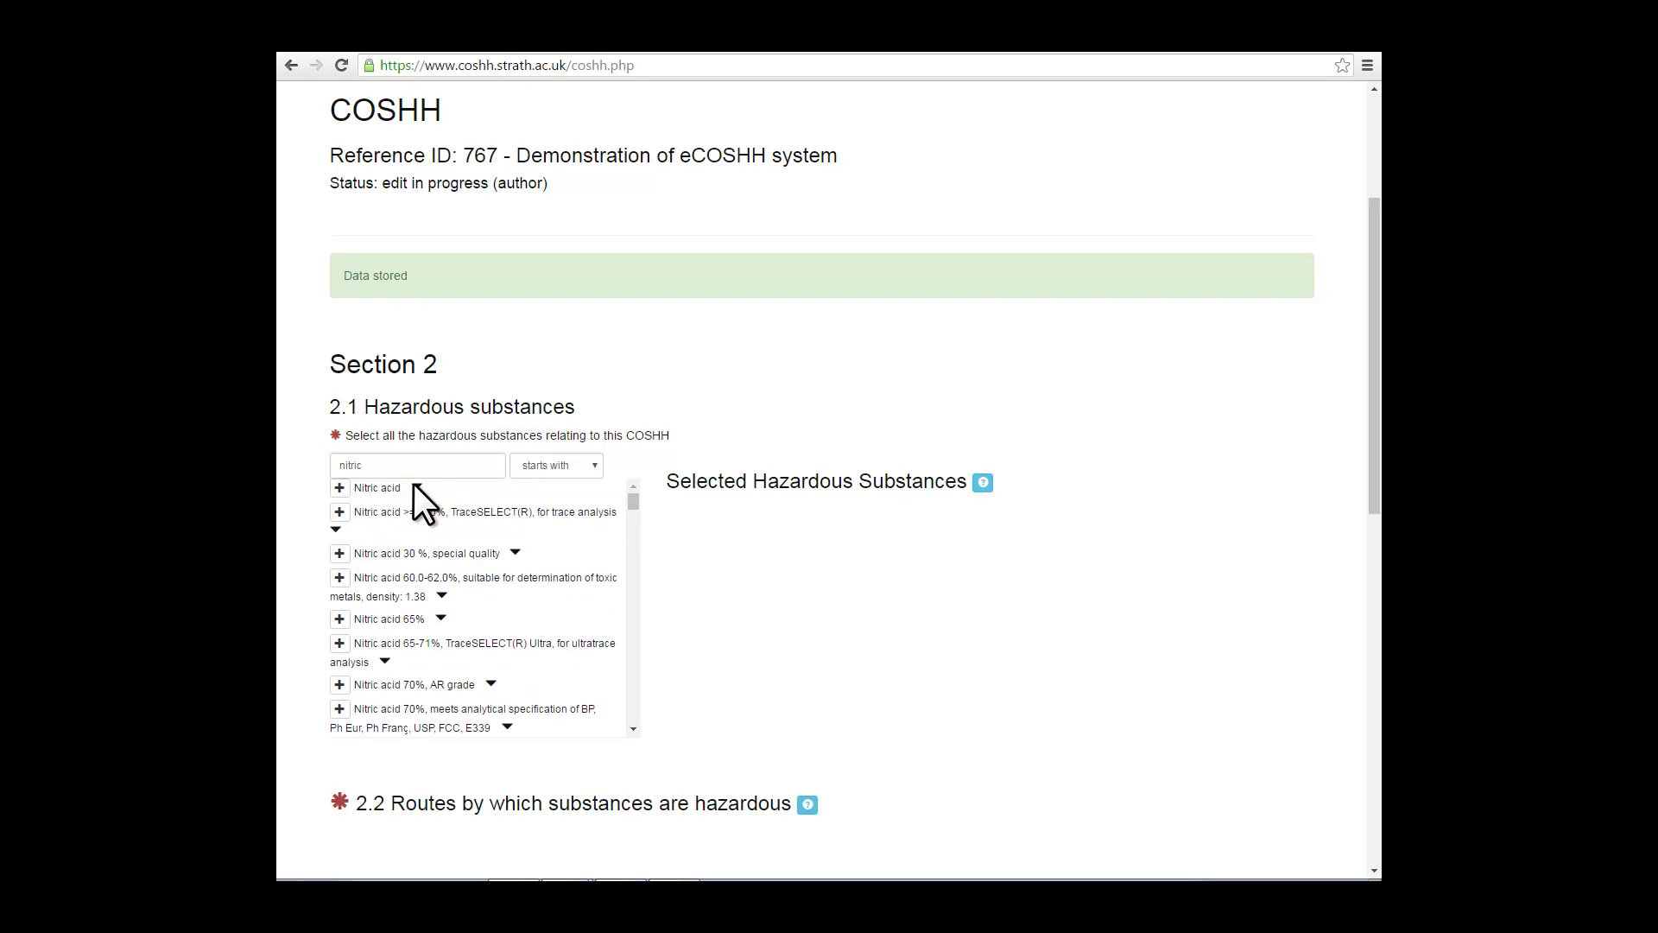
click(339, 489)
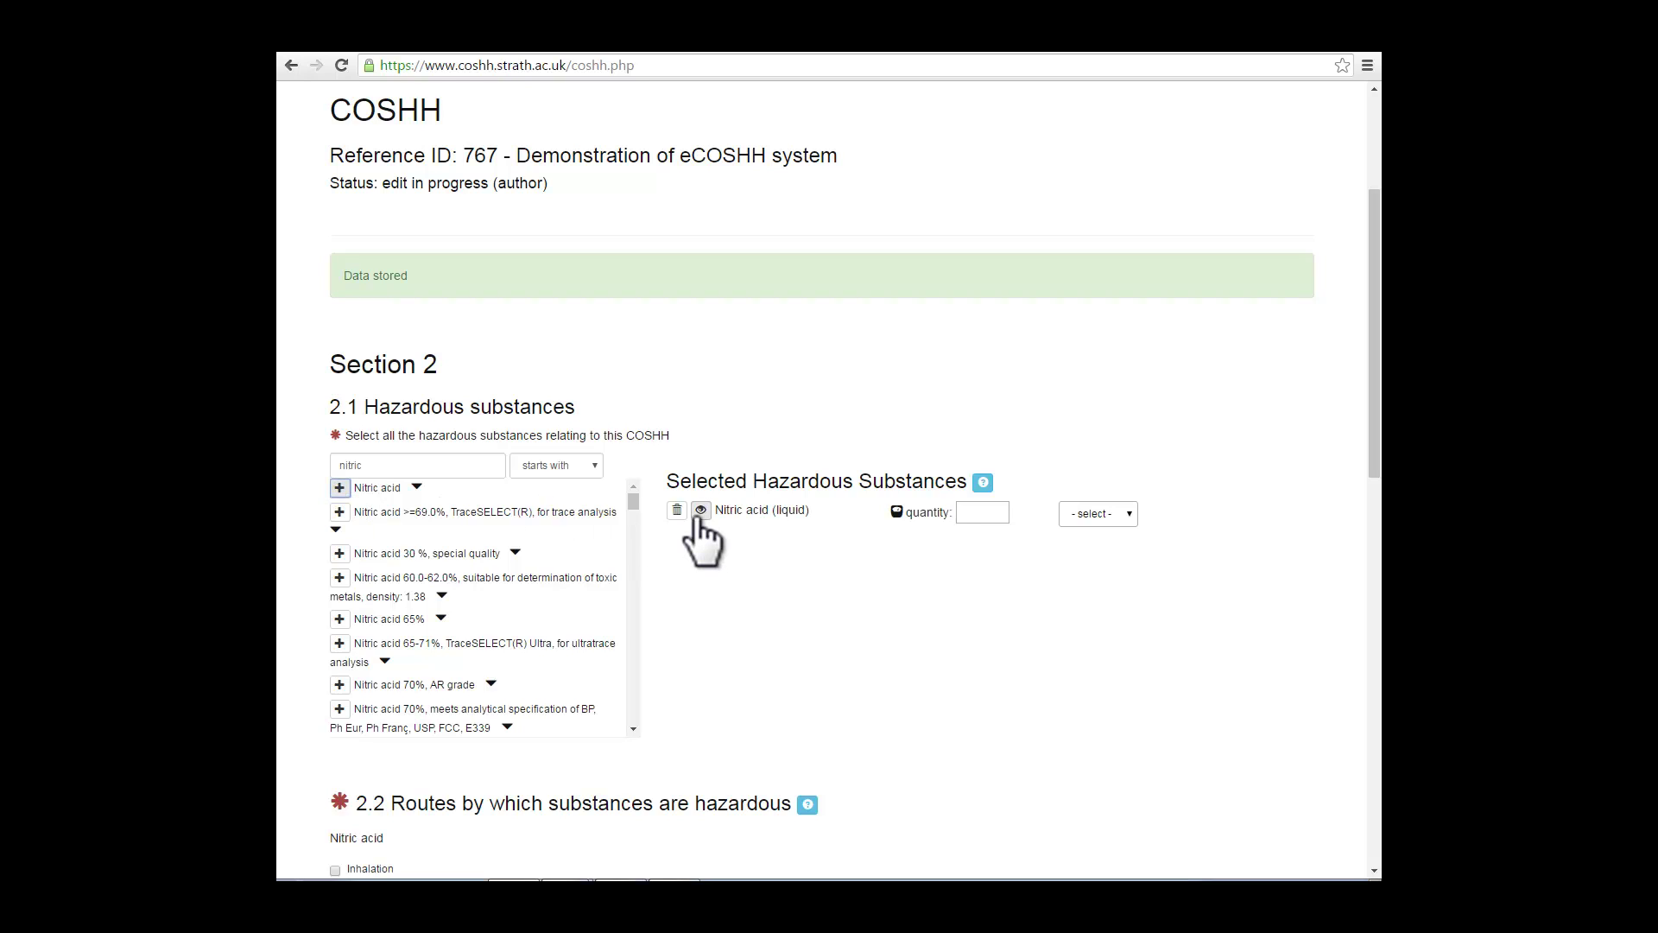
click(974, 516)
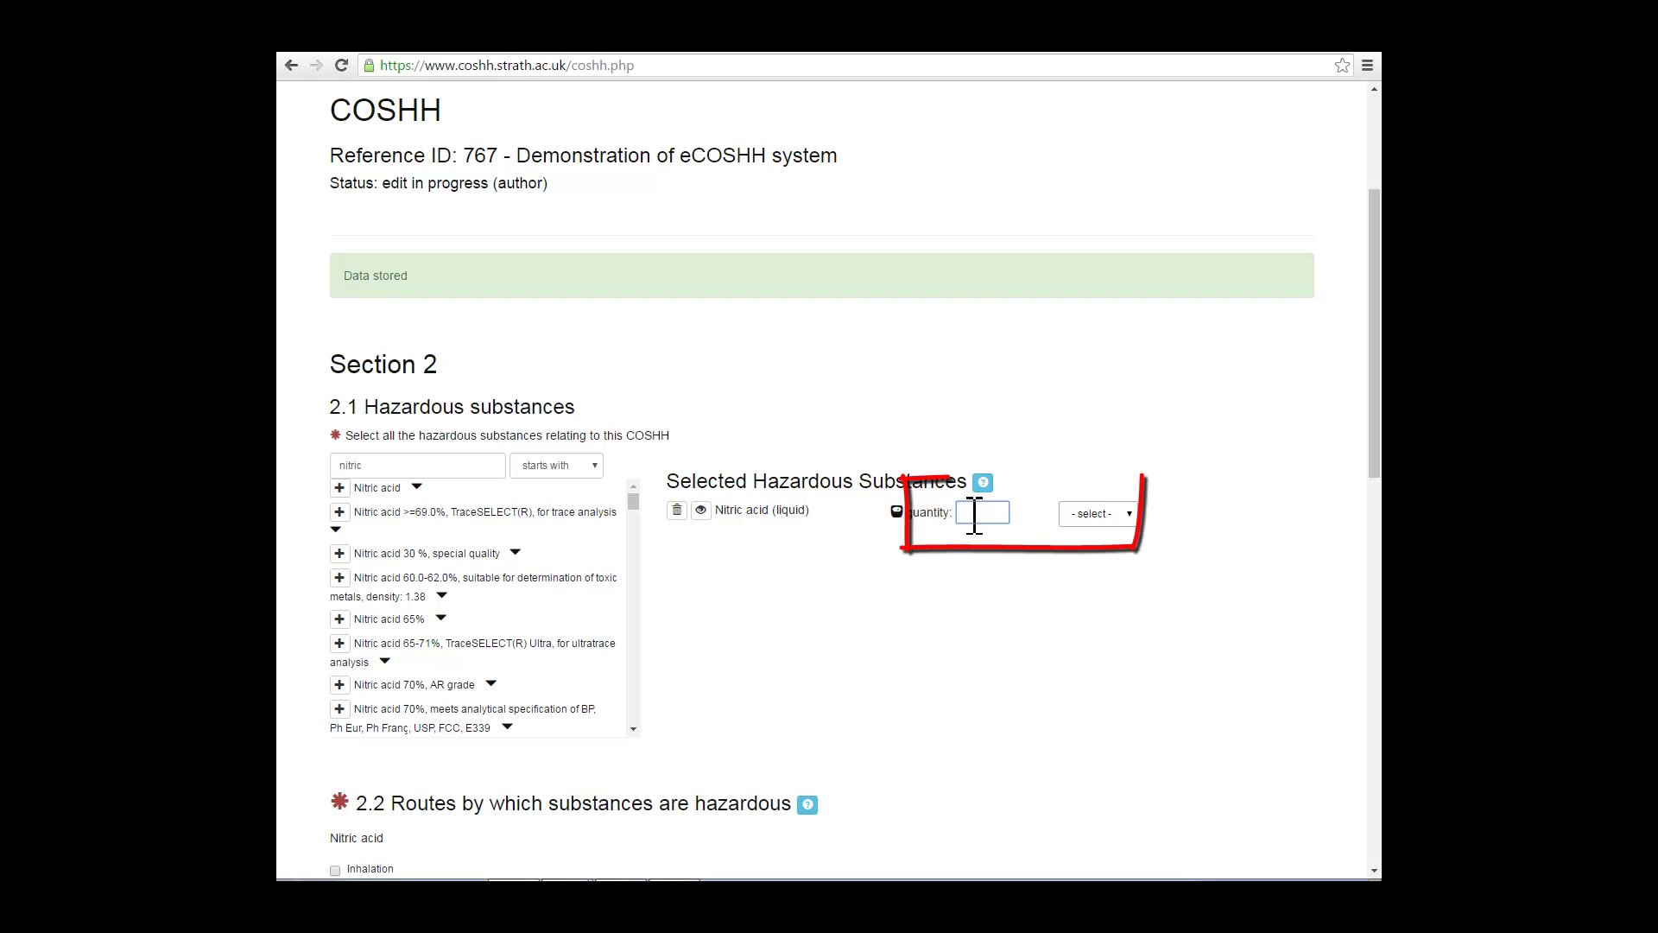
text(50ml)
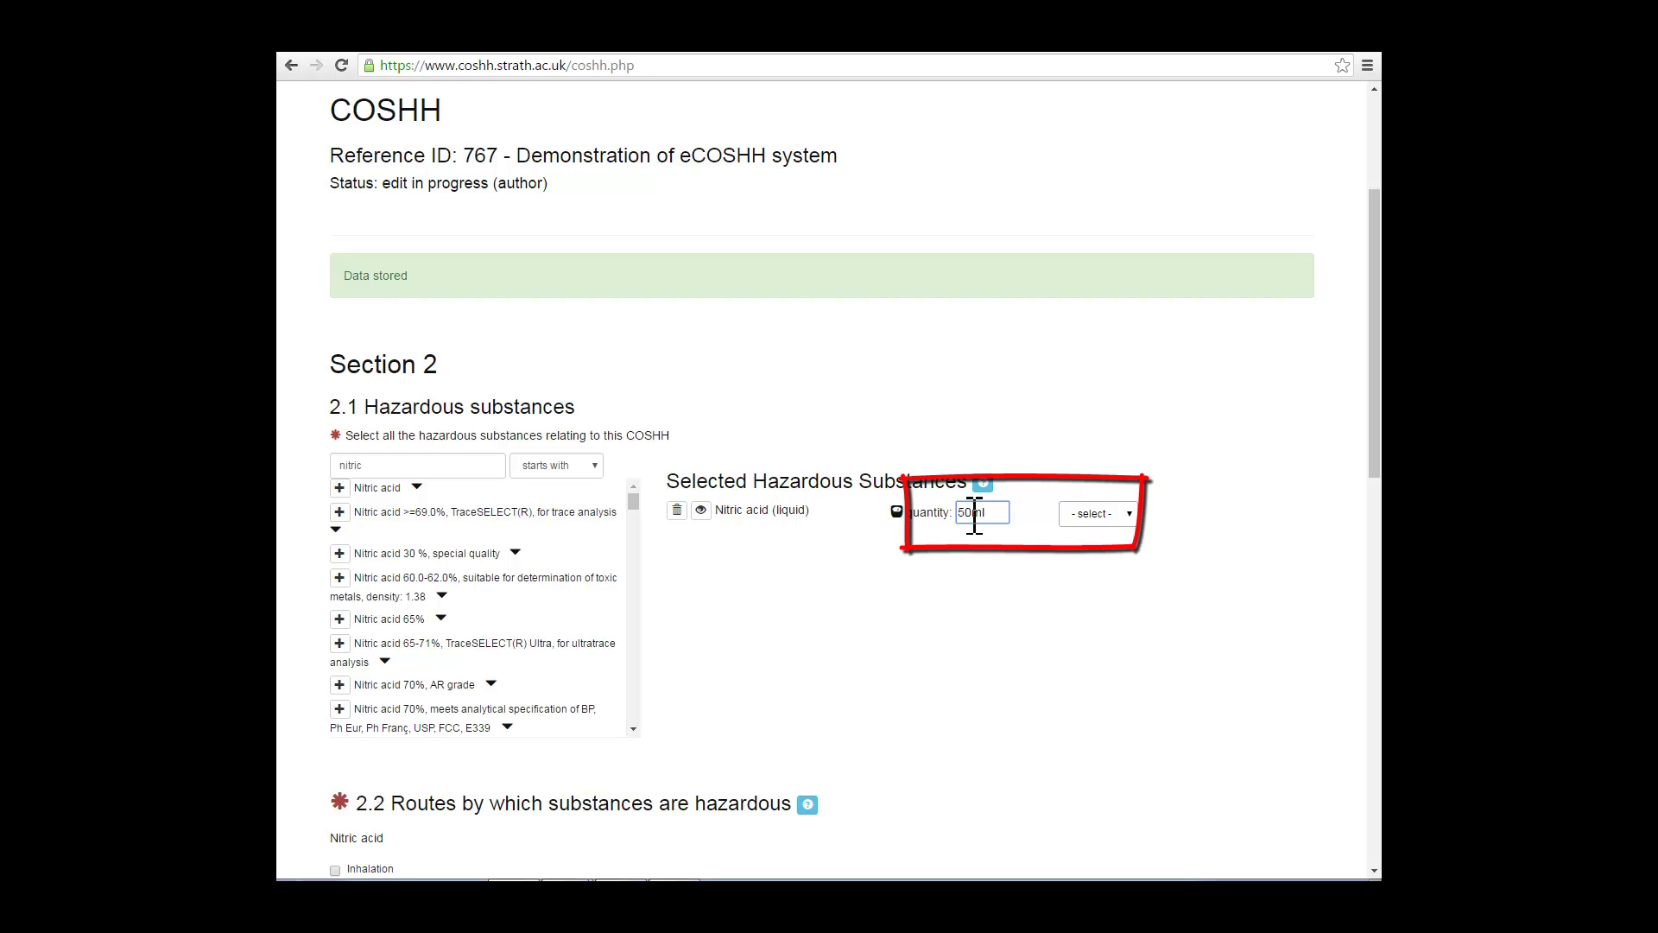
click(1131, 511)
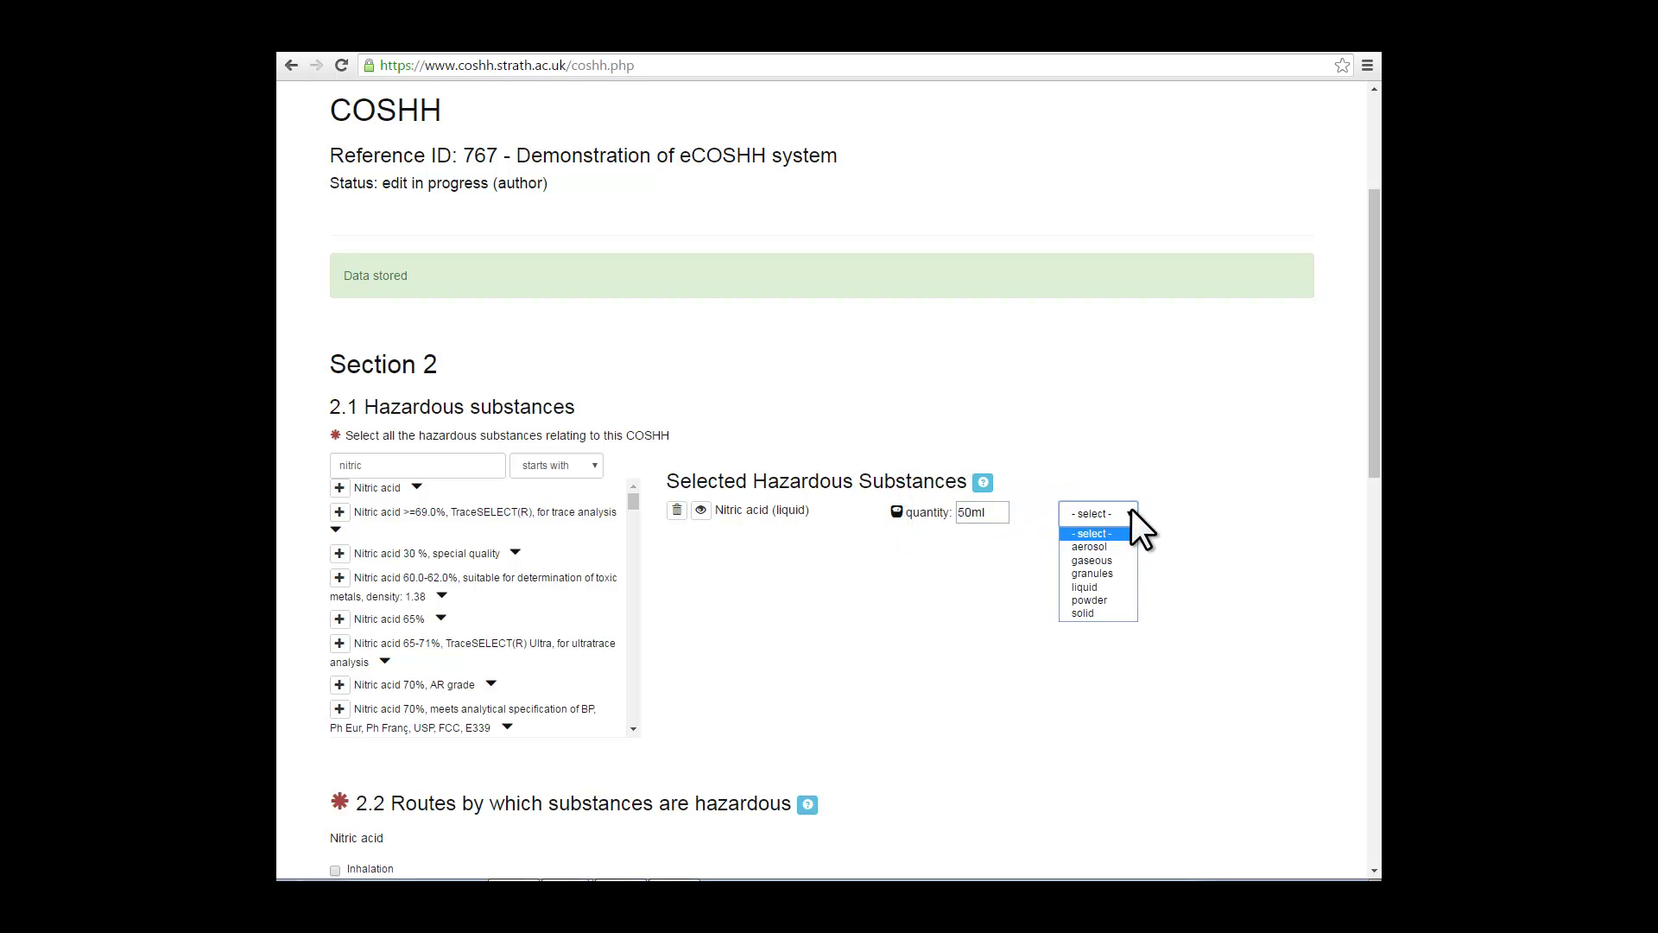
click(1121, 586)
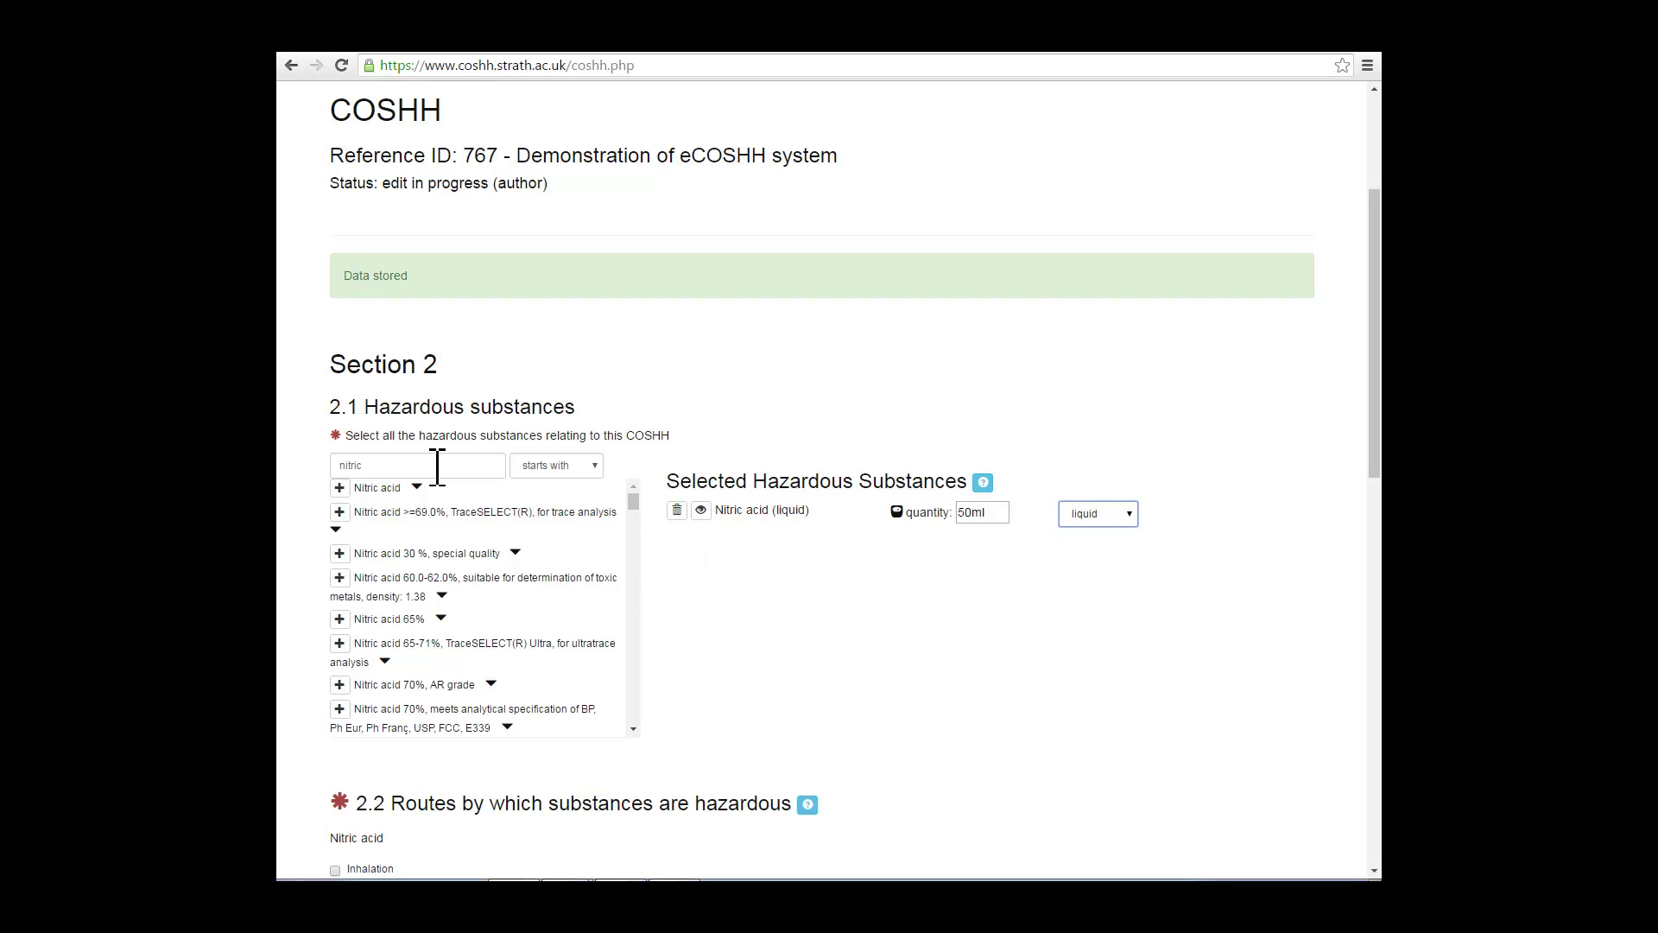
drag(437, 467, 337, 464)
Step: Search and add Hydrochloric acid ('hydro') and Bromohydroquinone 97% ('bromo') as hazardous substances
key(BackSpace)
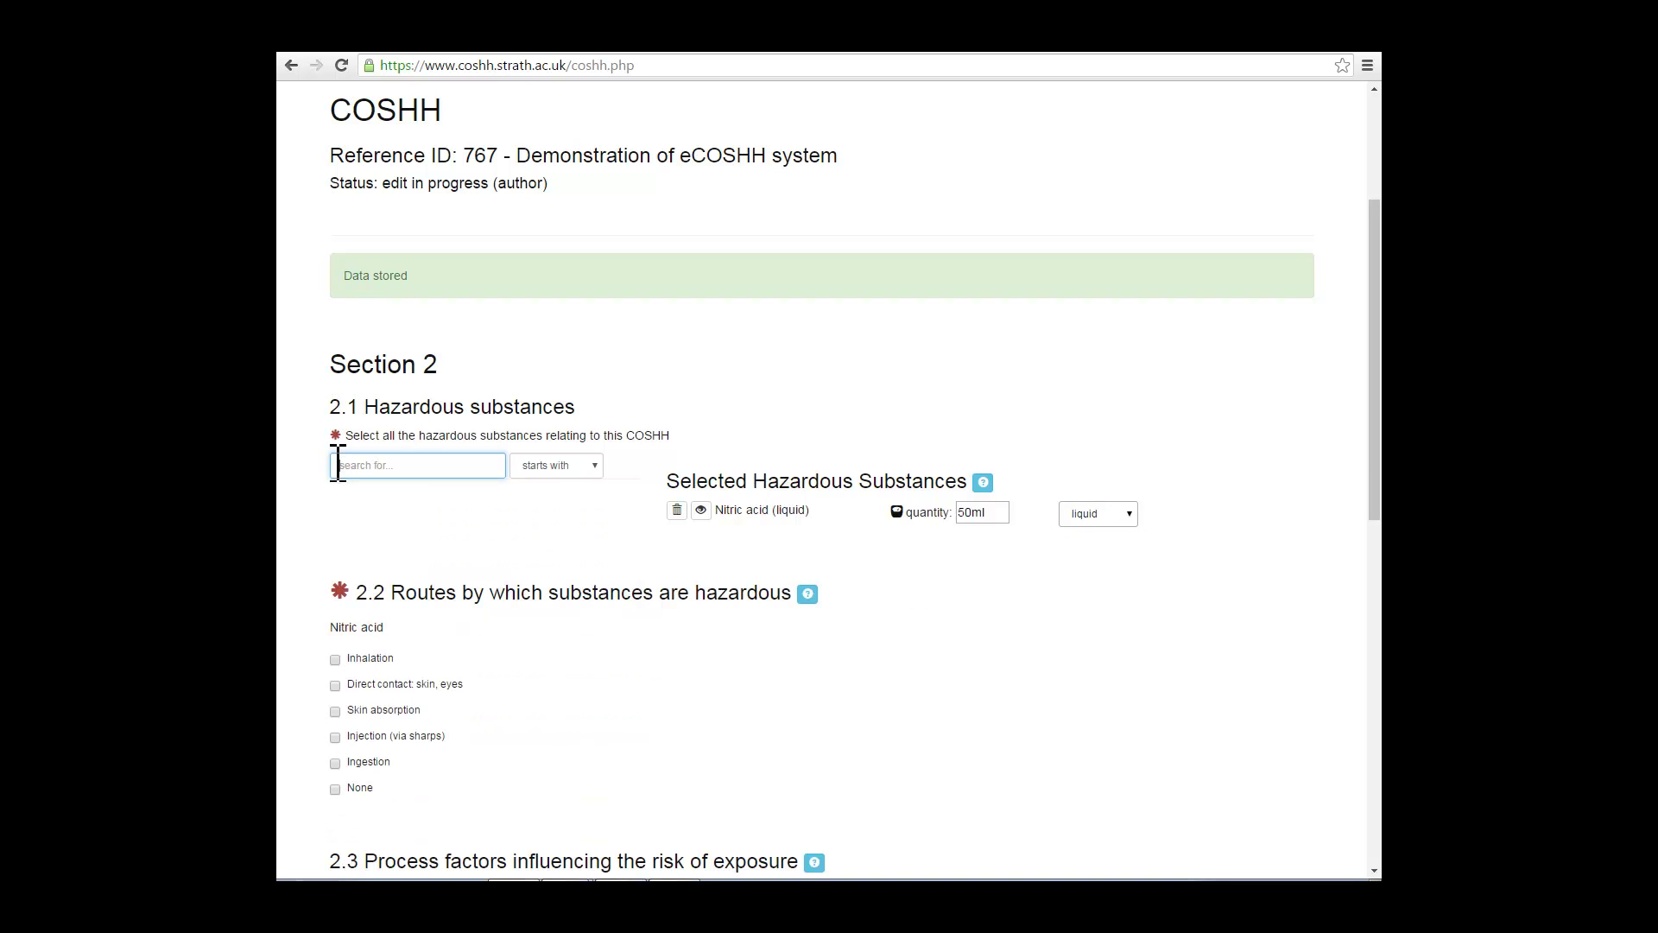
text(hydroch)
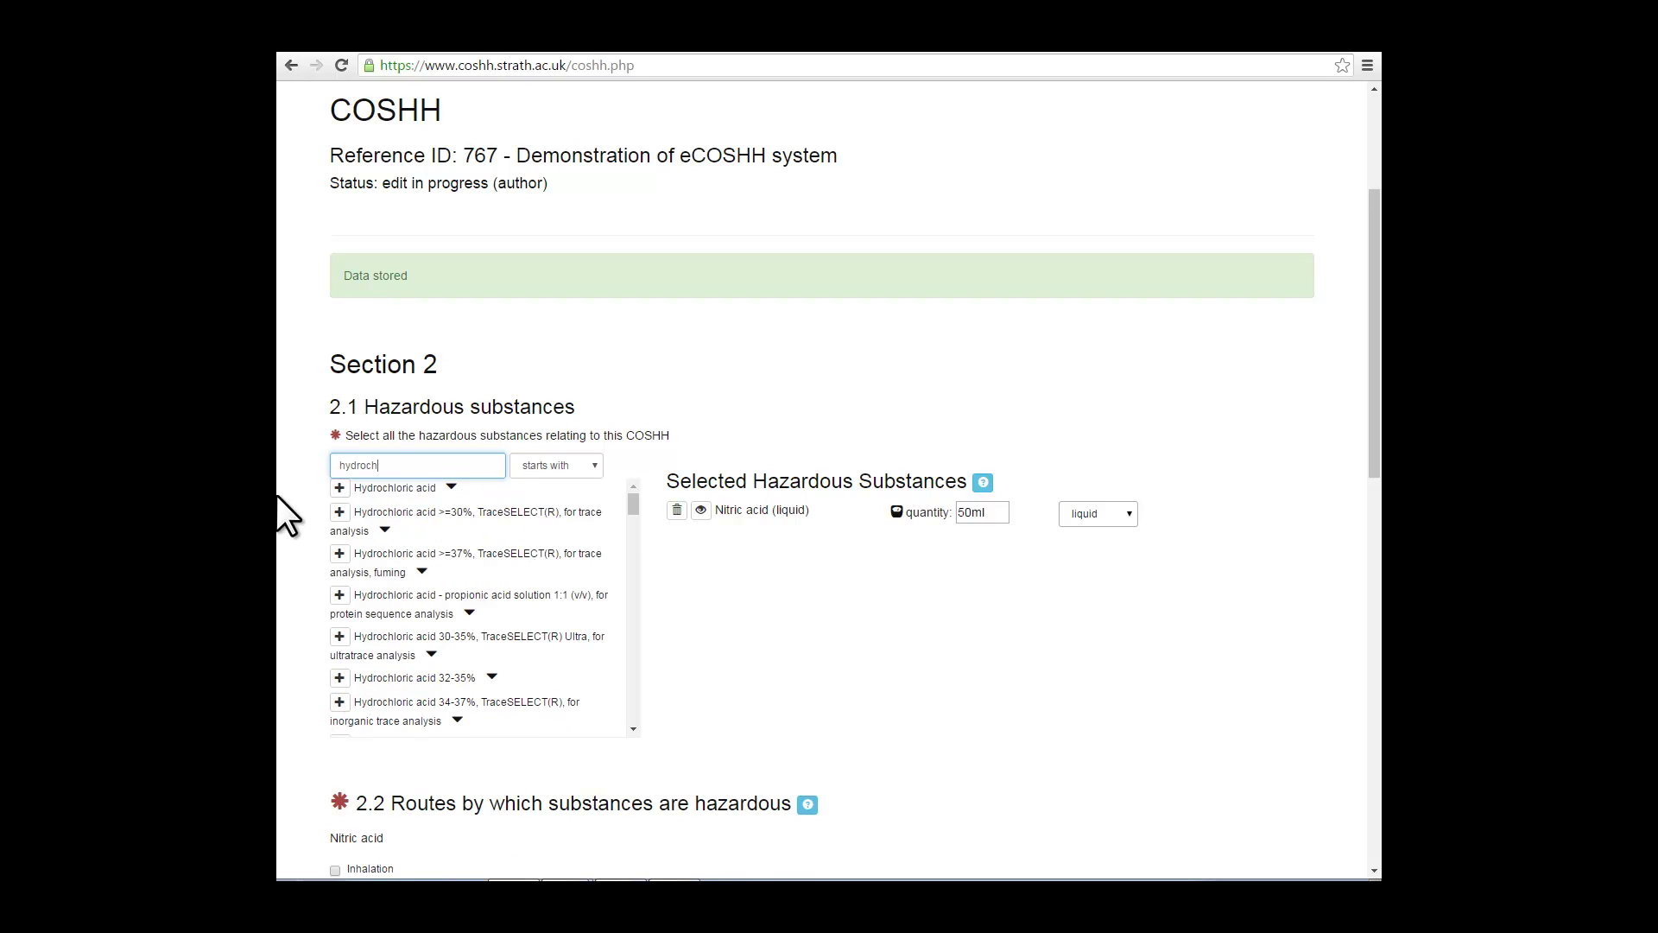
click(451, 487)
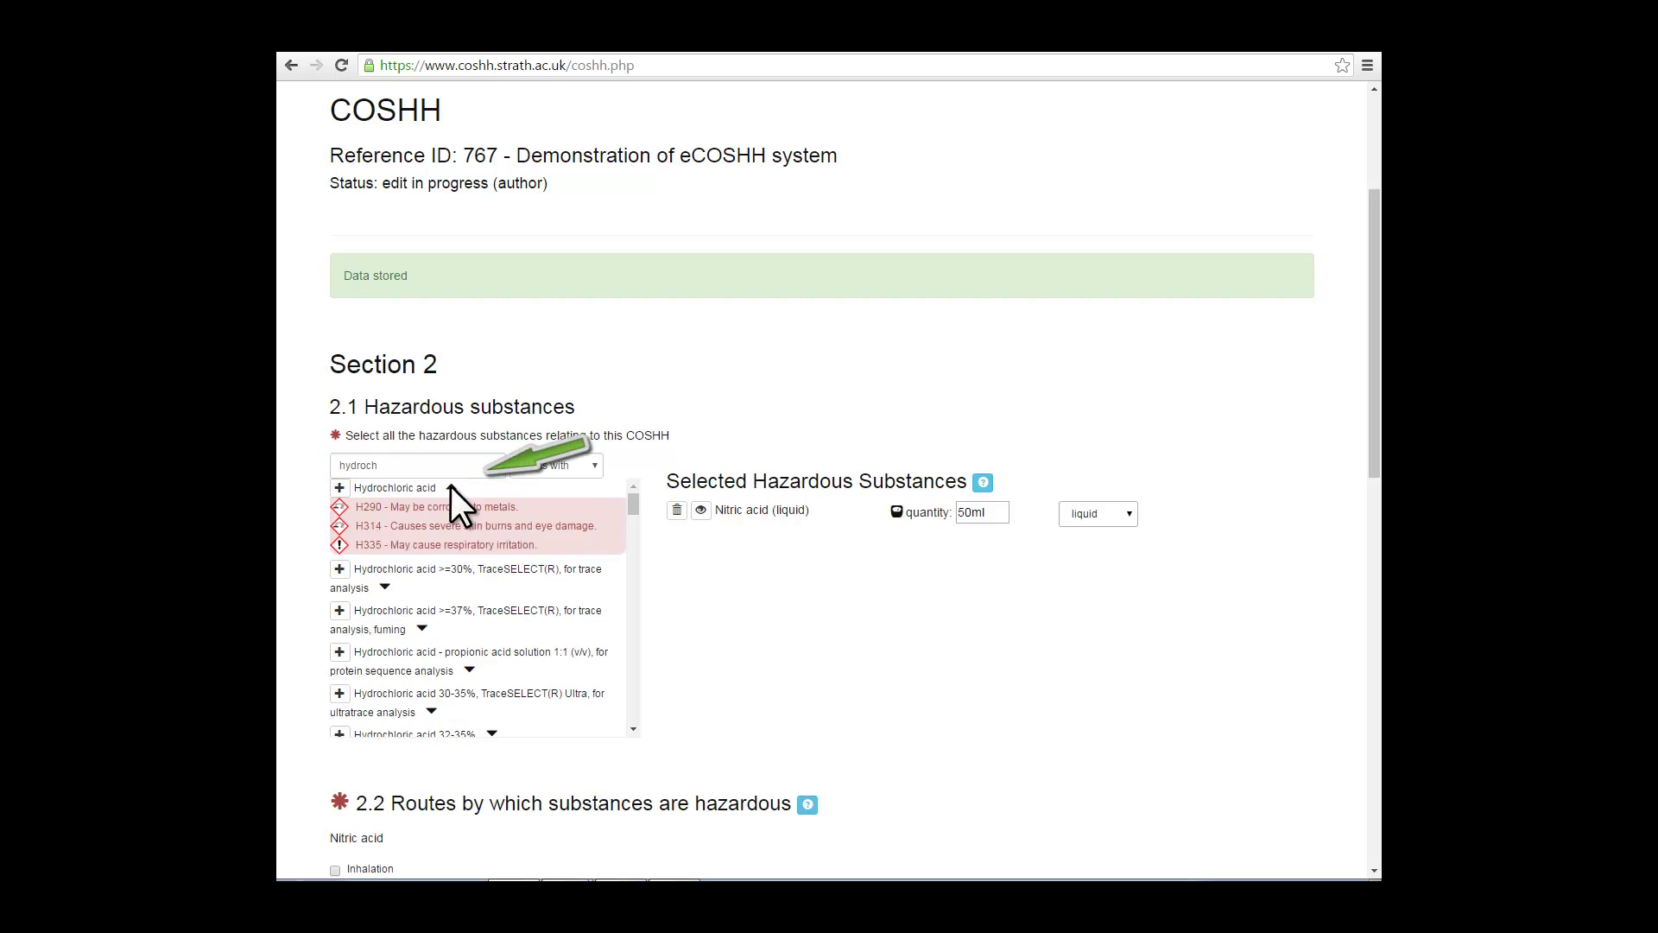
click(451, 487)
click(340, 488)
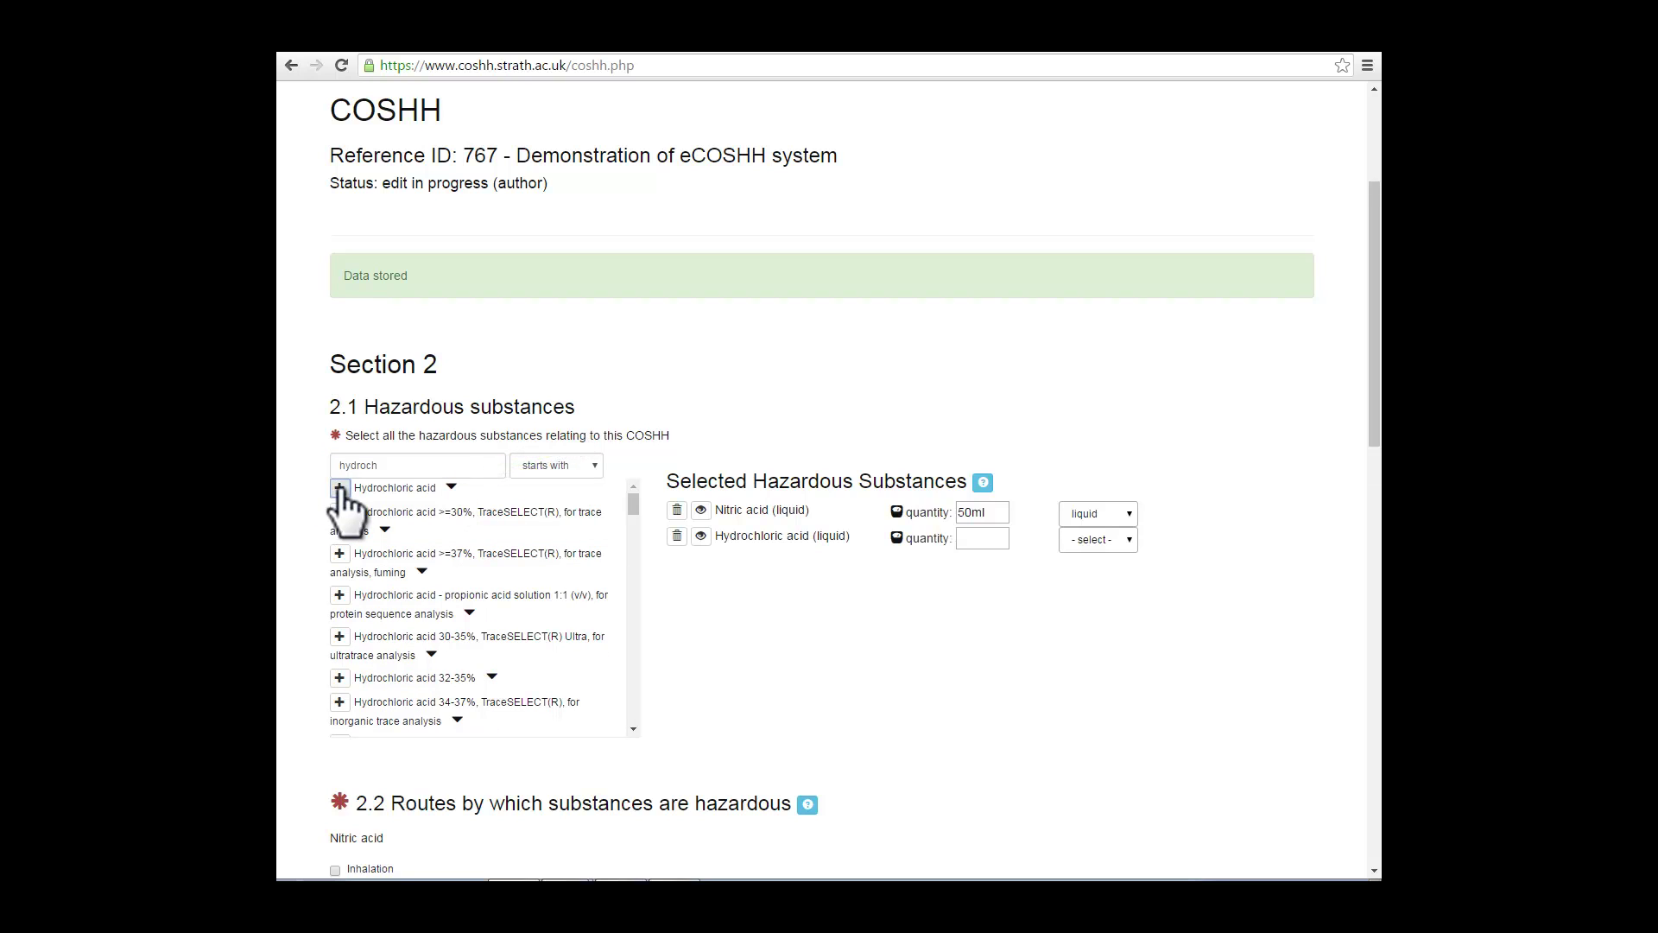
drag(413, 464, 346, 465)
key(BackSpace)
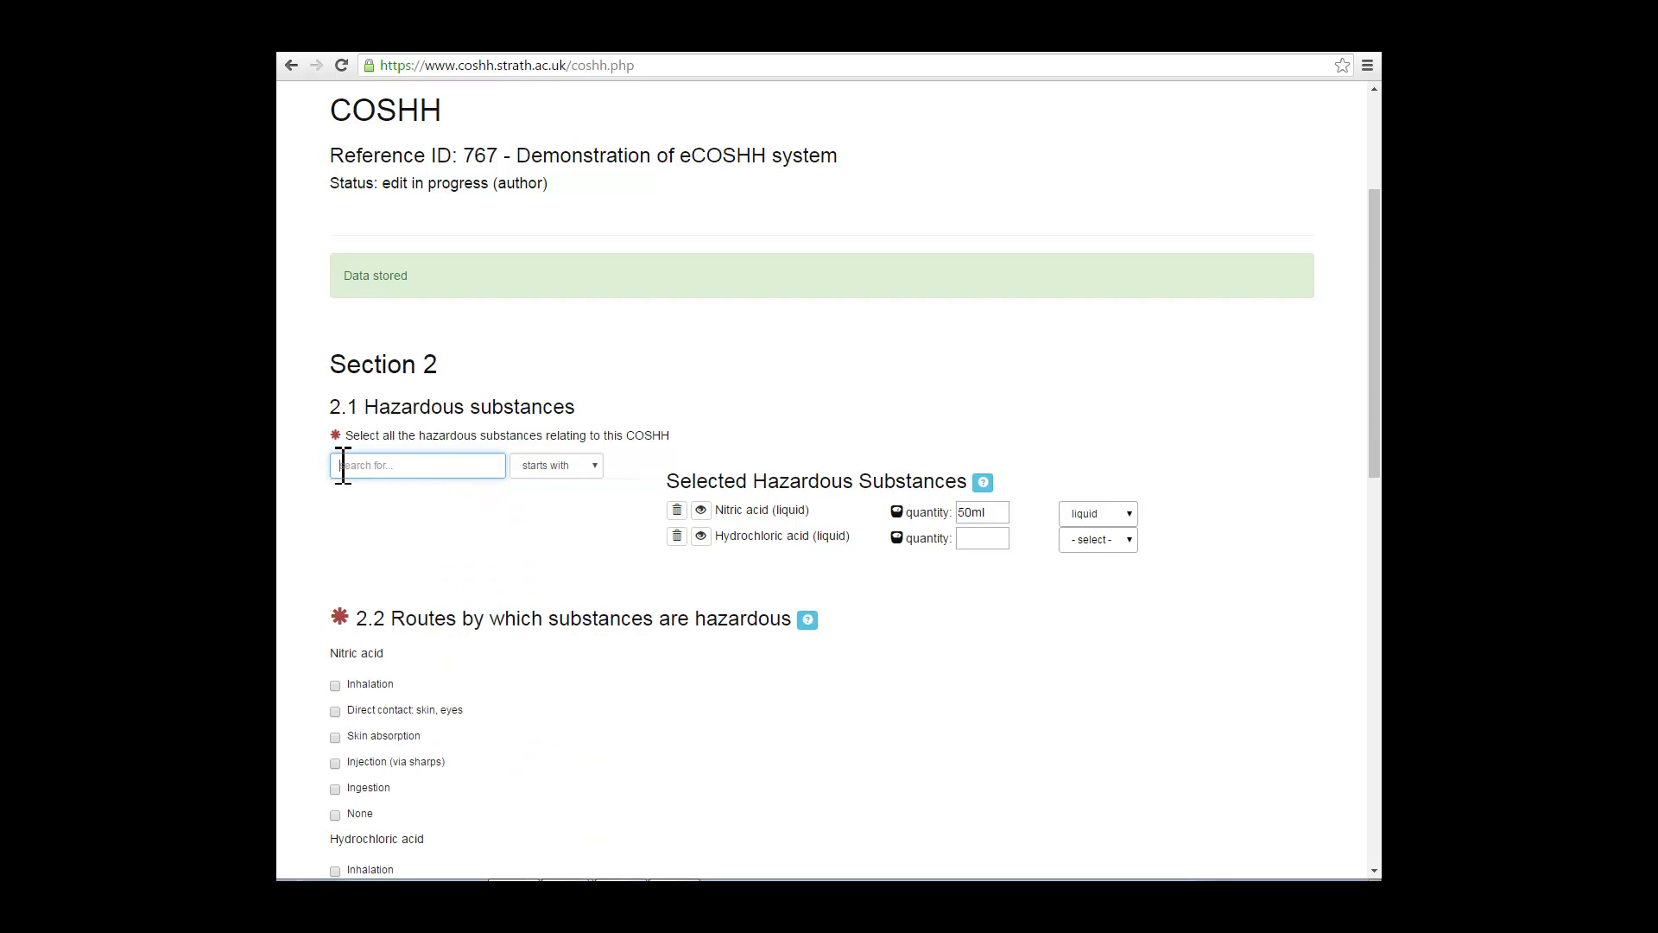
text(bromoh)
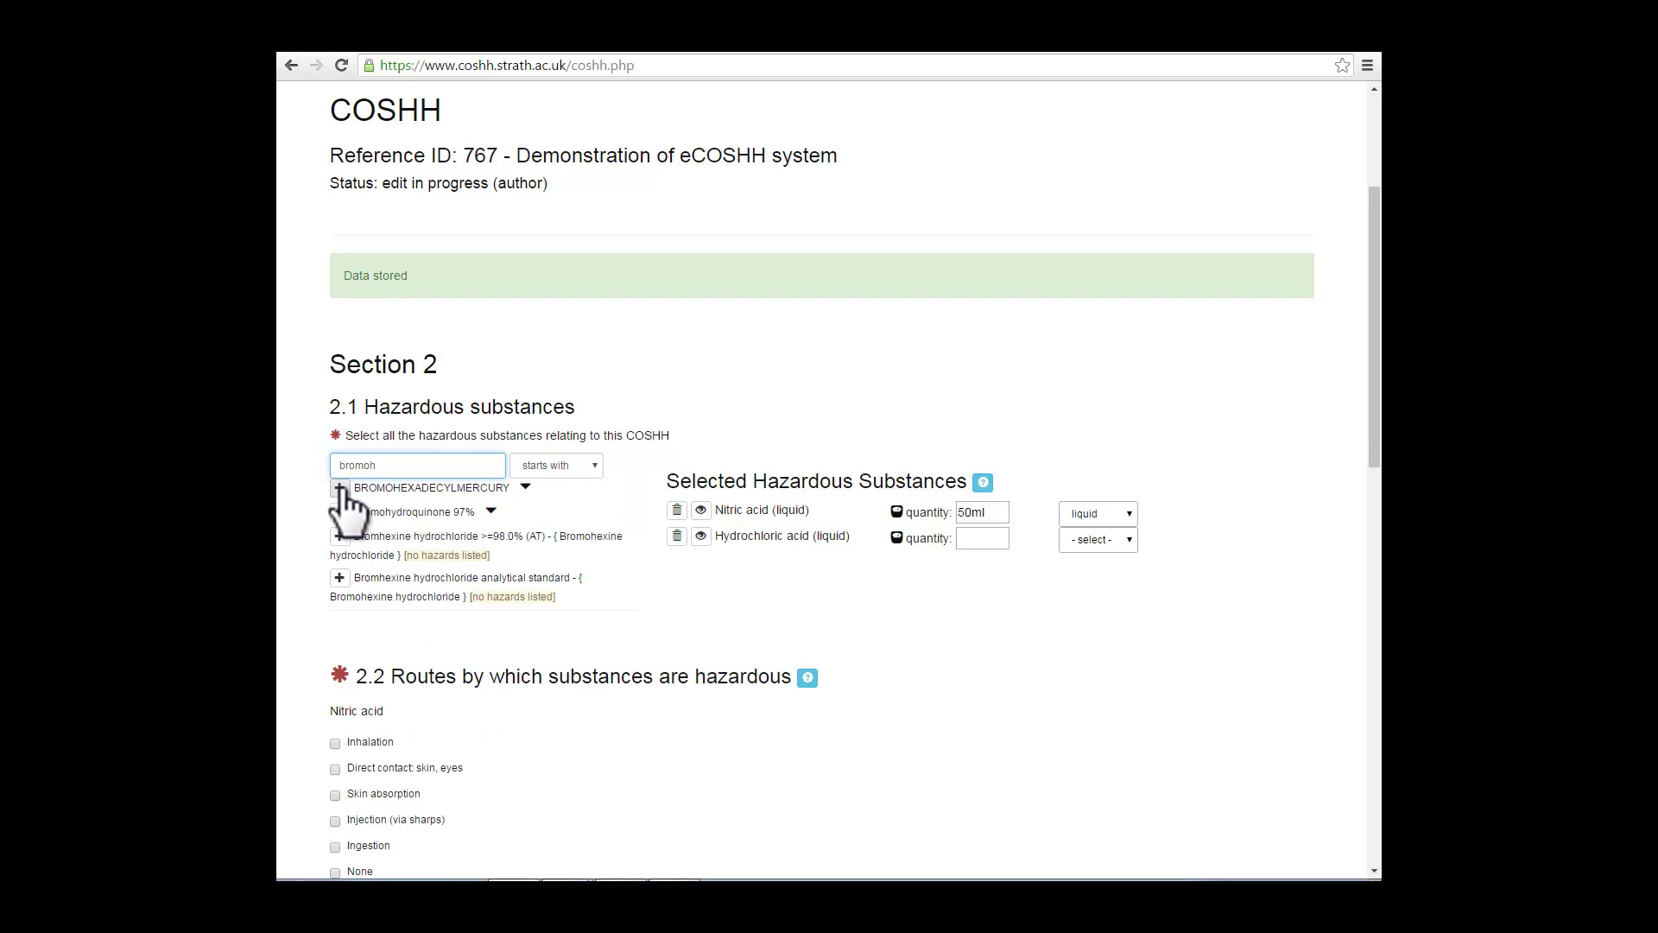
click(488, 509)
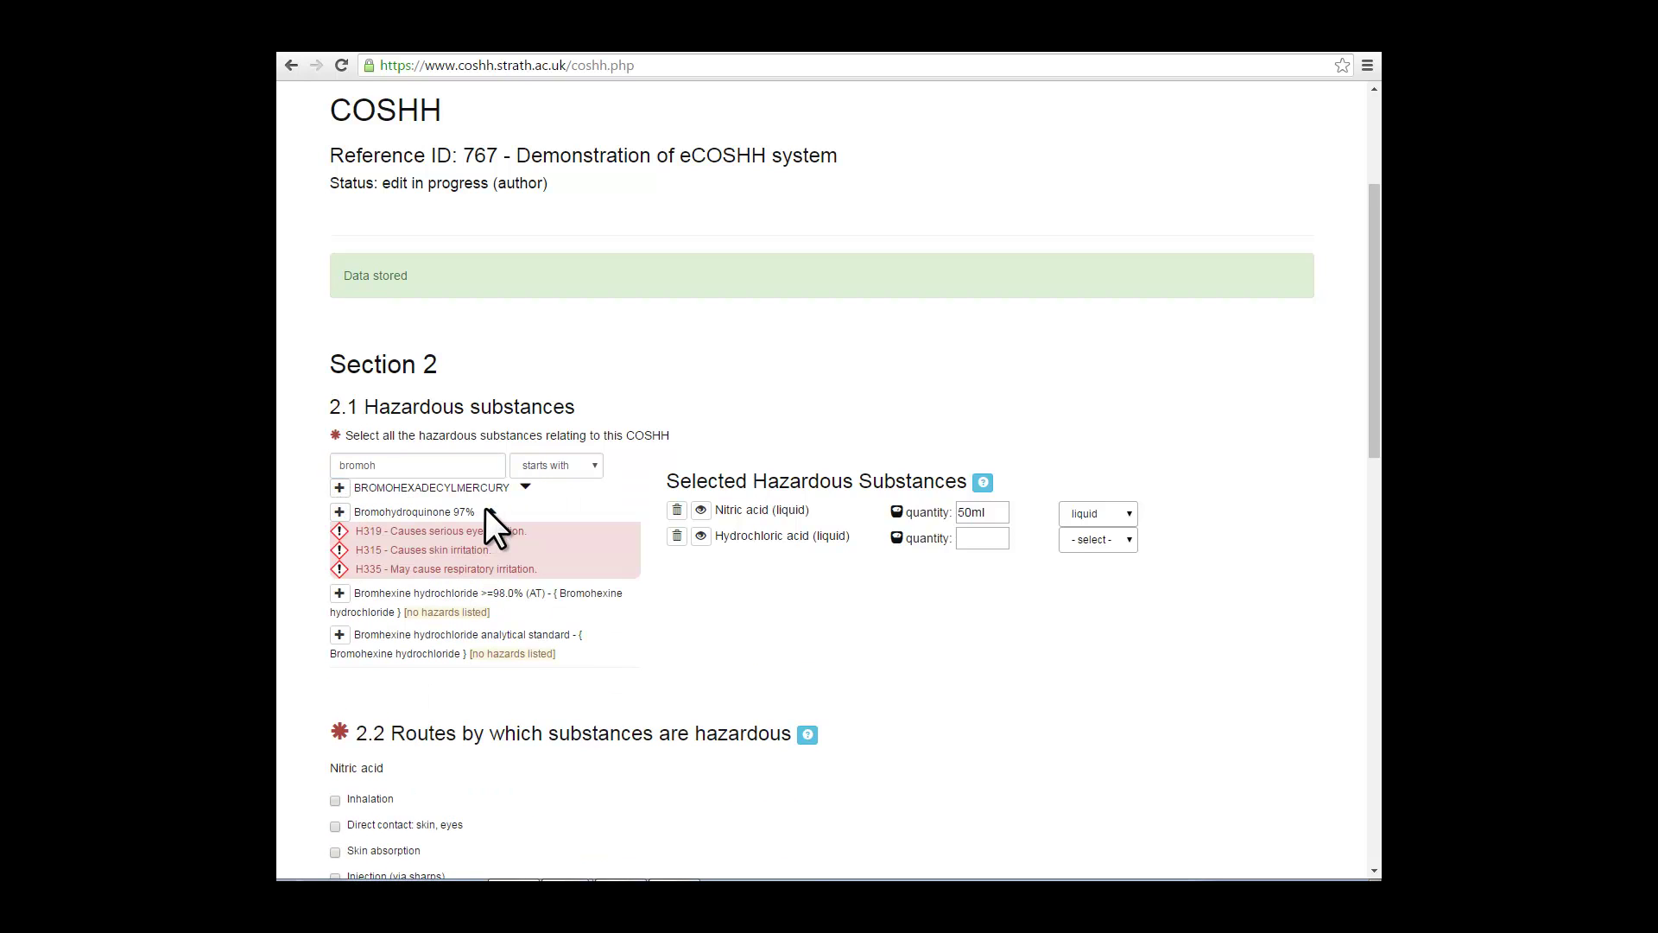
click(340, 512)
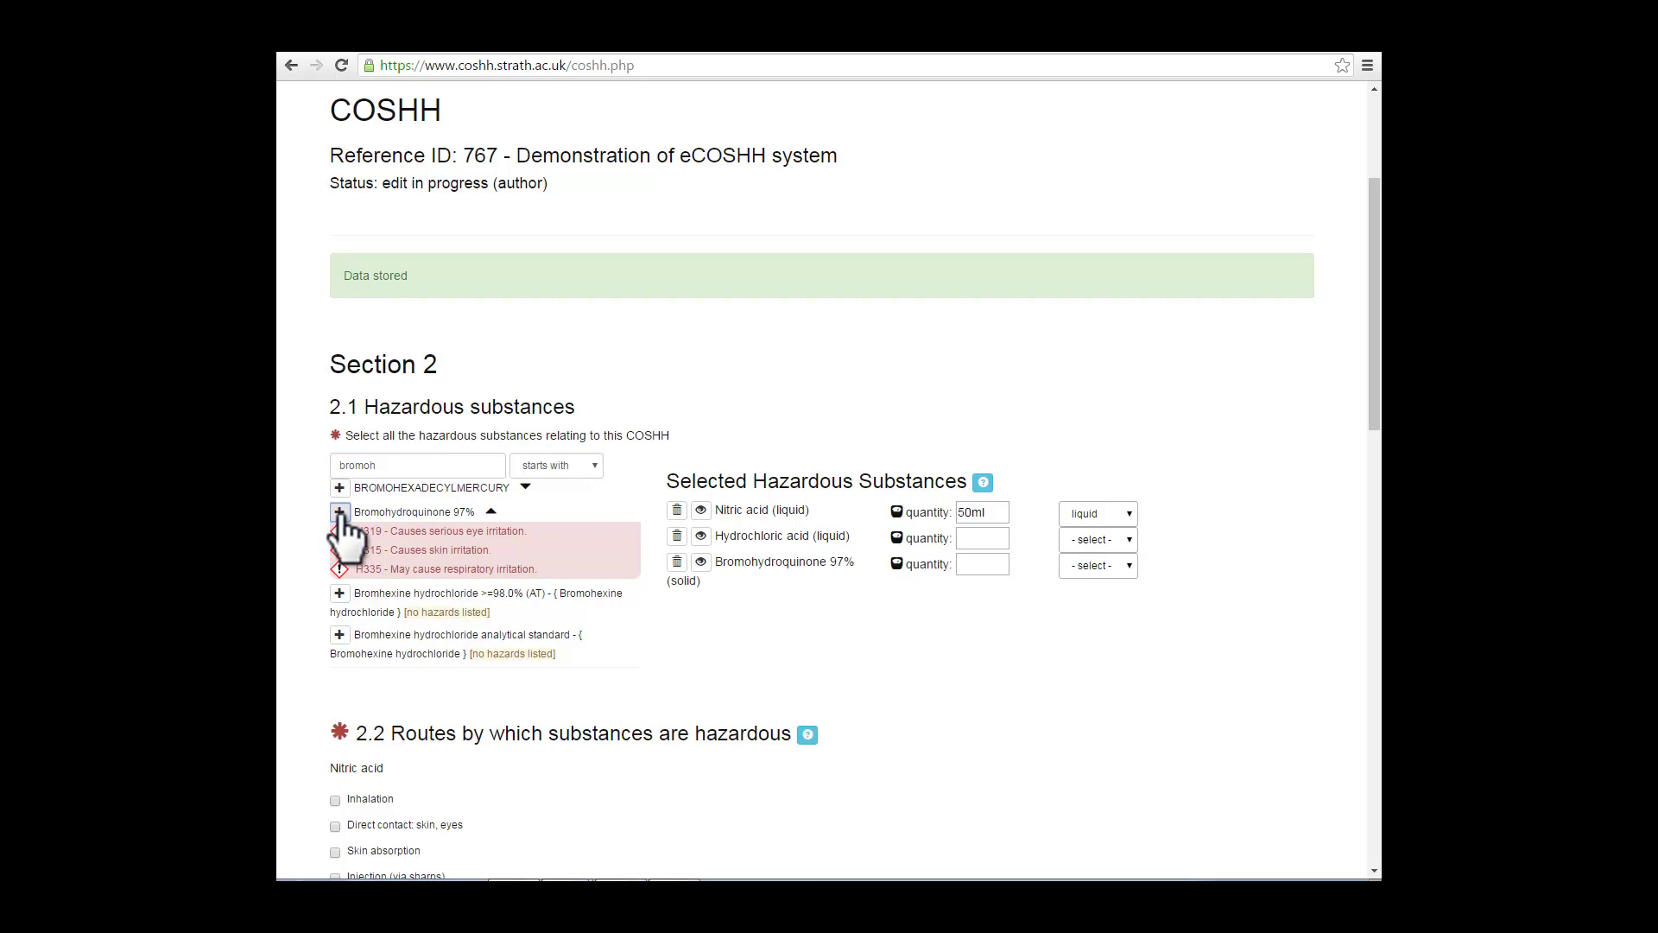
Step: Set Hydrochloric acid to 100ml liquid and Bromohydroquinone to 100ml solid
click(980, 539)
text(100ml)
click(1127, 539)
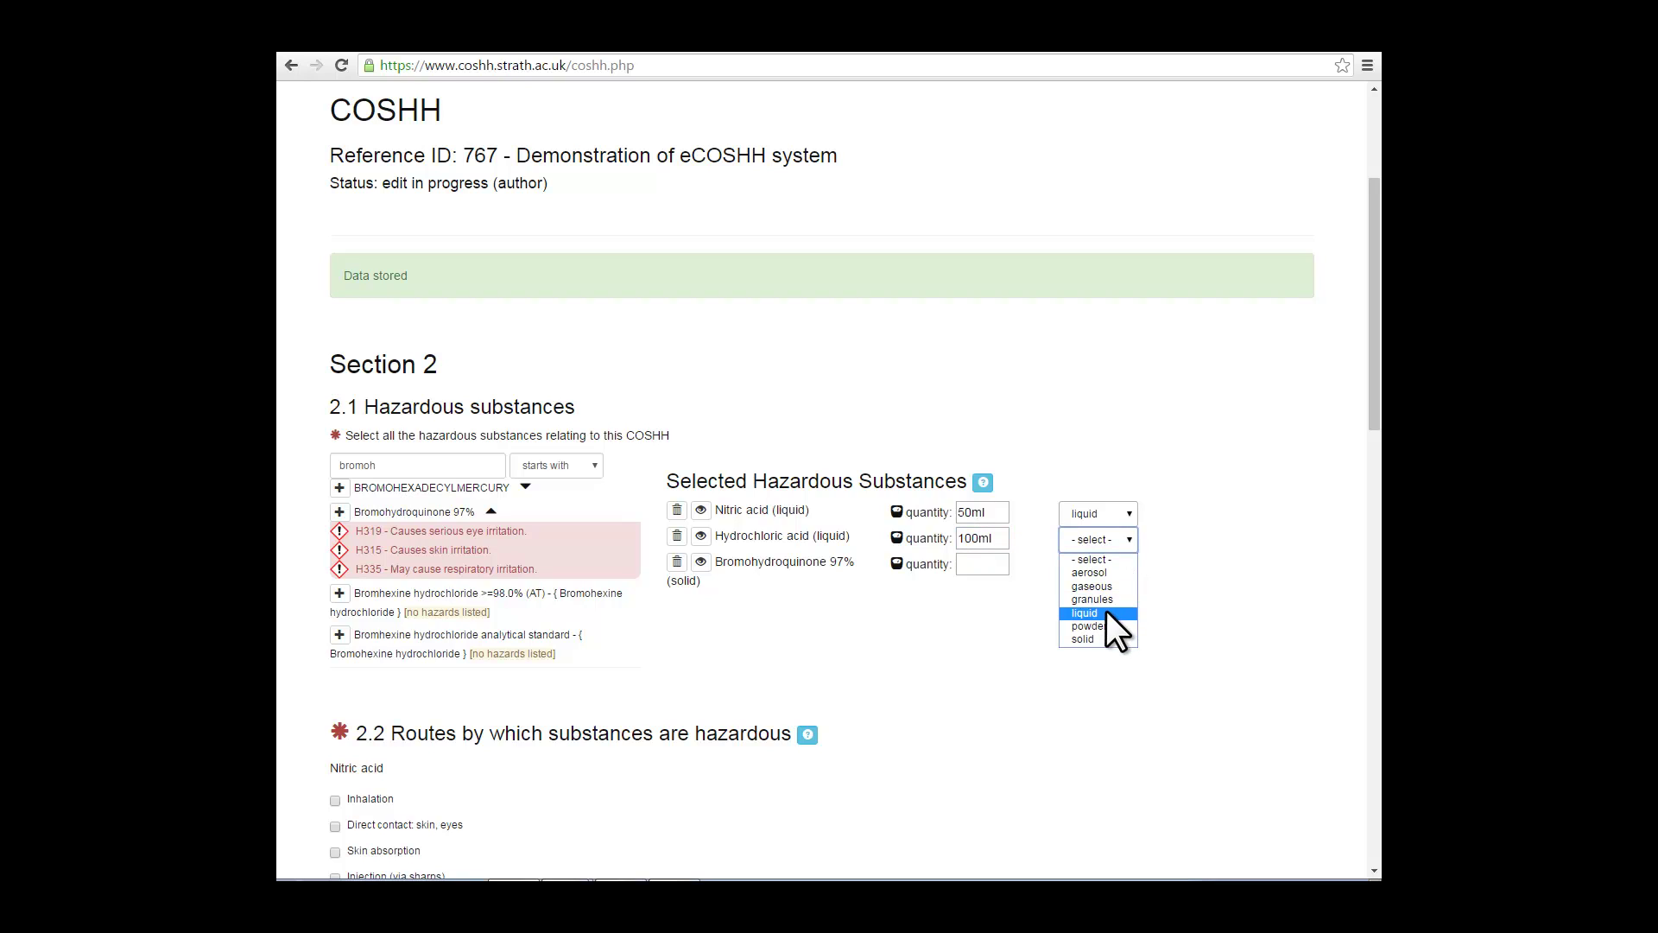
click(1106, 610)
click(1005, 566)
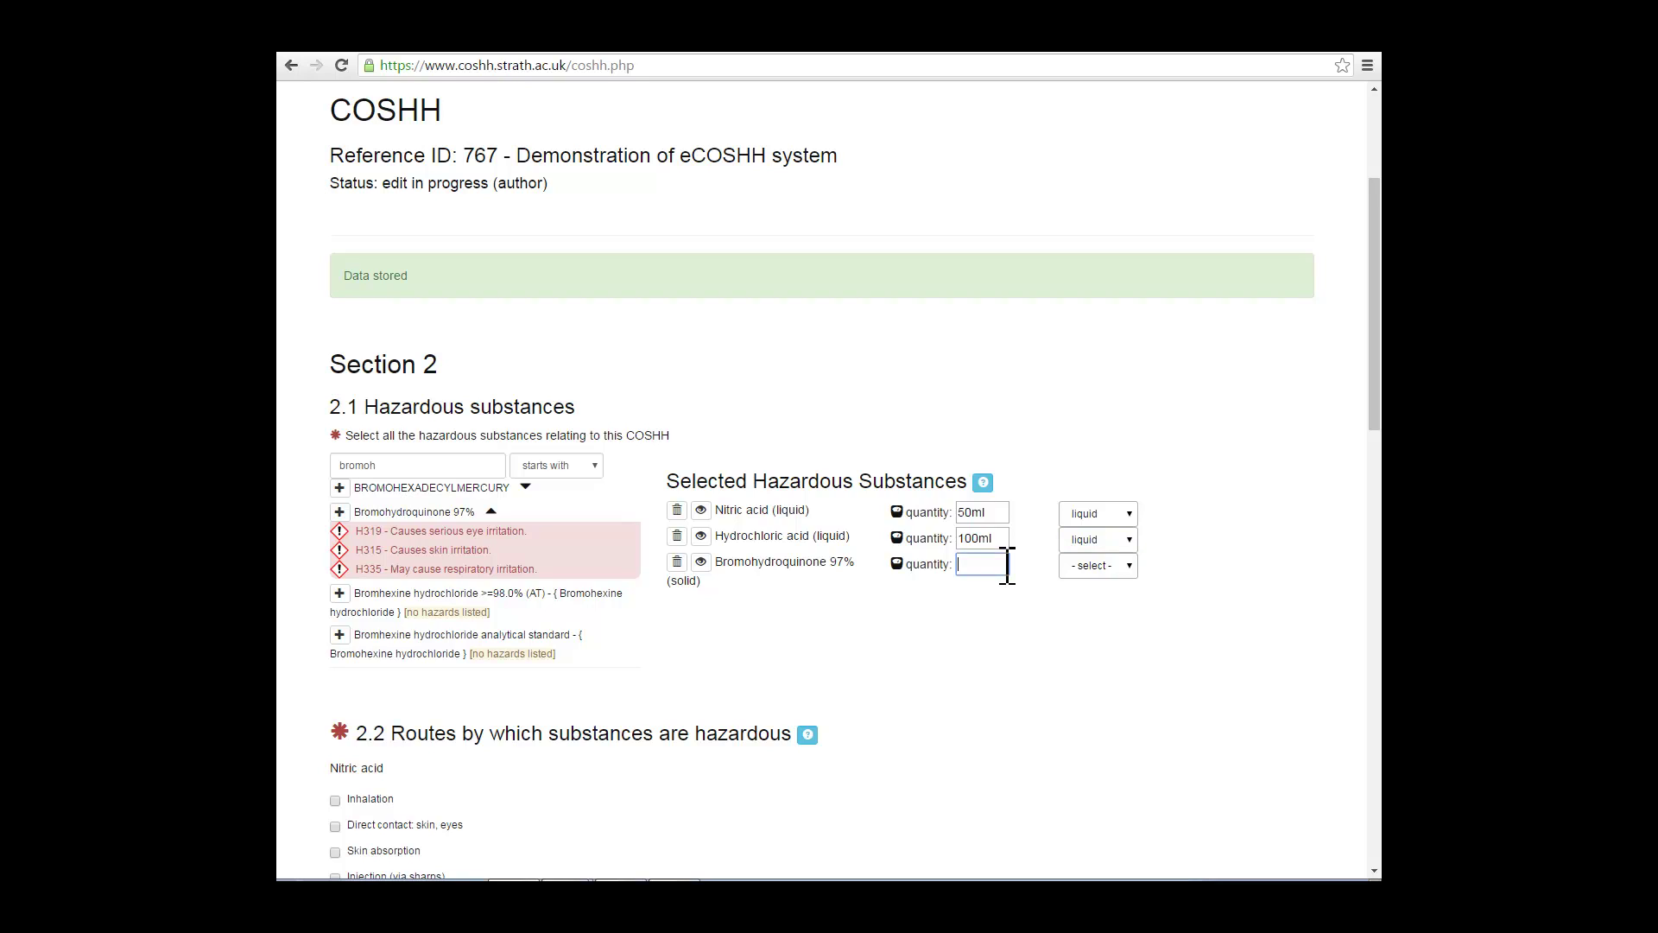
text(100ml)
click(1127, 567)
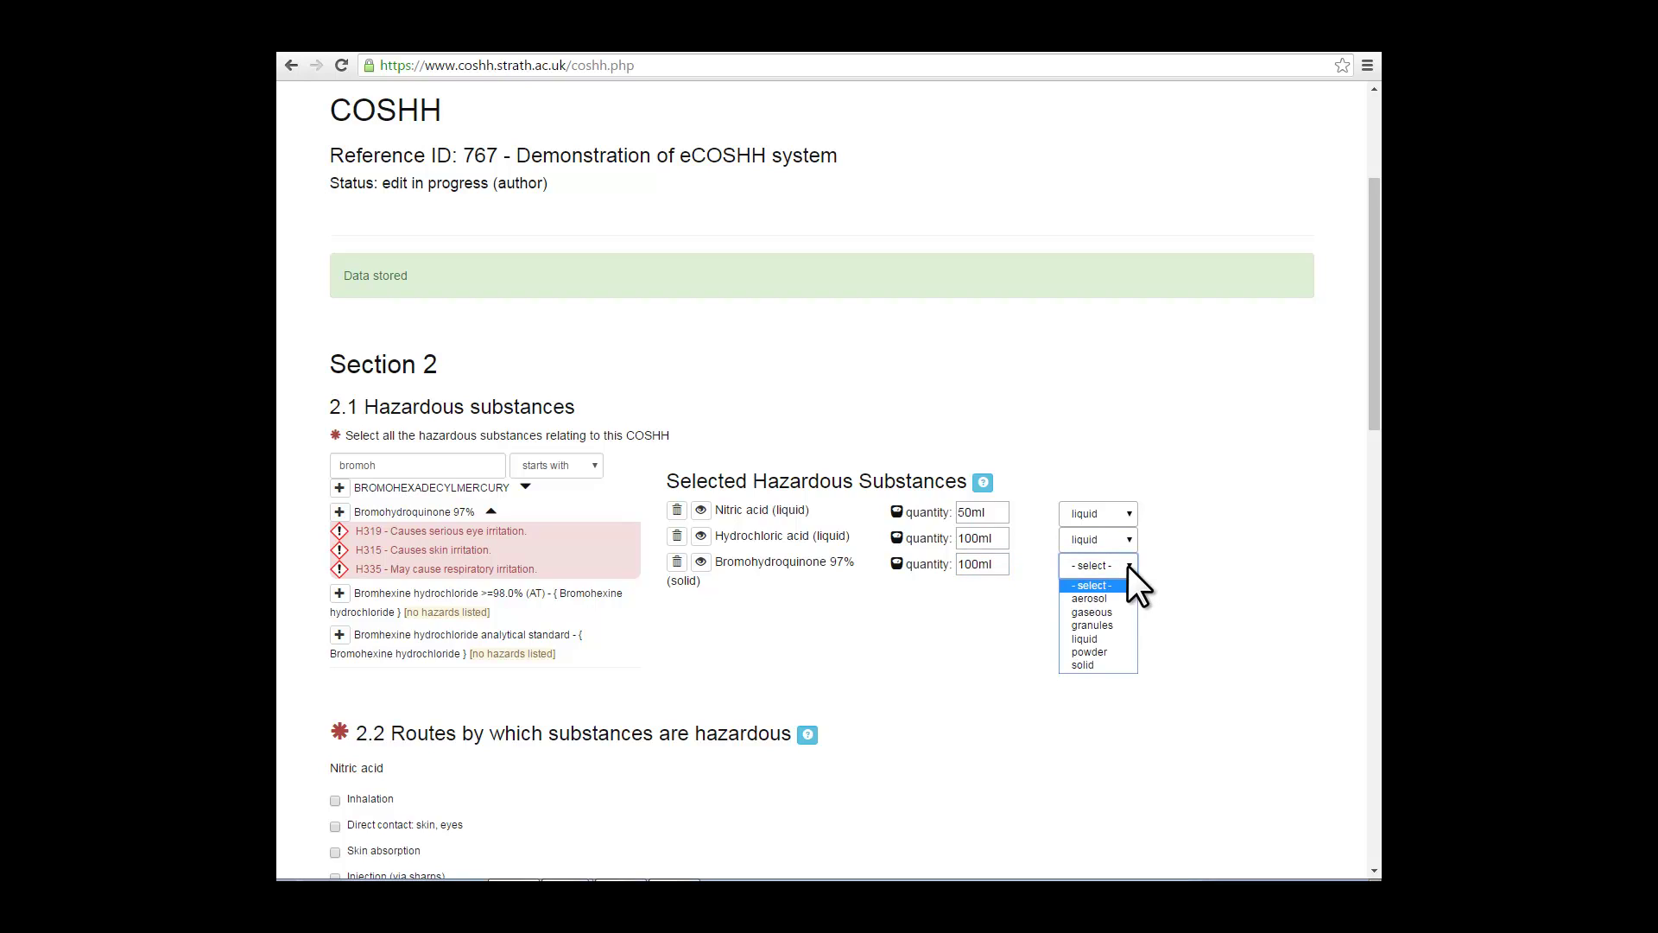
click(1098, 665)
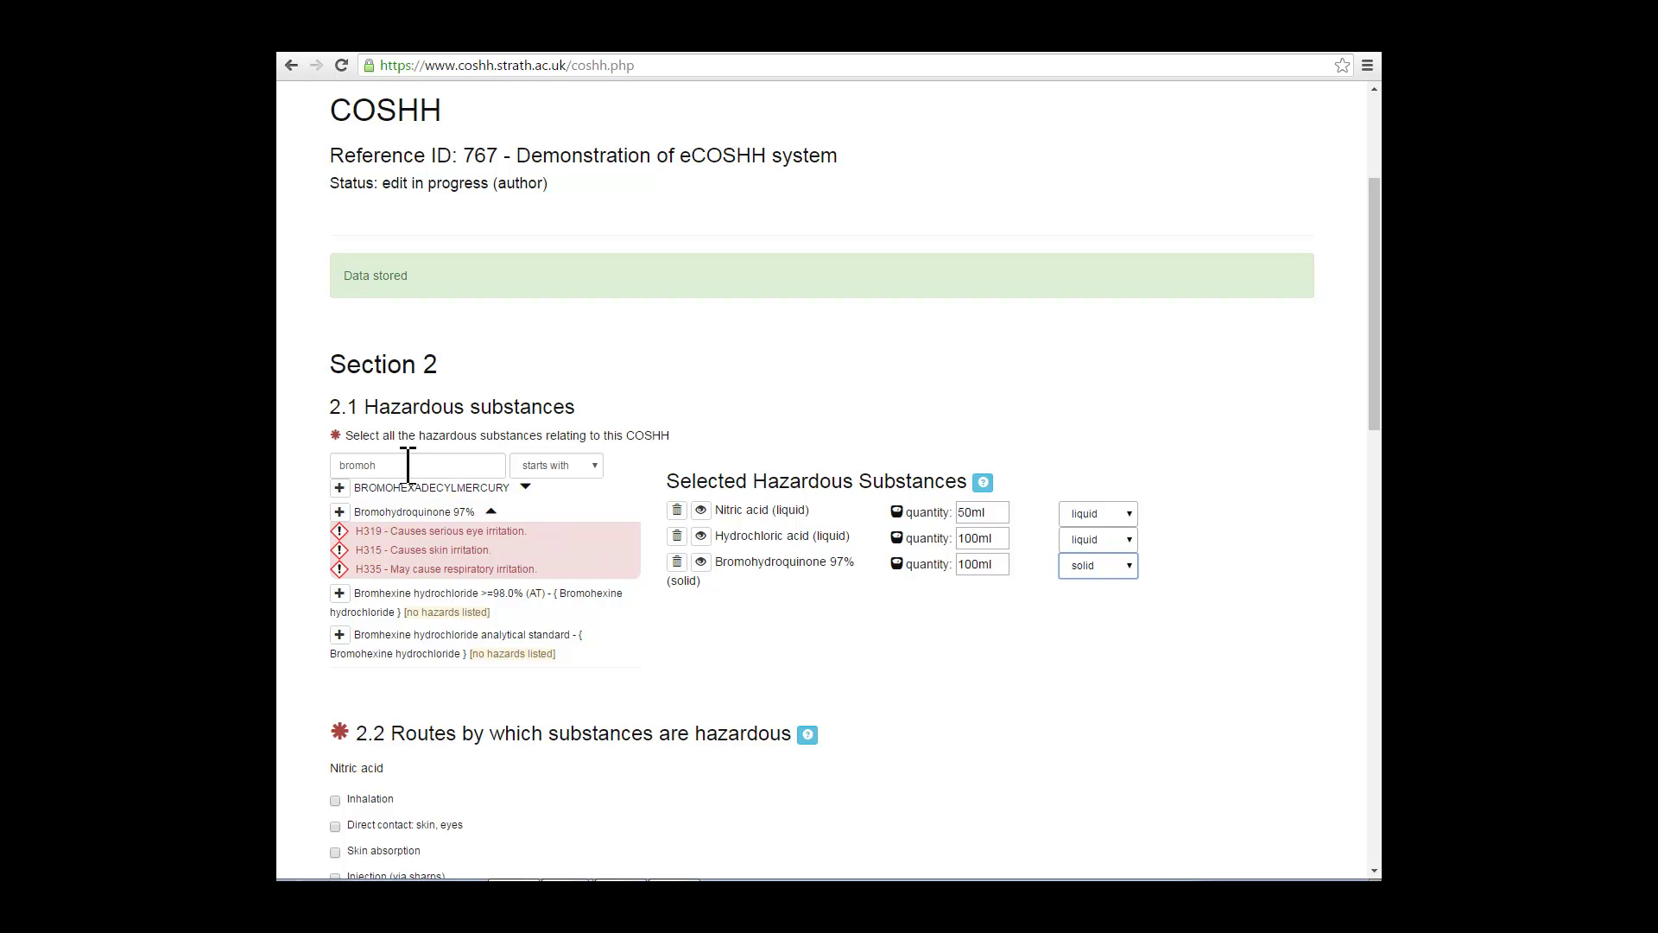
drag(408, 465, 340, 467)
key(BackSpace)
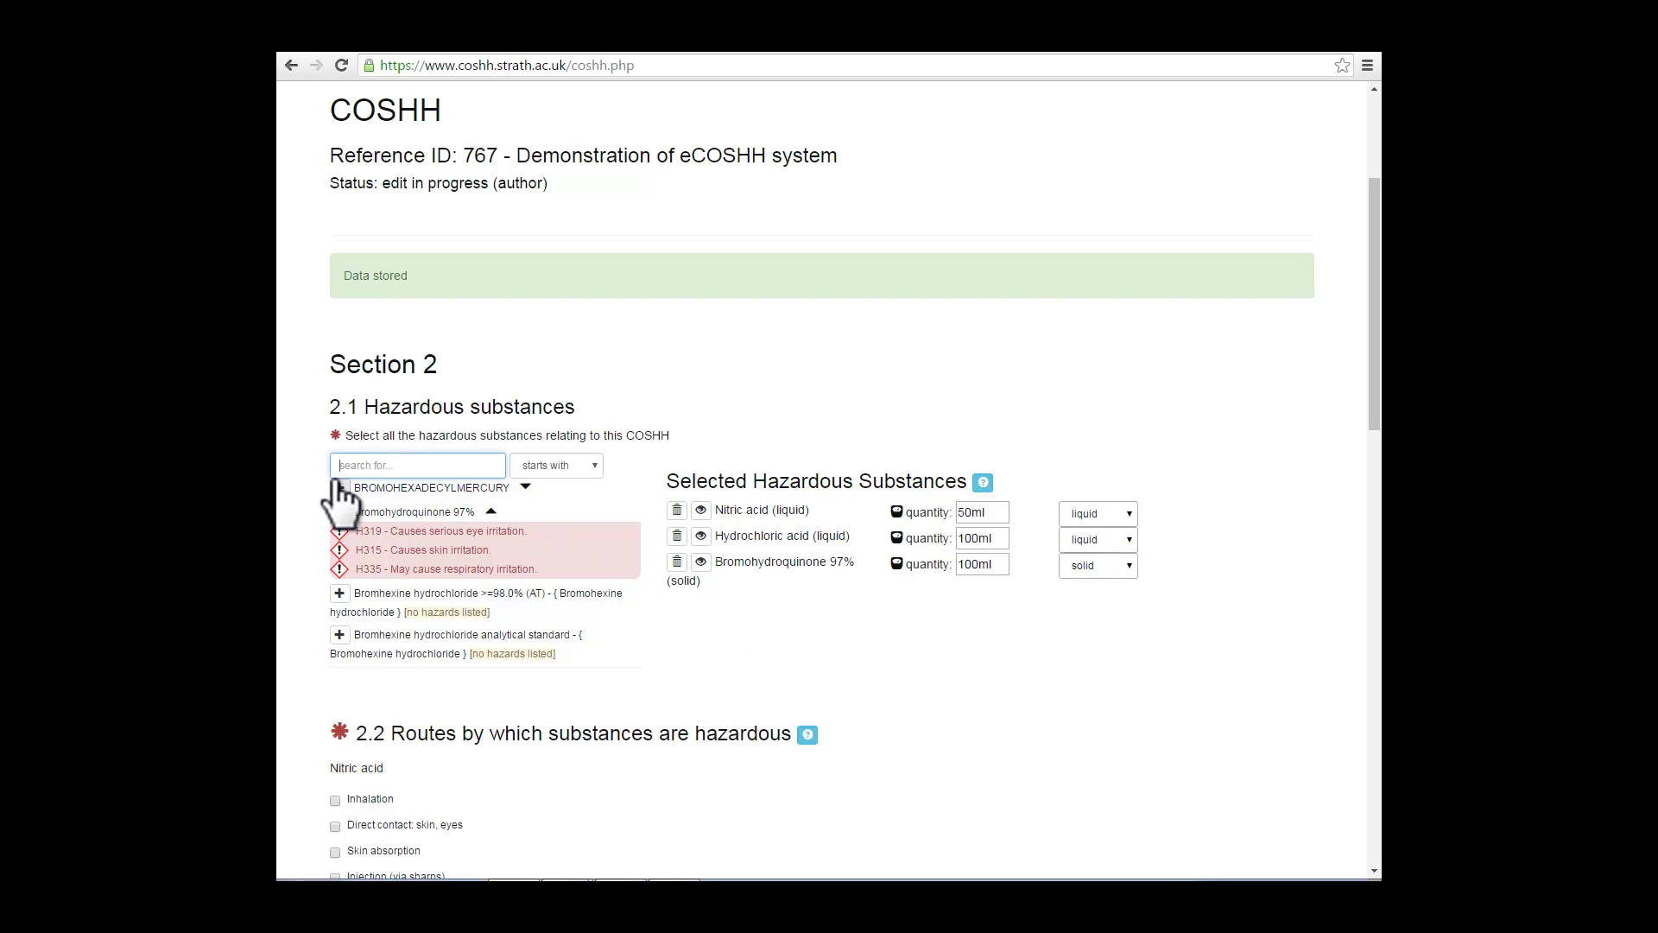
Step: In 2.2, tick Nitric acid injection and direct contact for Hydrochloric acid and Bromohydroquinone
scroll(514, 570, down, 3)
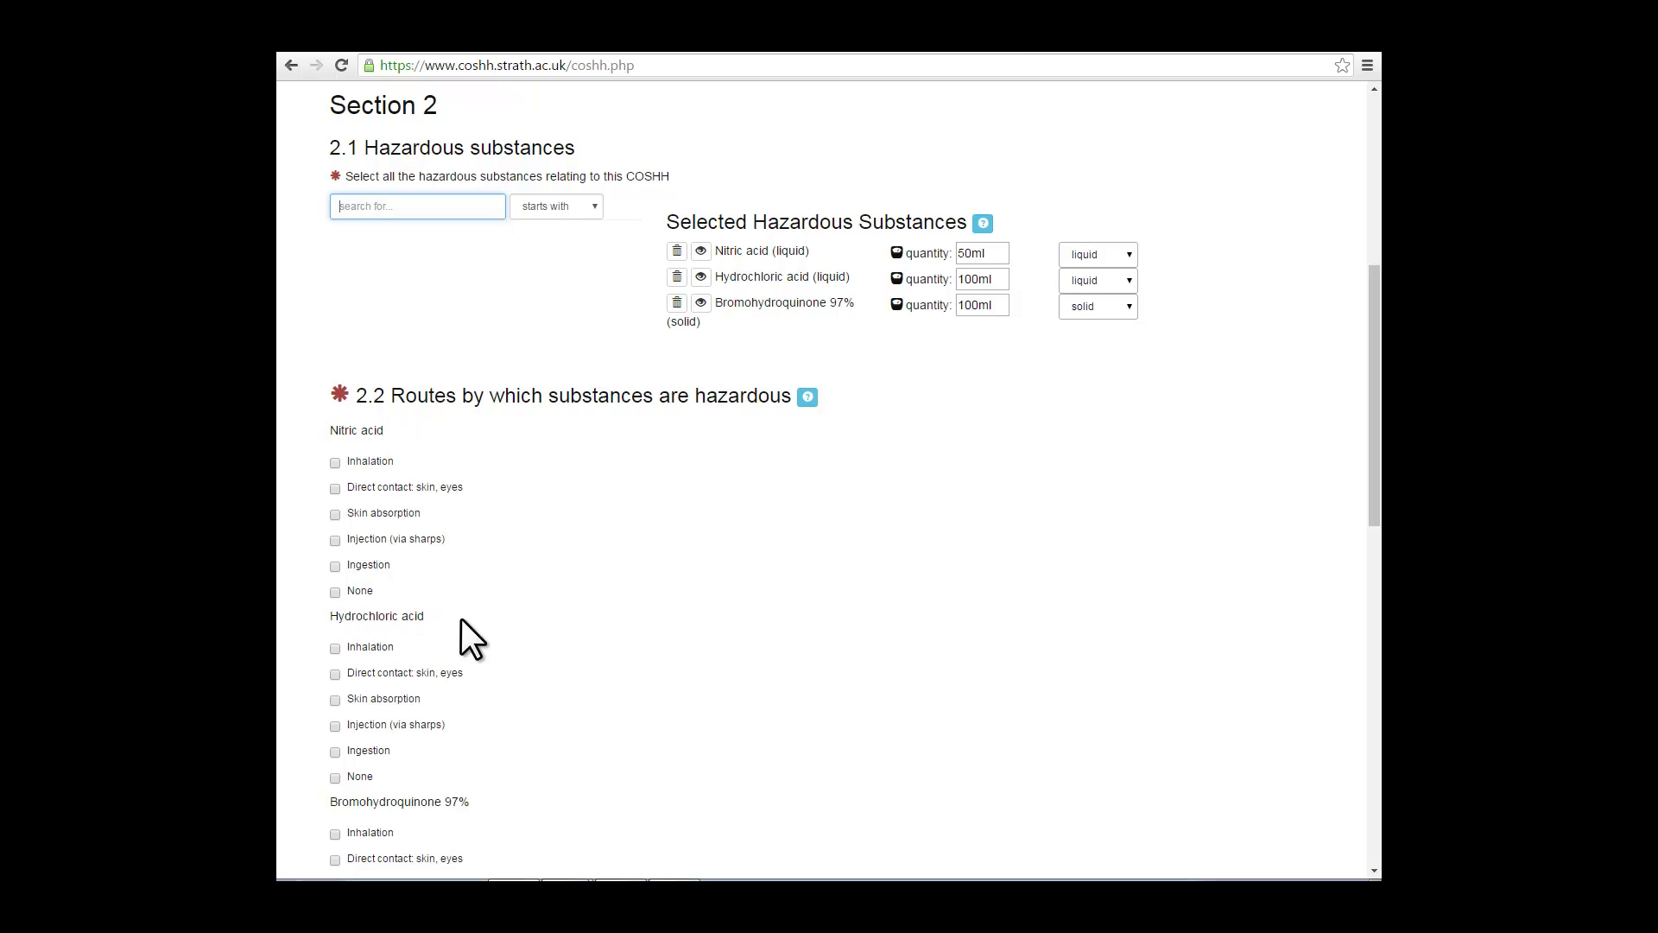
scroll(461, 618, down, 3)
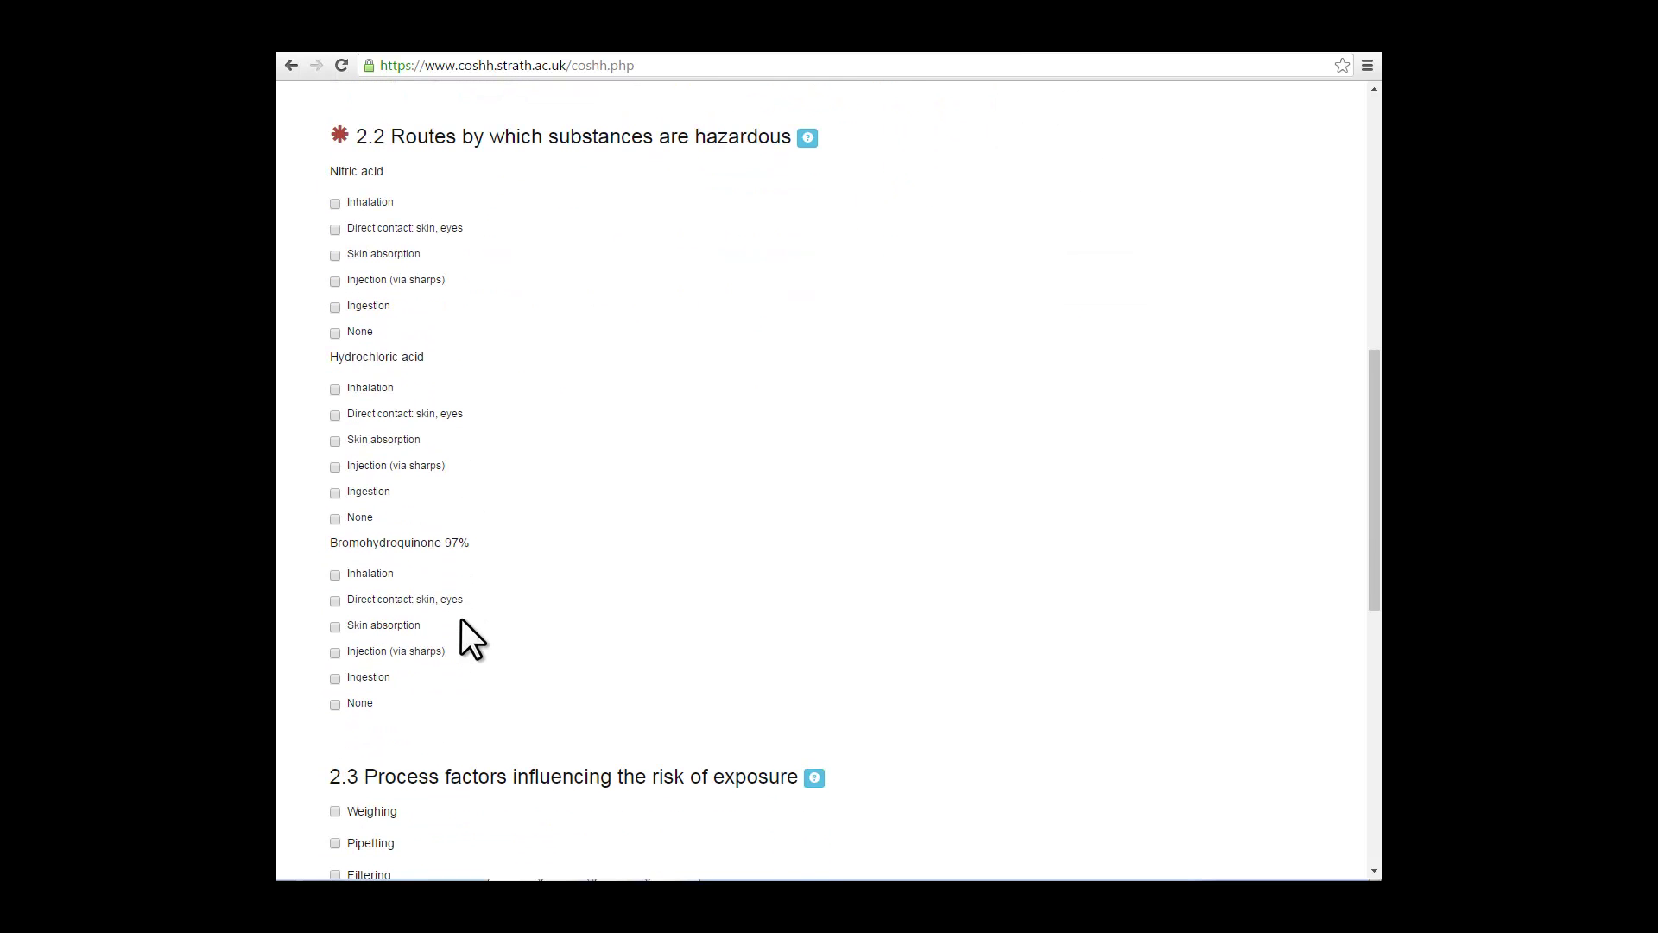
scroll(461, 619, up, 1)
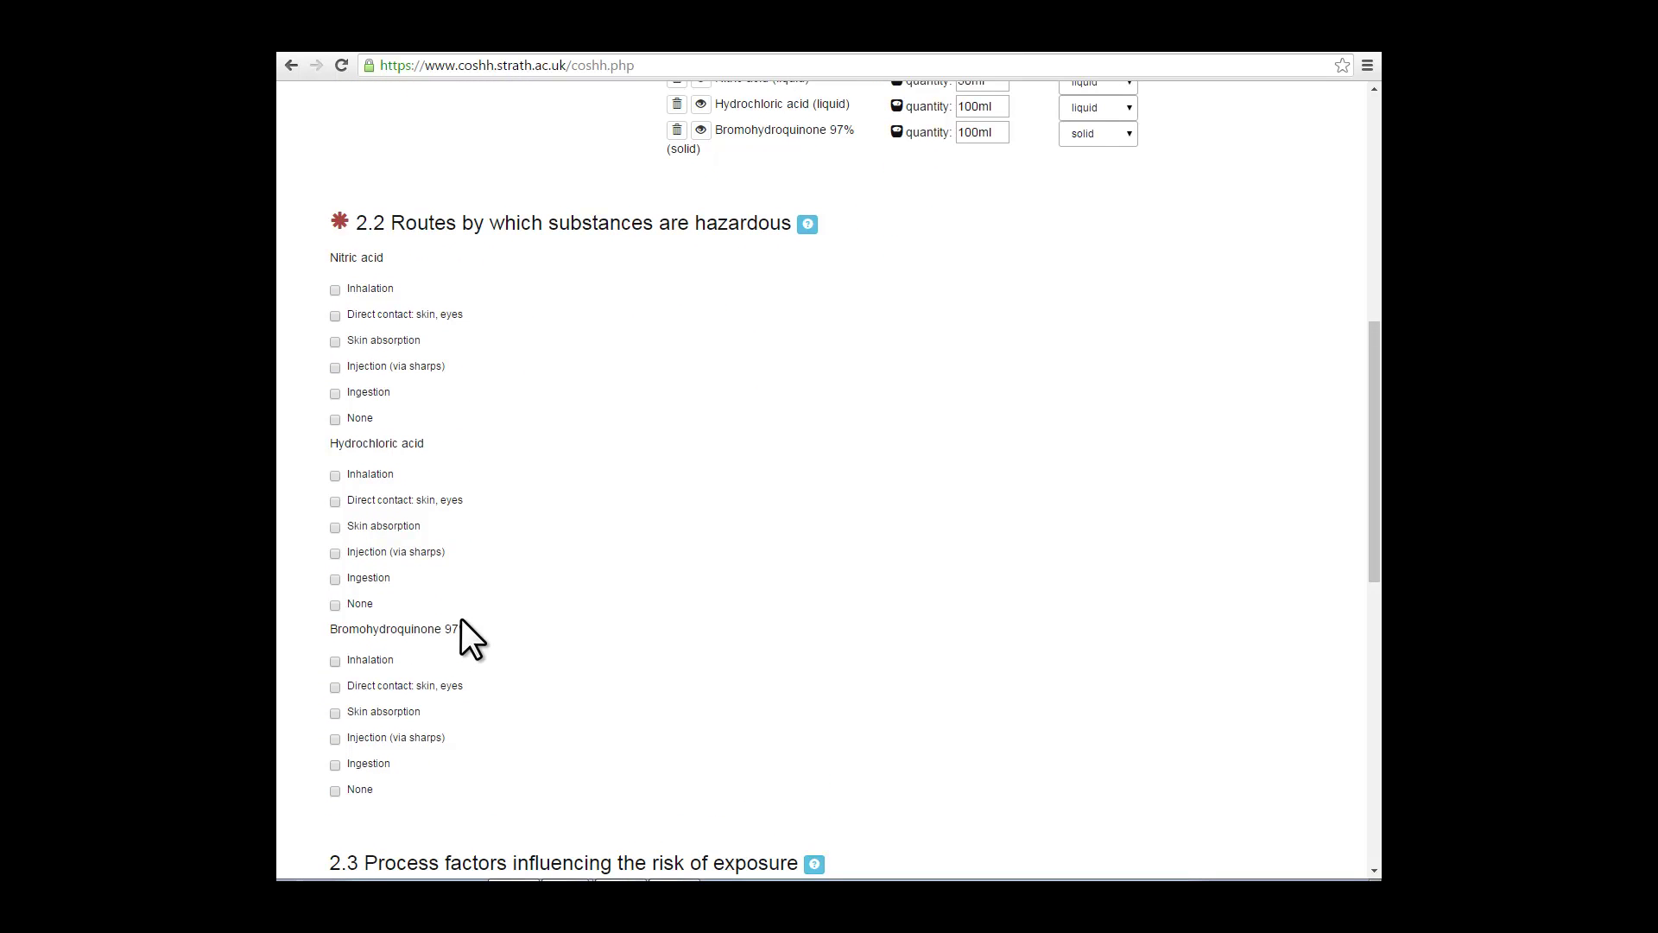
click(807, 224)
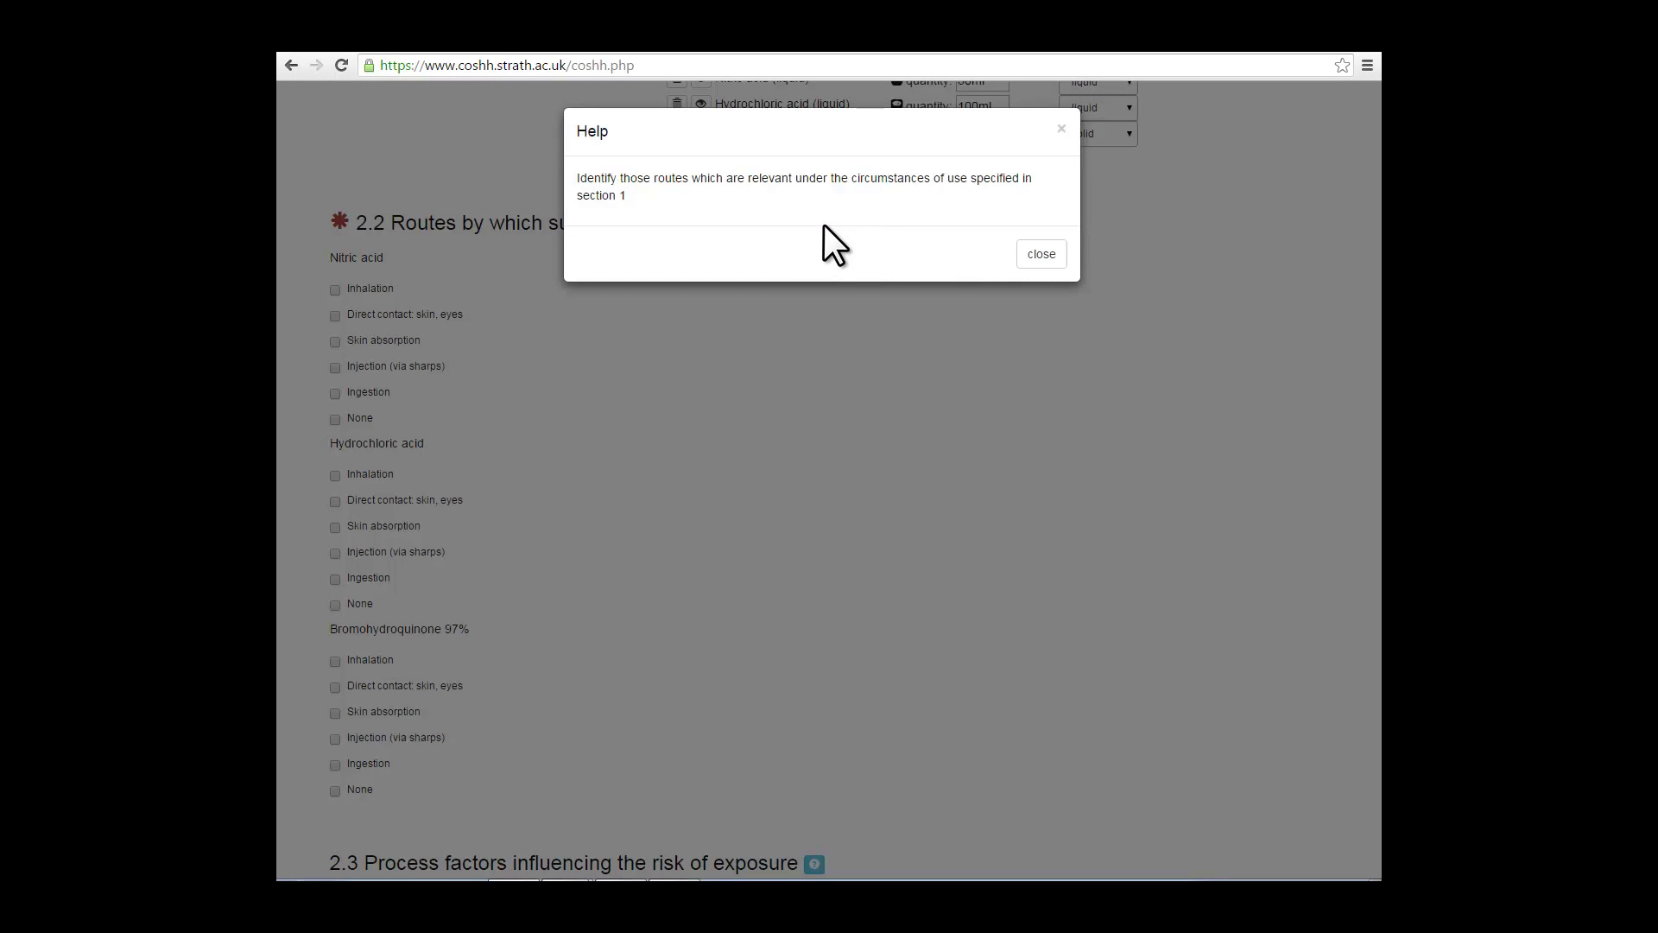
click(1039, 253)
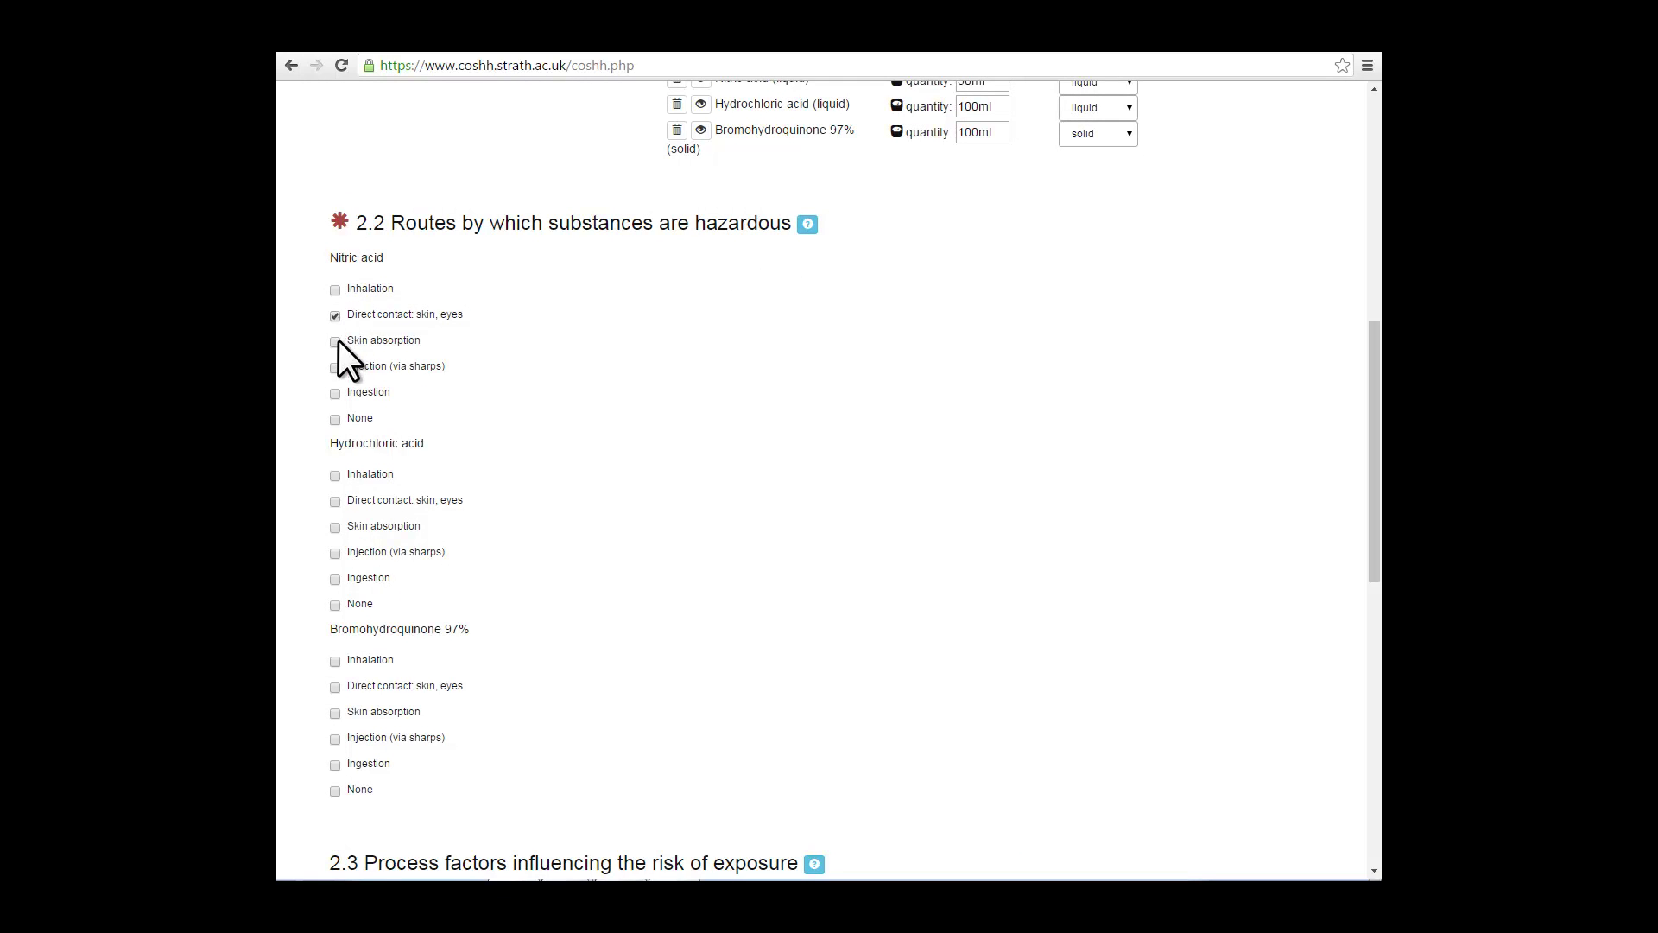
click(335, 368)
click(333, 501)
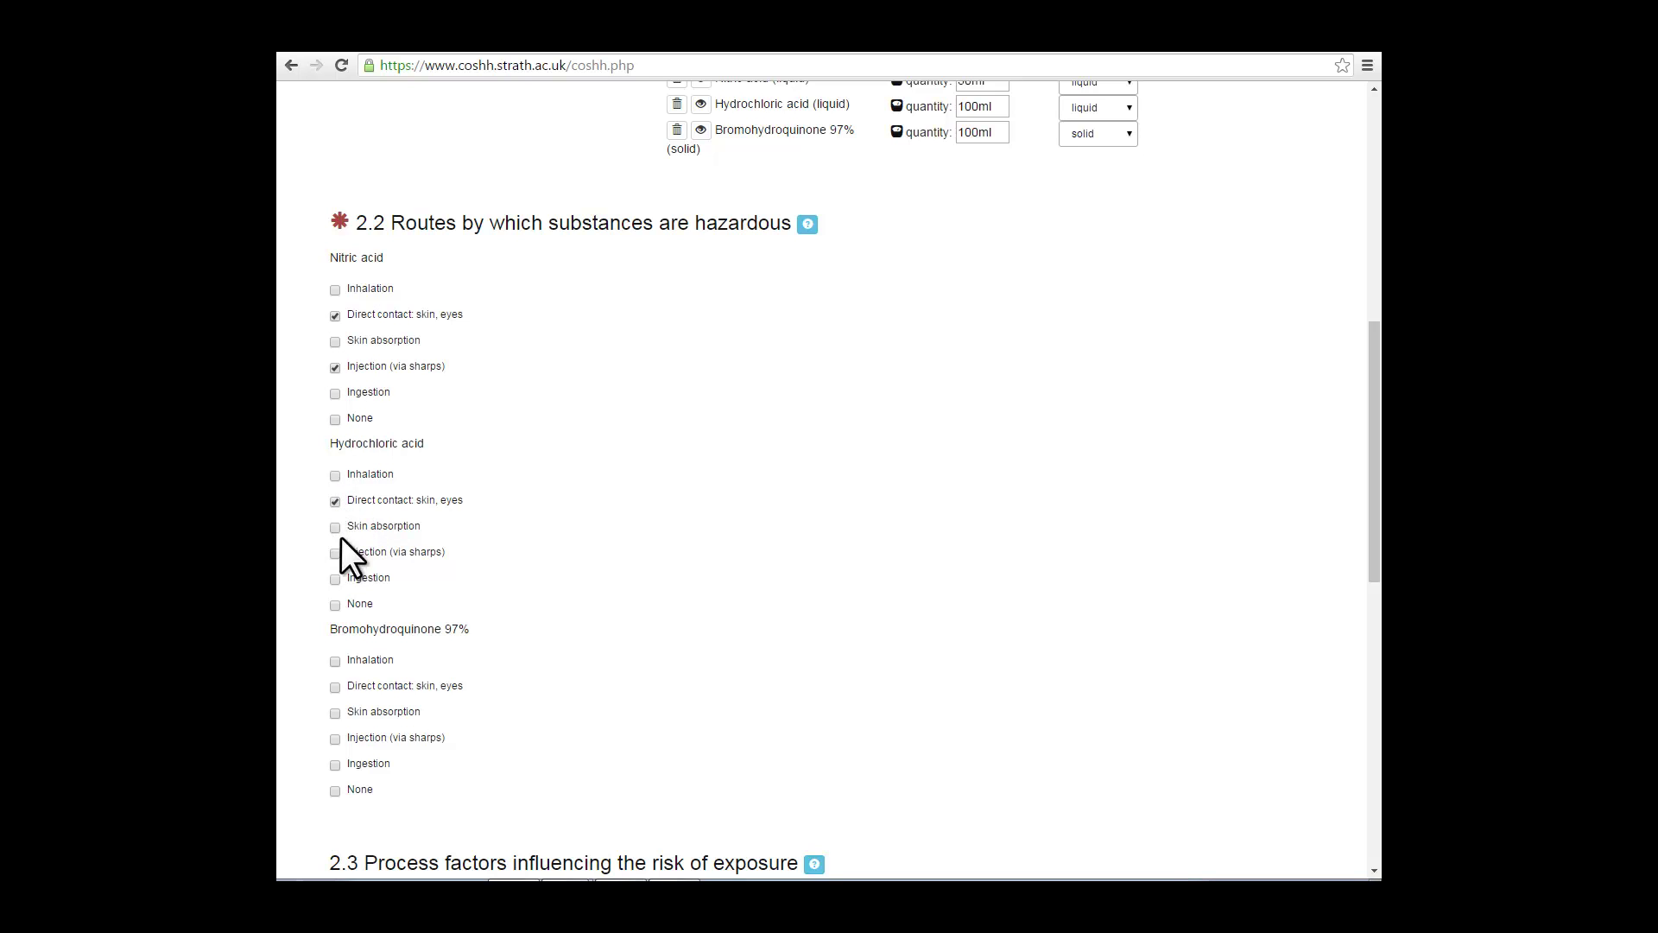
click(336, 687)
scroll(717, 651, down, 3)
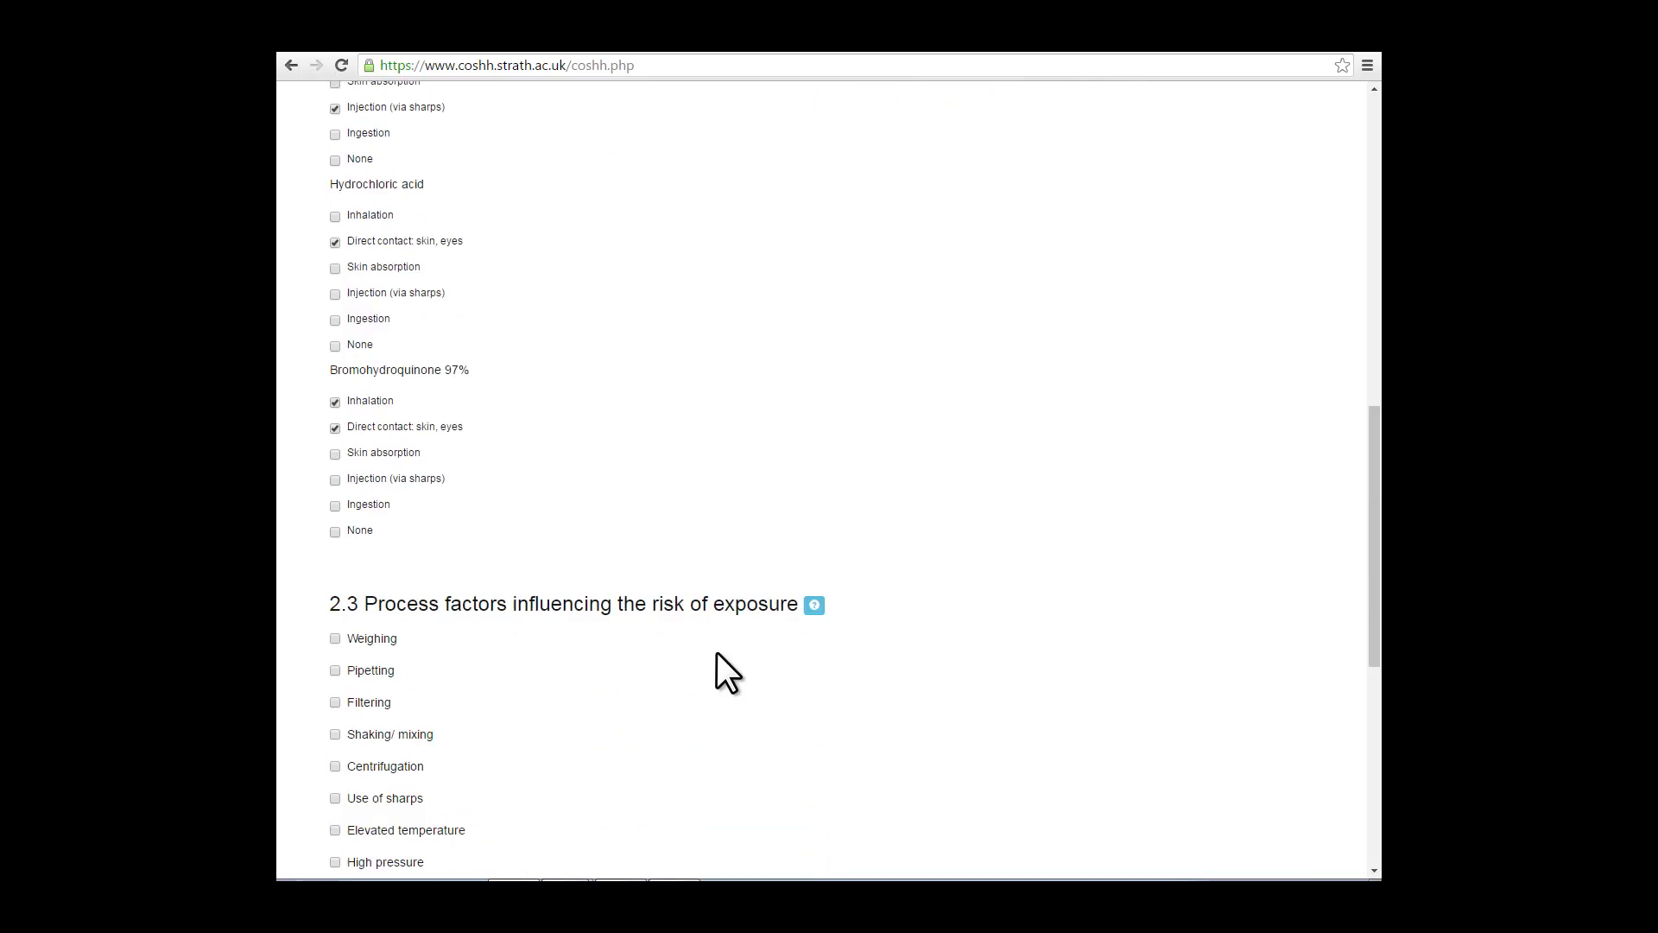
Step: Tick Weighing and Shaking/mixing as process exposure factors and start an other-factor entry
scroll(717, 654, down, 3)
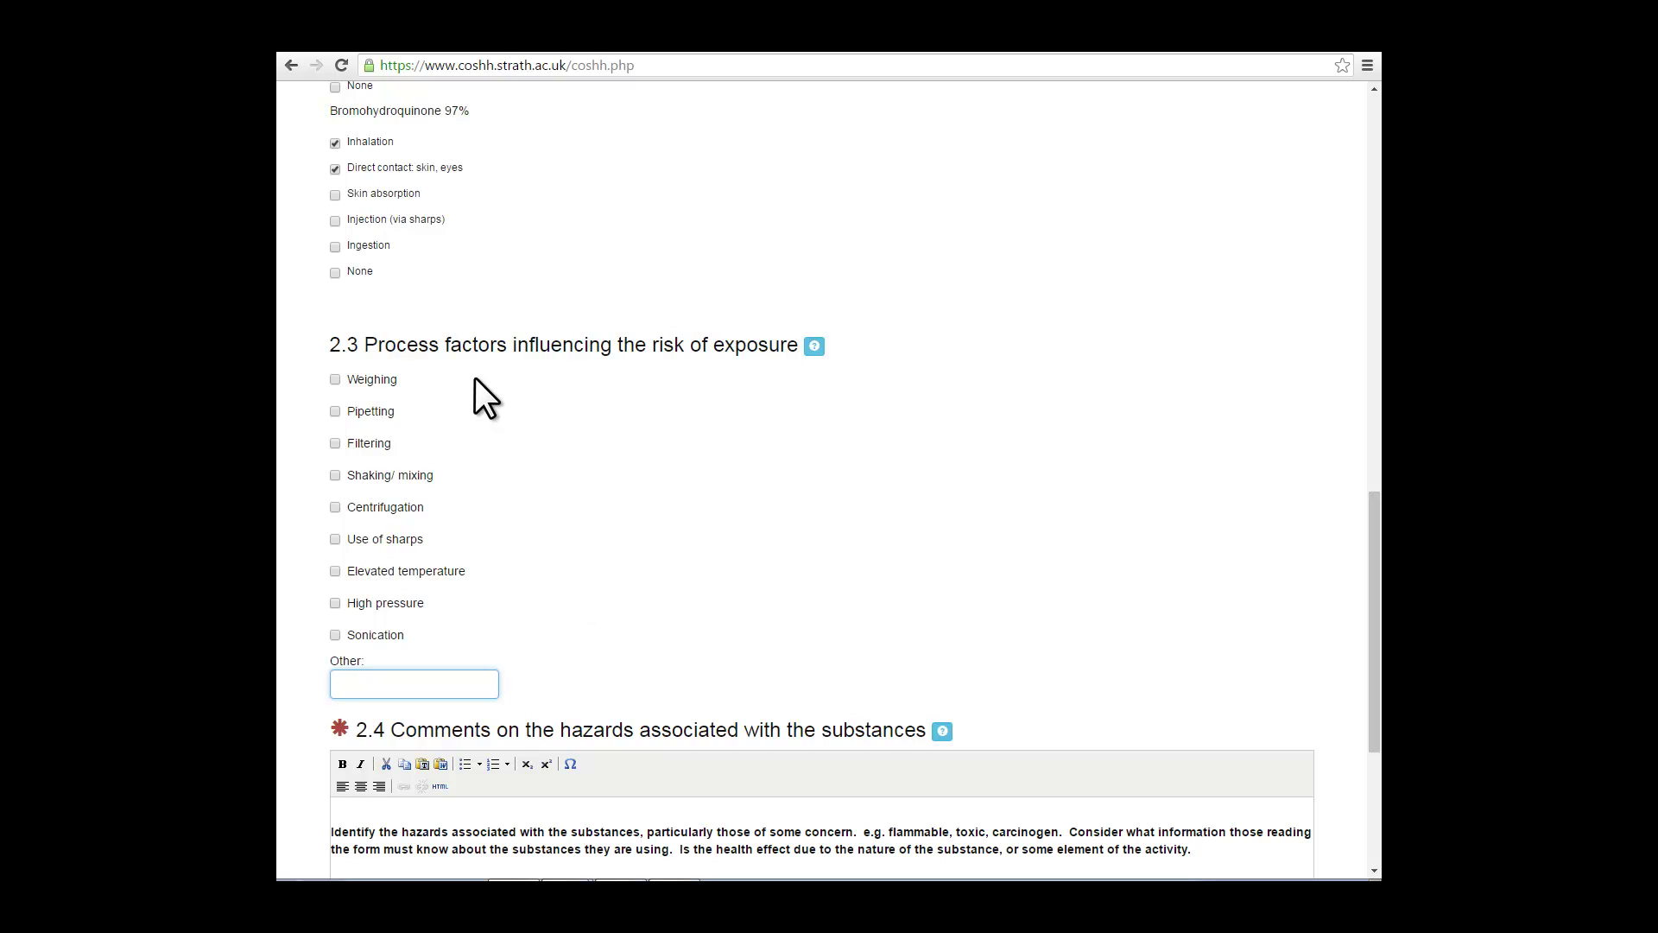
click(335, 378)
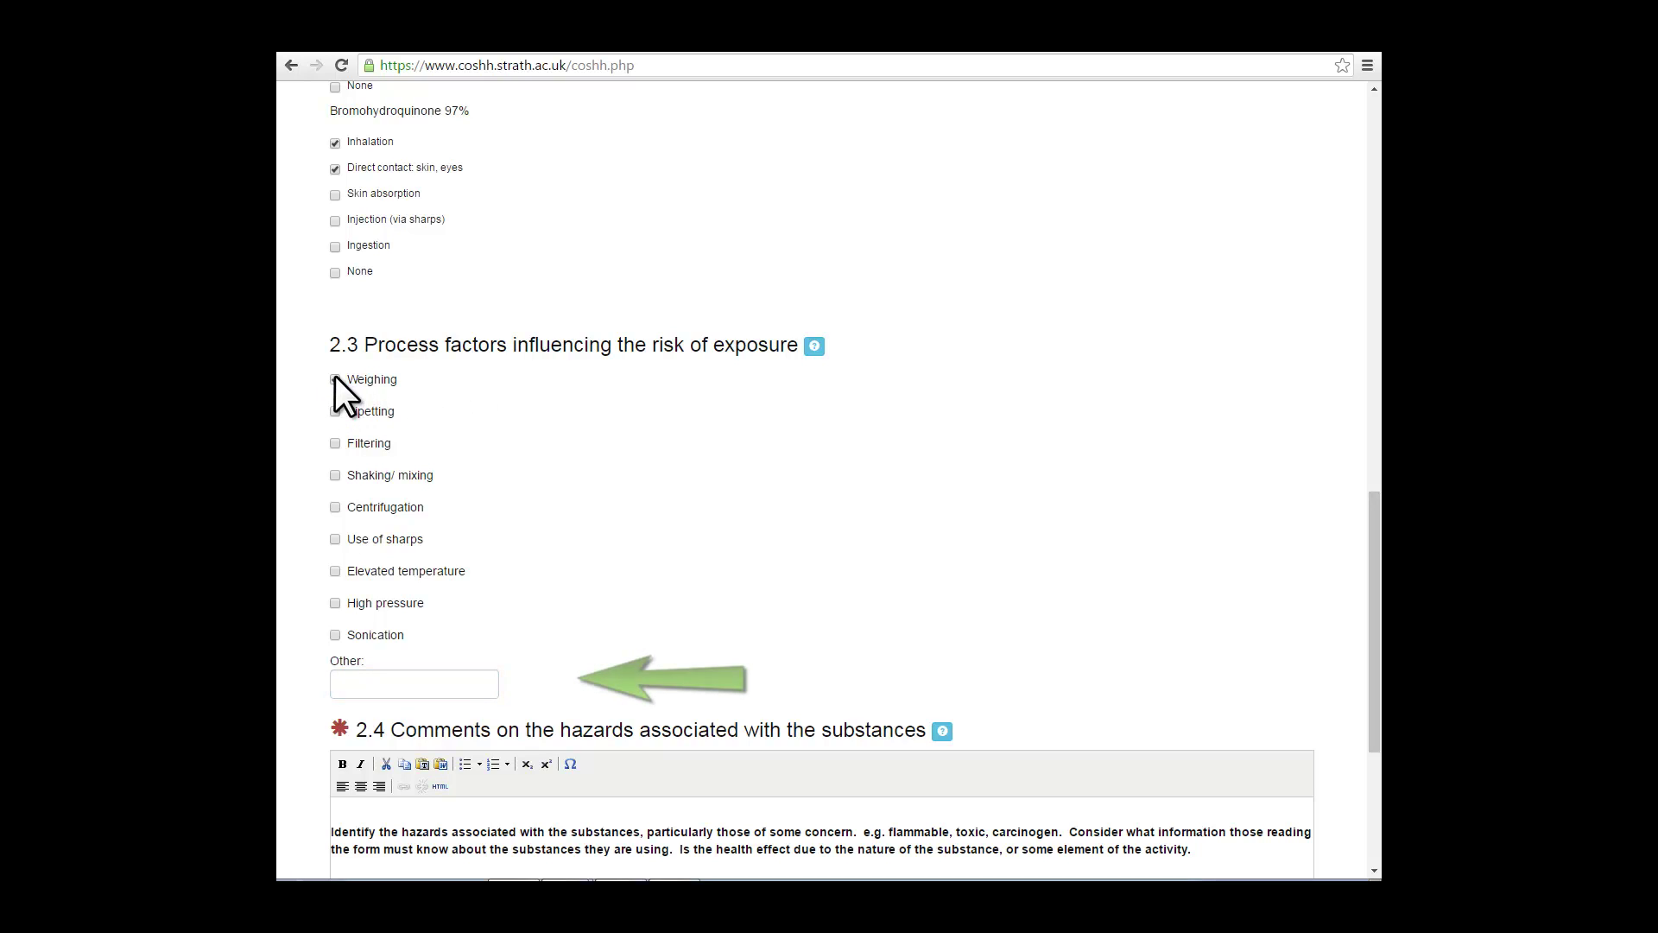
click(335, 379)
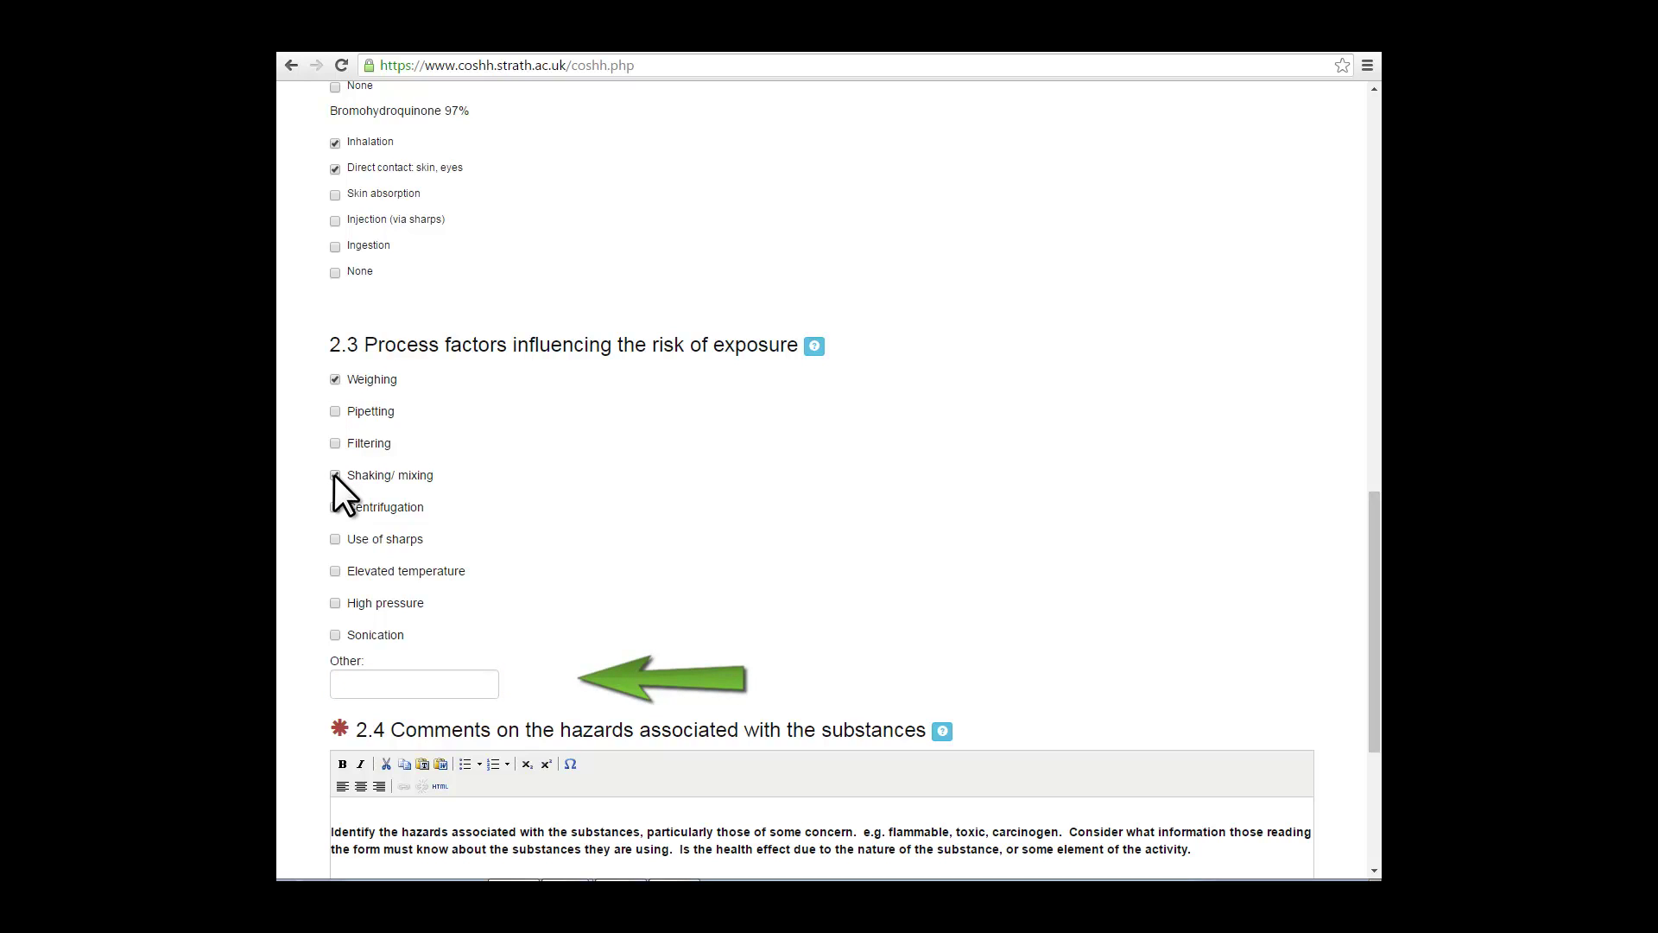
click(335, 475)
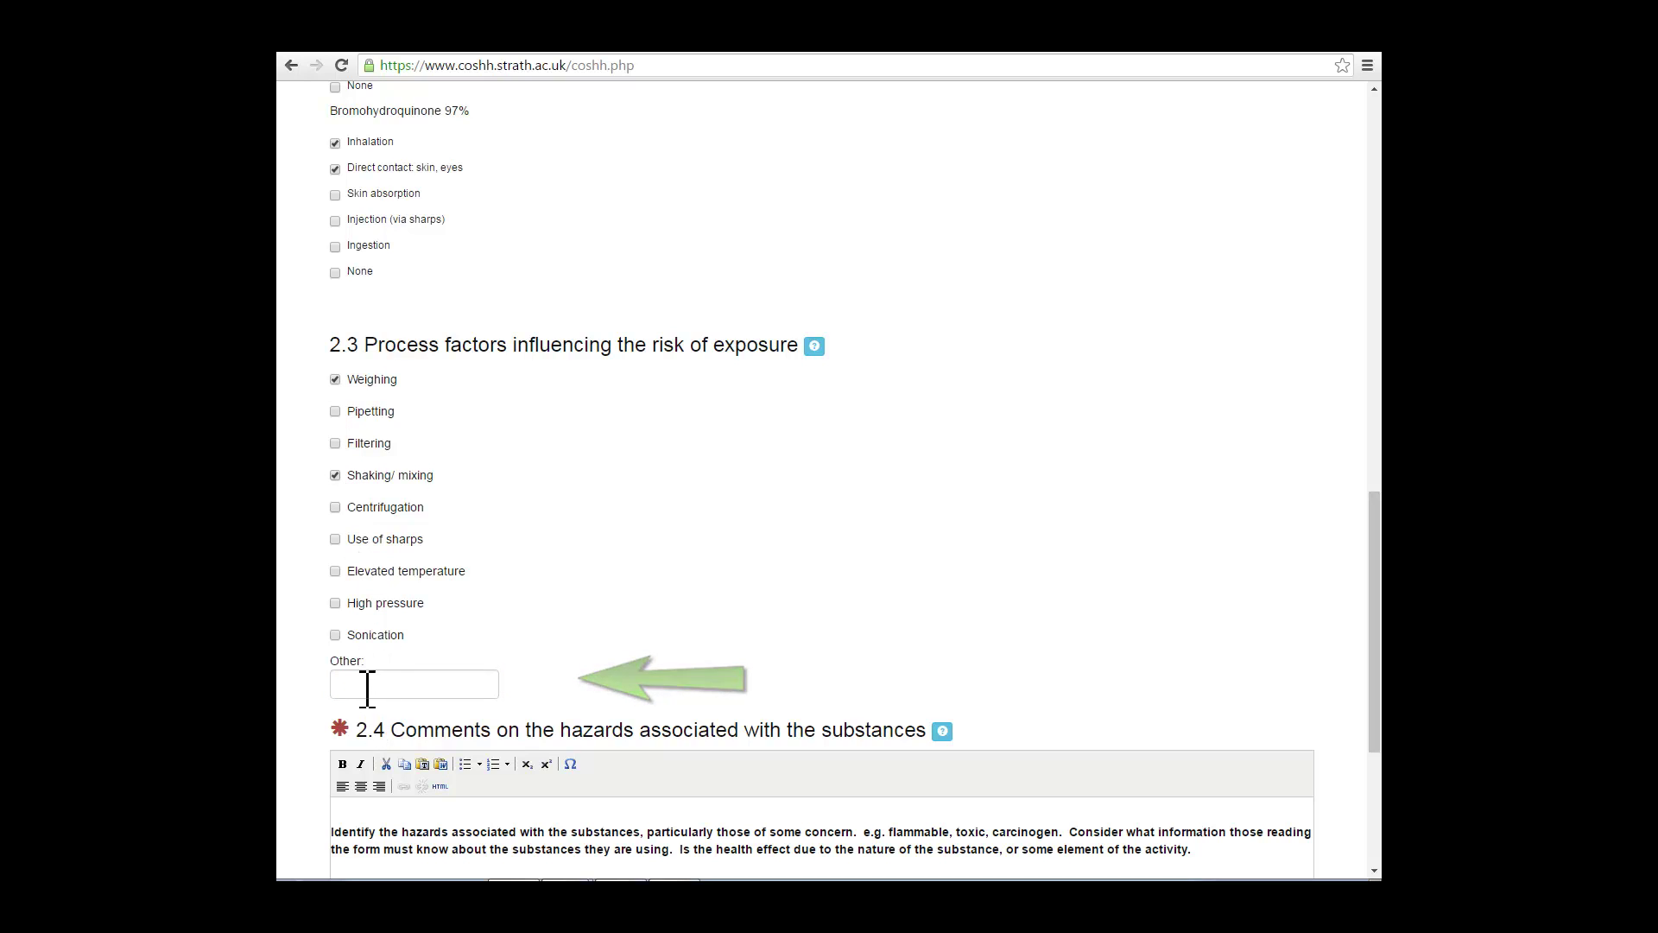
click(365, 685)
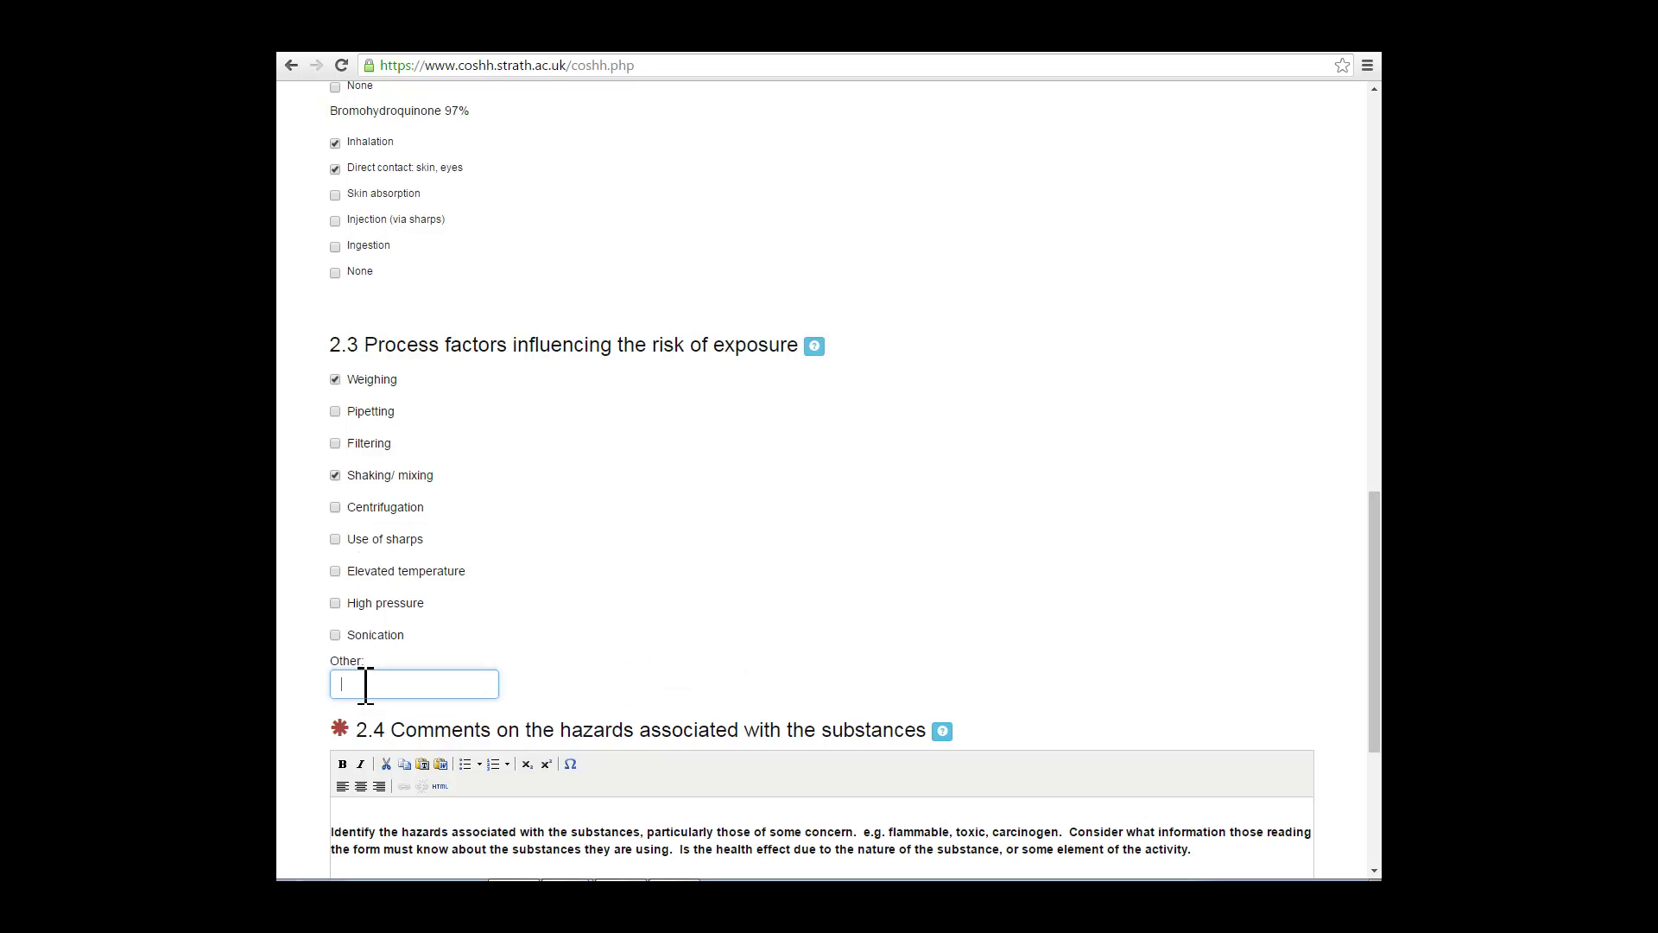
scroll(365, 684, down, 3)
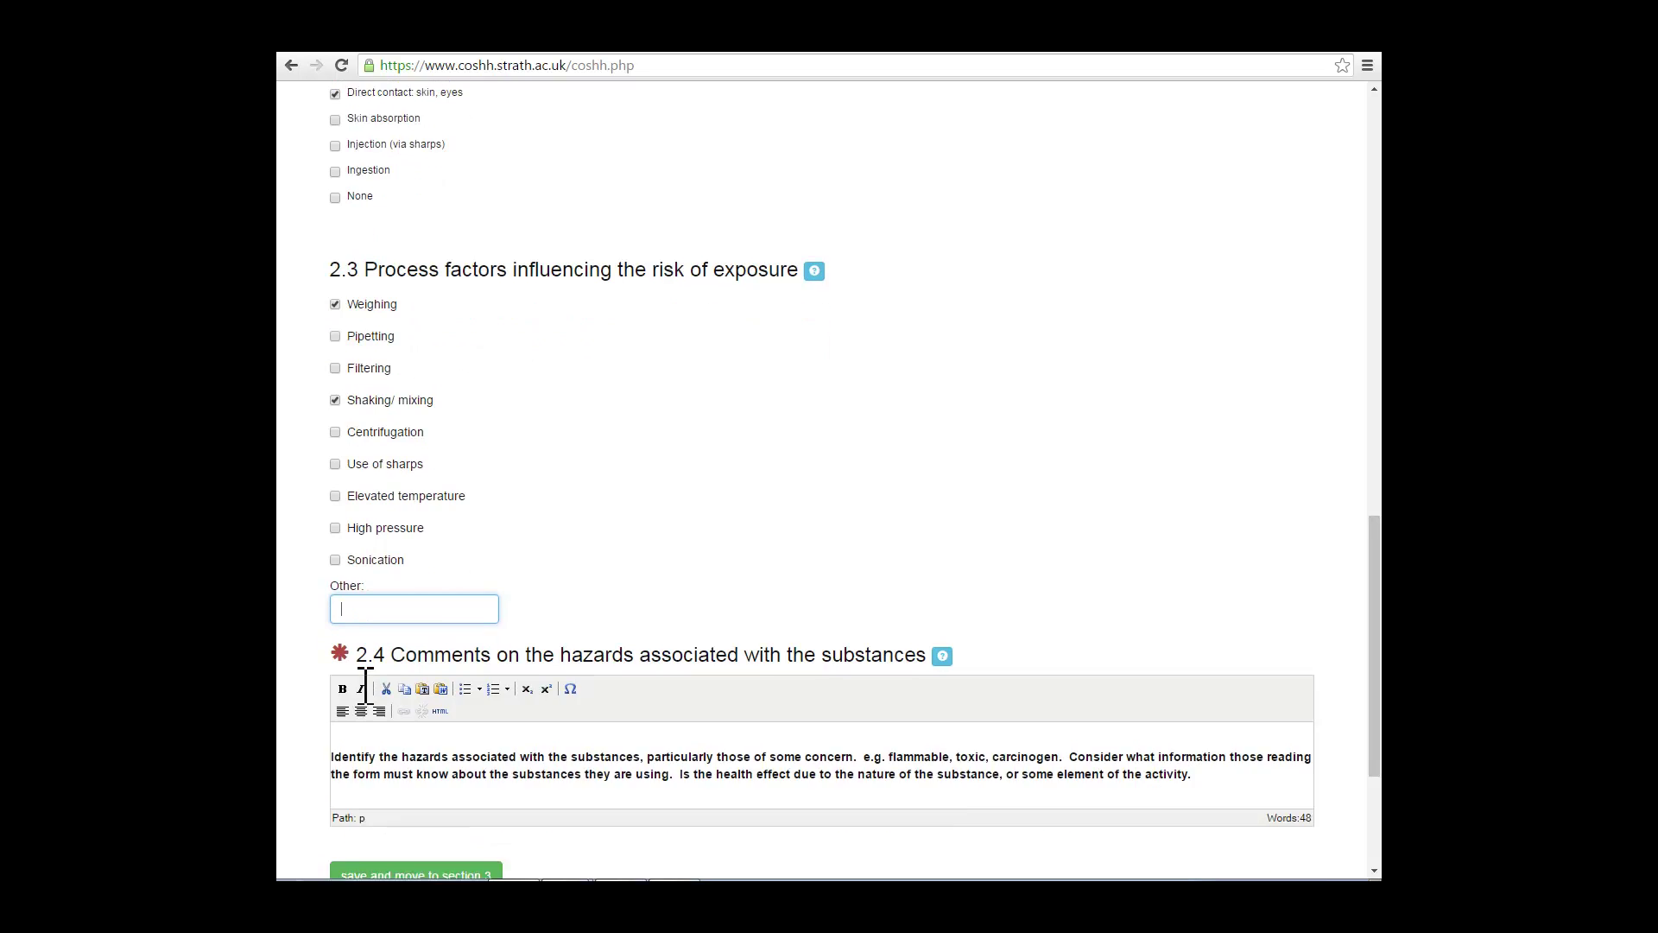
scroll(365, 704, down, 1)
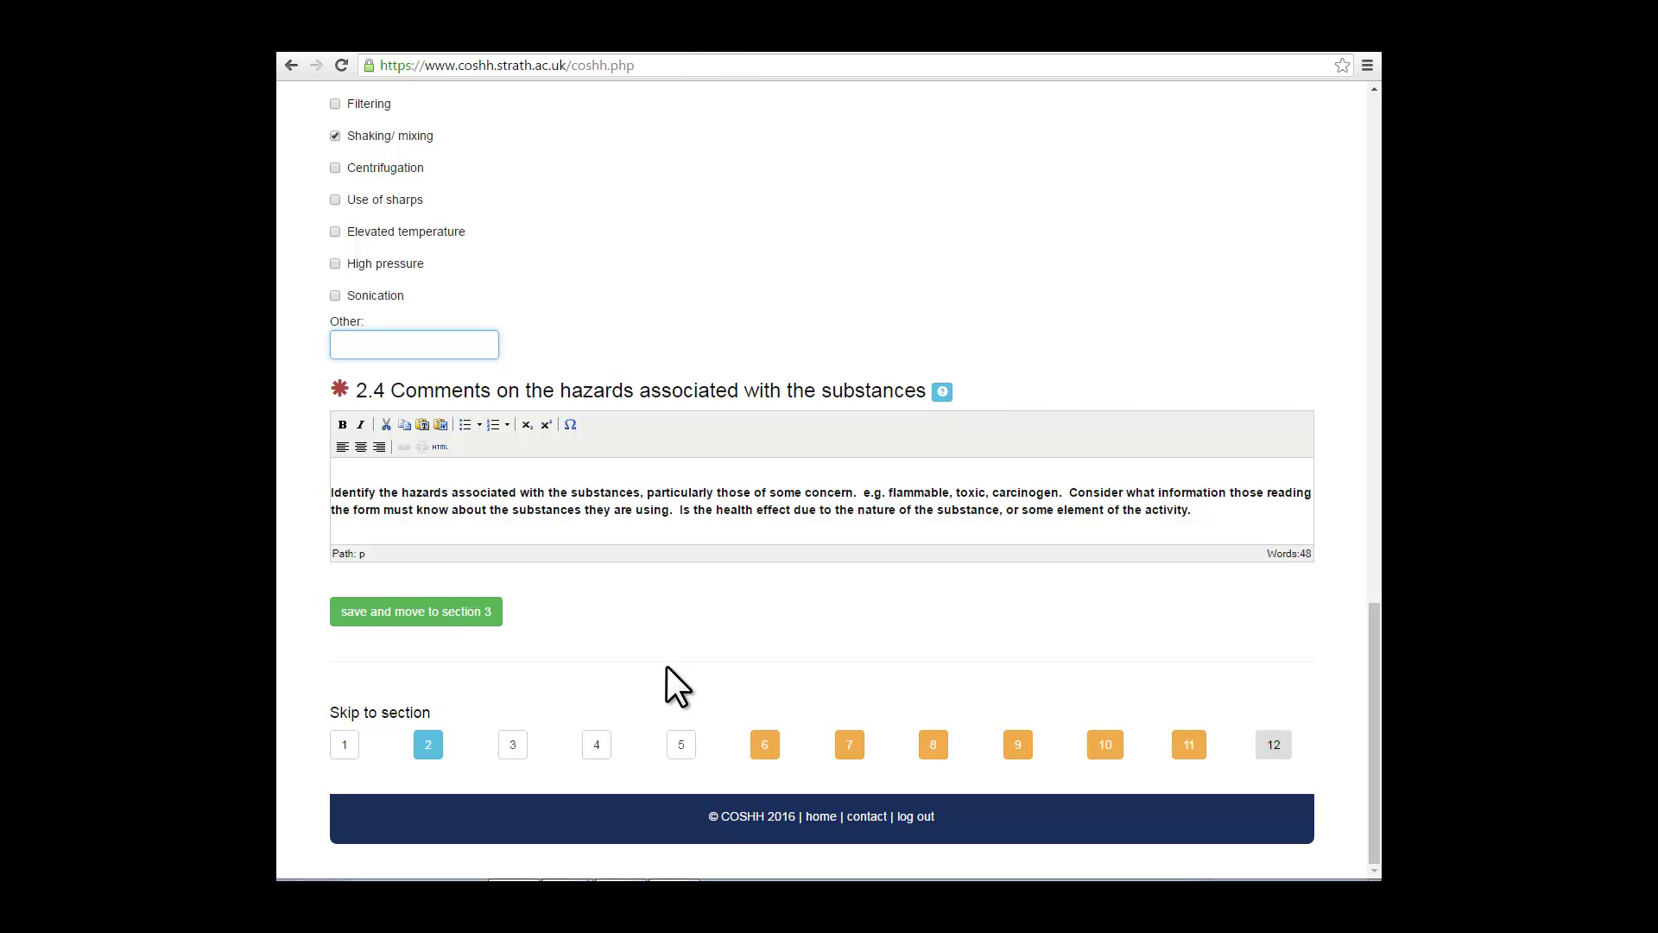
Step: Make the 2.4 hazard comment bold instead of italic and save Section 2
drag(1062, 514, 328, 475)
click(340, 422)
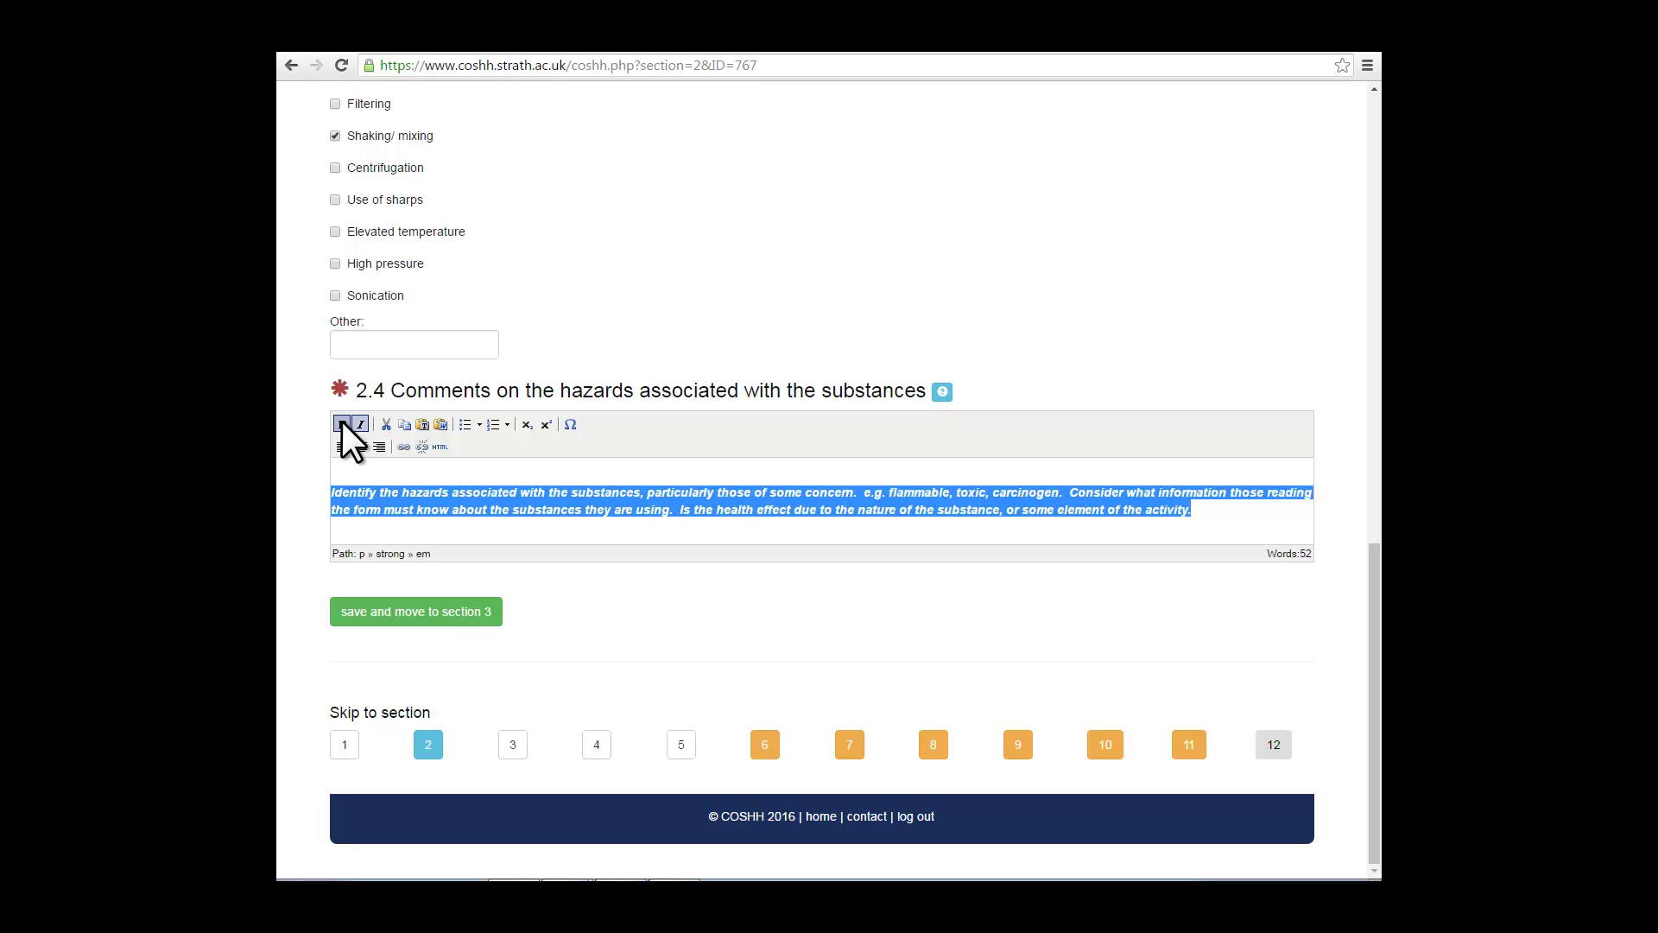
click(361, 423)
click(1286, 531)
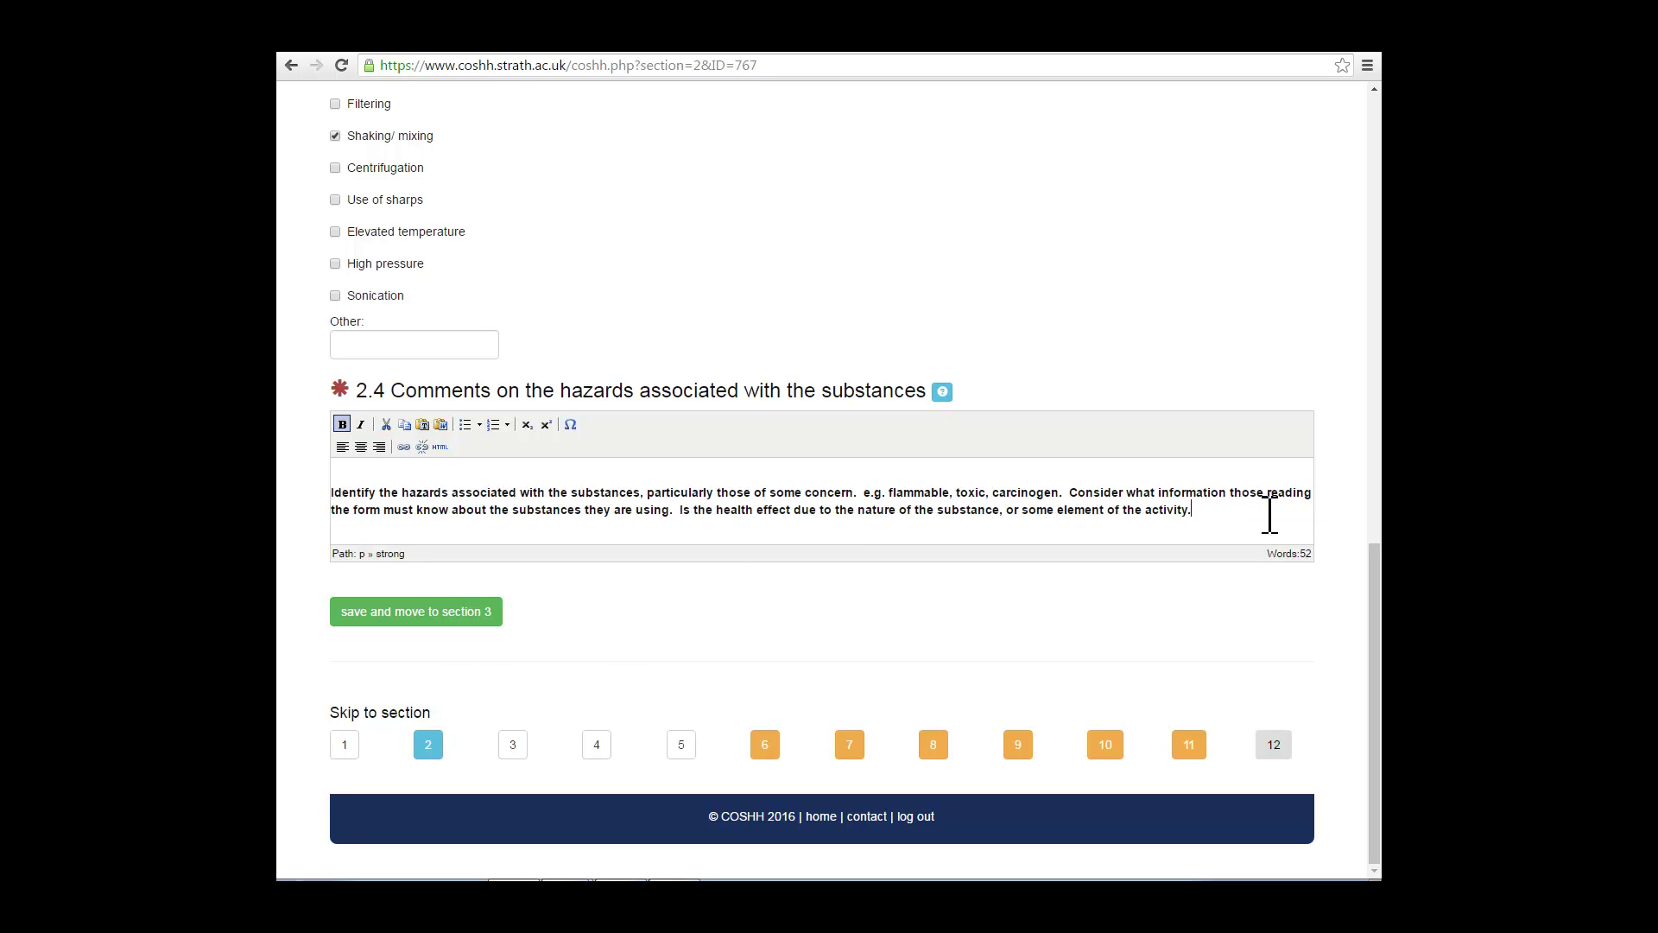
click(418, 613)
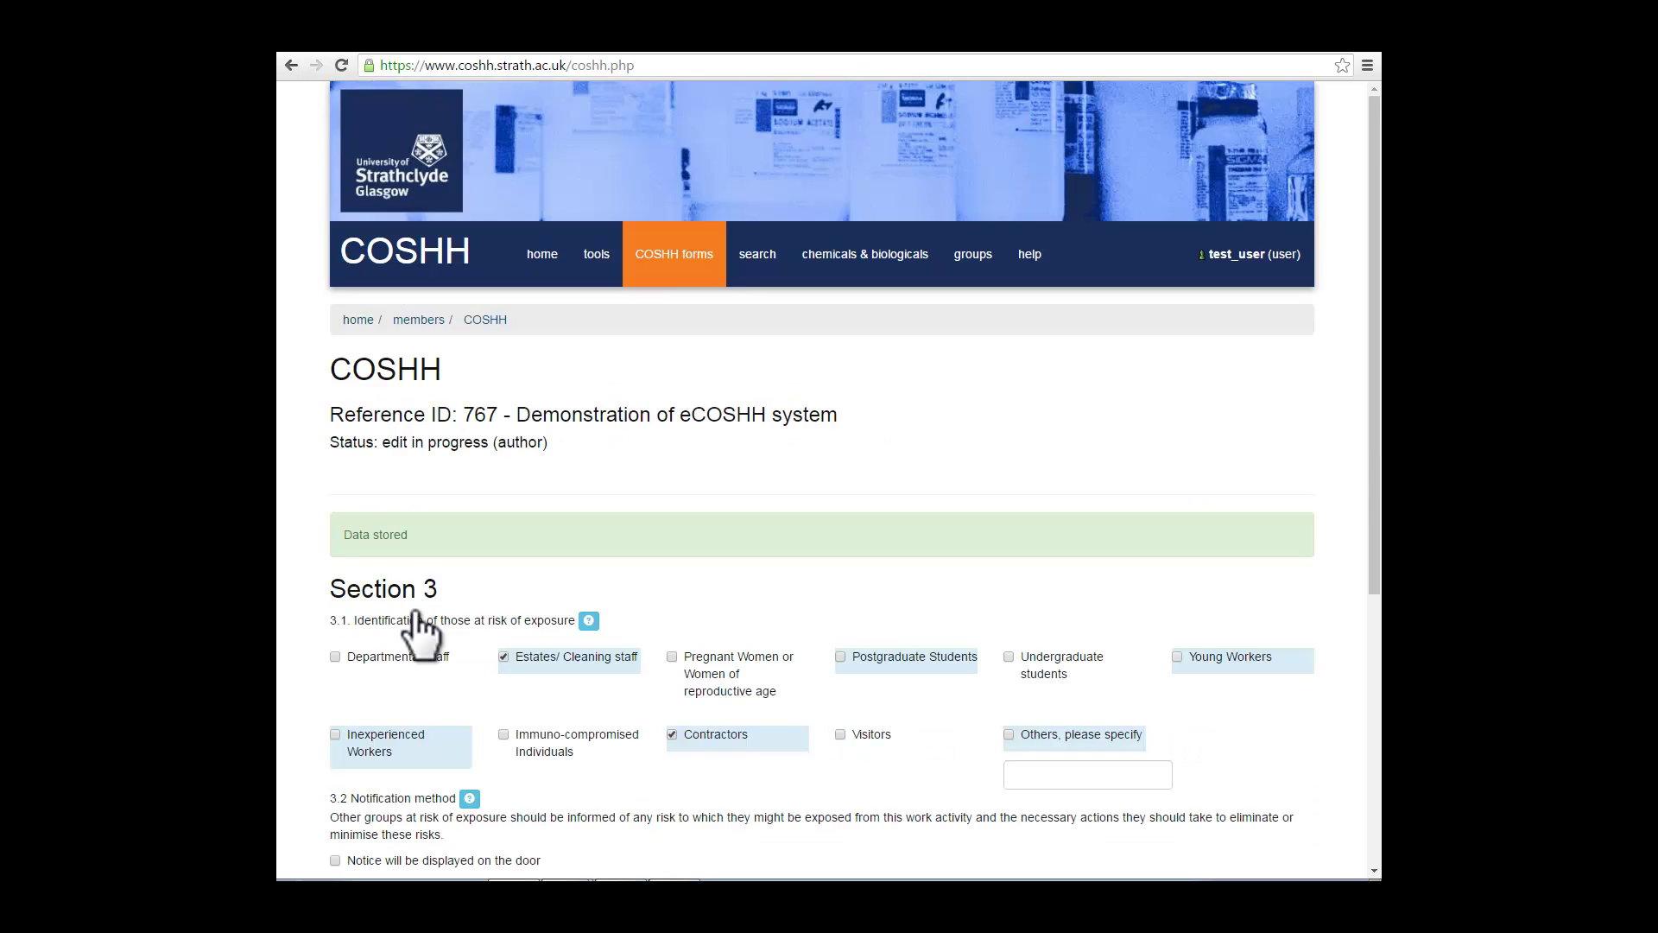
Step: Mark departmental staff and pregnant women as at risk, choose a bench notice, and save Section 3
scroll(420, 634, down, 3)
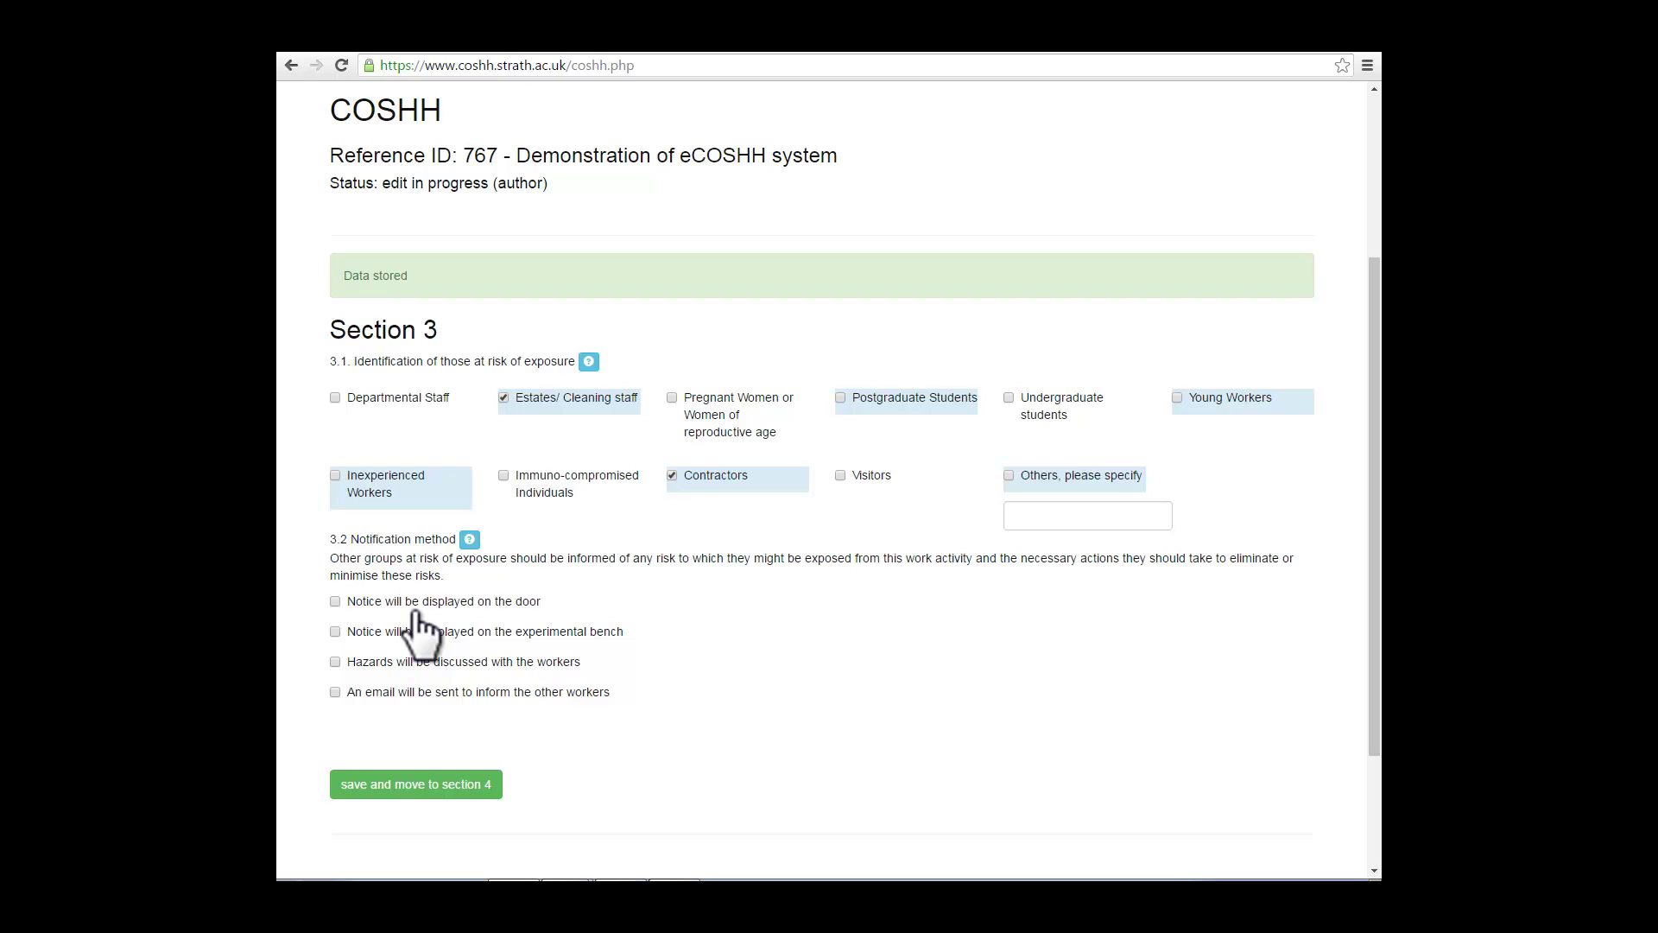
click(332, 397)
click(671, 396)
click(335, 631)
scroll(707, 749, down, 1)
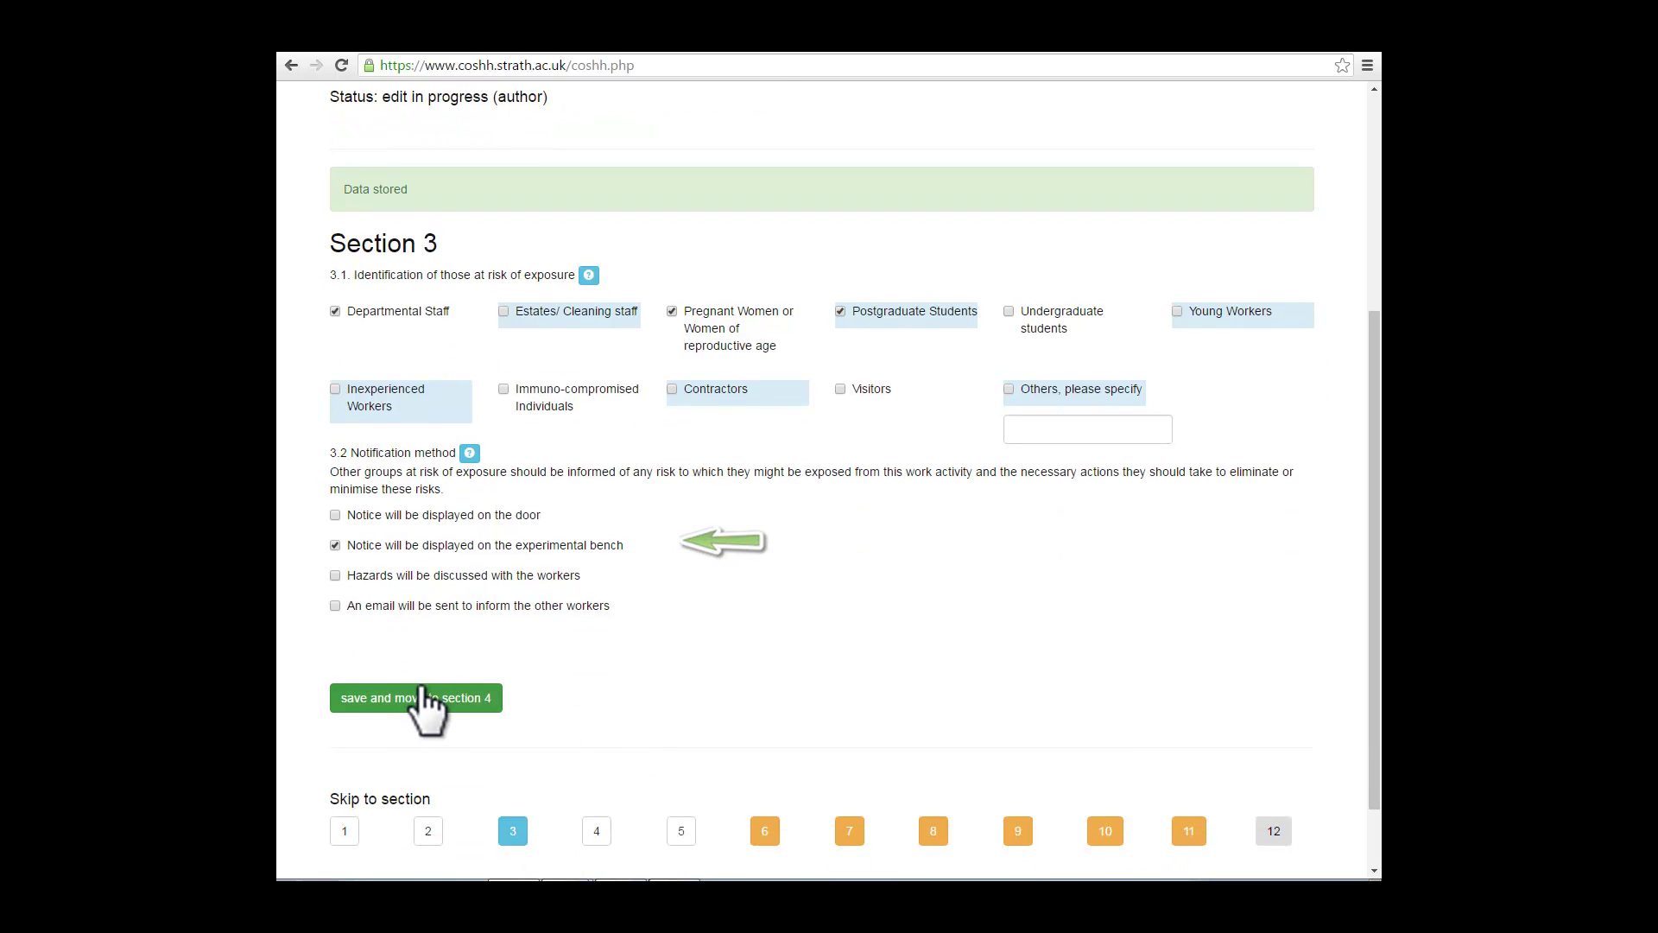
click(424, 700)
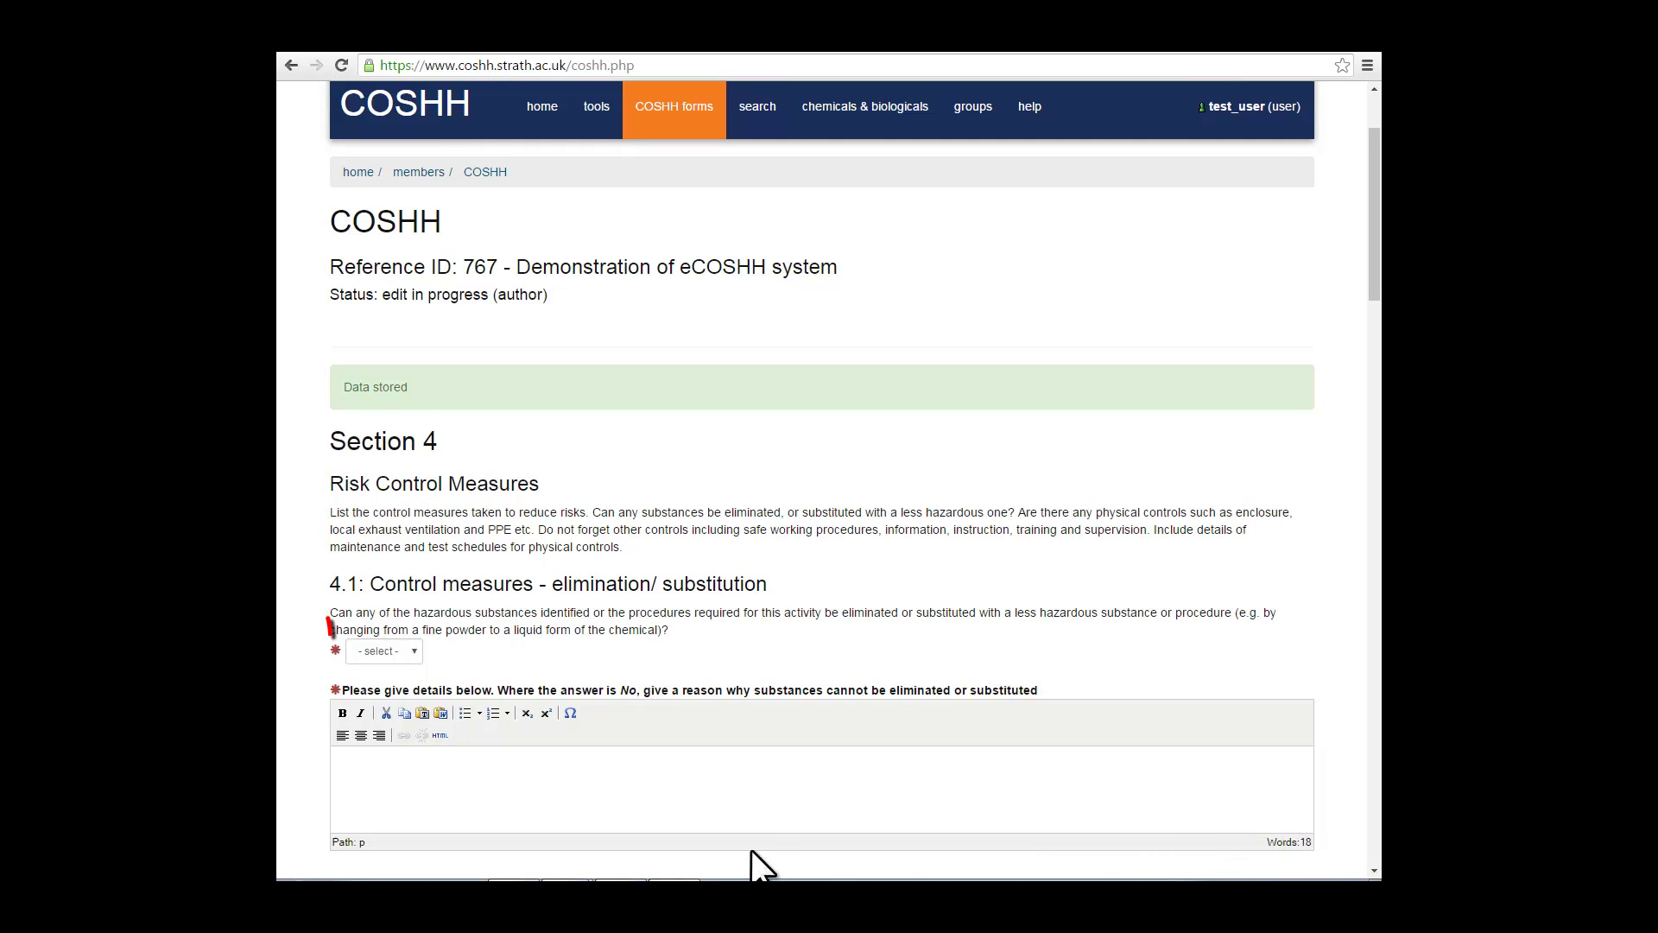
Step: Answer No to 4.1 elimination/substitution with the note 'WHere possible justify your response'
click(416, 650)
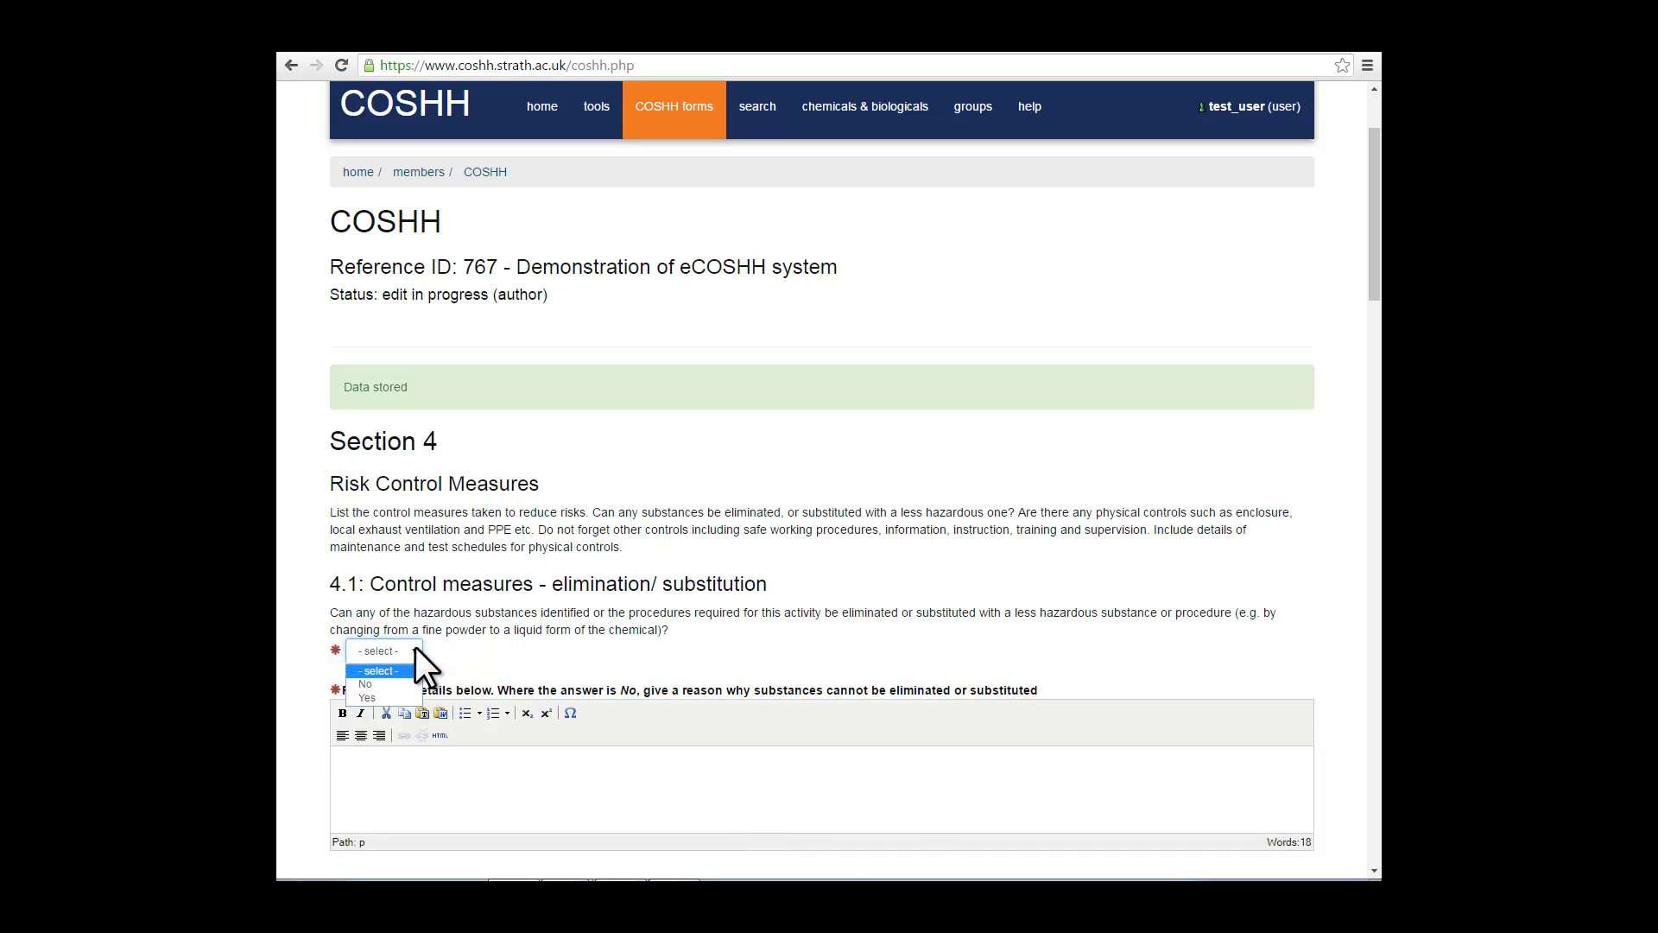
click(401, 684)
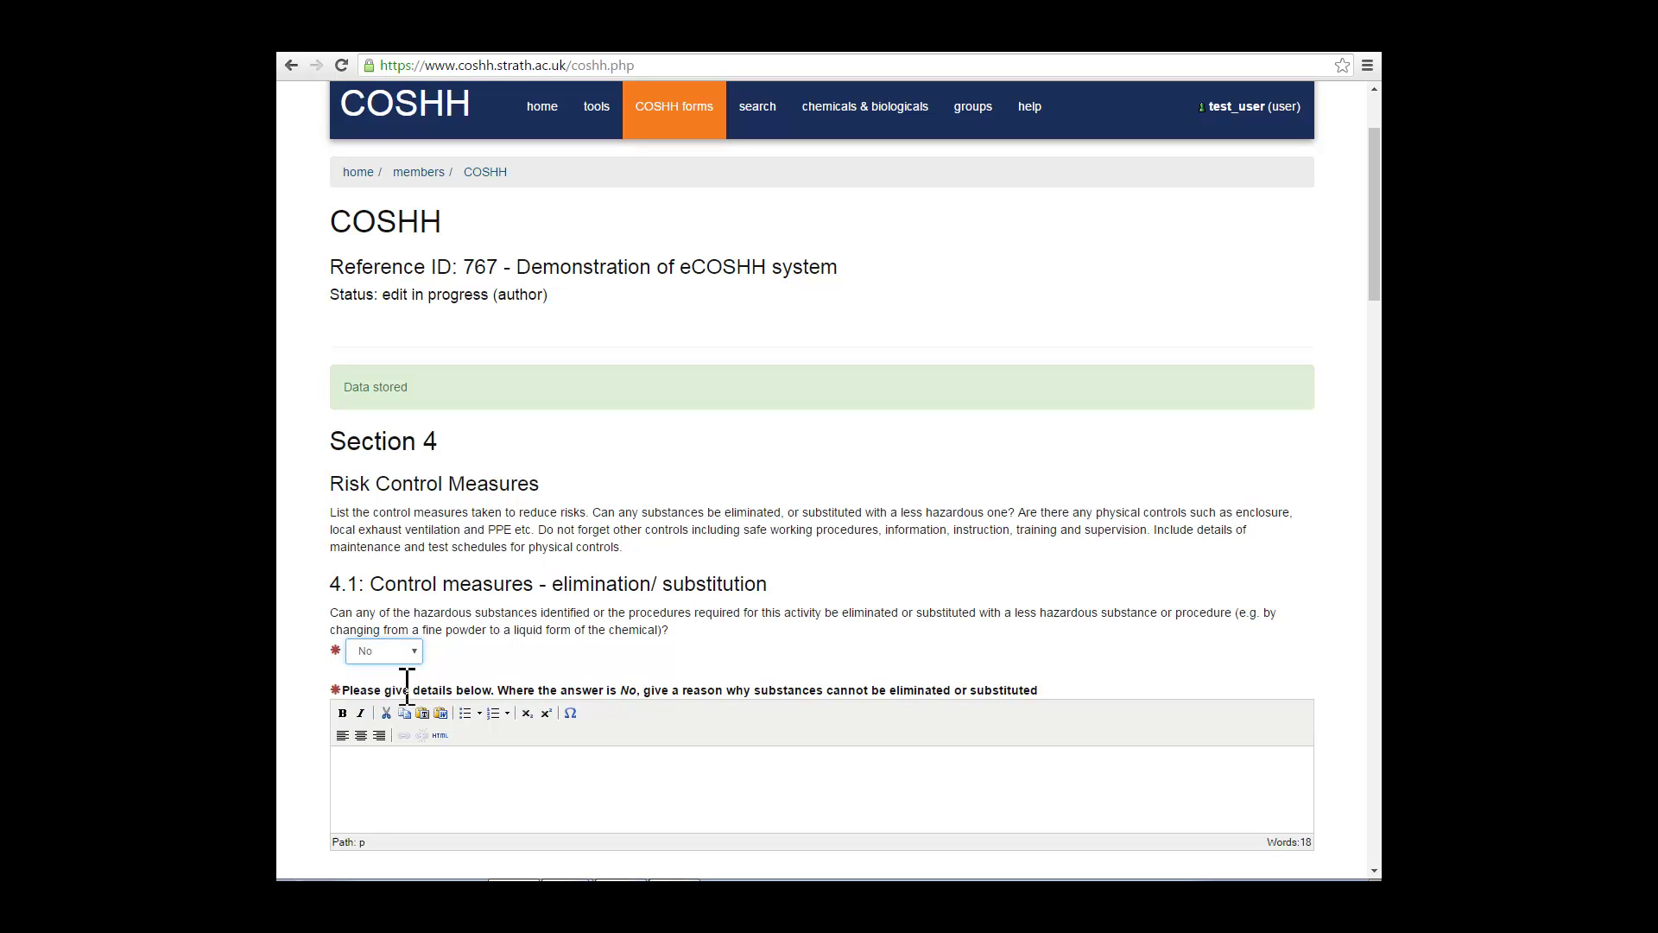
click(391, 764)
text(WHere po)
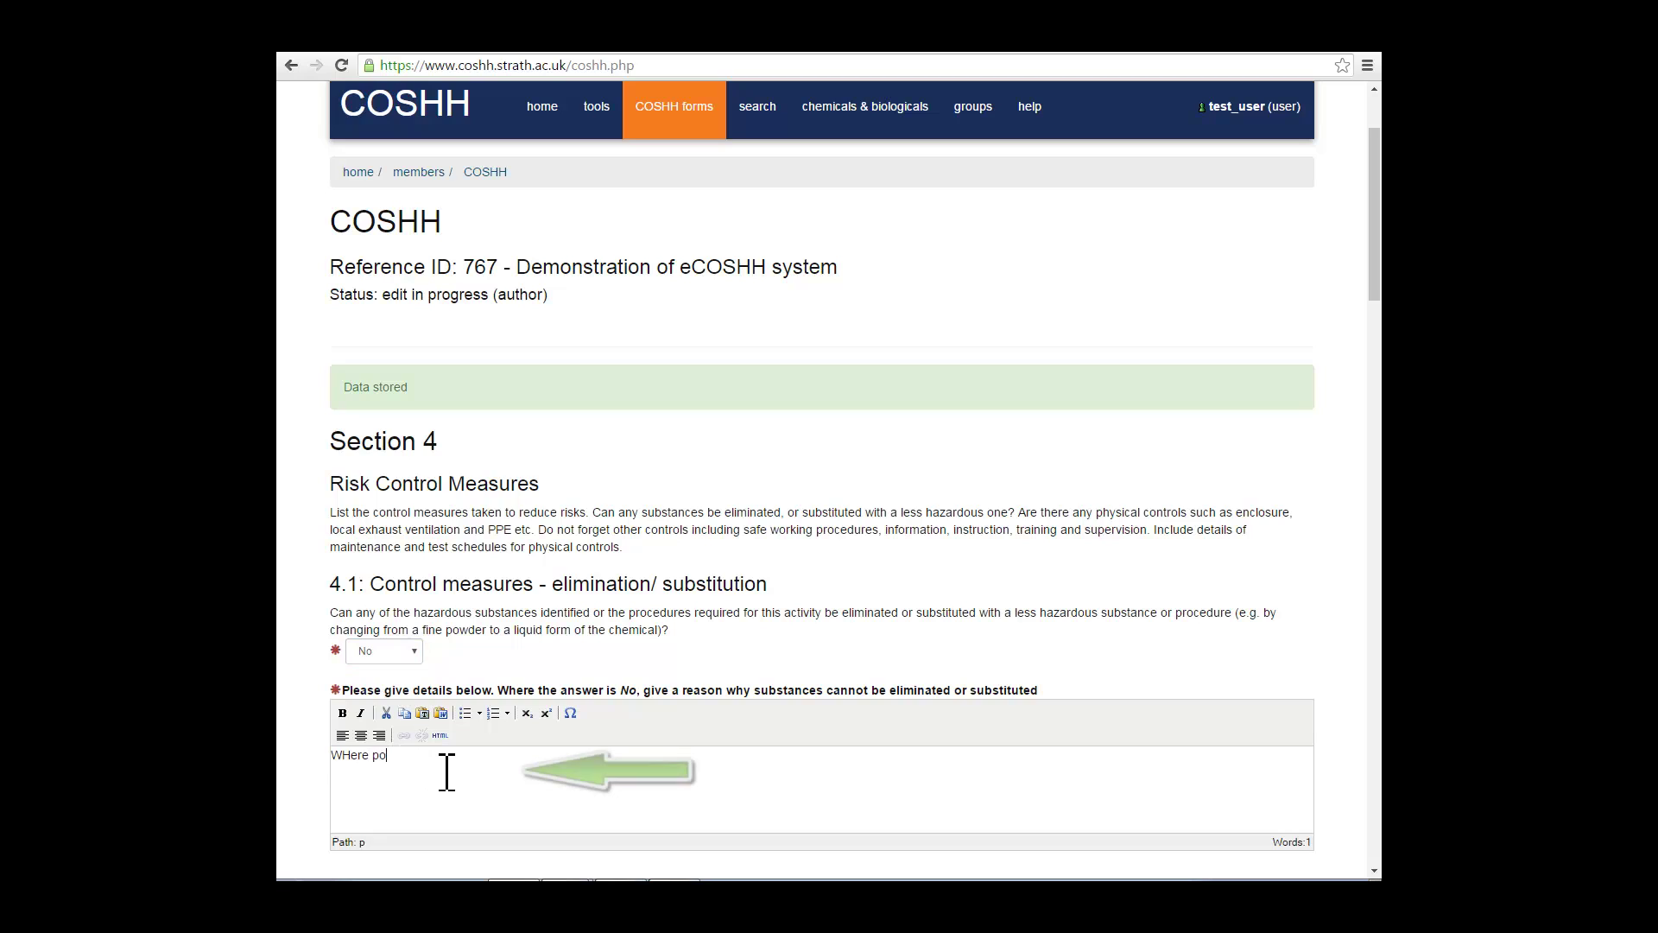
text(ssible)
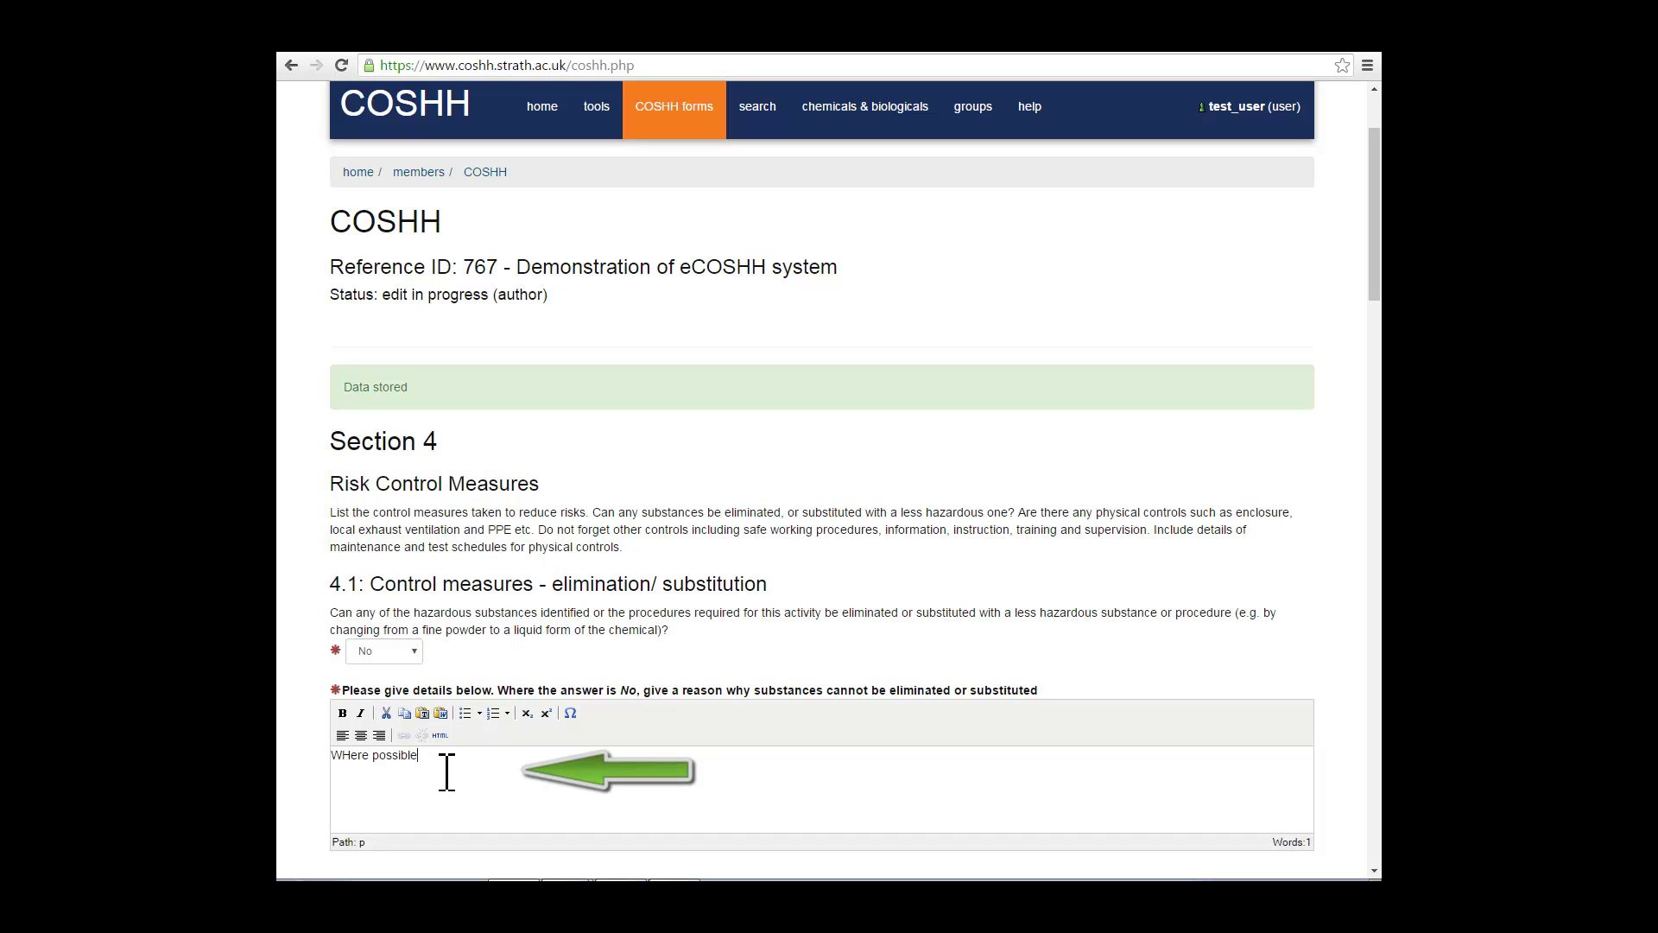
text( ju)
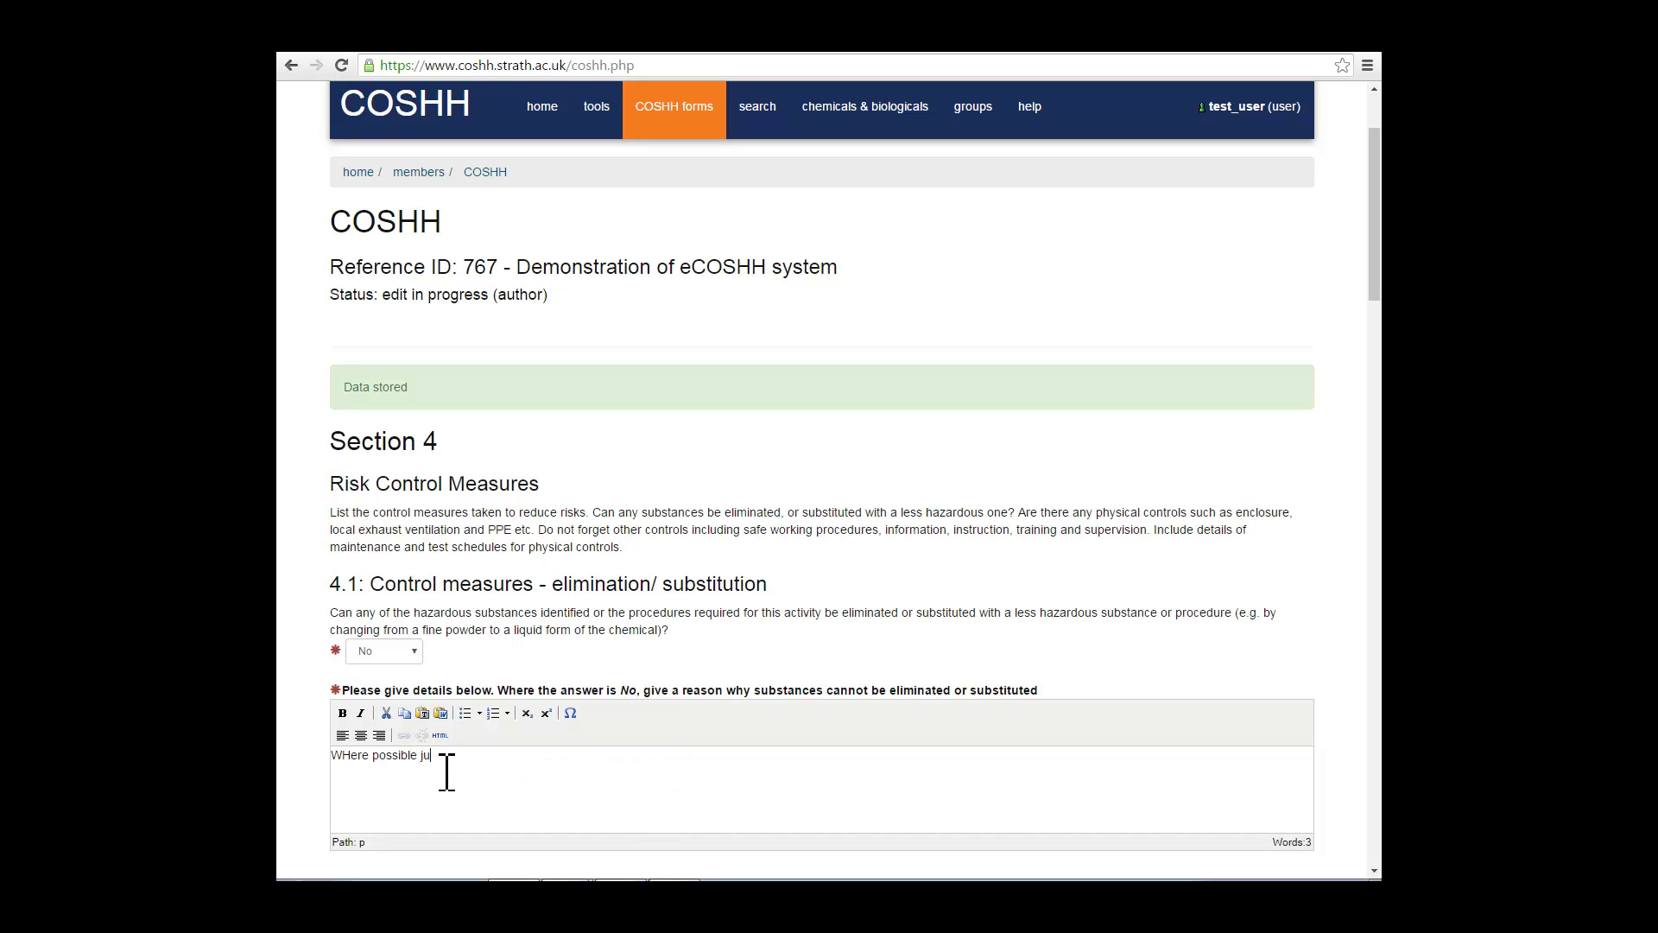
text(stify your response.)
scroll(447, 773, down, 3)
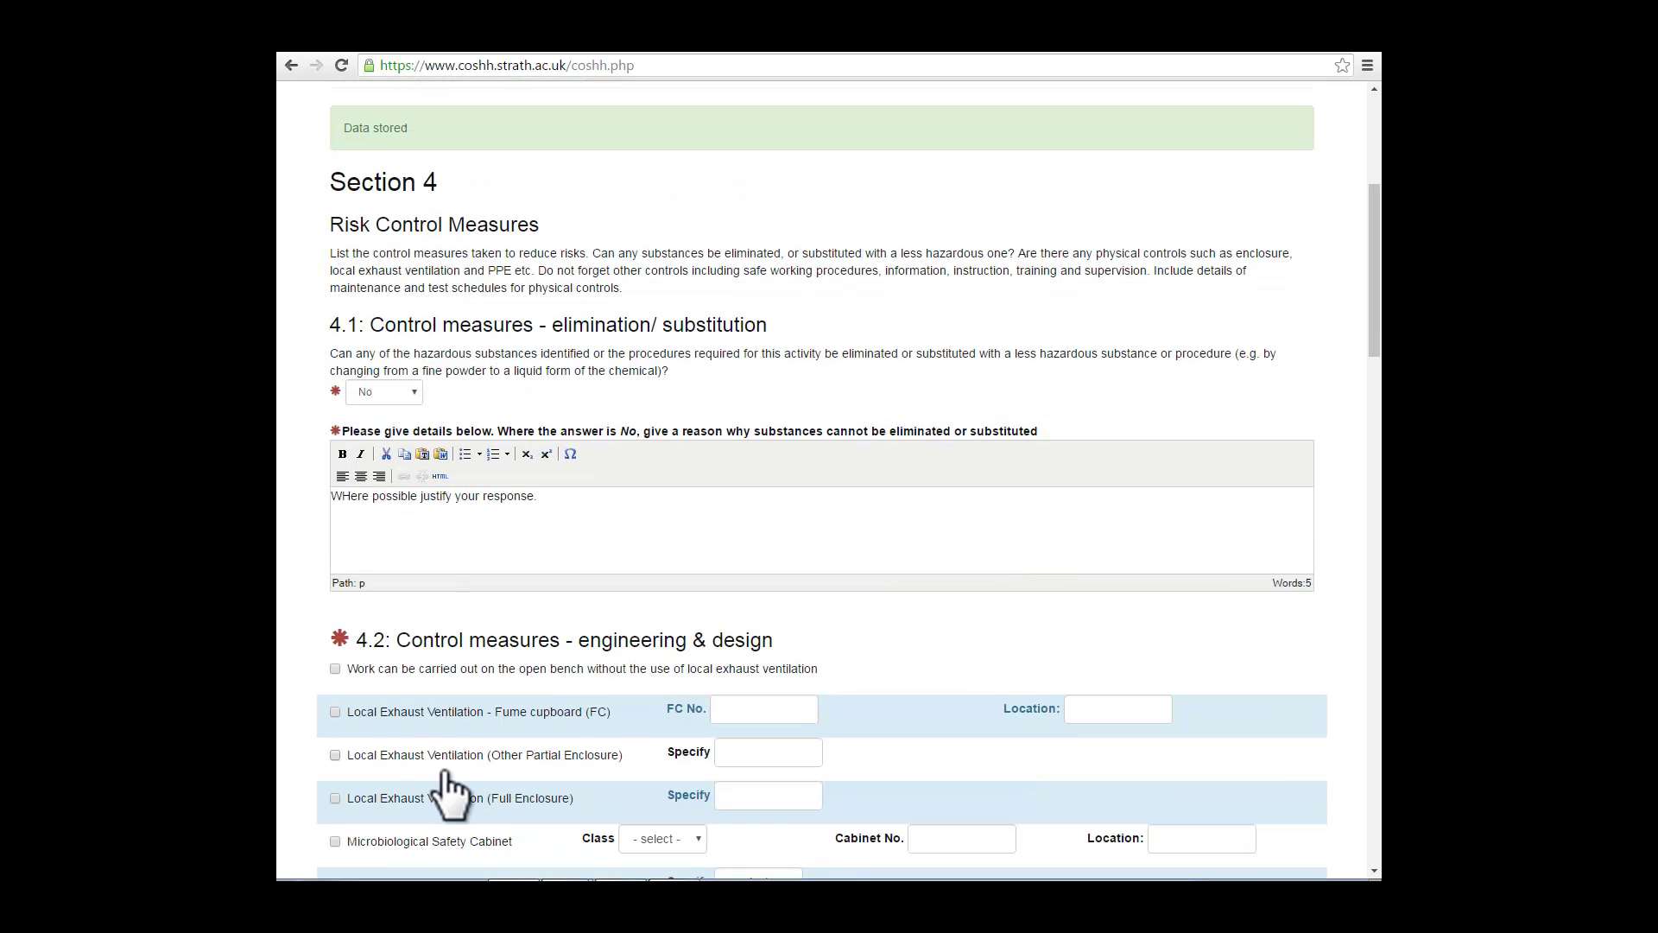
Step: Enter fume cupboard number 1234 with location TG
scroll(444, 772, down, 4)
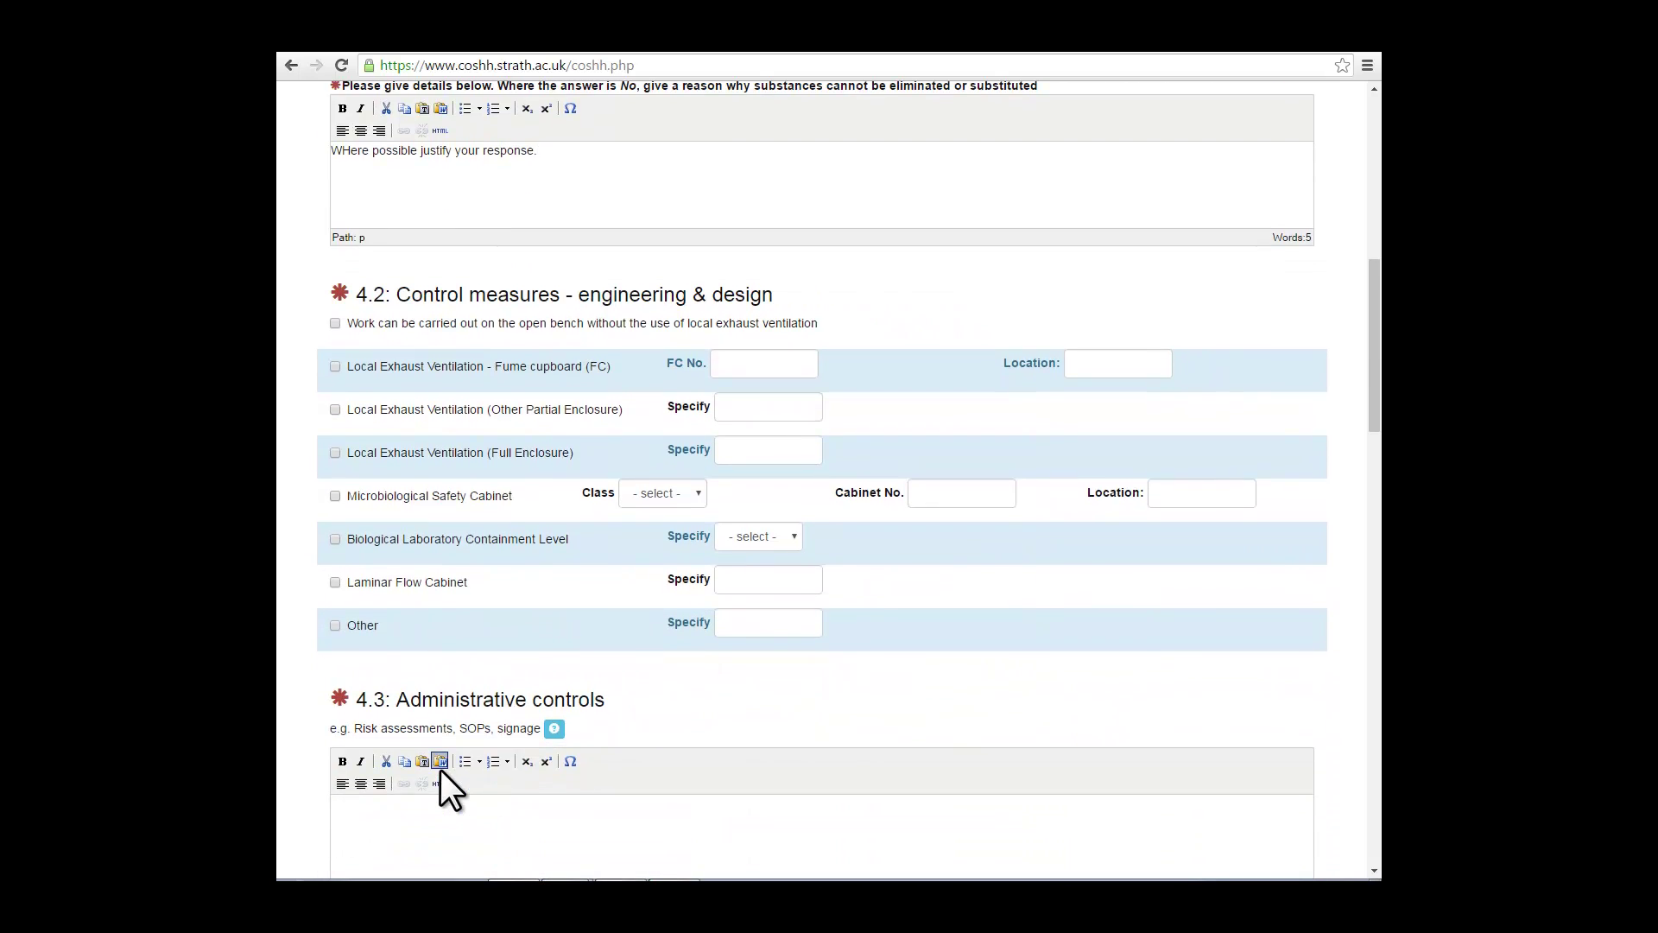
scroll(442, 769, down, 1)
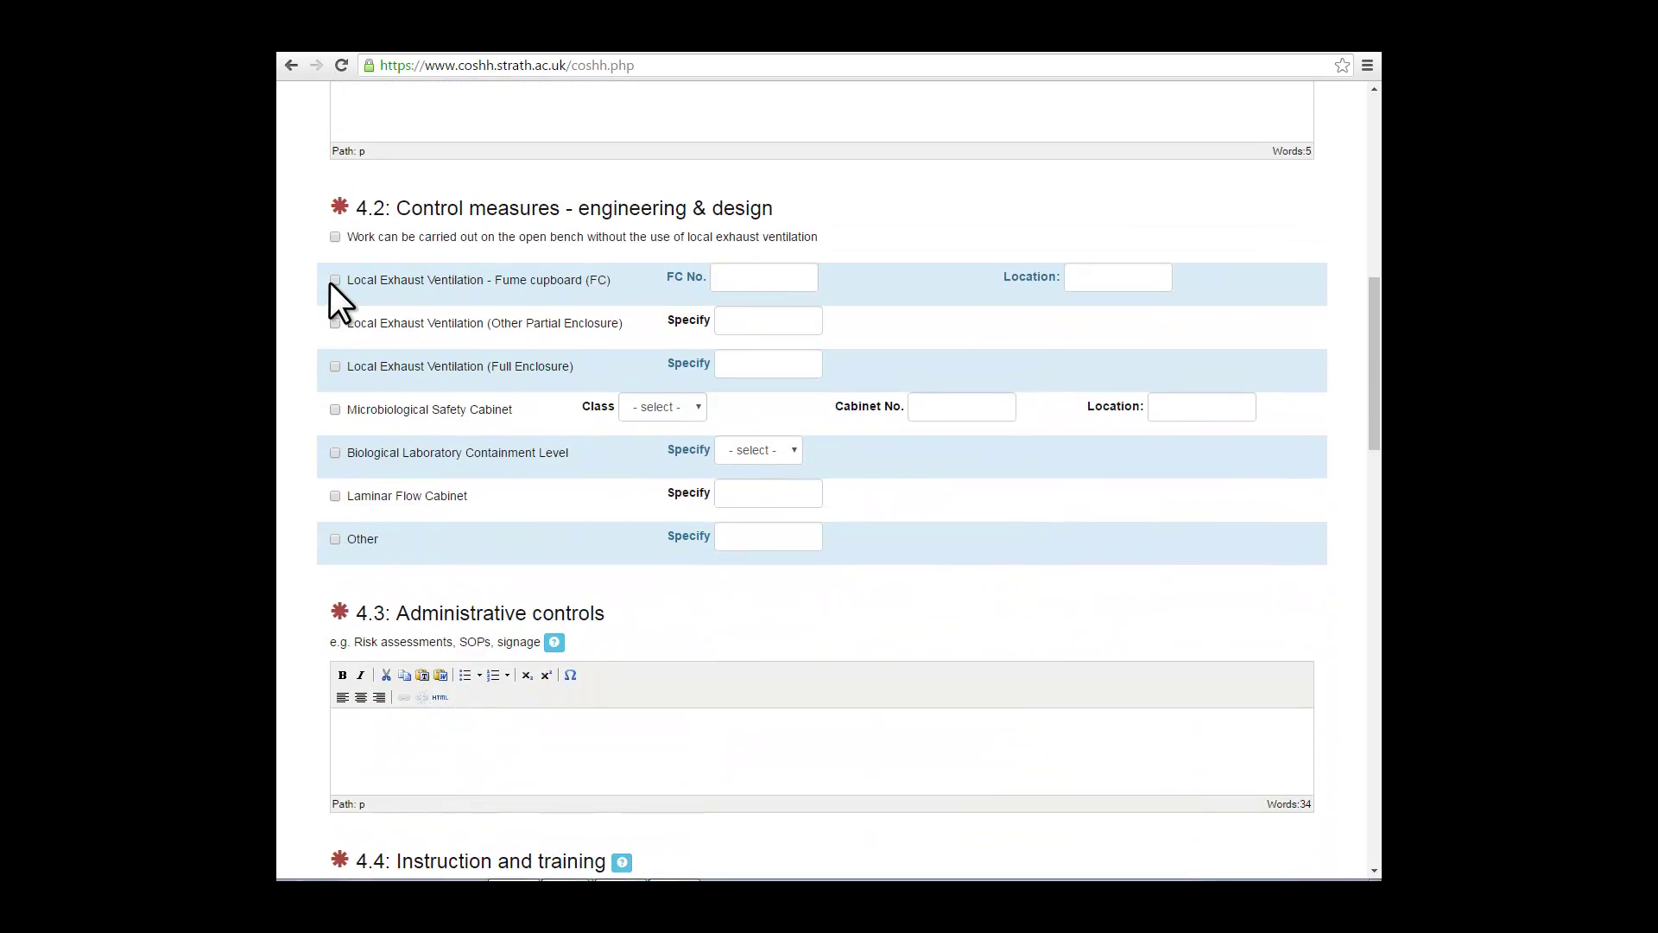
click(763, 276)
text(1234)
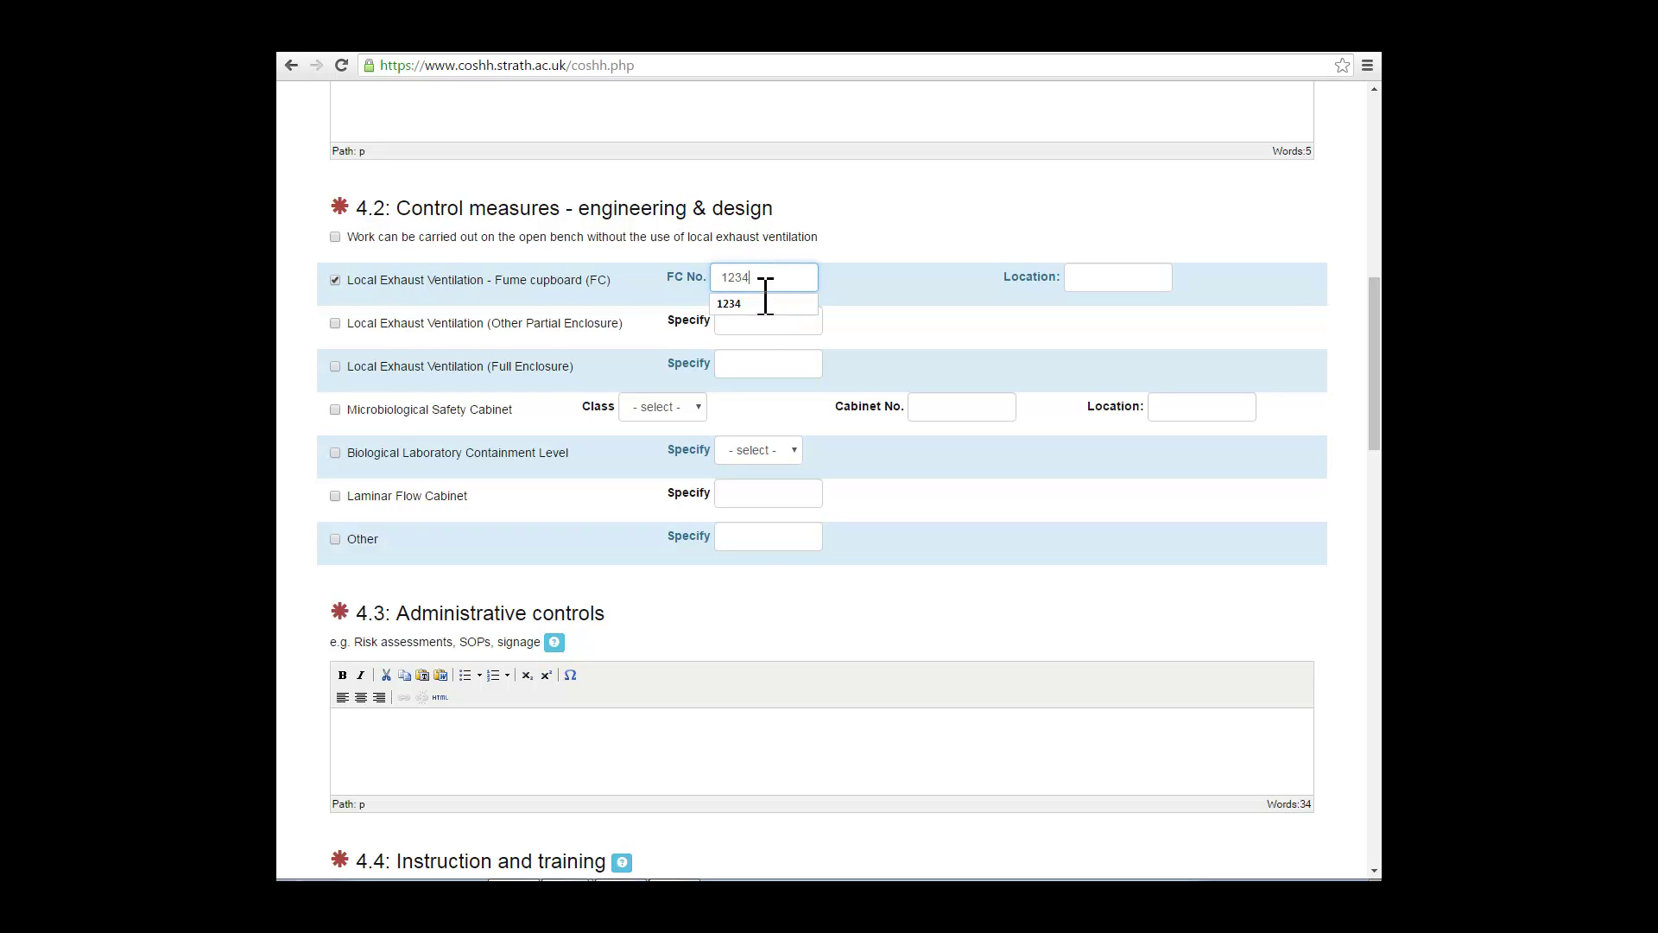
click(766, 302)
click(1088, 276)
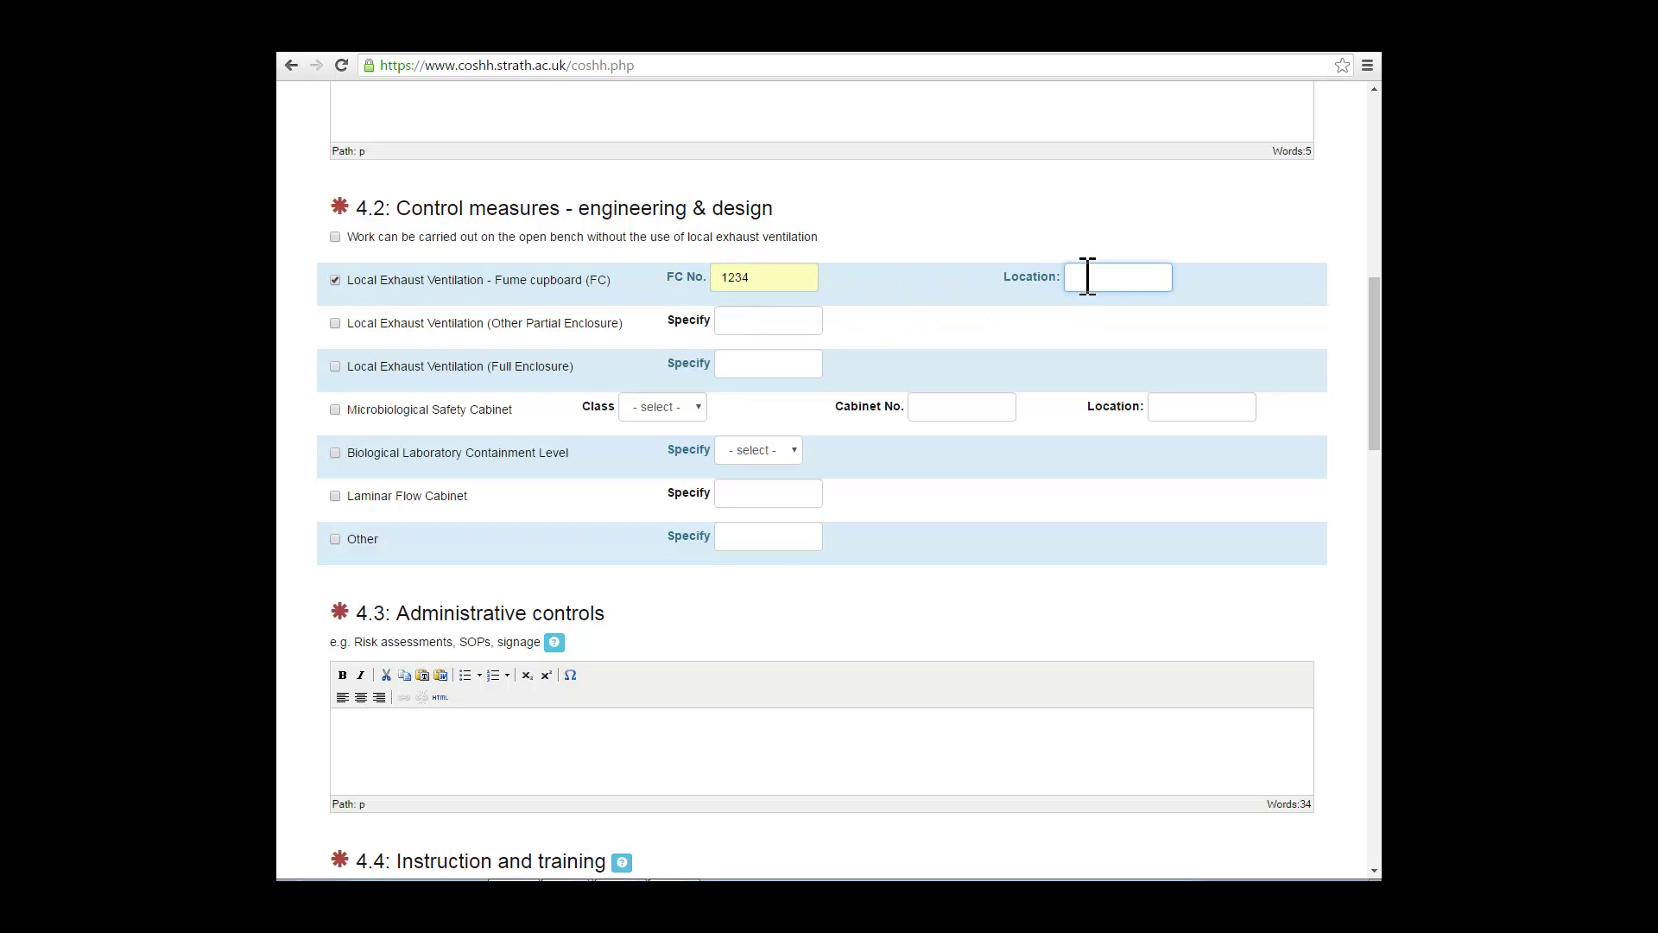
text(T)
key(Down)
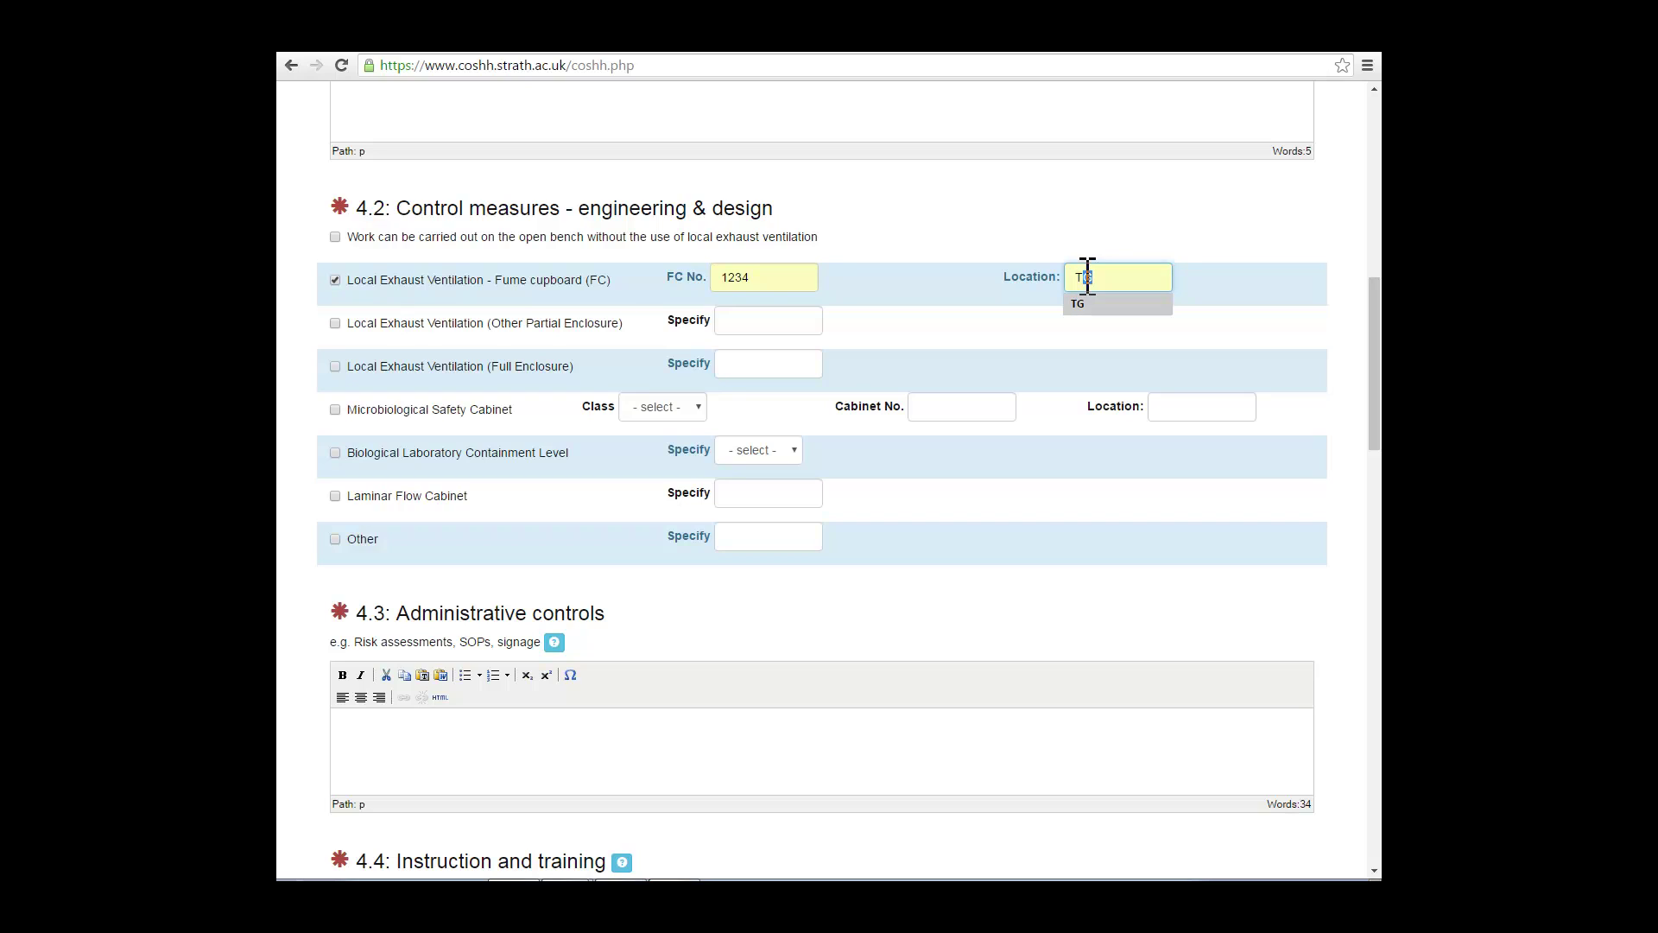
key(Tab)
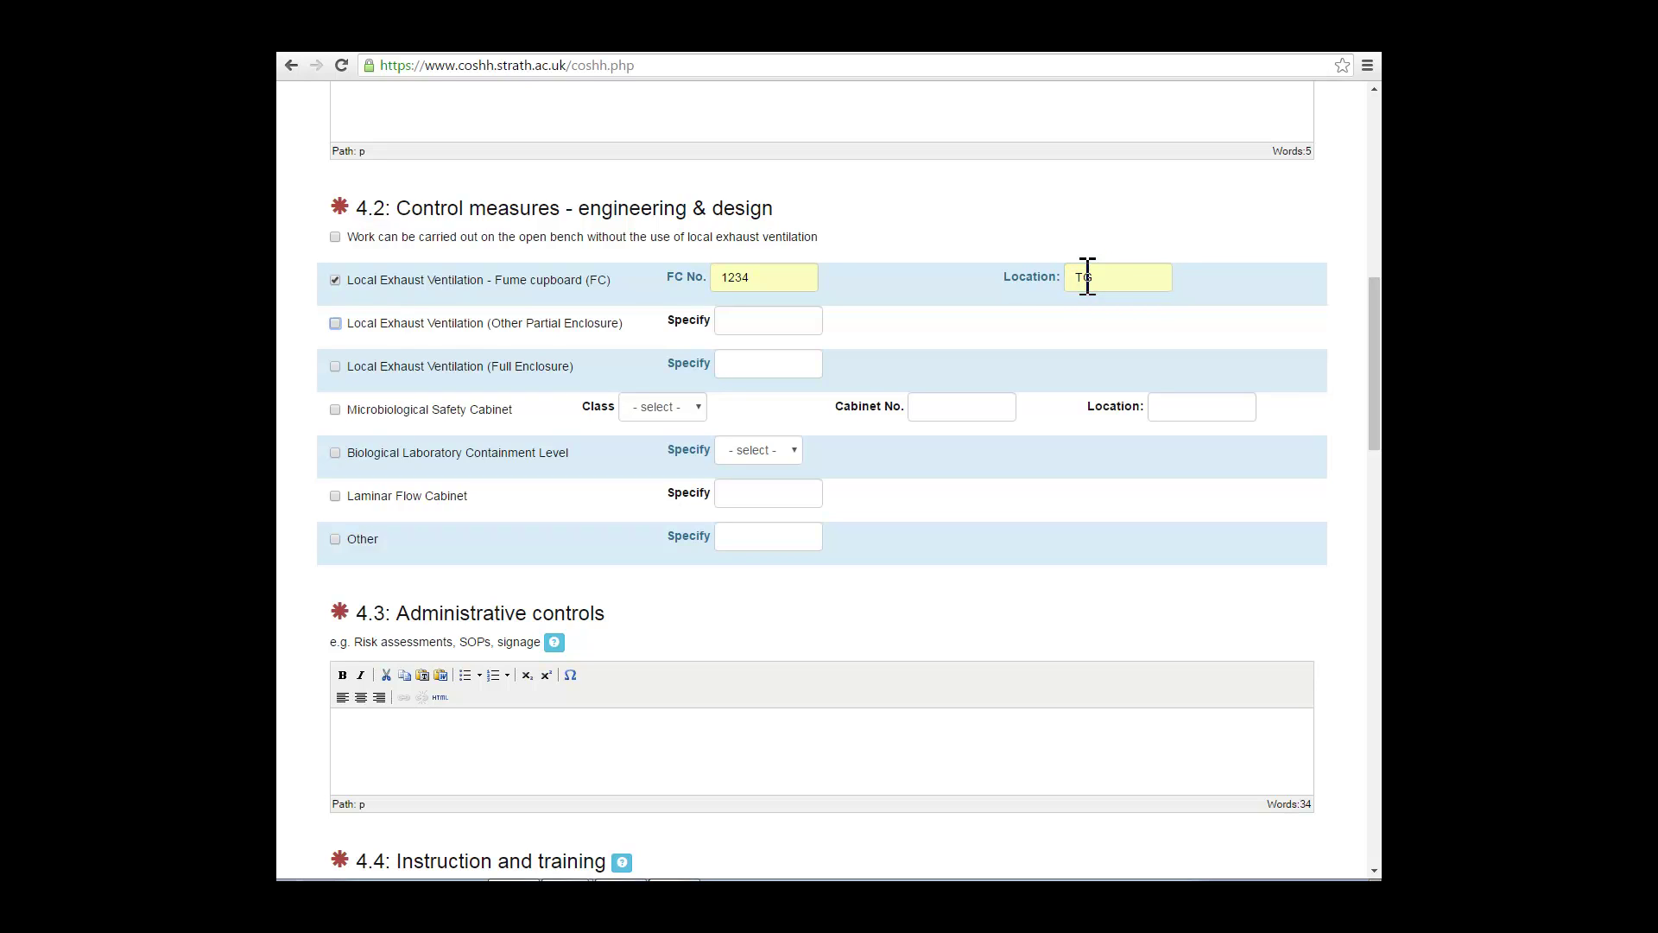
Step: Leave the safety cabinet class, containment level, cabinet number and location empty
click(697, 406)
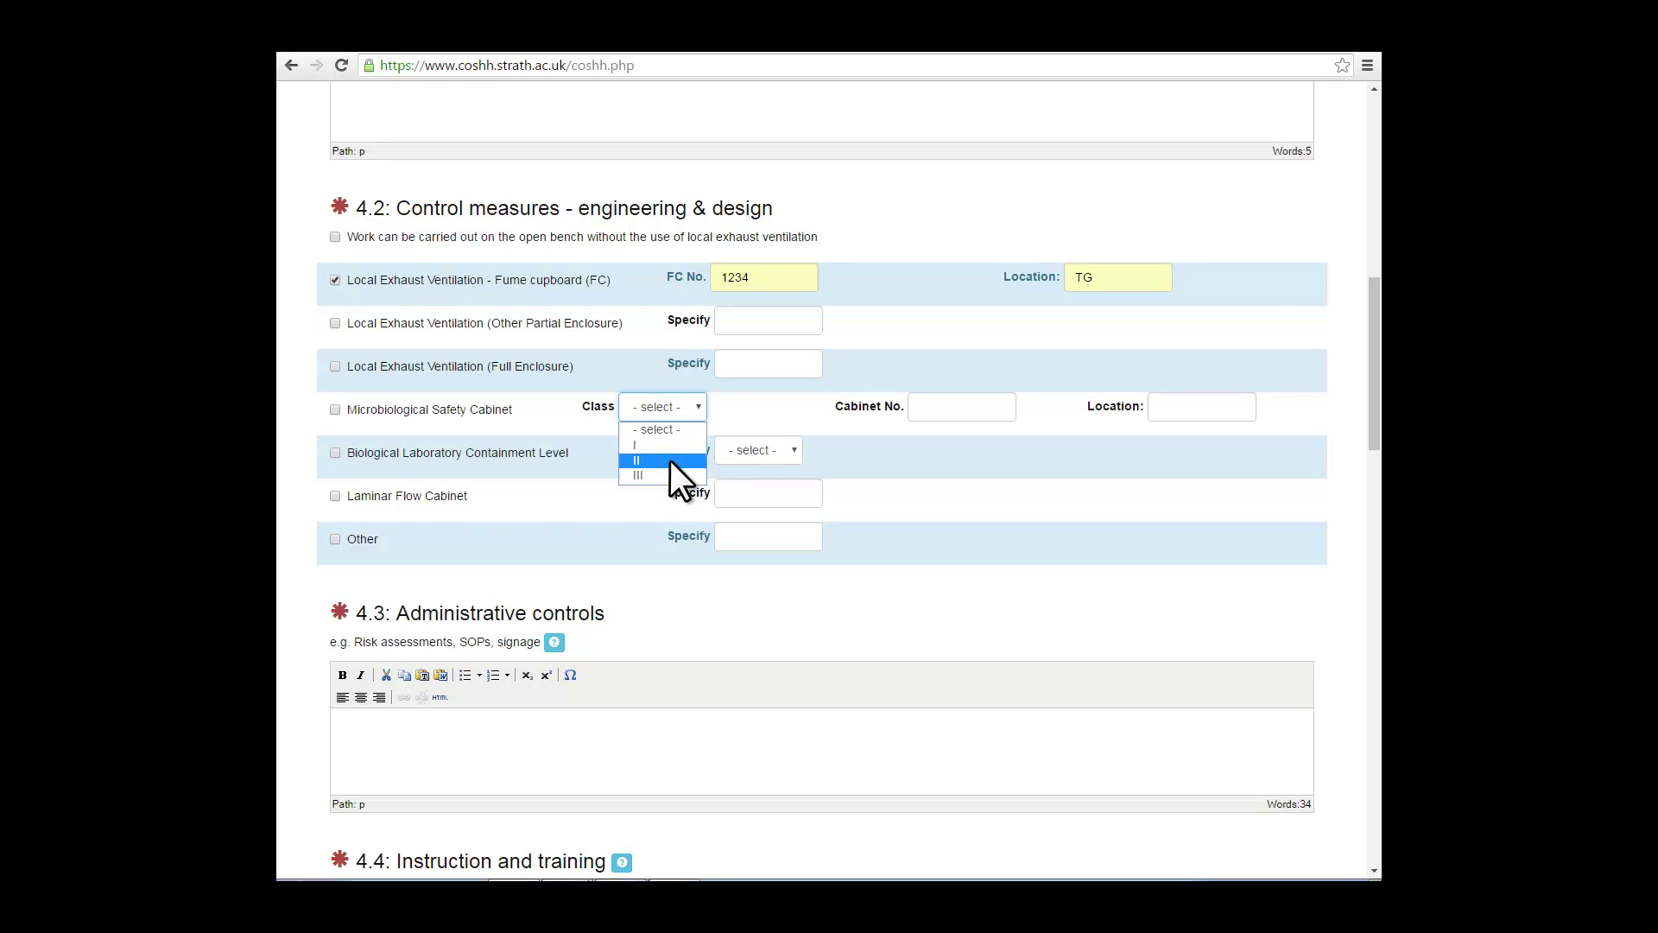
click(696, 402)
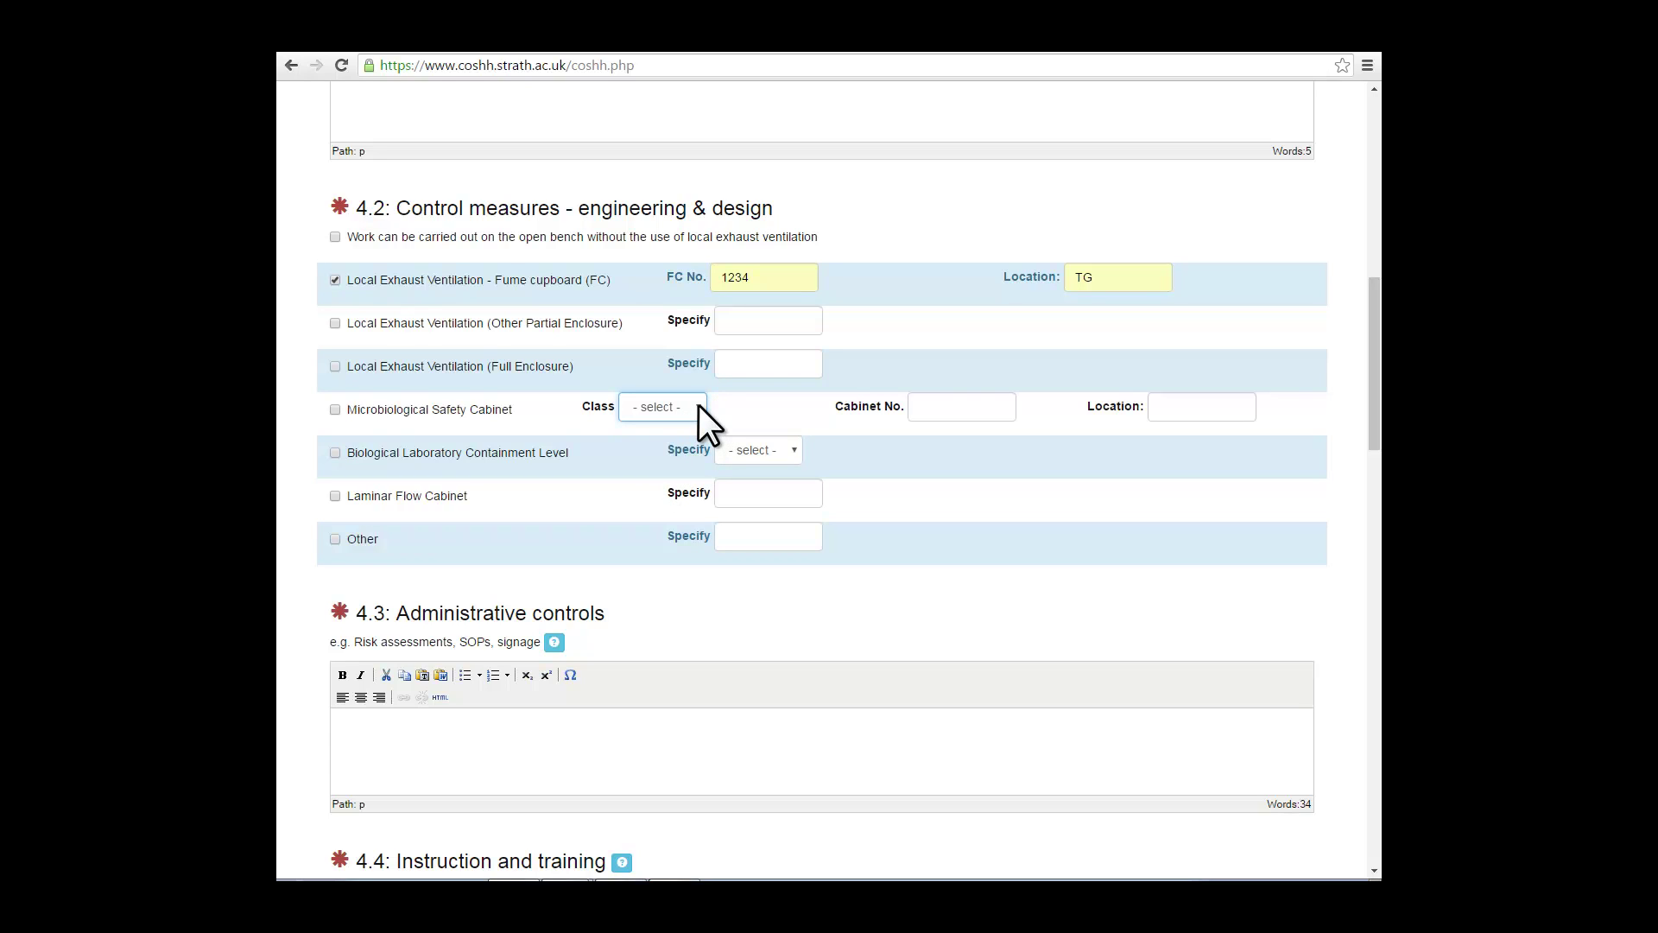
click(698, 406)
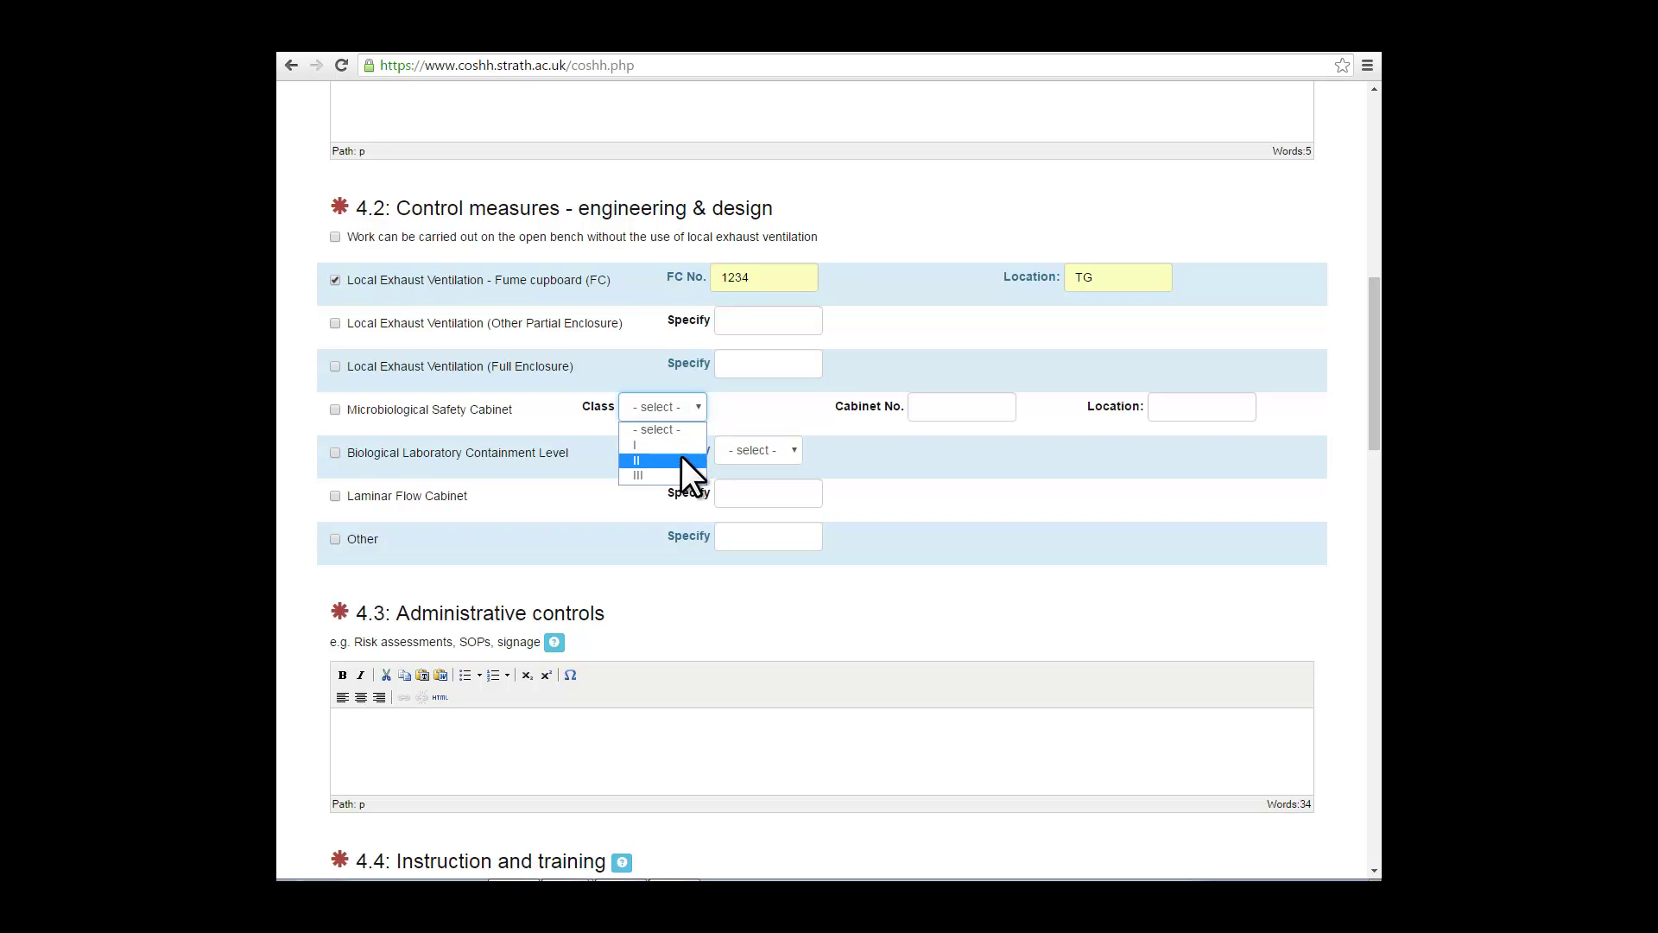
click(700, 406)
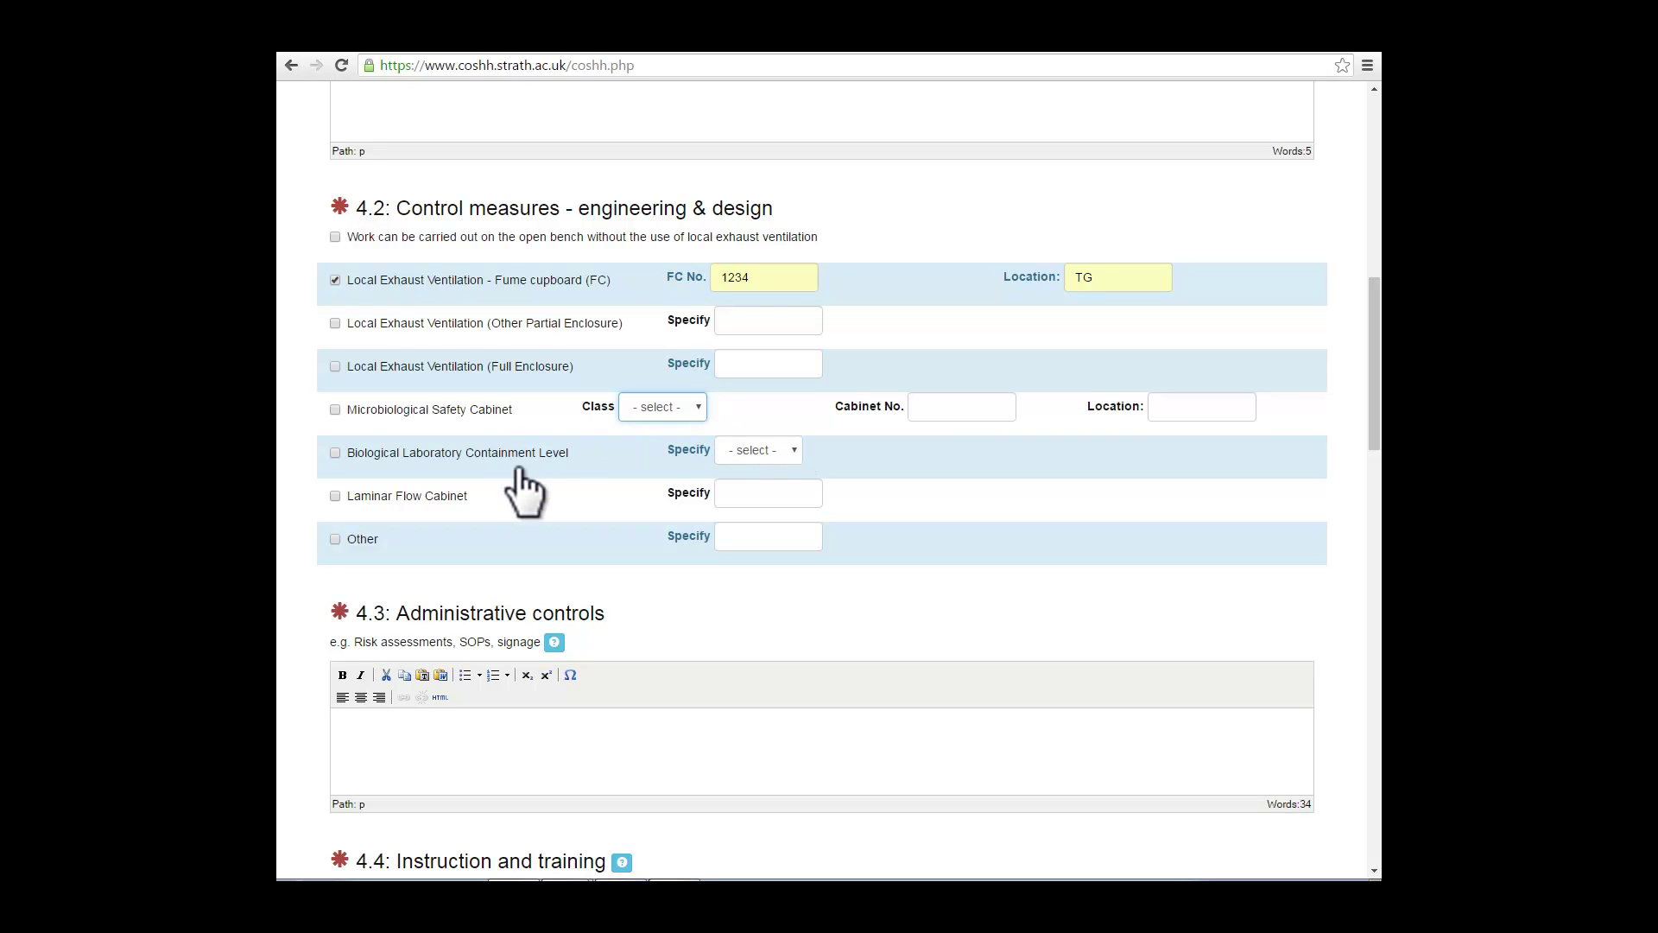
click(798, 448)
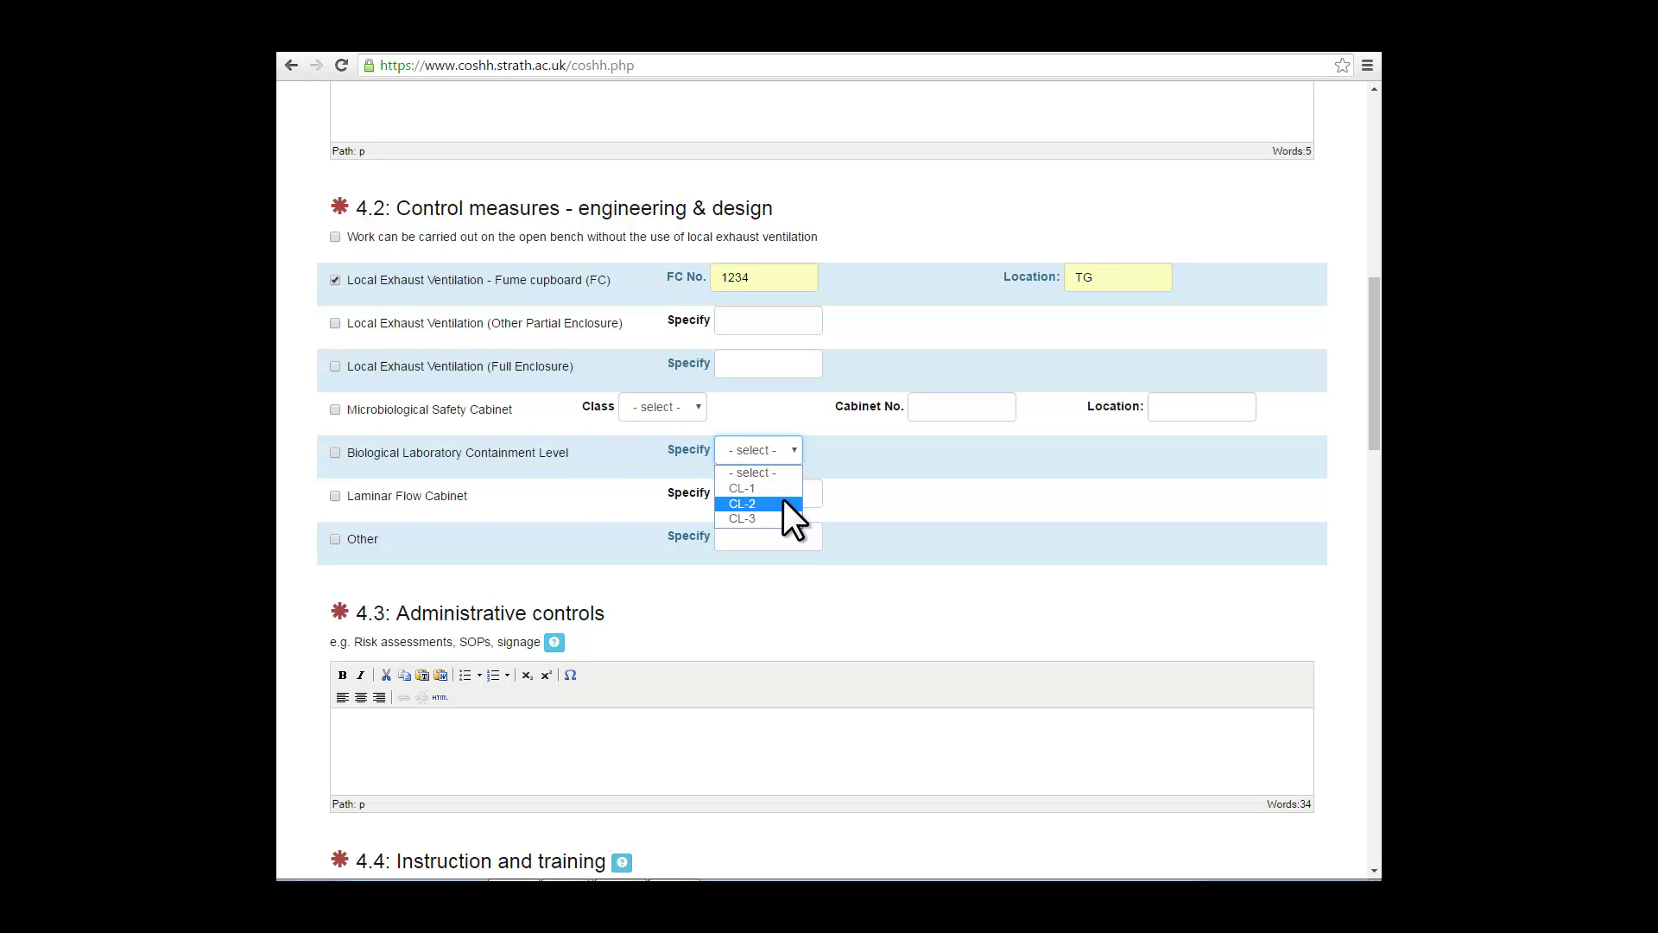
click(796, 473)
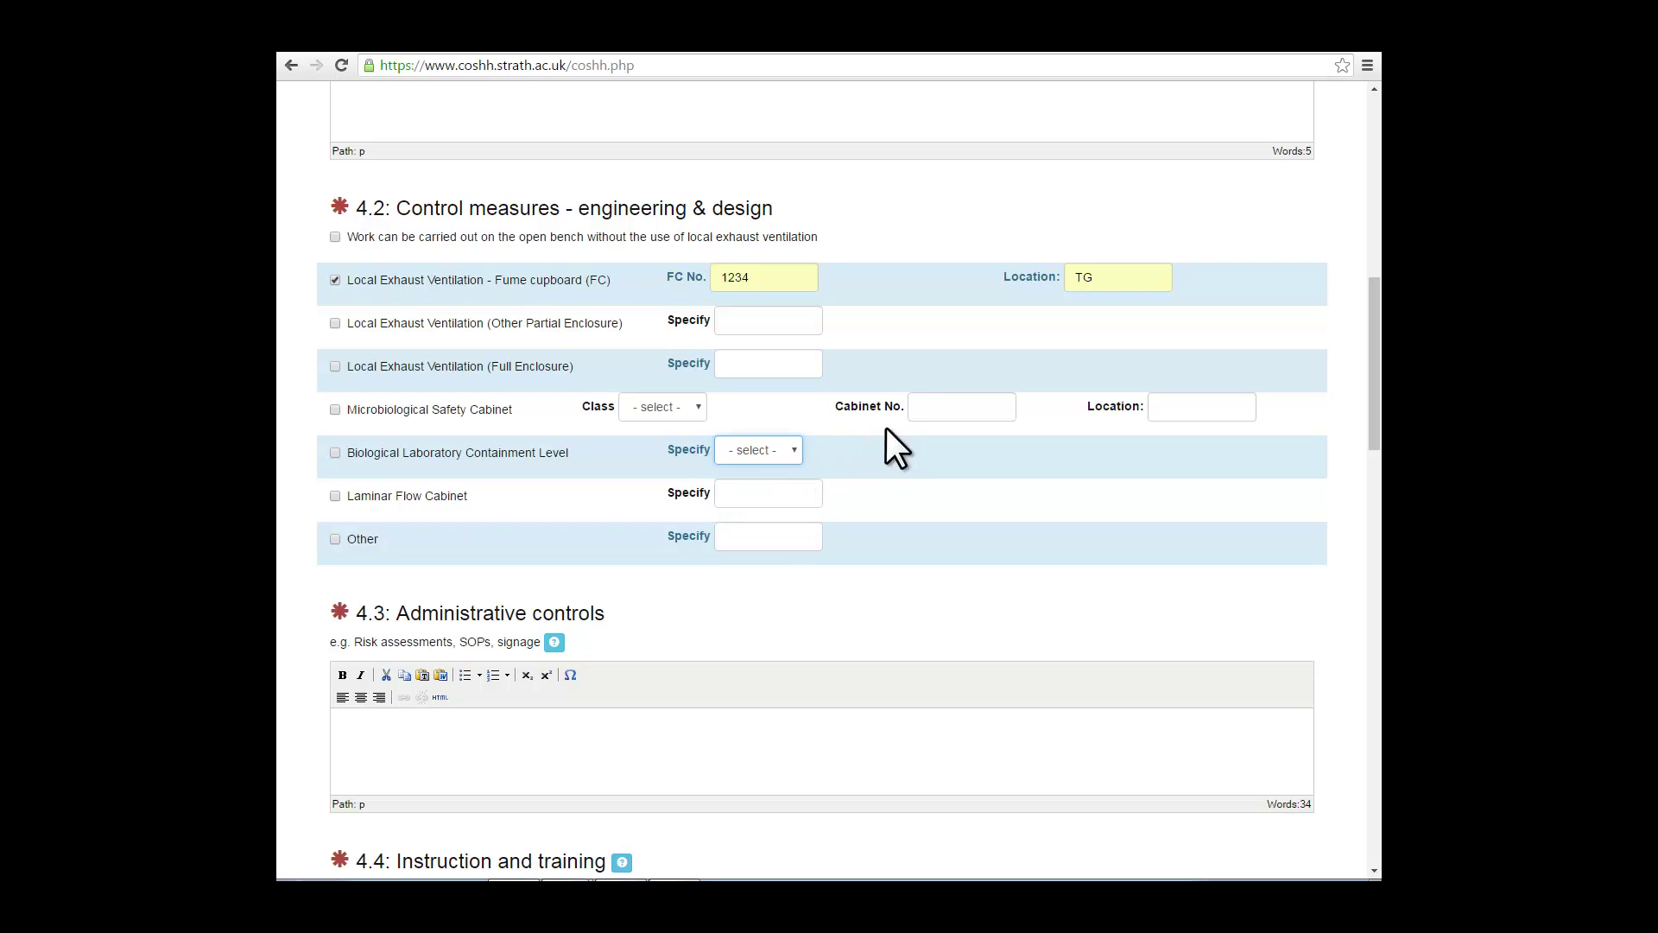
click(938, 407)
text(123)
click(1191, 412)
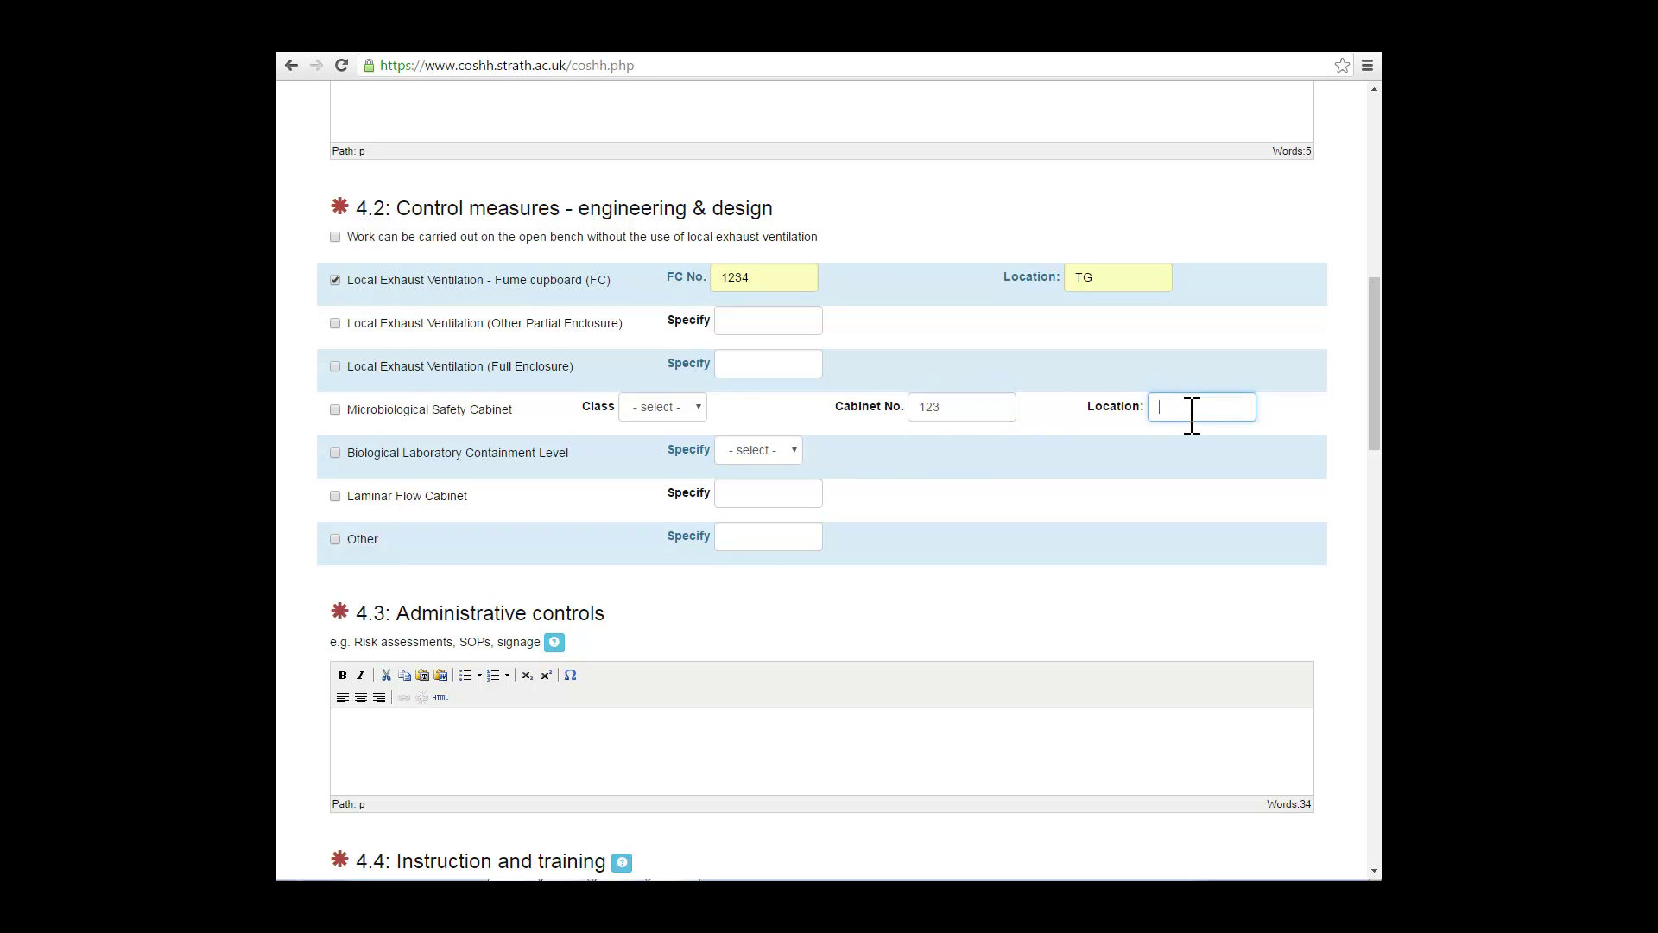
text(SIPBS)
key(BackSpace)
key(BackSpace)
key(BackSpace)
key(BackSpace)
click(976, 419)
key(BackSpace)
key(BackSpace)
key(BackSpace)
scroll(974, 421, down, 3)
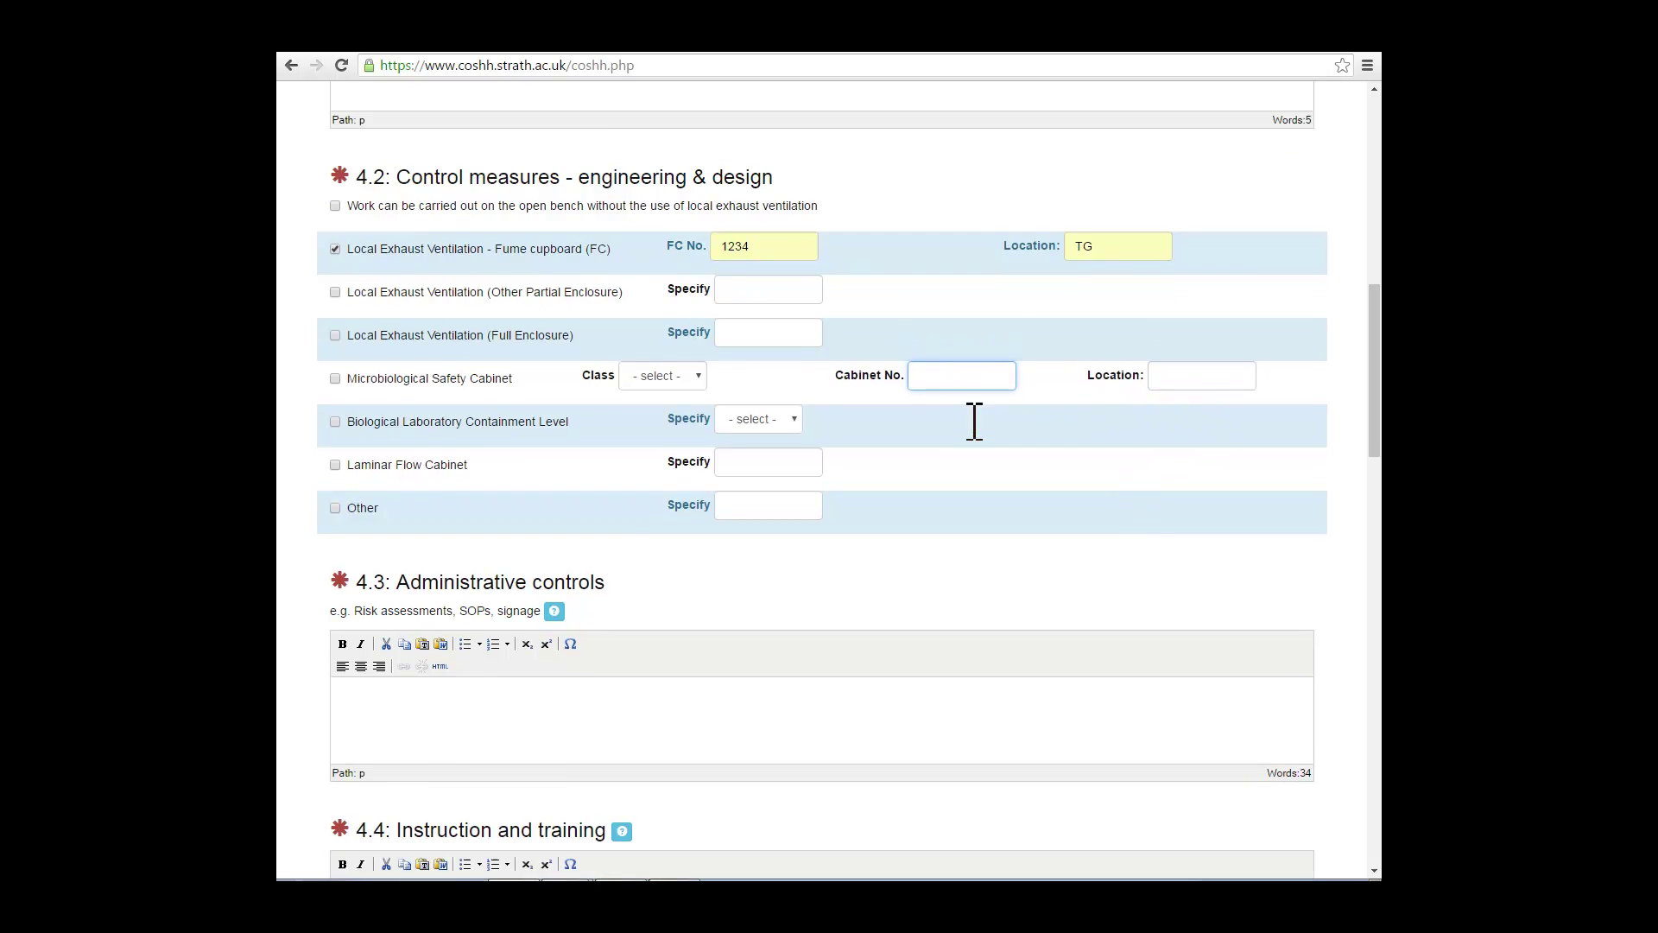
Step: Write 'Enter text as required' under administrative controls and 'Again enter text as required' under instruction and training
click(378, 474)
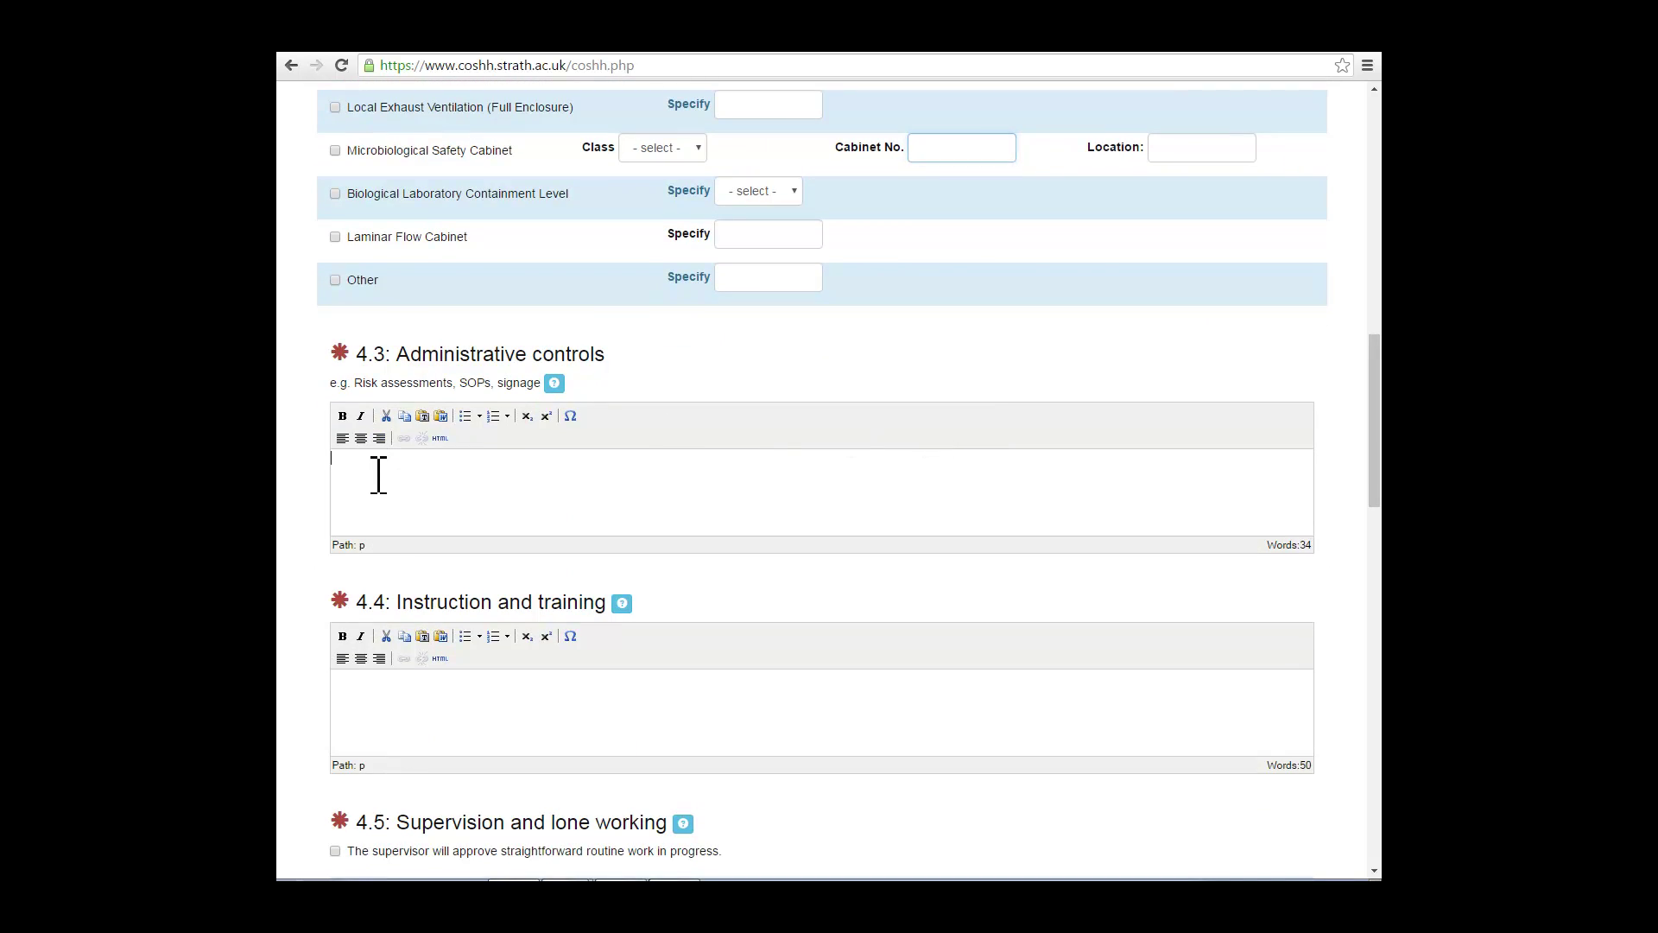
text(Enter text as required)
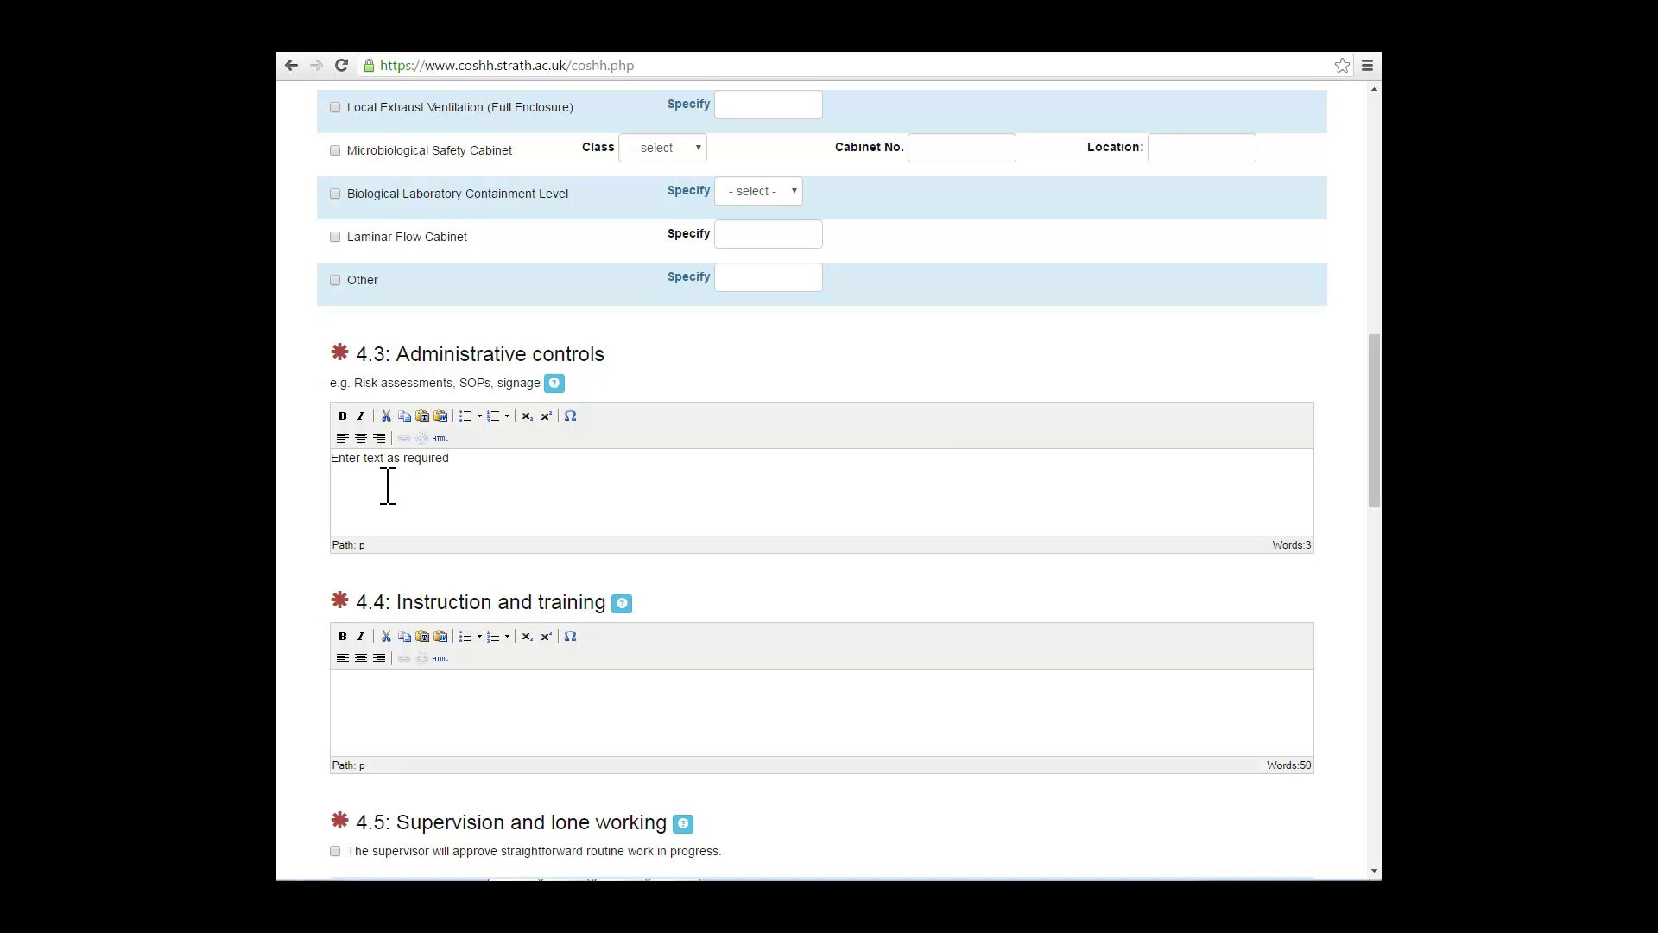
click(376, 687)
text(Again enter text as required)
scroll(376, 687, down, 6)
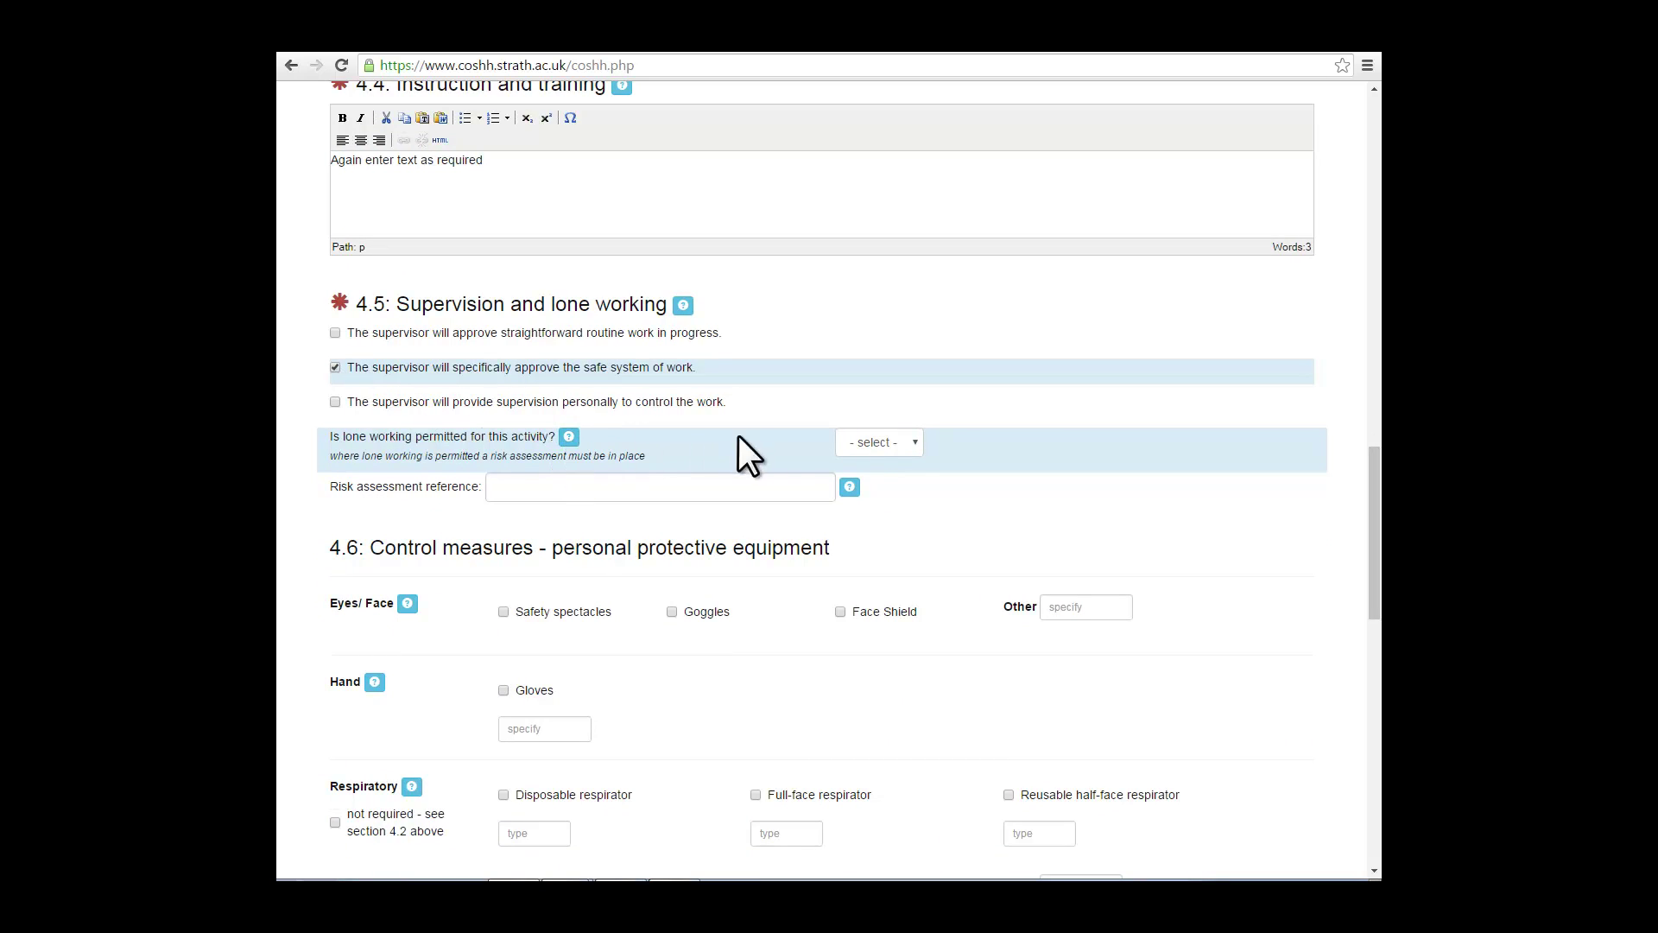
Step: Set lone working permitted to Yes with reference 'Risk assessment ref. 5'
click(568, 436)
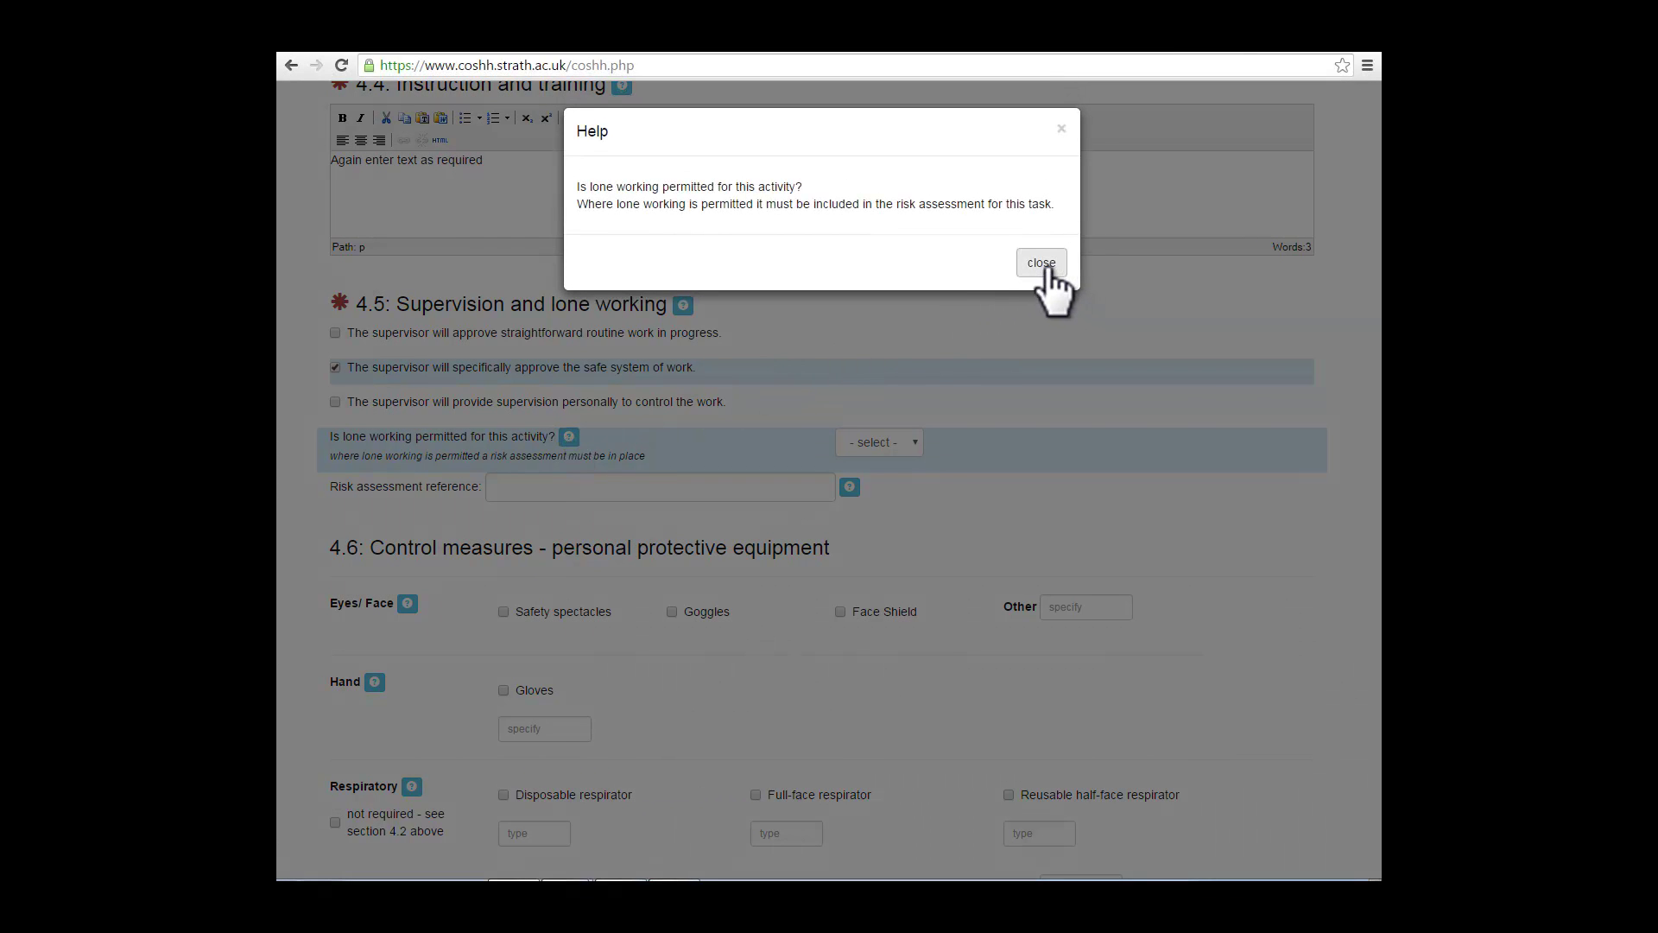
click(1053, 272)
click(916, 444)
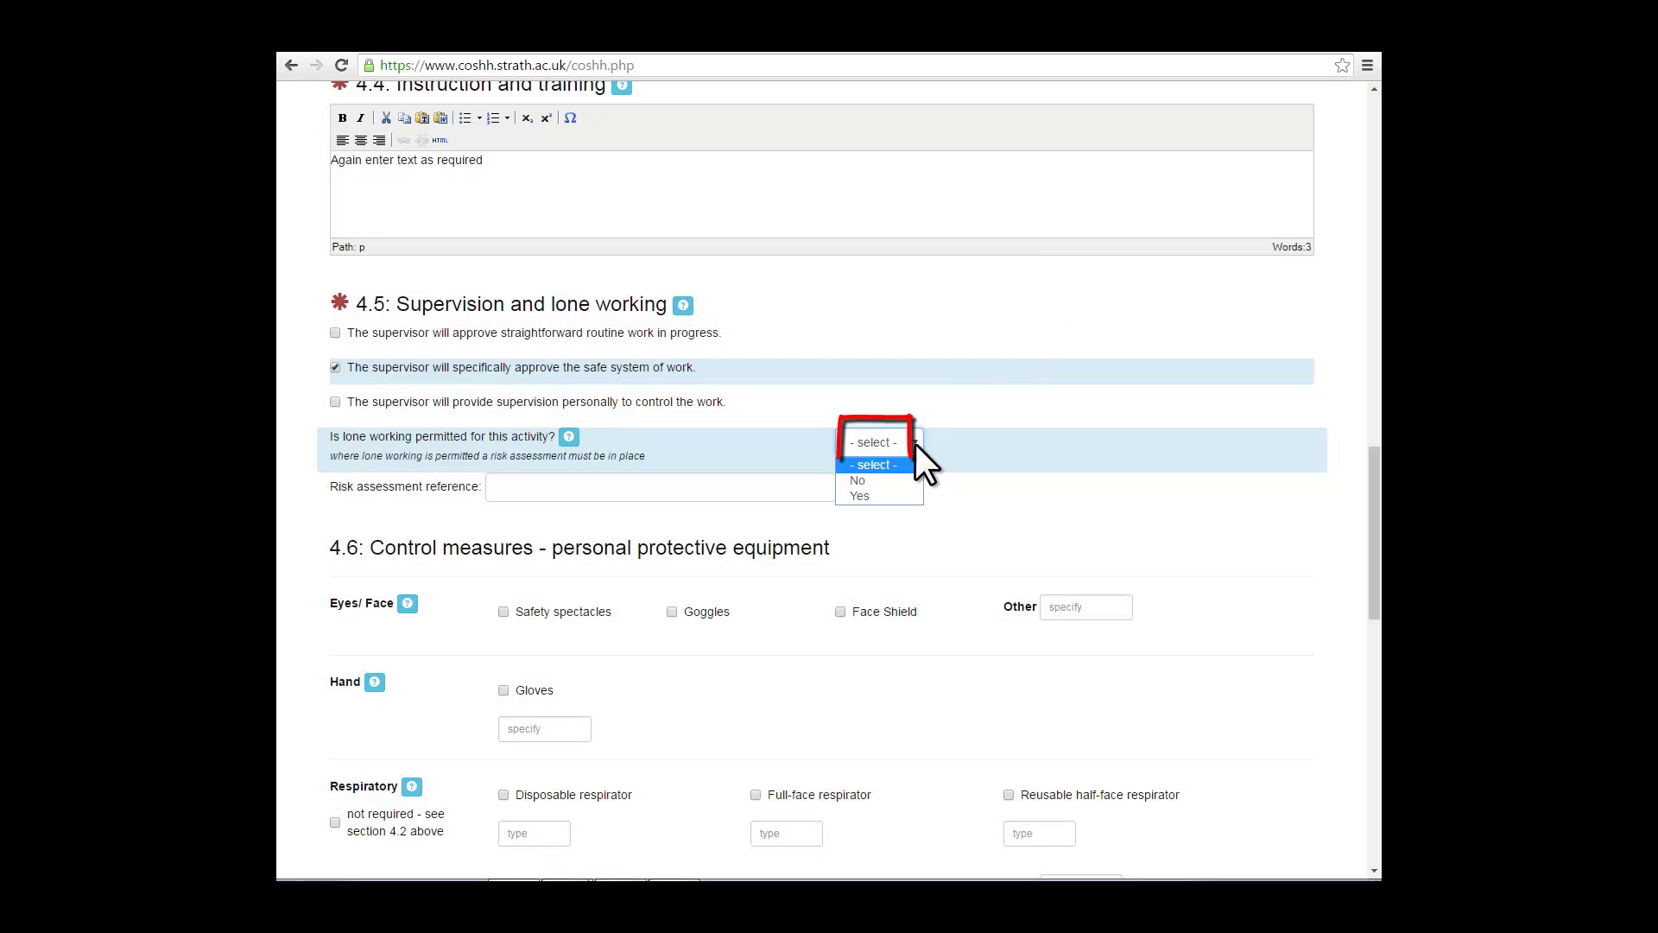
click(901, 495)
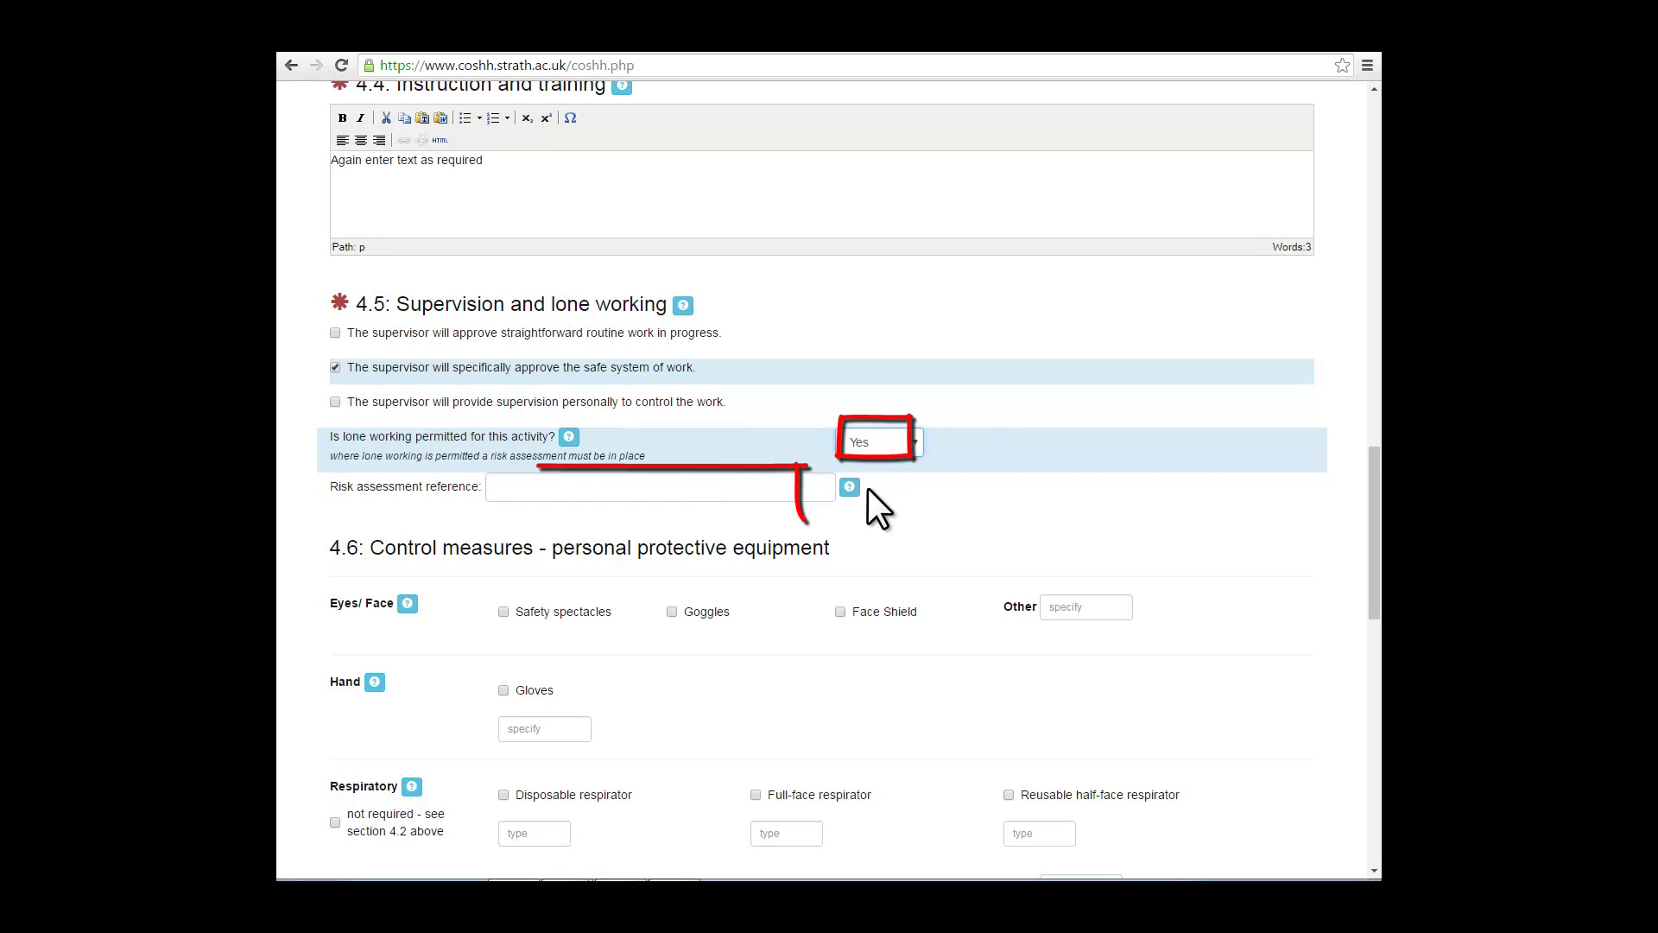
click(521, 489)
text(Ref)
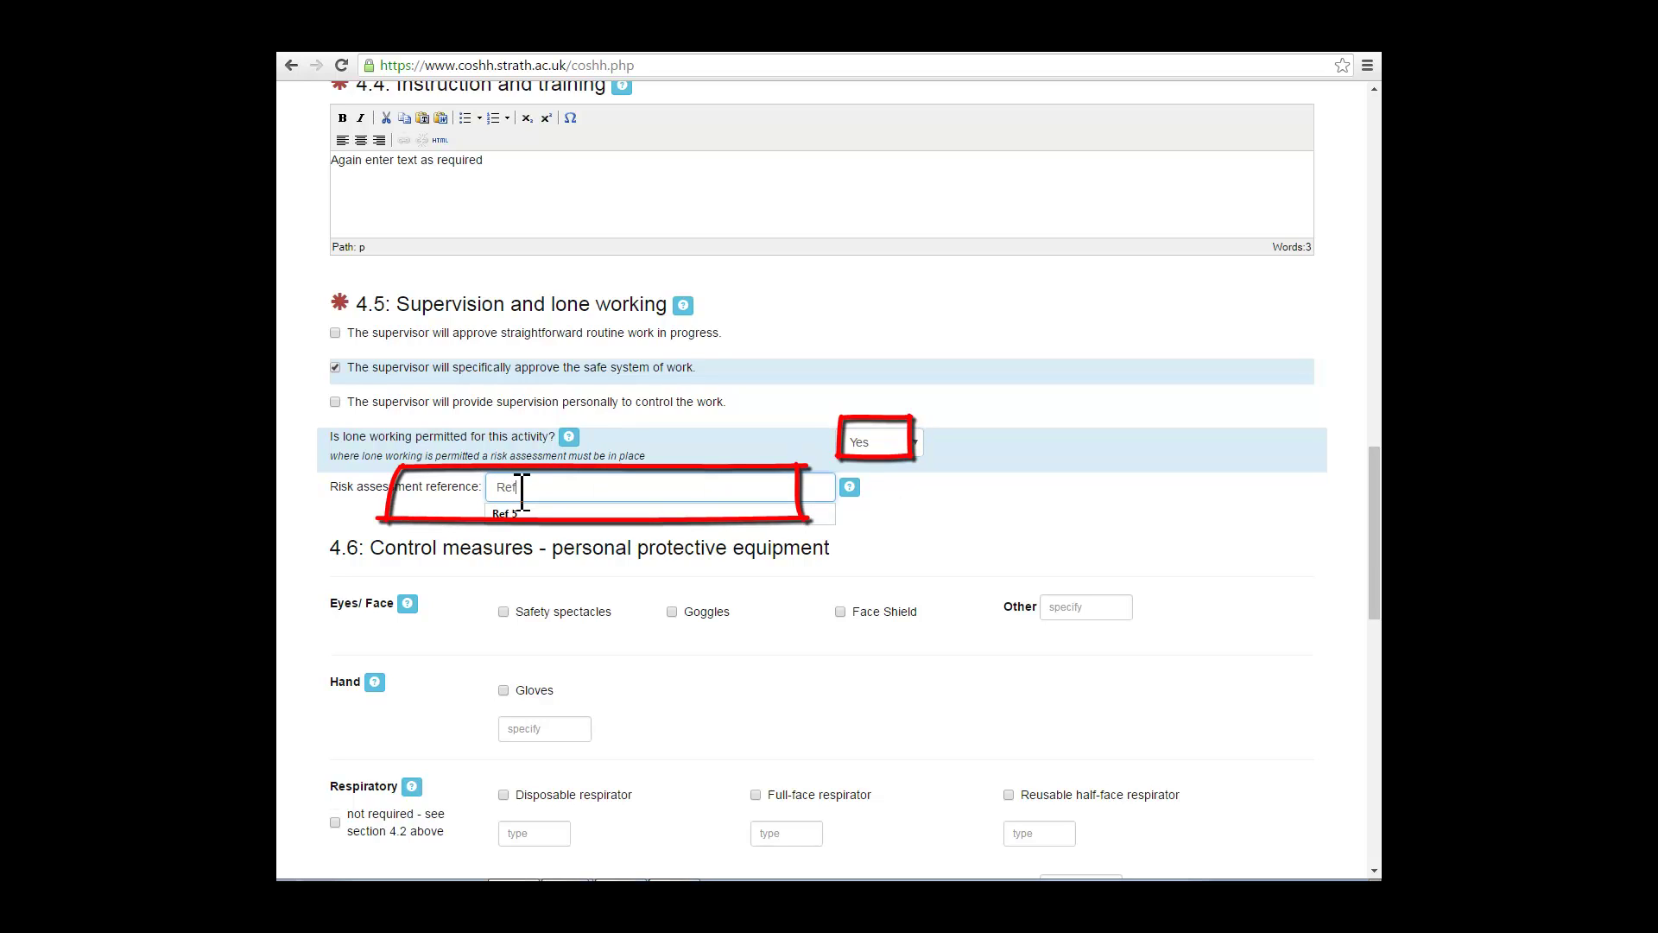
text( Risk ass)
key(BackSpace)
key(BackSpace)
key(BackSpace)
key(BackSpace)
key(BackSpace)
key(BackSpace)
key(BackSpace)
key(BackSpace)
key(BackSpace)
key(BackSpace)
key(BackSpace)
key(BackSpace)
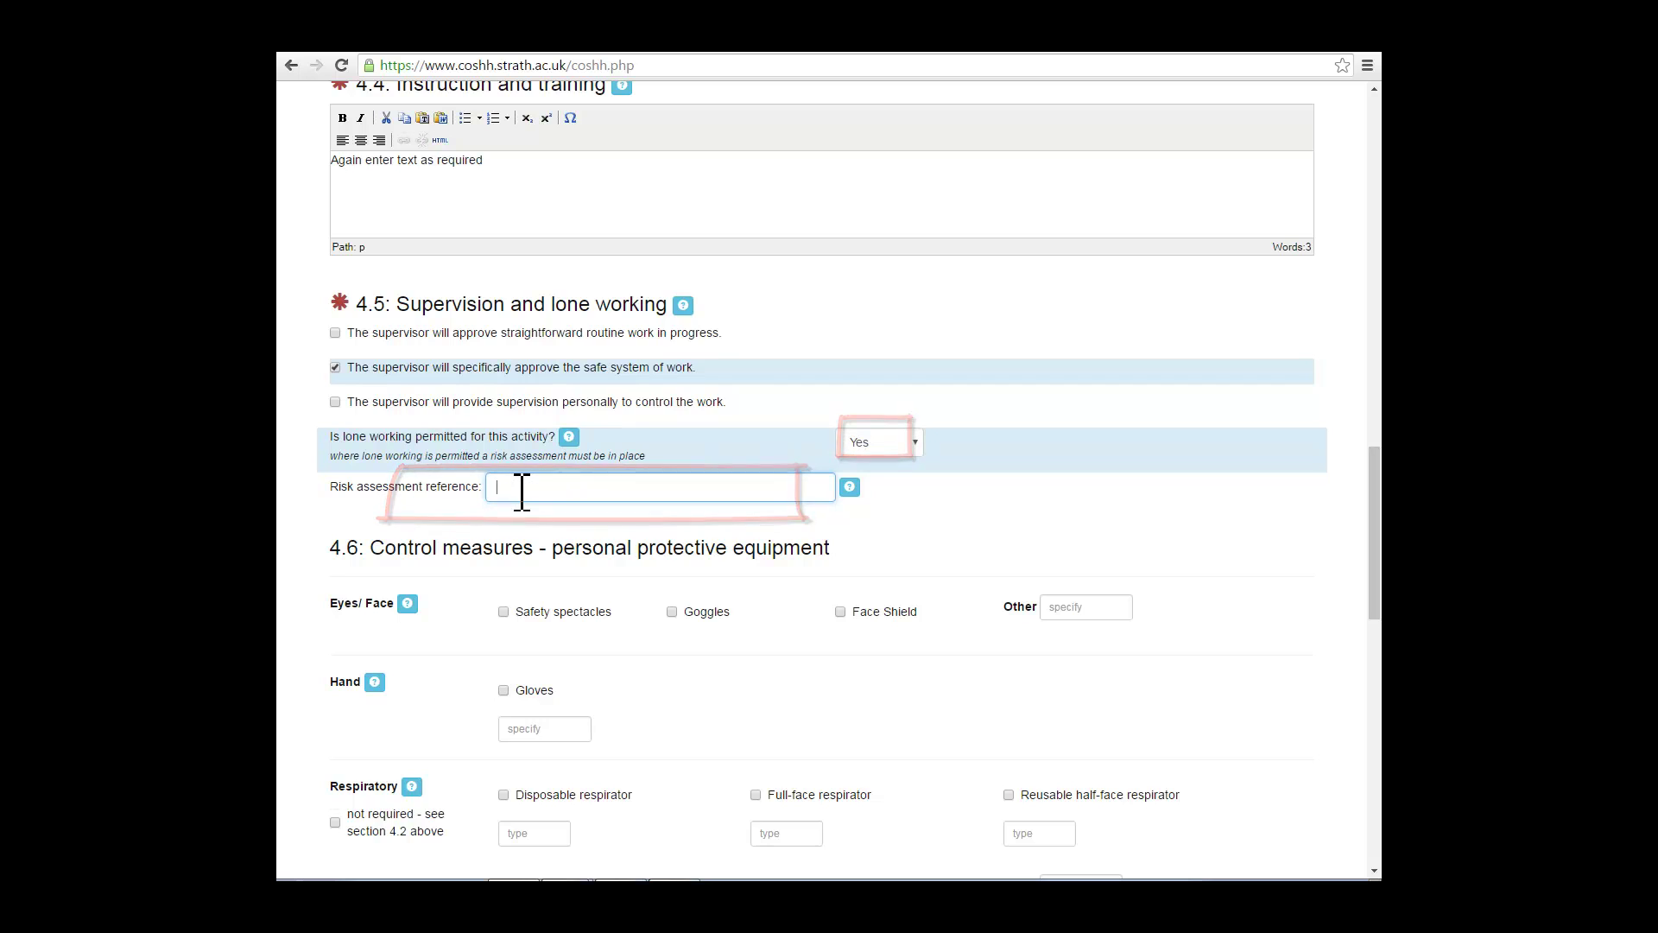
text(Risk assessment ref. 5)
scroll(526, 497, down, 4)
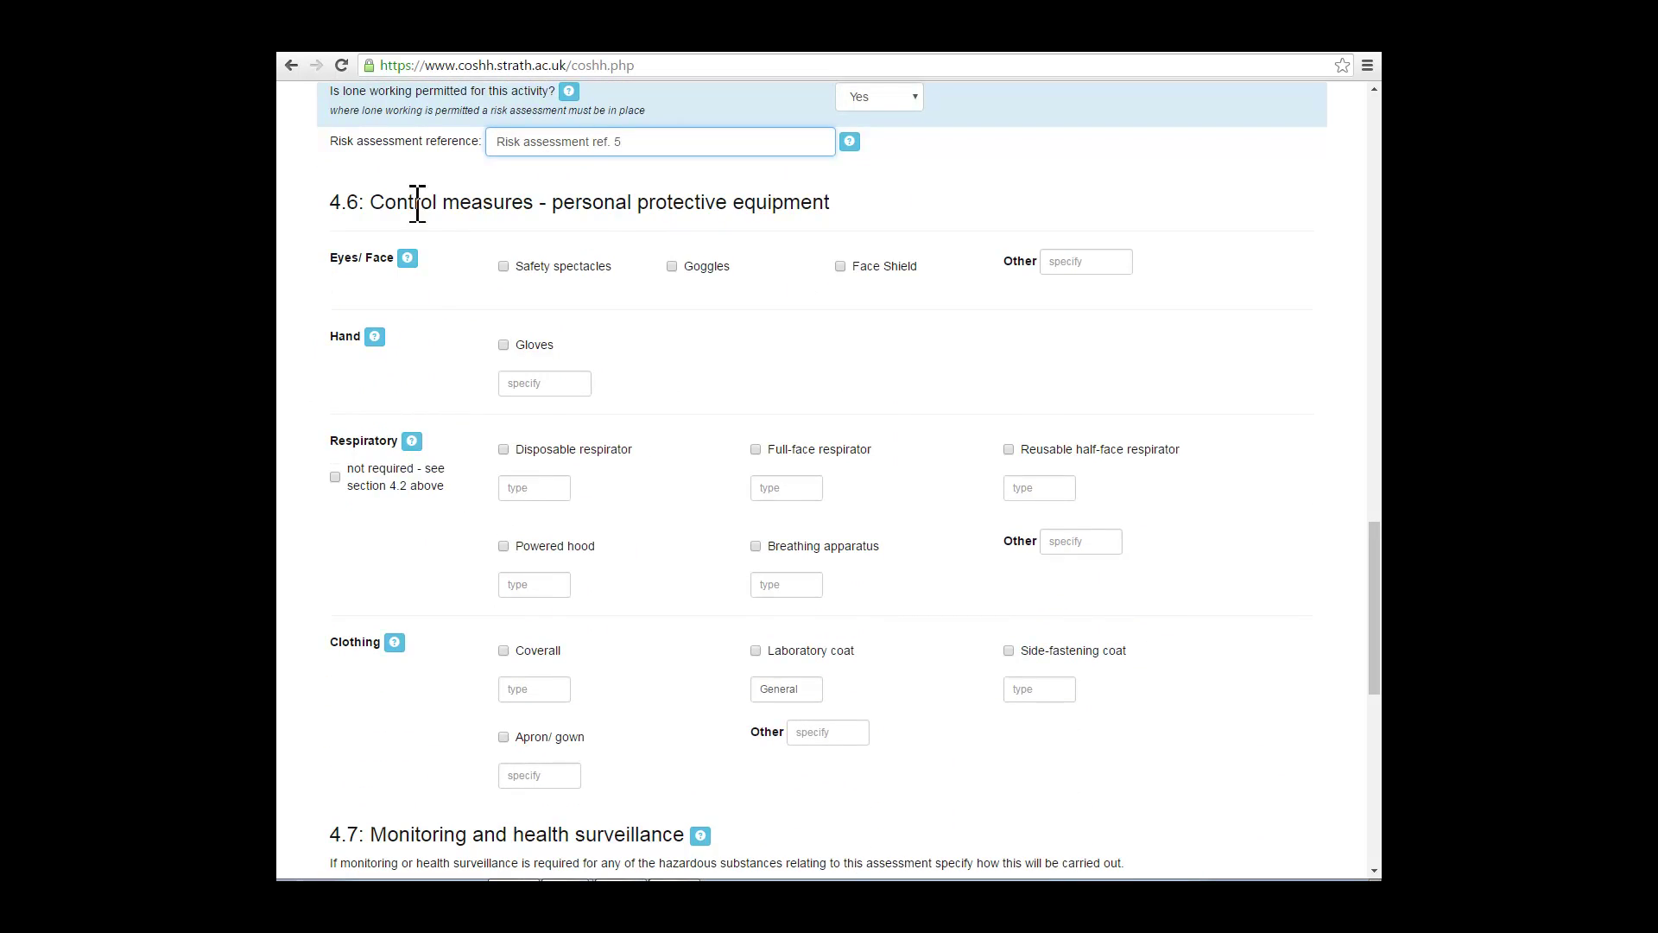
Step: Require safety spectacles and Nitrile gloves
click(406, 259)
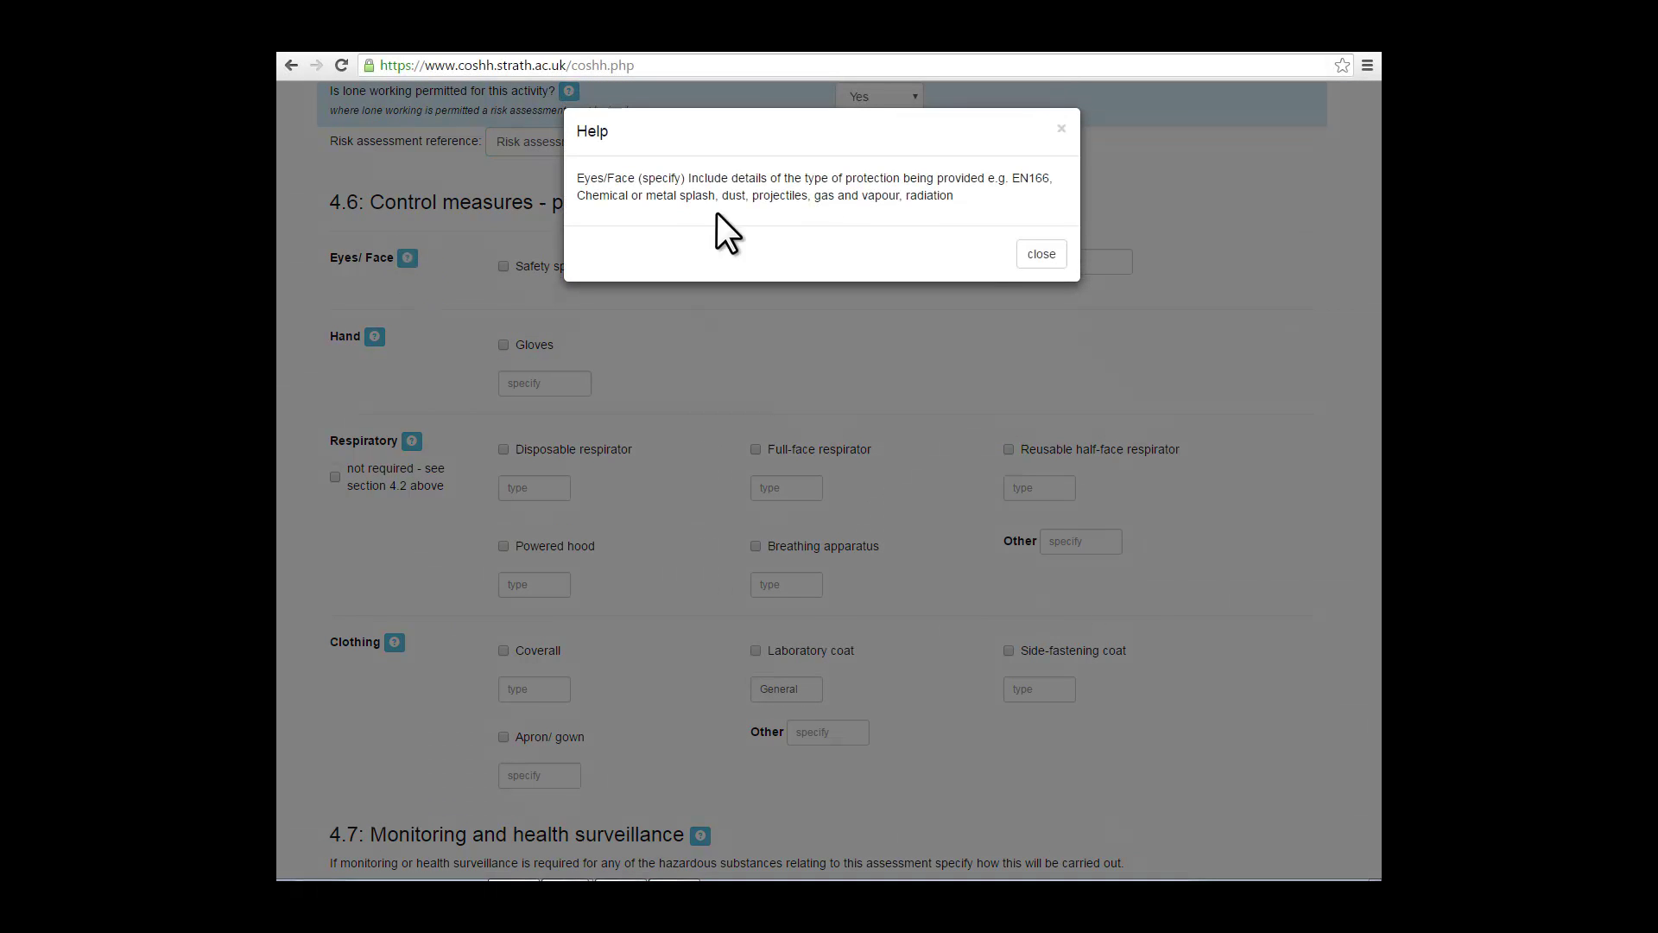
click(1045, 253)
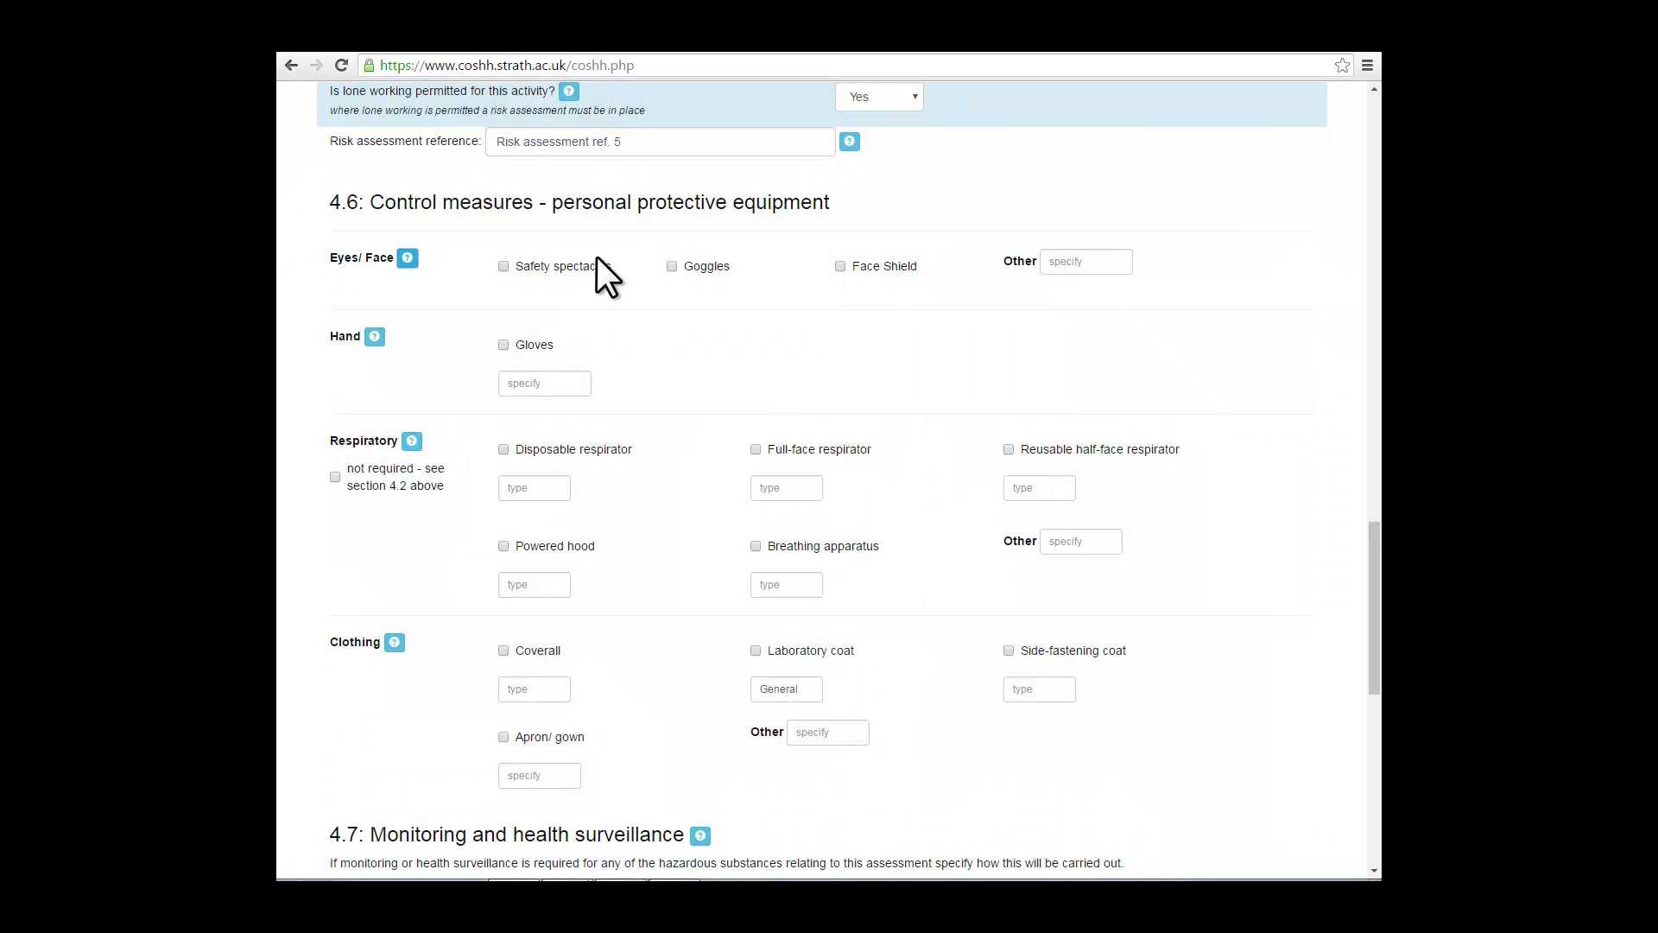
click(505, 267)
click(522, 385)
text(Nitrile)
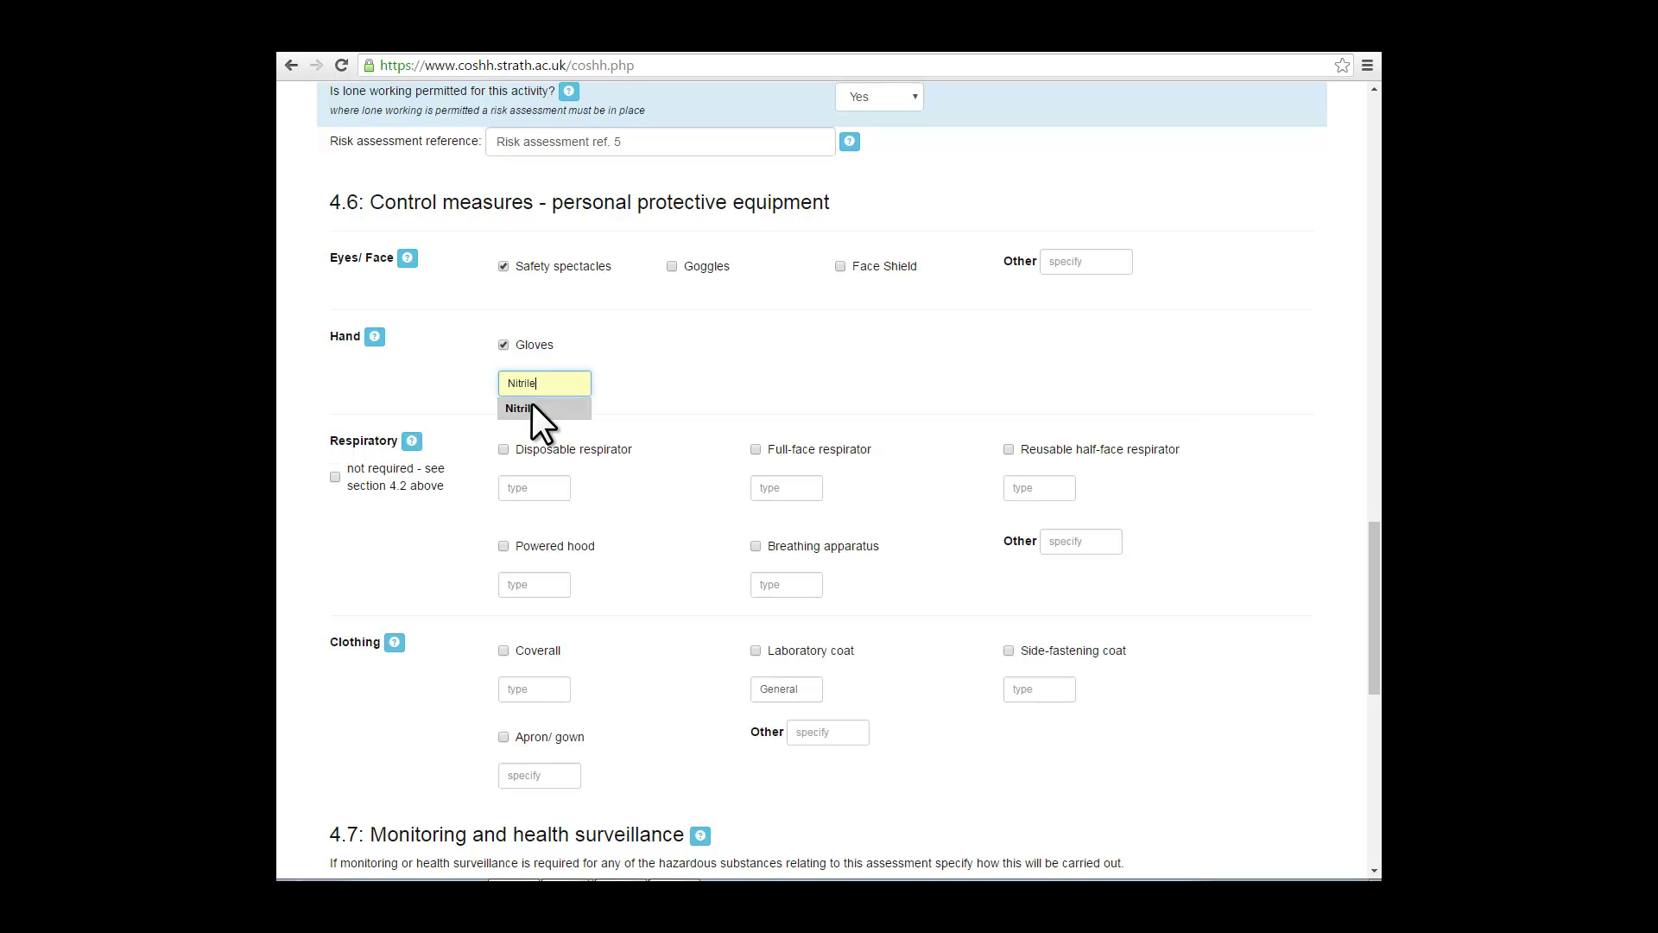
click(532, 408)
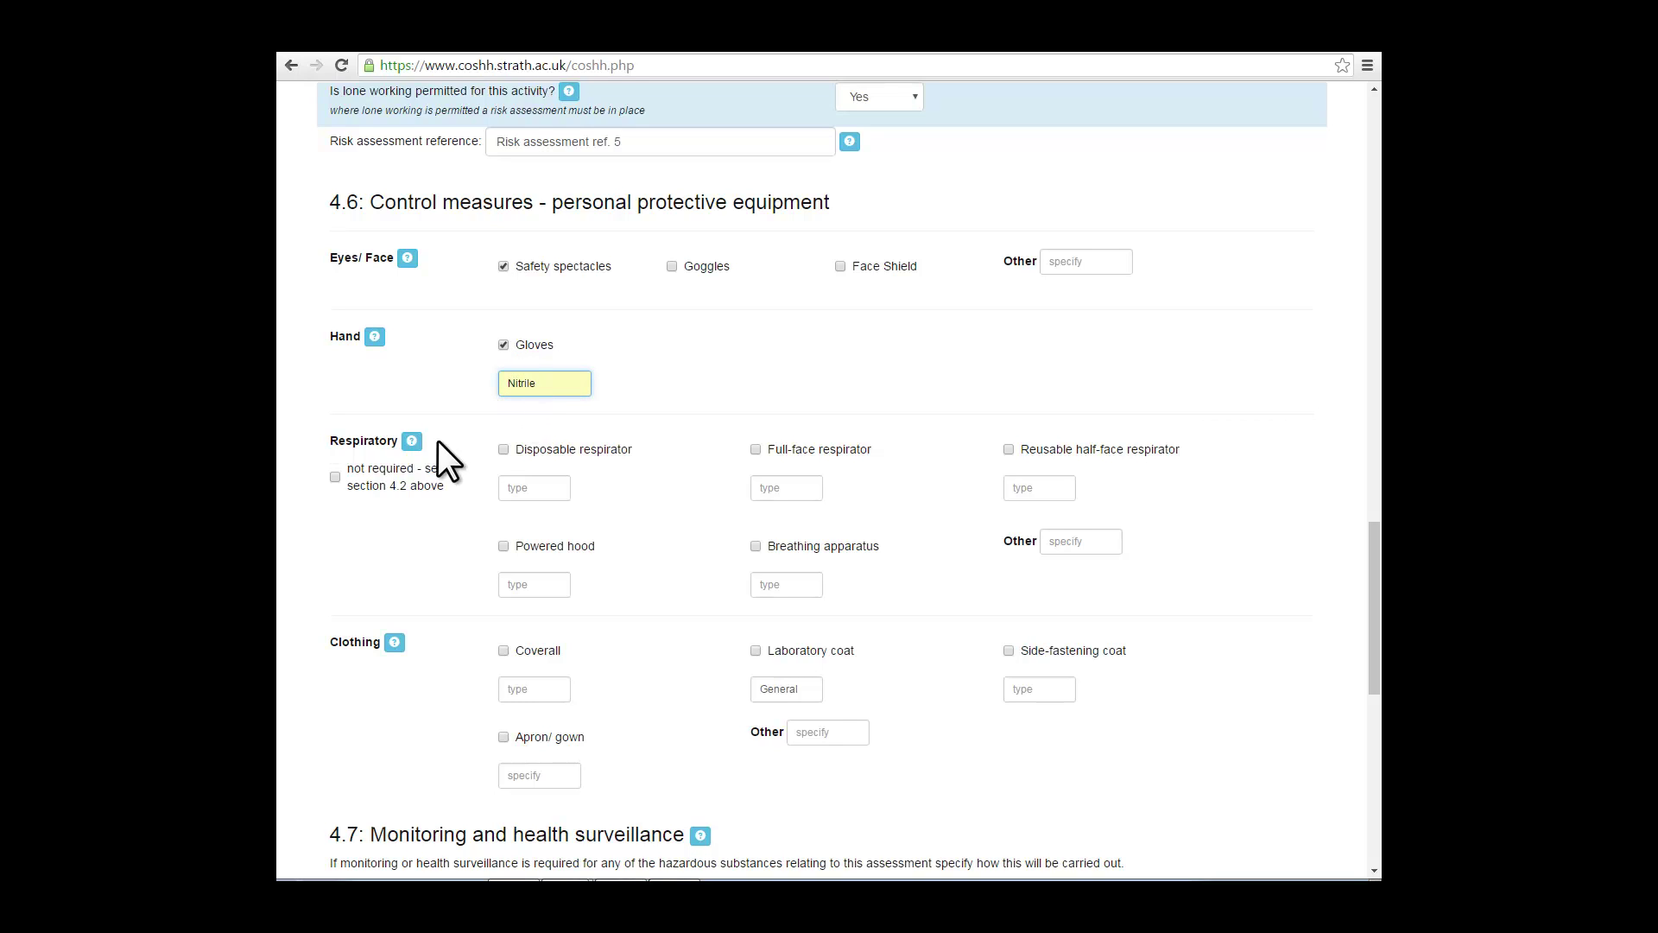
Step: Mark respiratory protection as not required and require a General laboratory coat
click(501, 451)
click(534, 487)
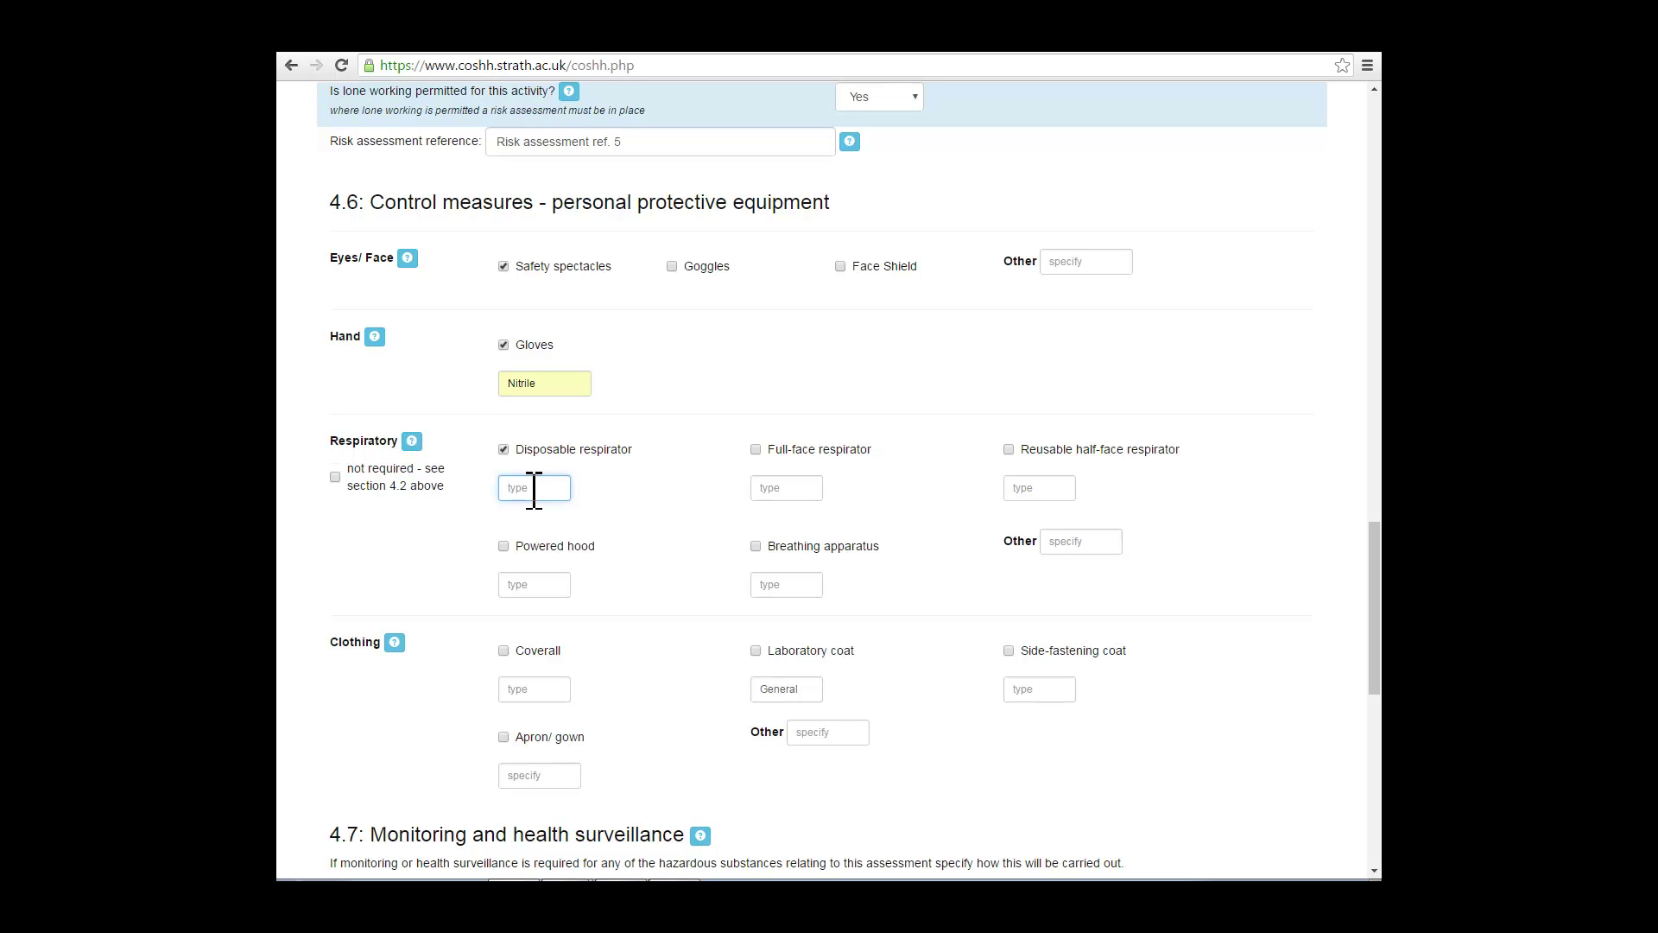
text(FFP2)
drag(547, 486, 507, 488)
click(503, 450)
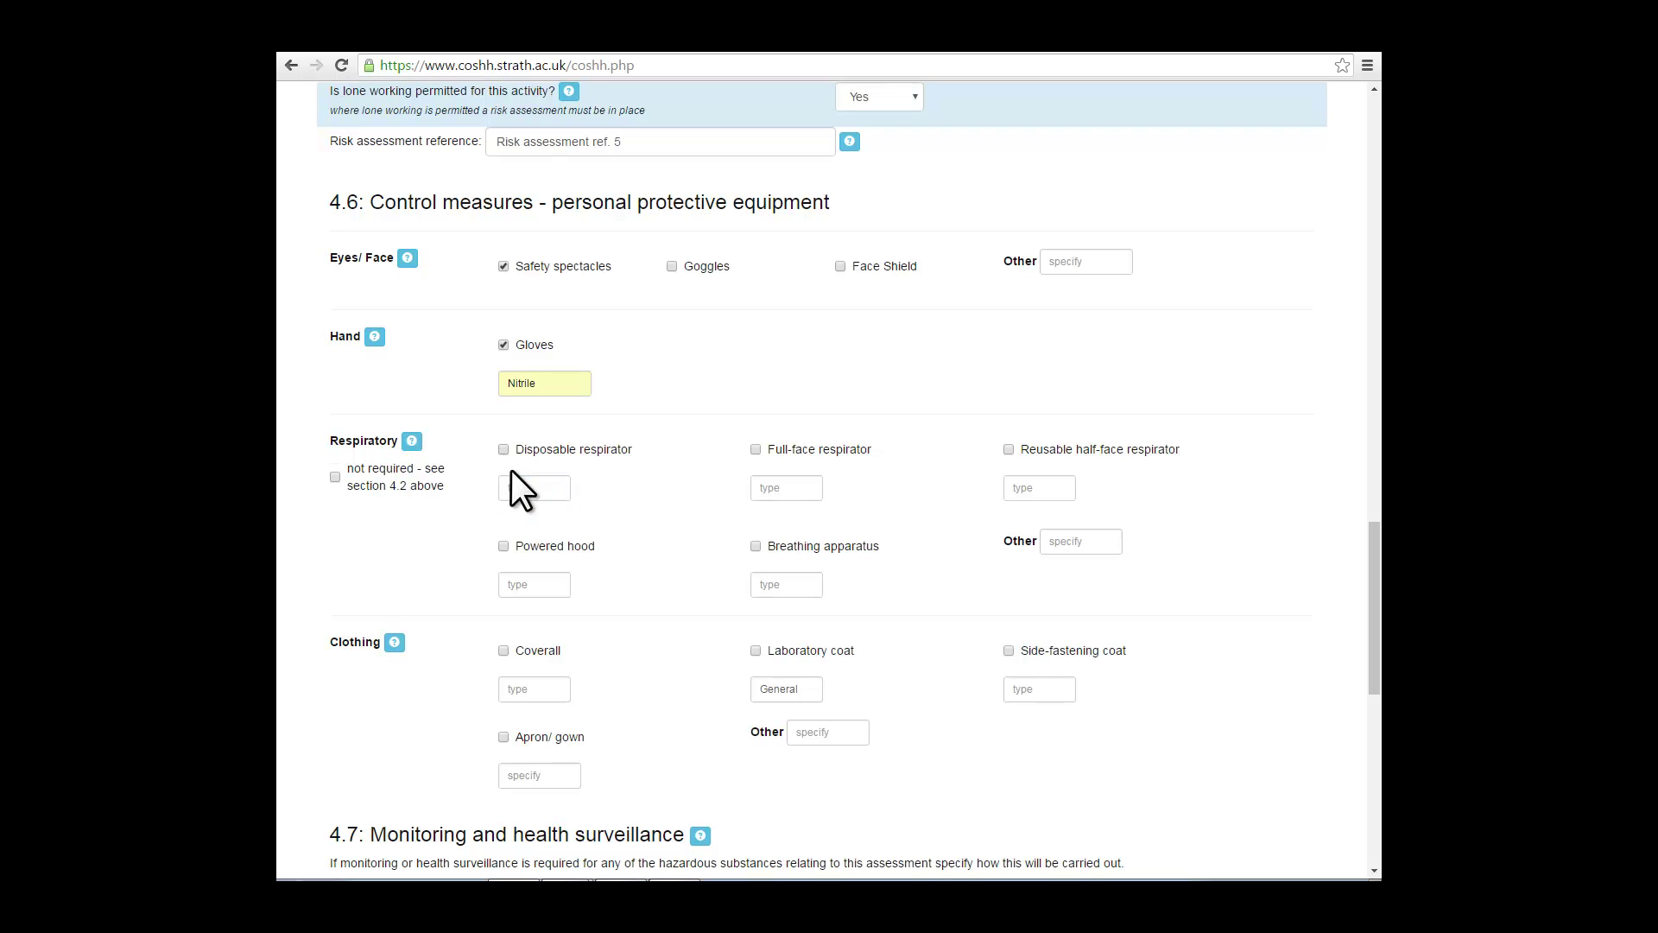
click(335, 476)
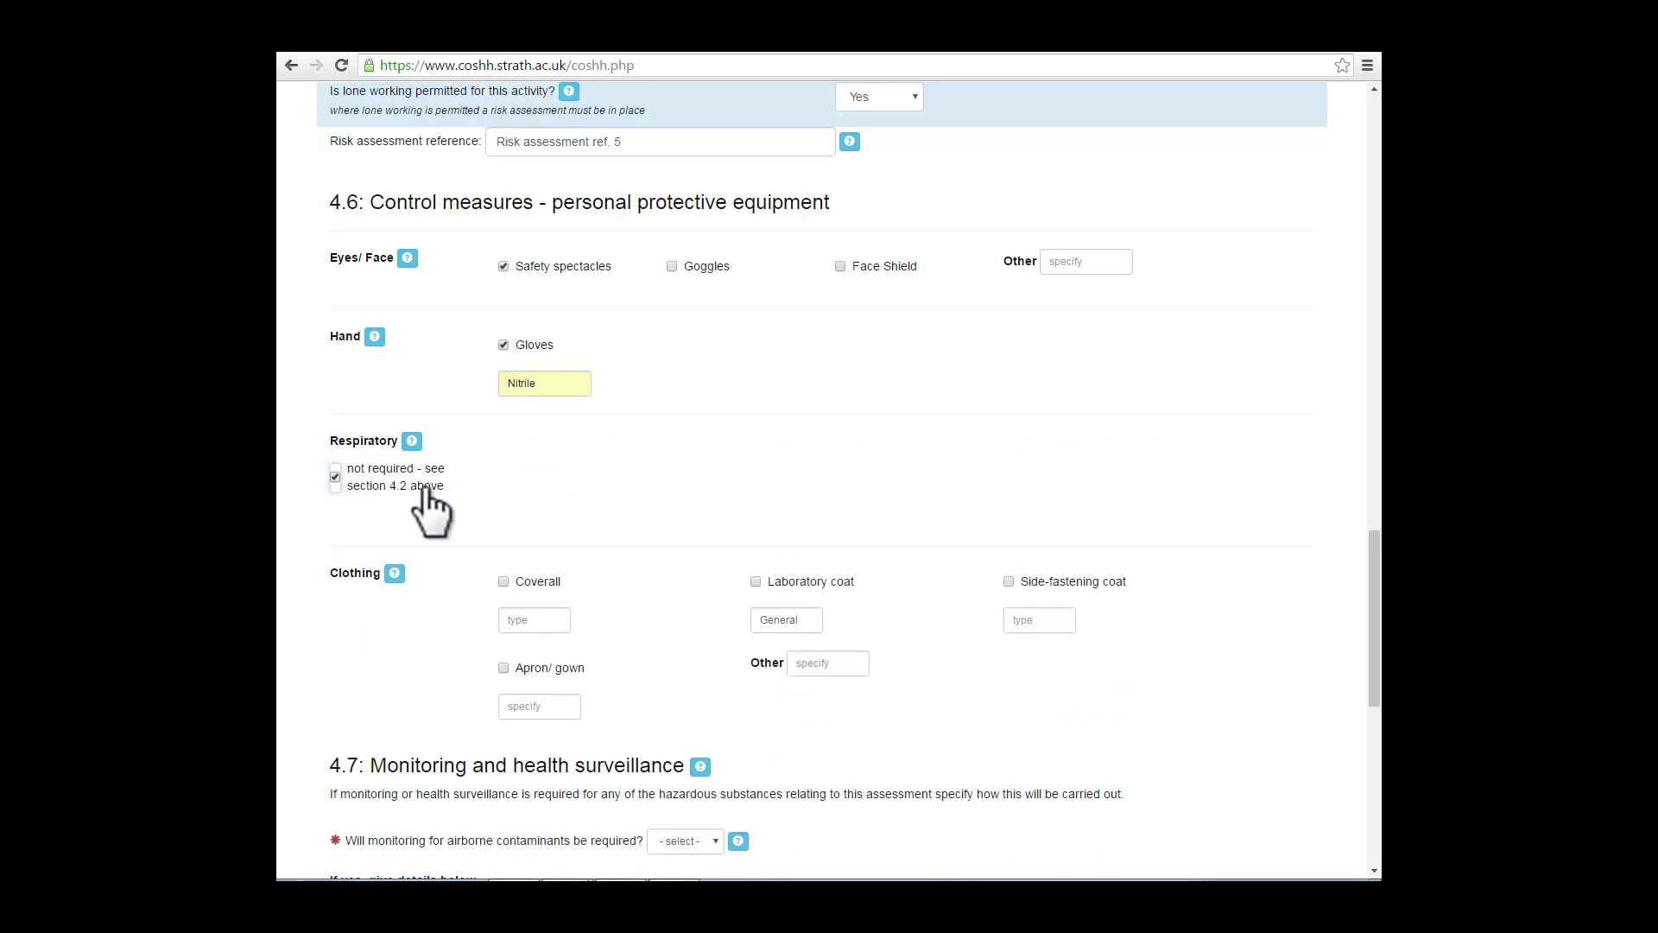
scroll(627, 468, down, 2)
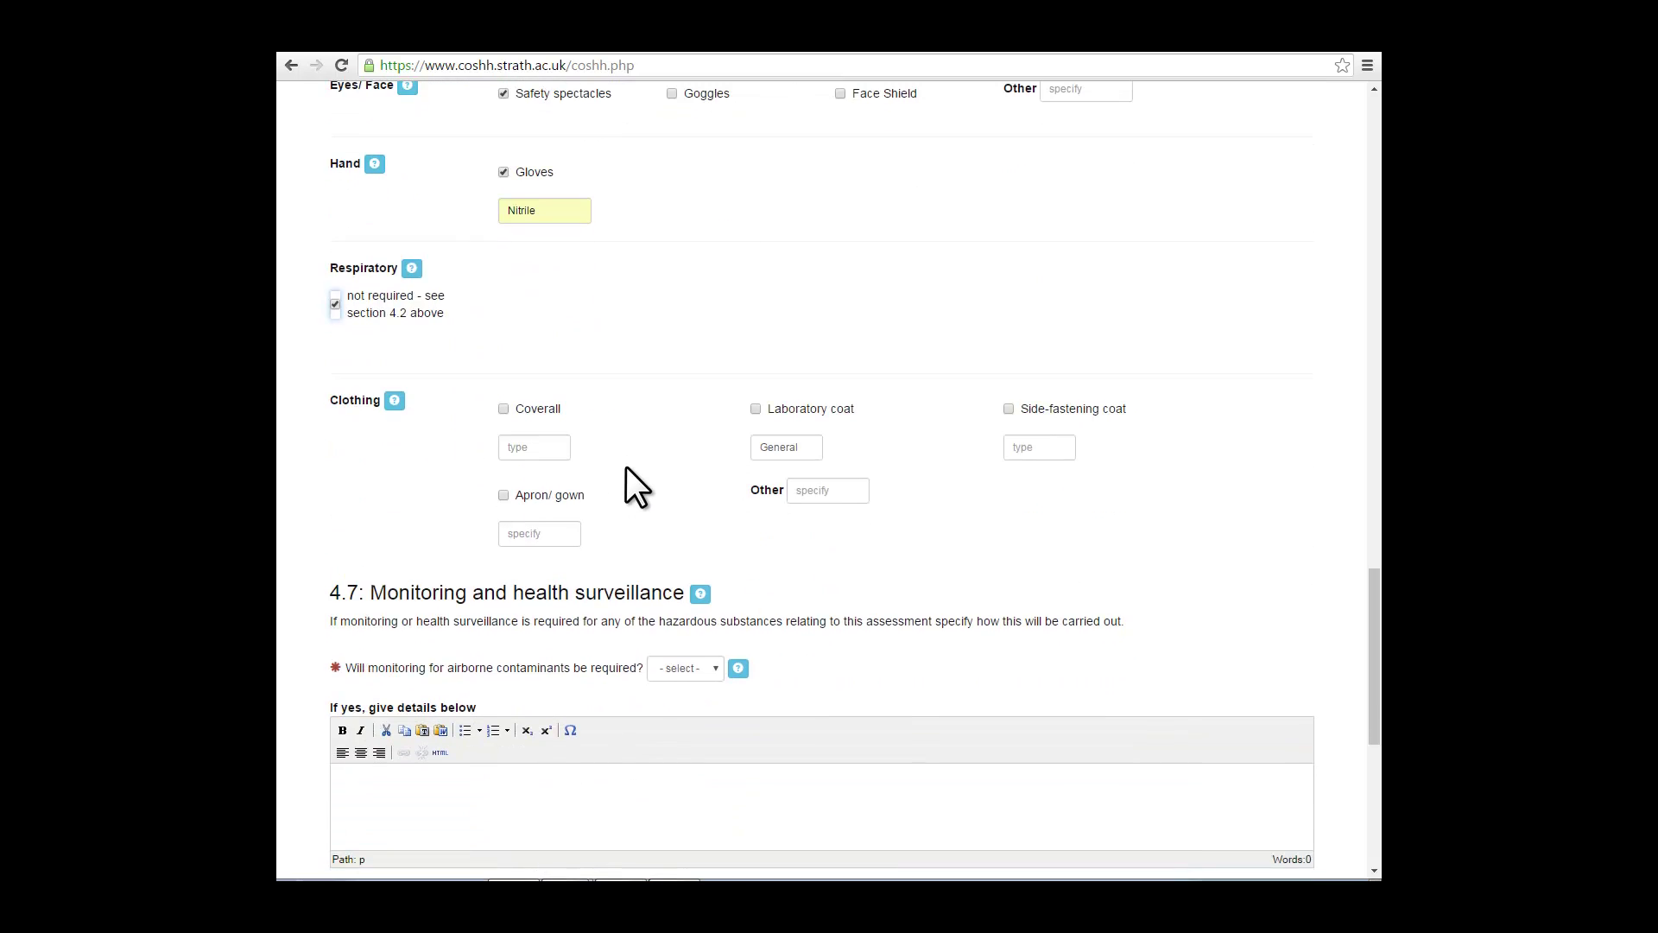
click(755, 408)
click(805, 449)
Step: Answer No to airborne contaminant monitoring and health surveillance, then save Section 4
scroll(826, 463, down, 3)
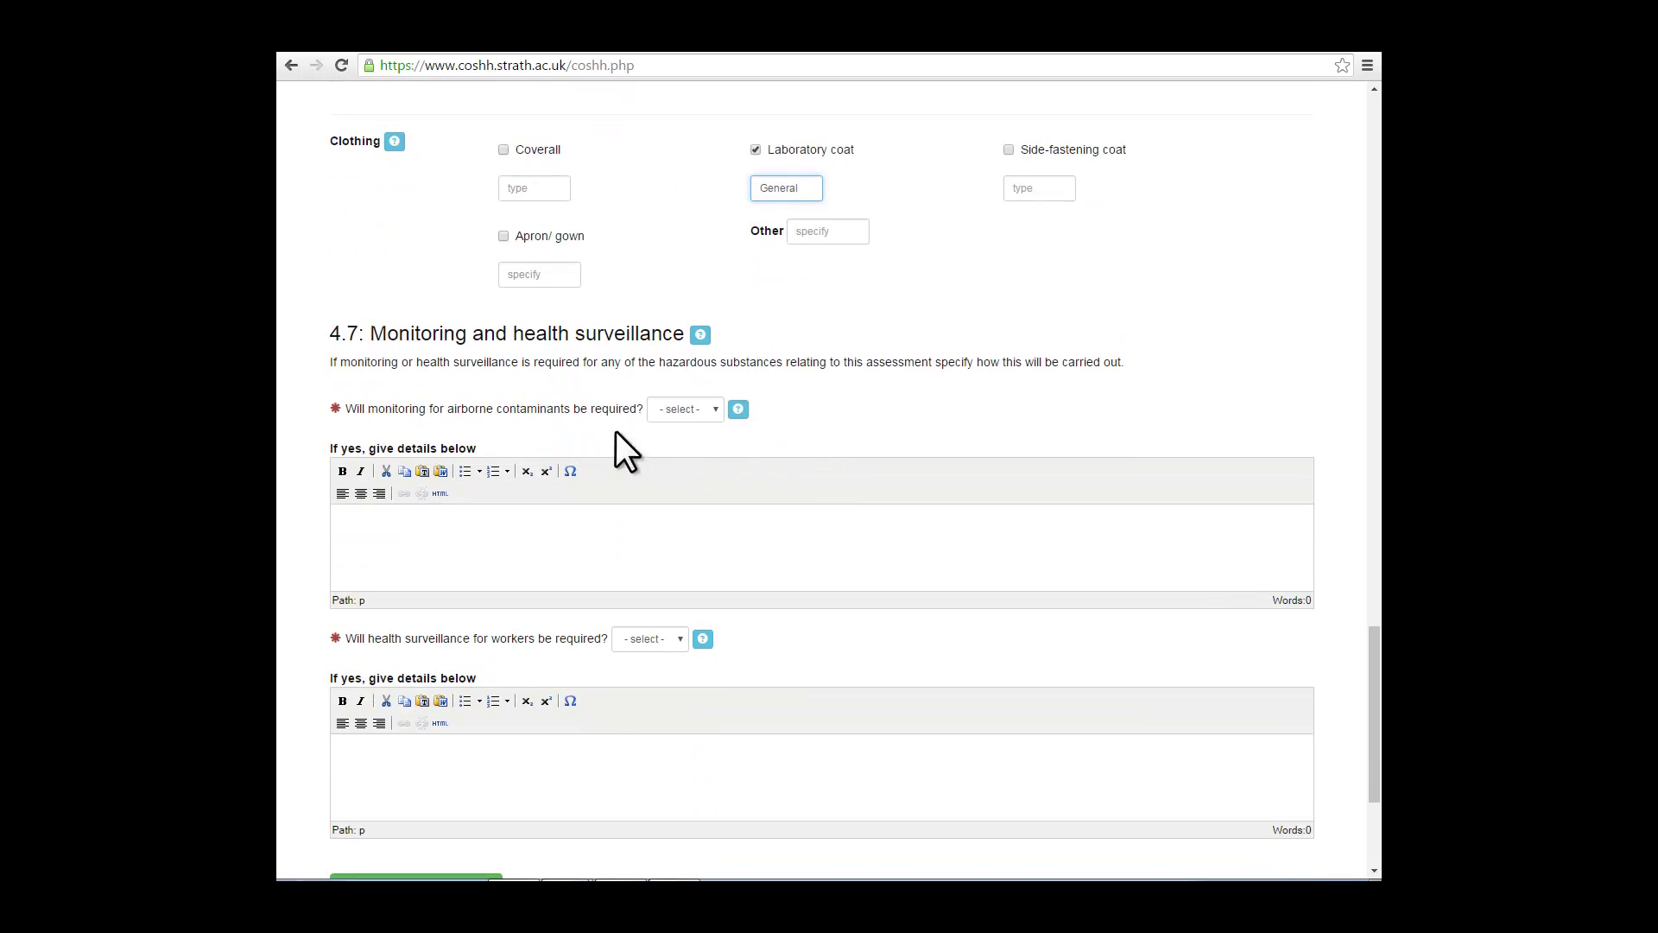
click(712, 407)
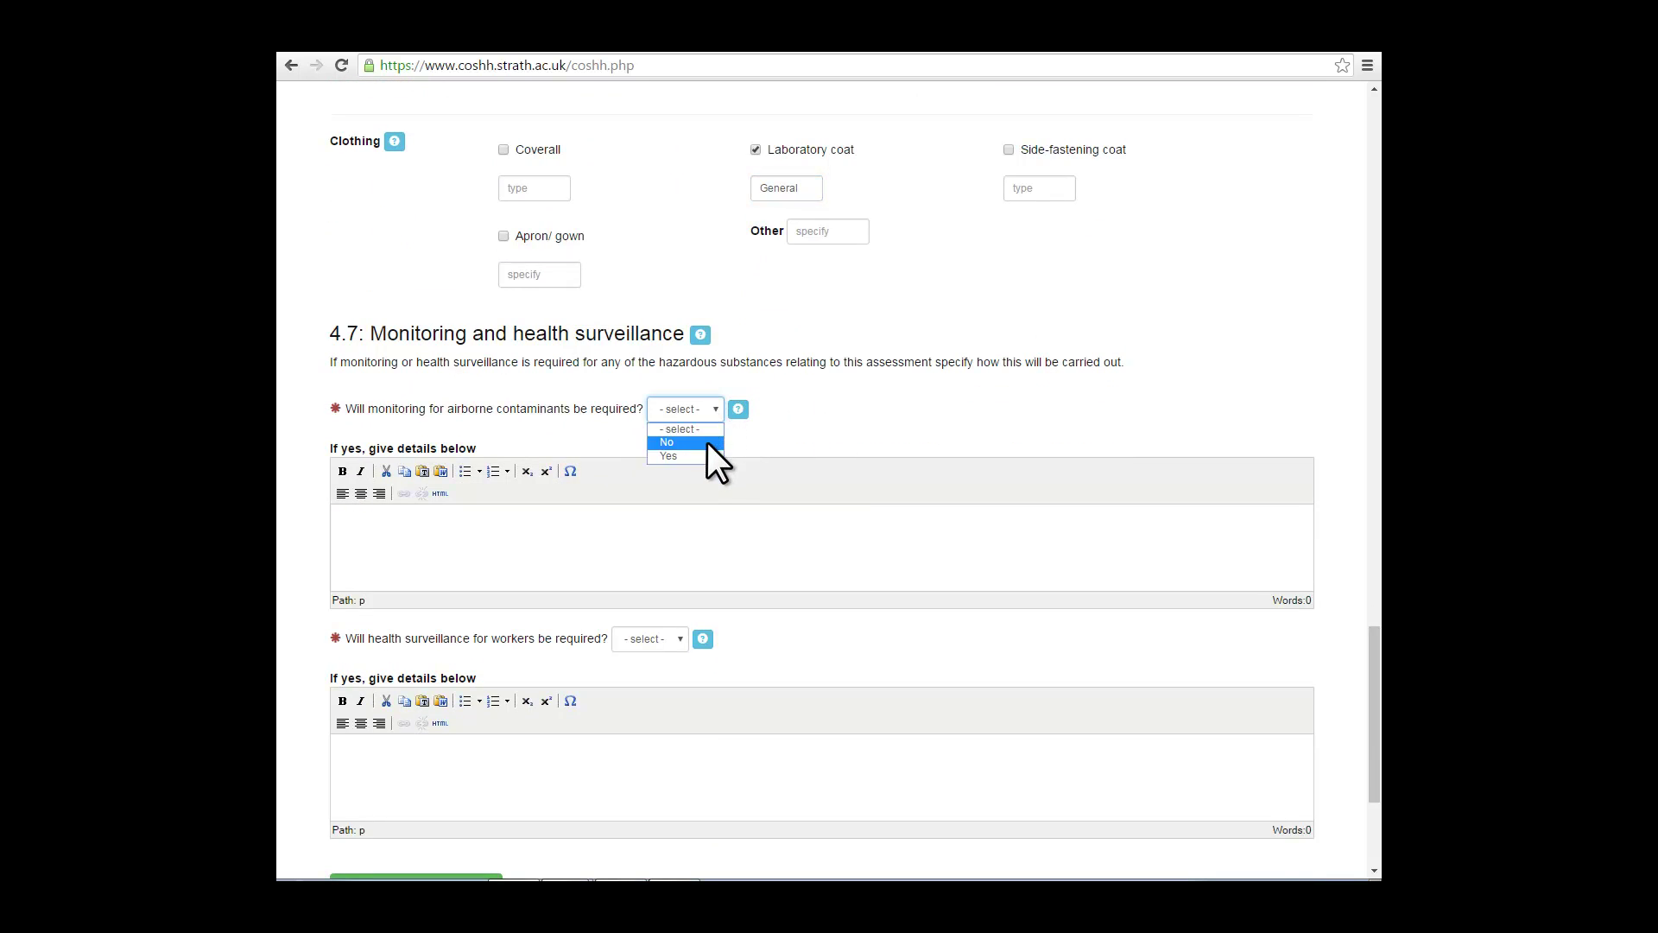
click(708, 442)
scroll(708, 449, down, 2)
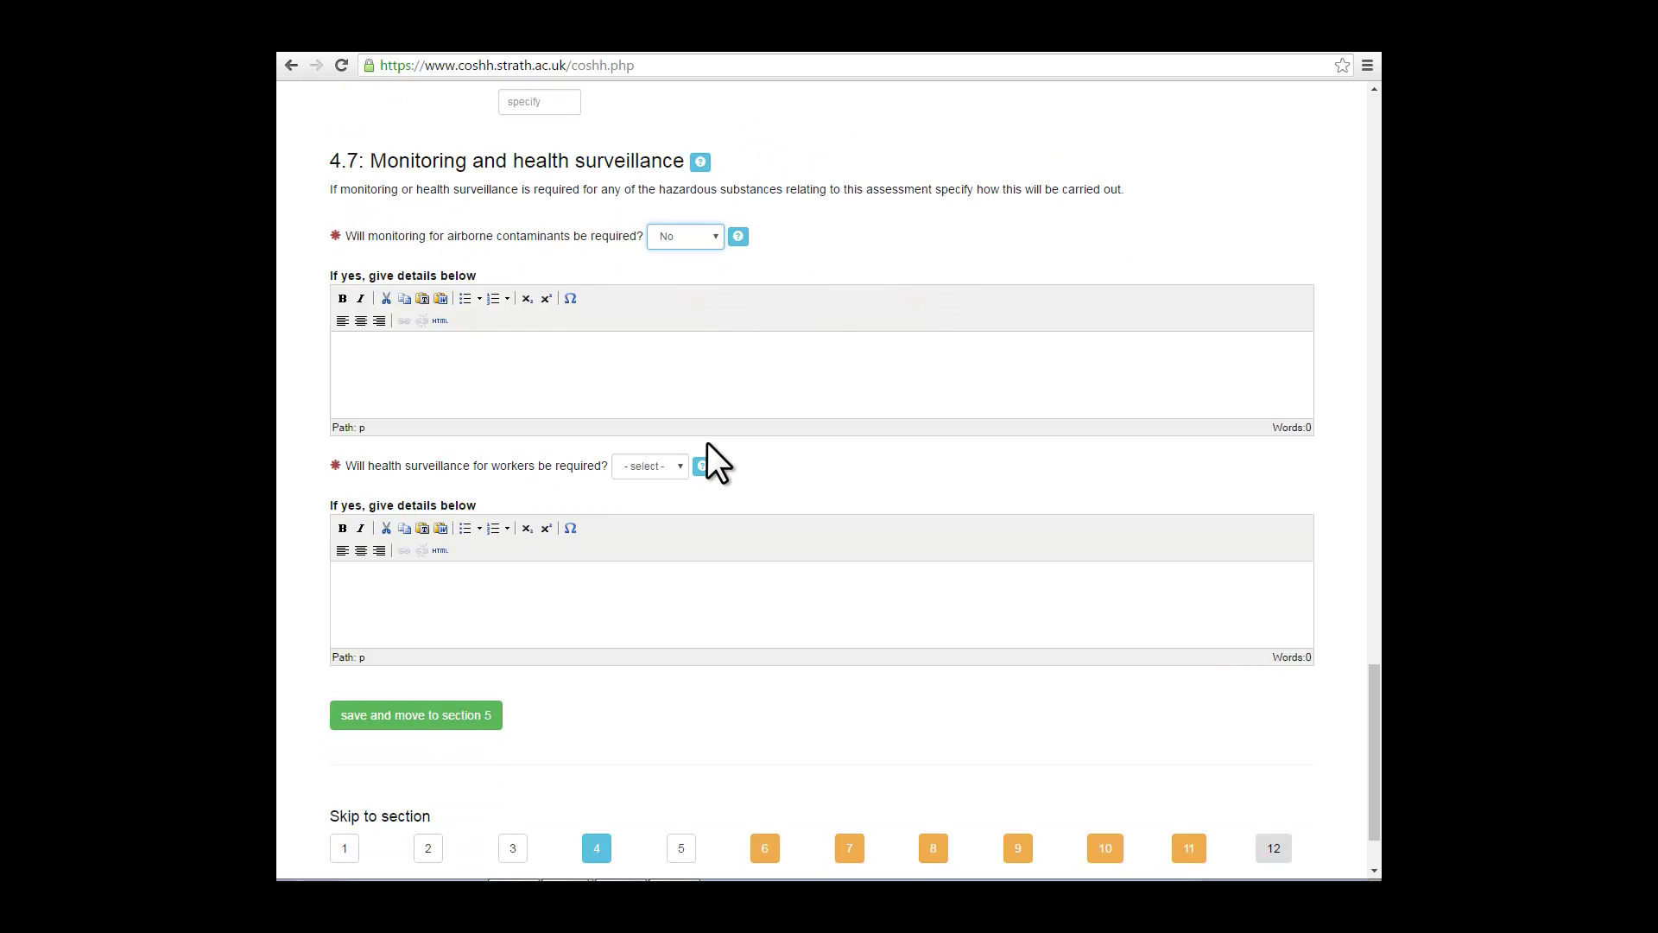
click(682, 466)
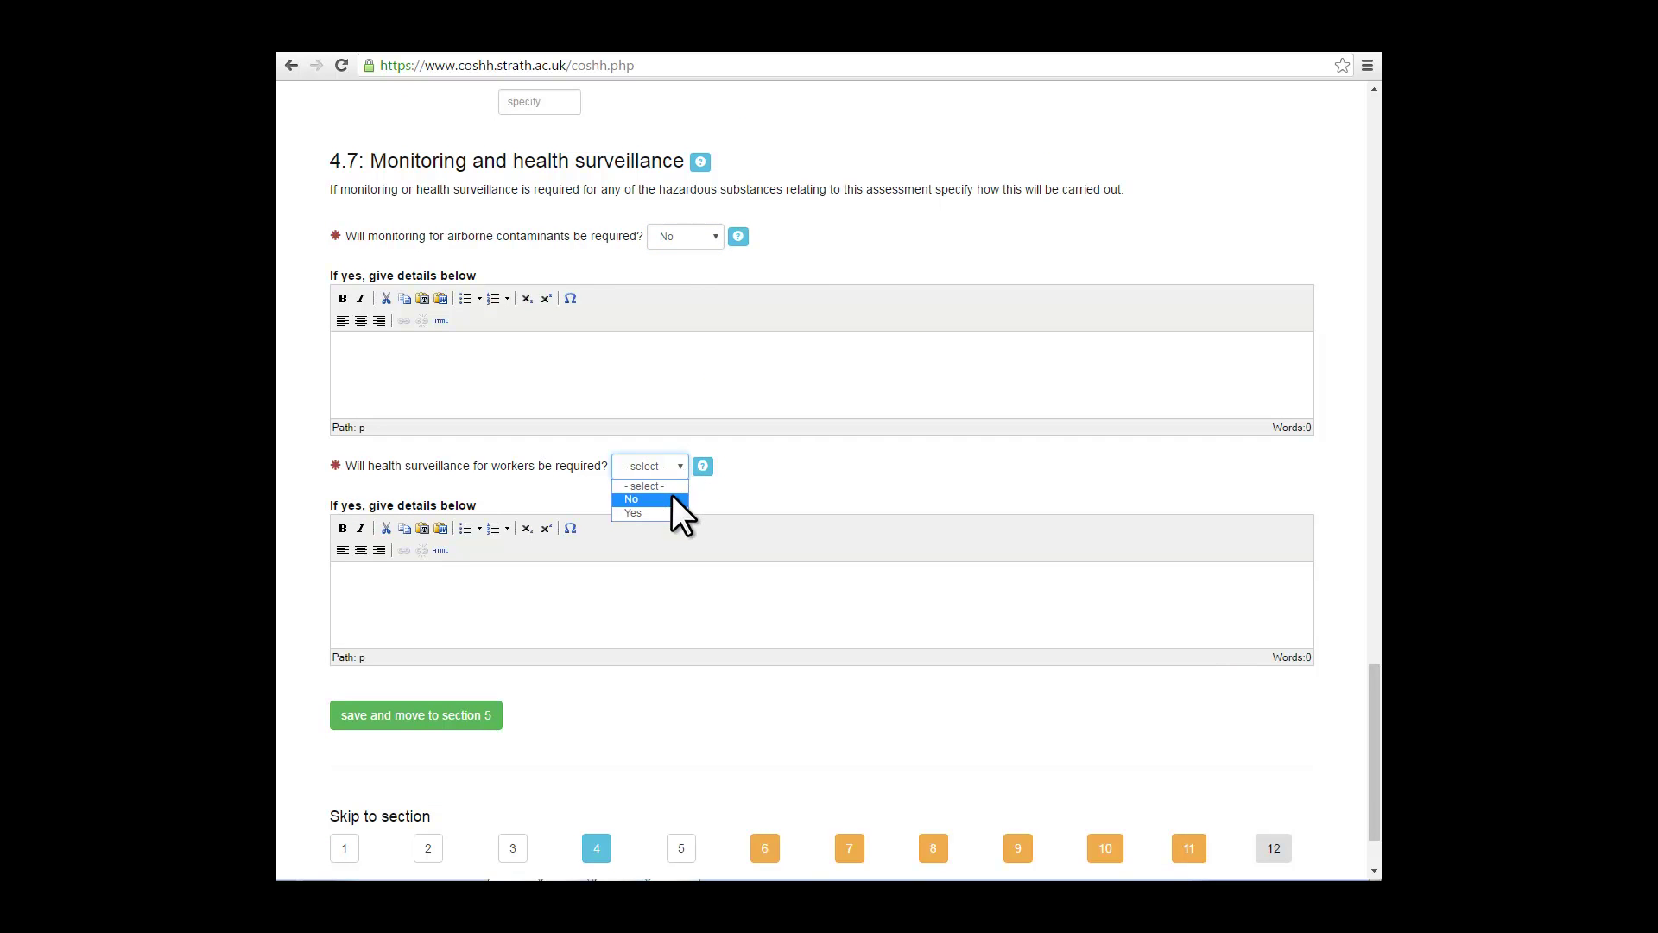
click(672, 495)
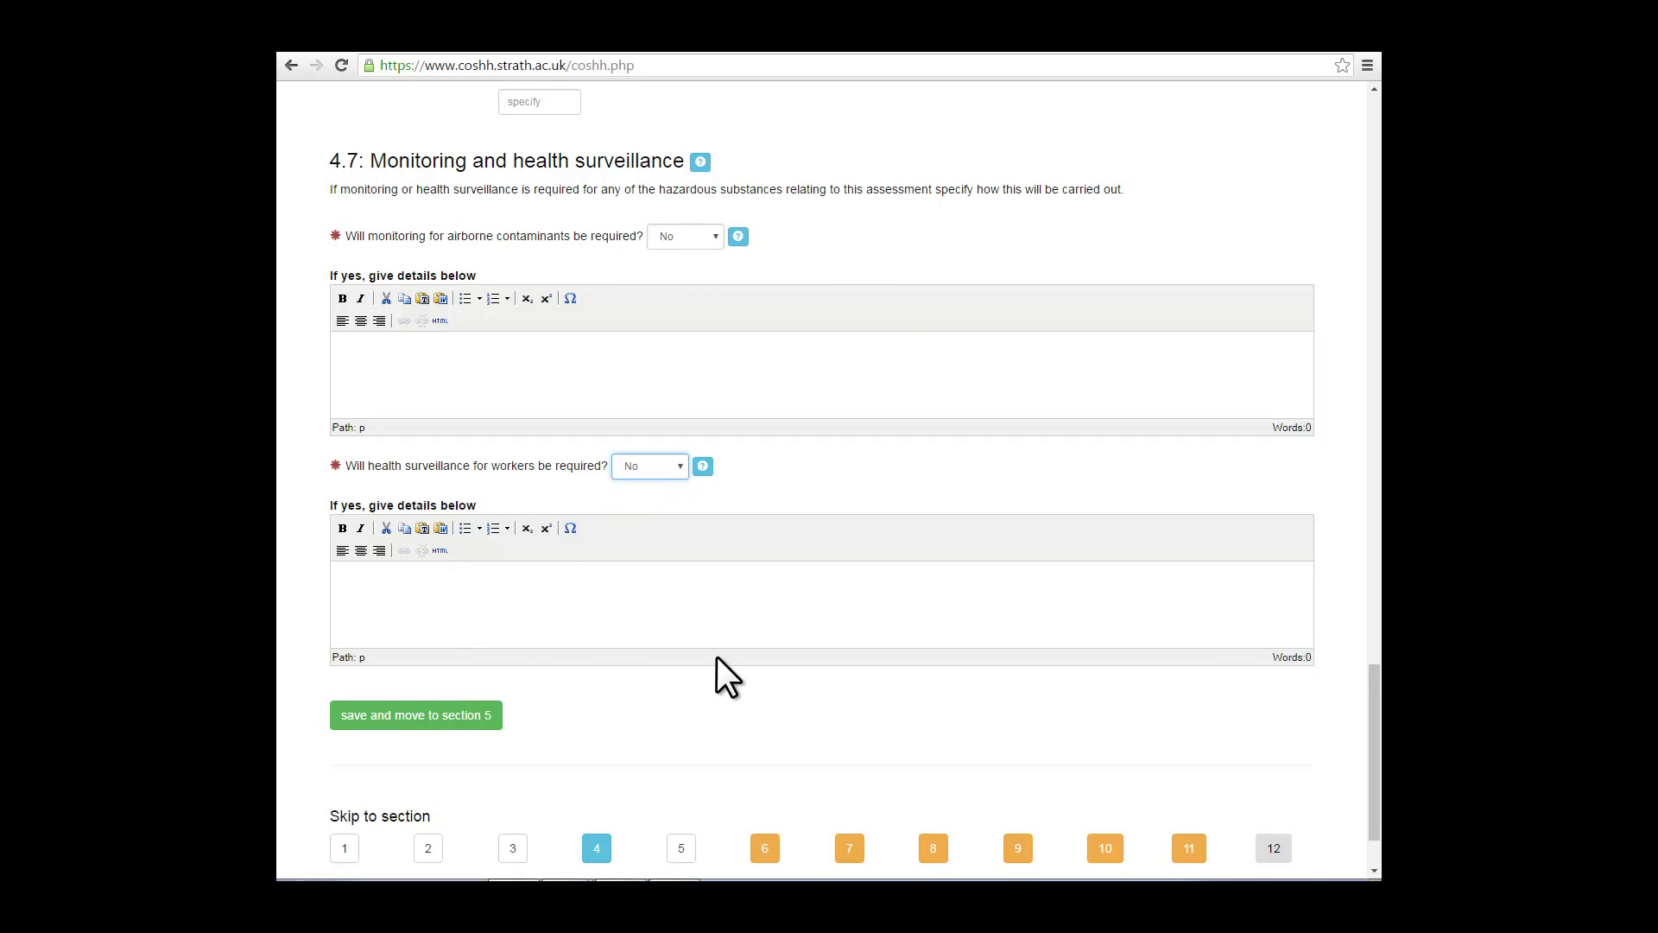
scroll(717, 657, down, 1)
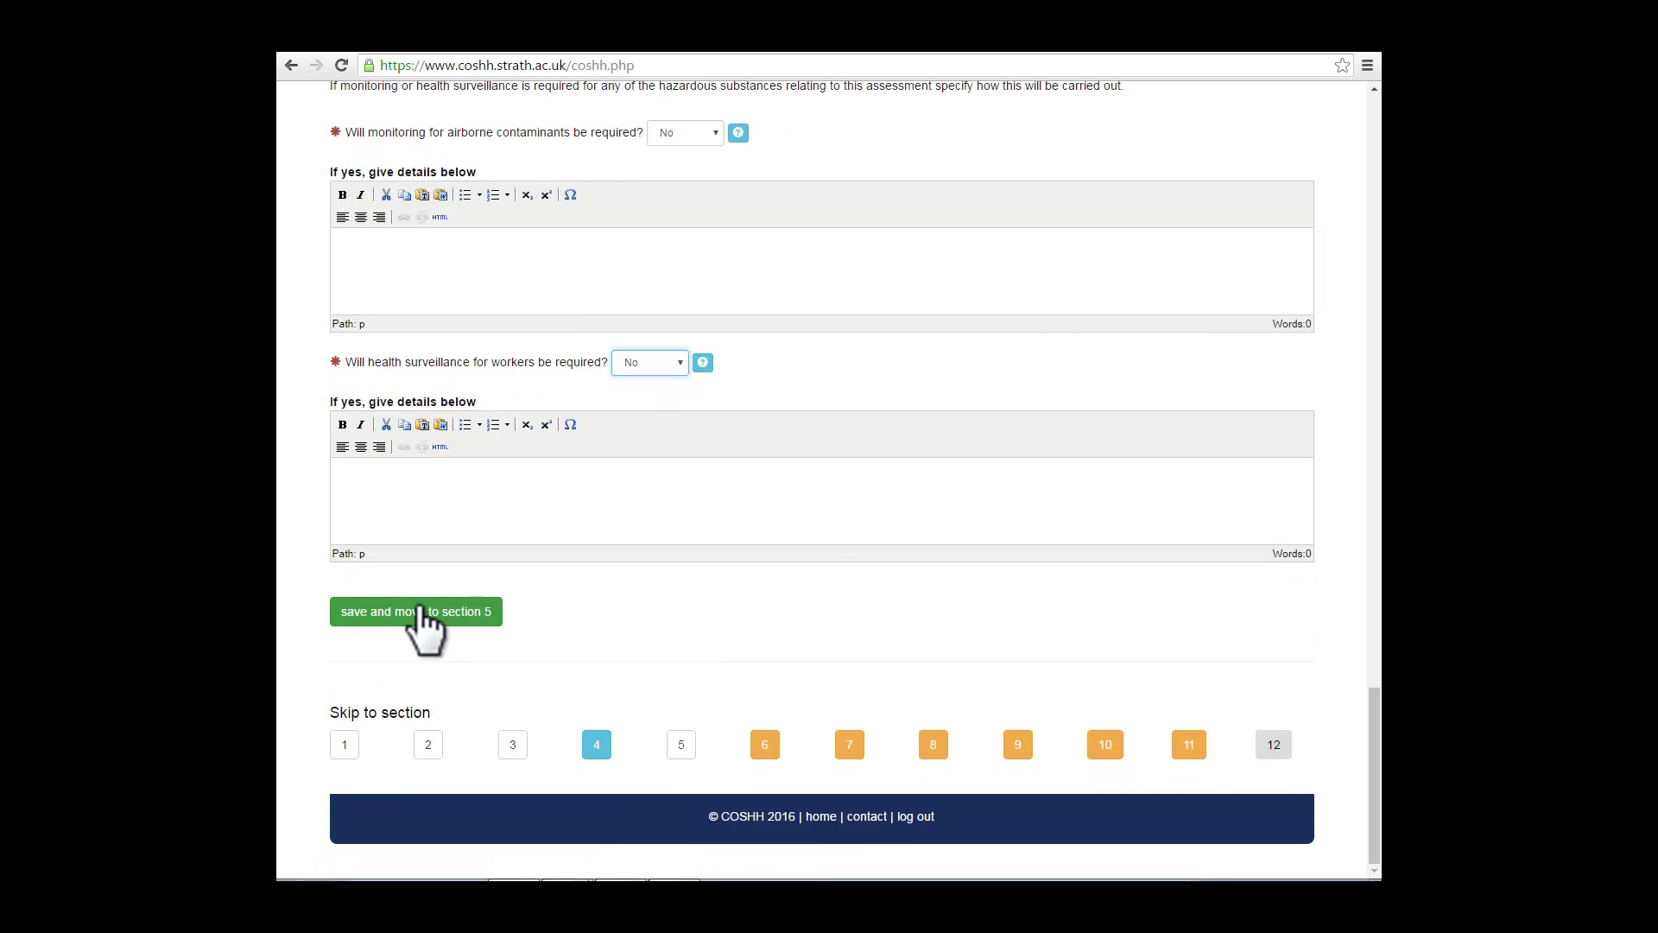
click(421, 609)
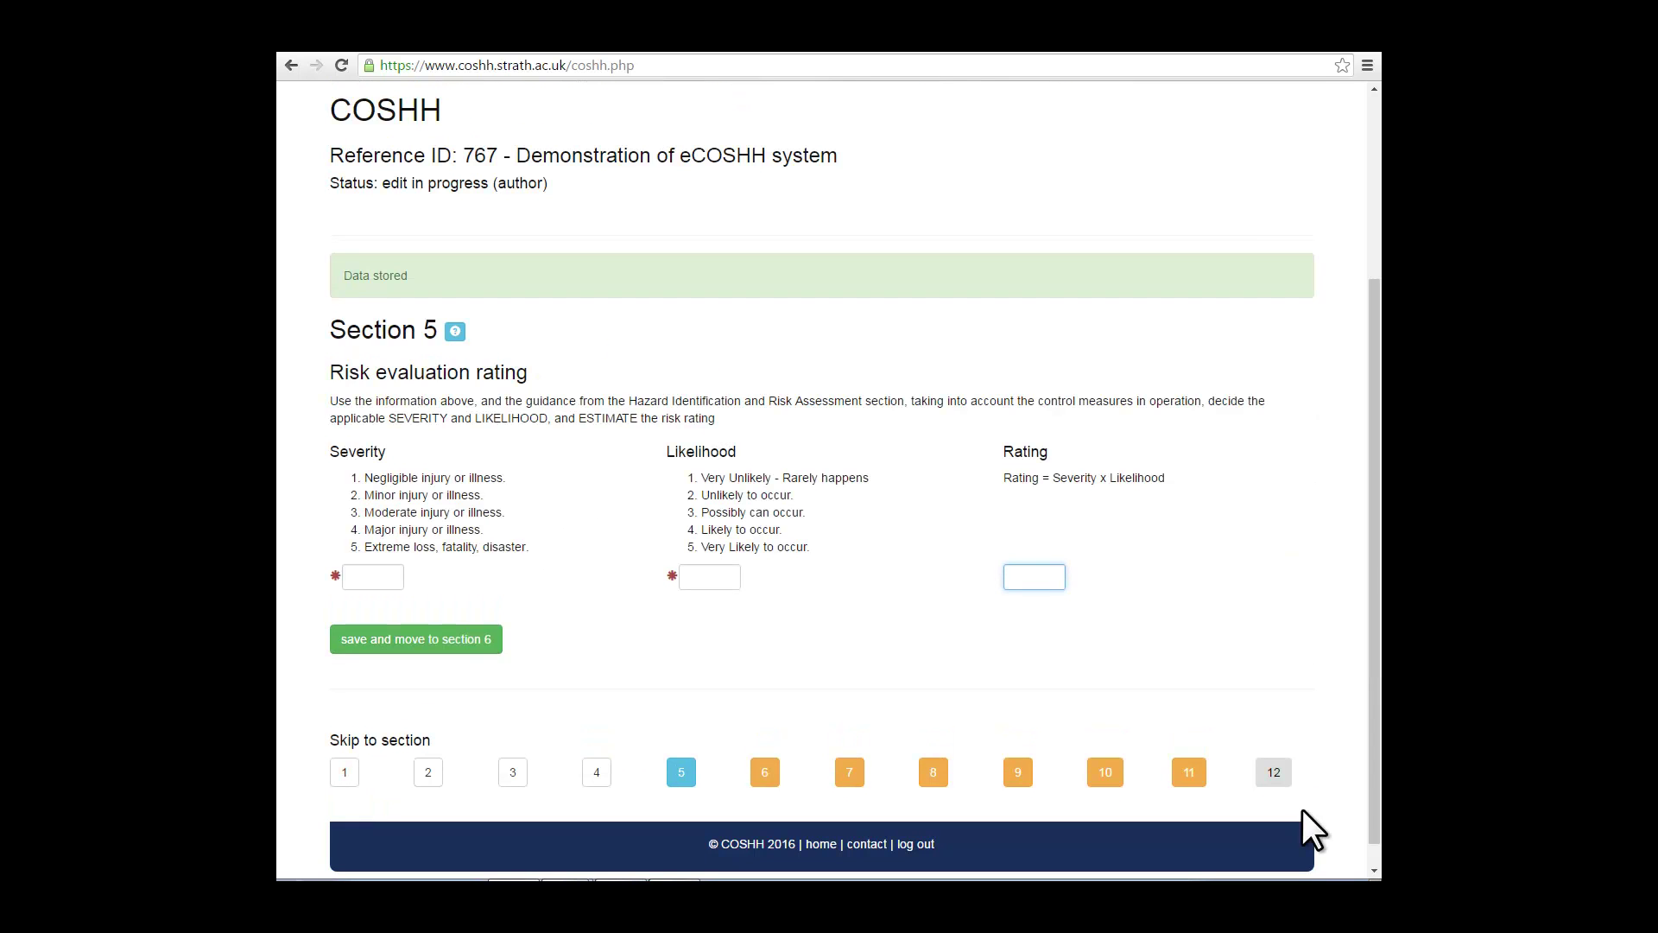
Step: Enter Severity 1, Likelihood 3 and Rating 3, then save Section 5
click(371, 577)
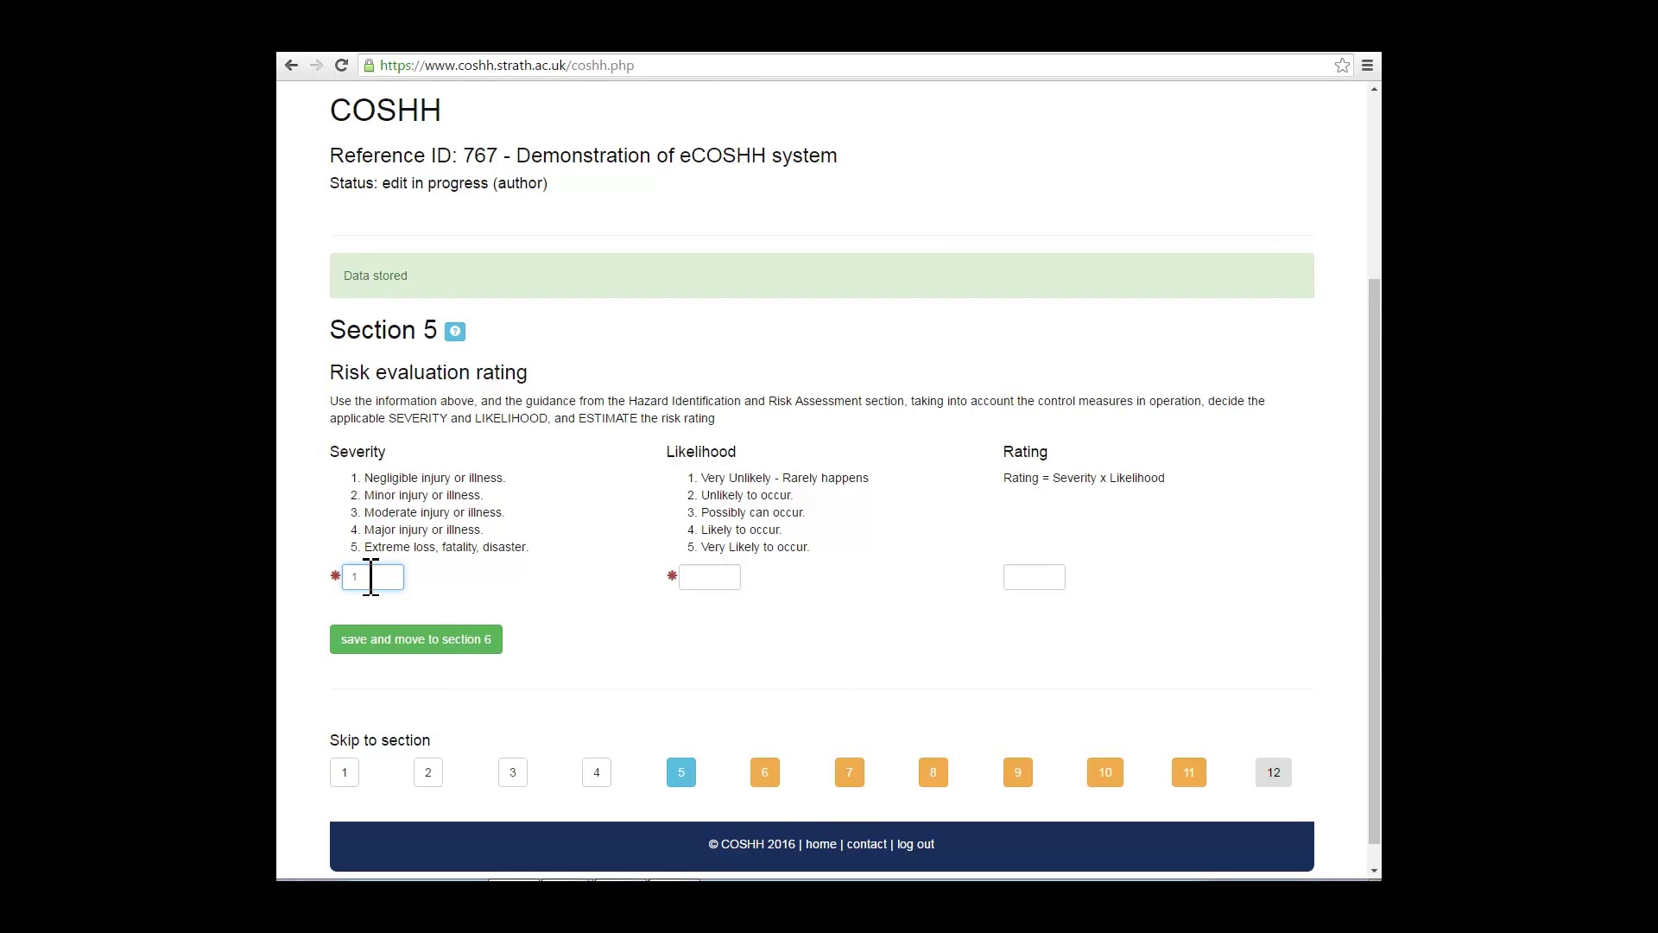
key(Tab)
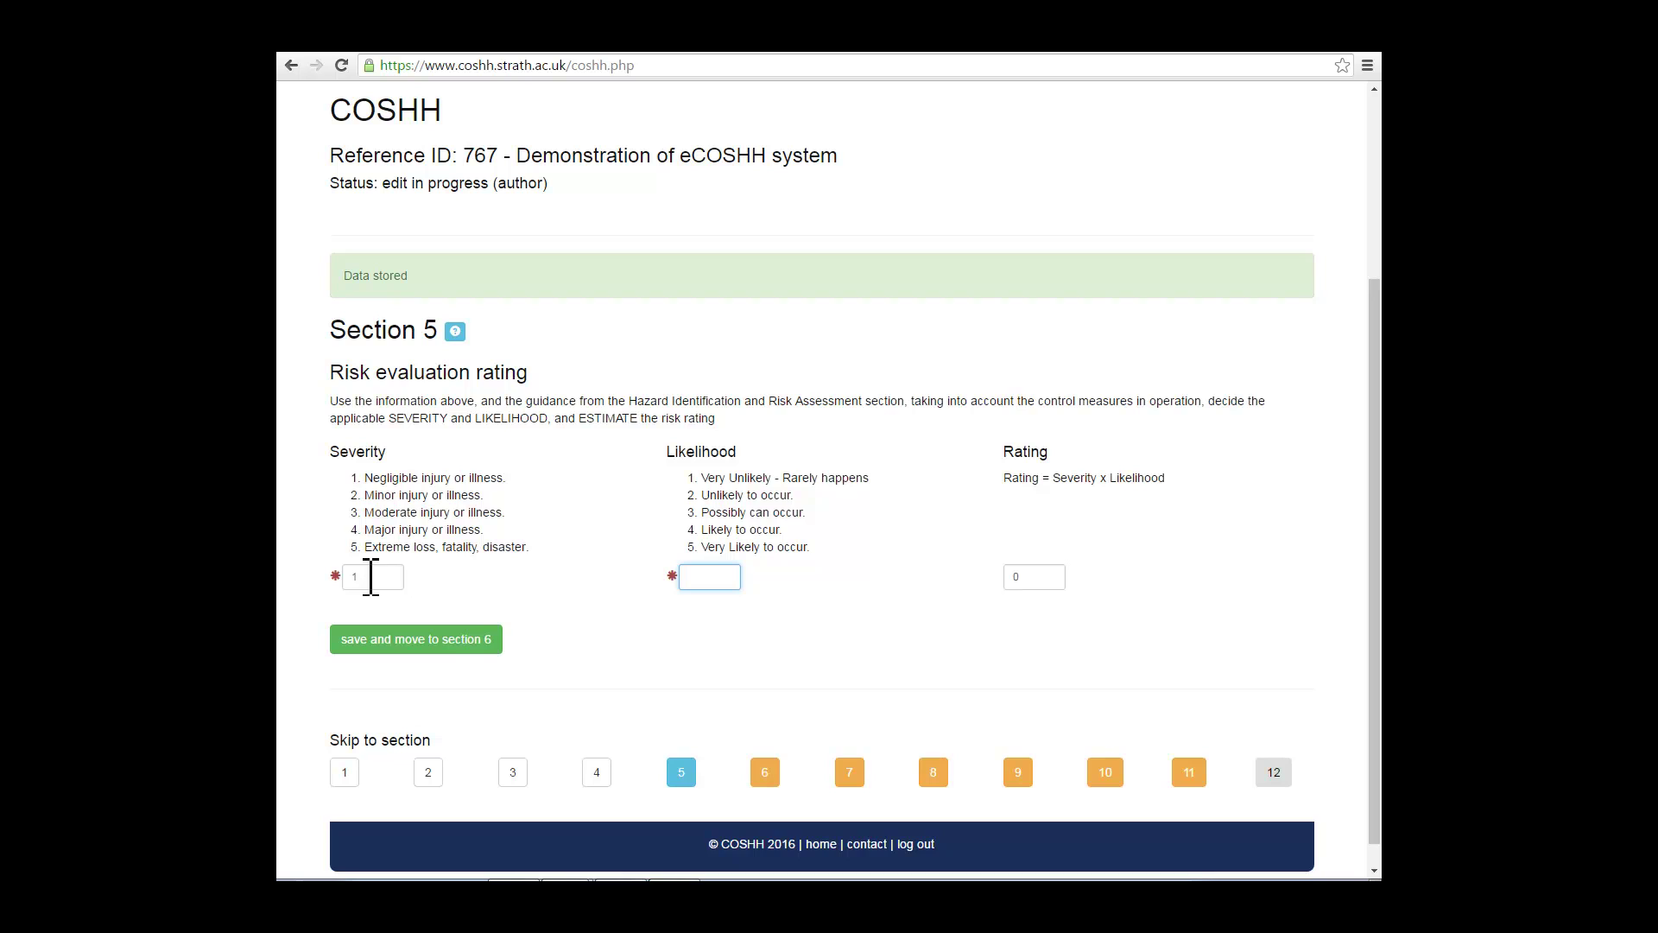
text(3)
key(Tab)
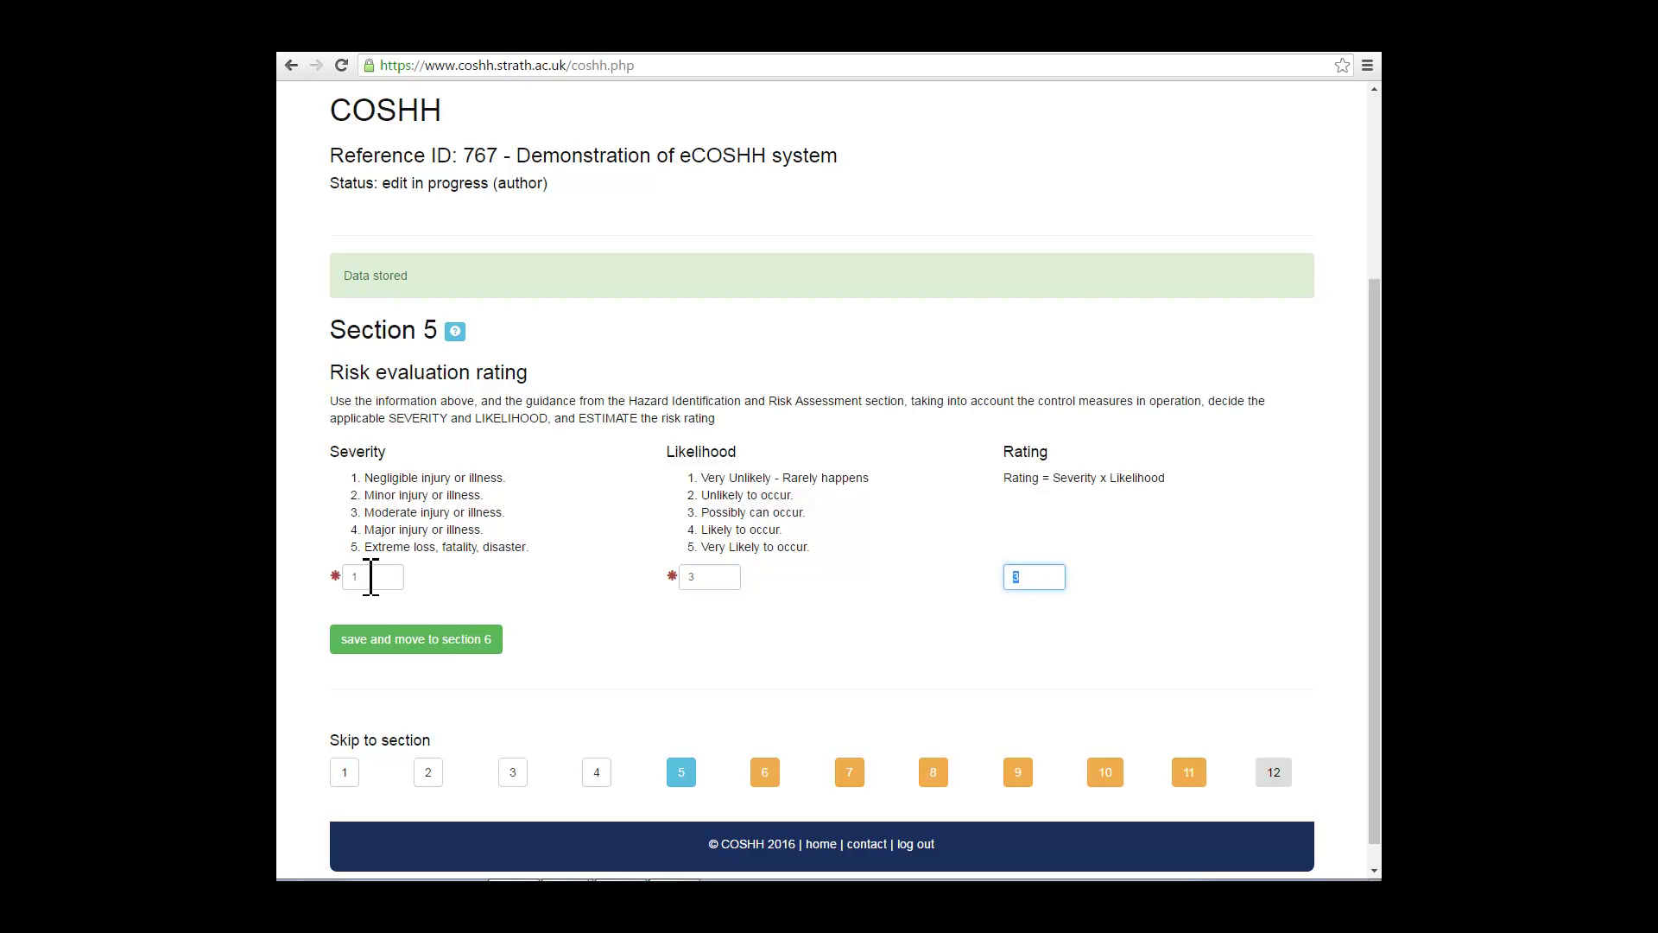
text(3)
key(Return)
Step: Enter 'Complete as required' in the Section 6 storage, transport, handling and use box
scroll(1048, 610, down, 3)
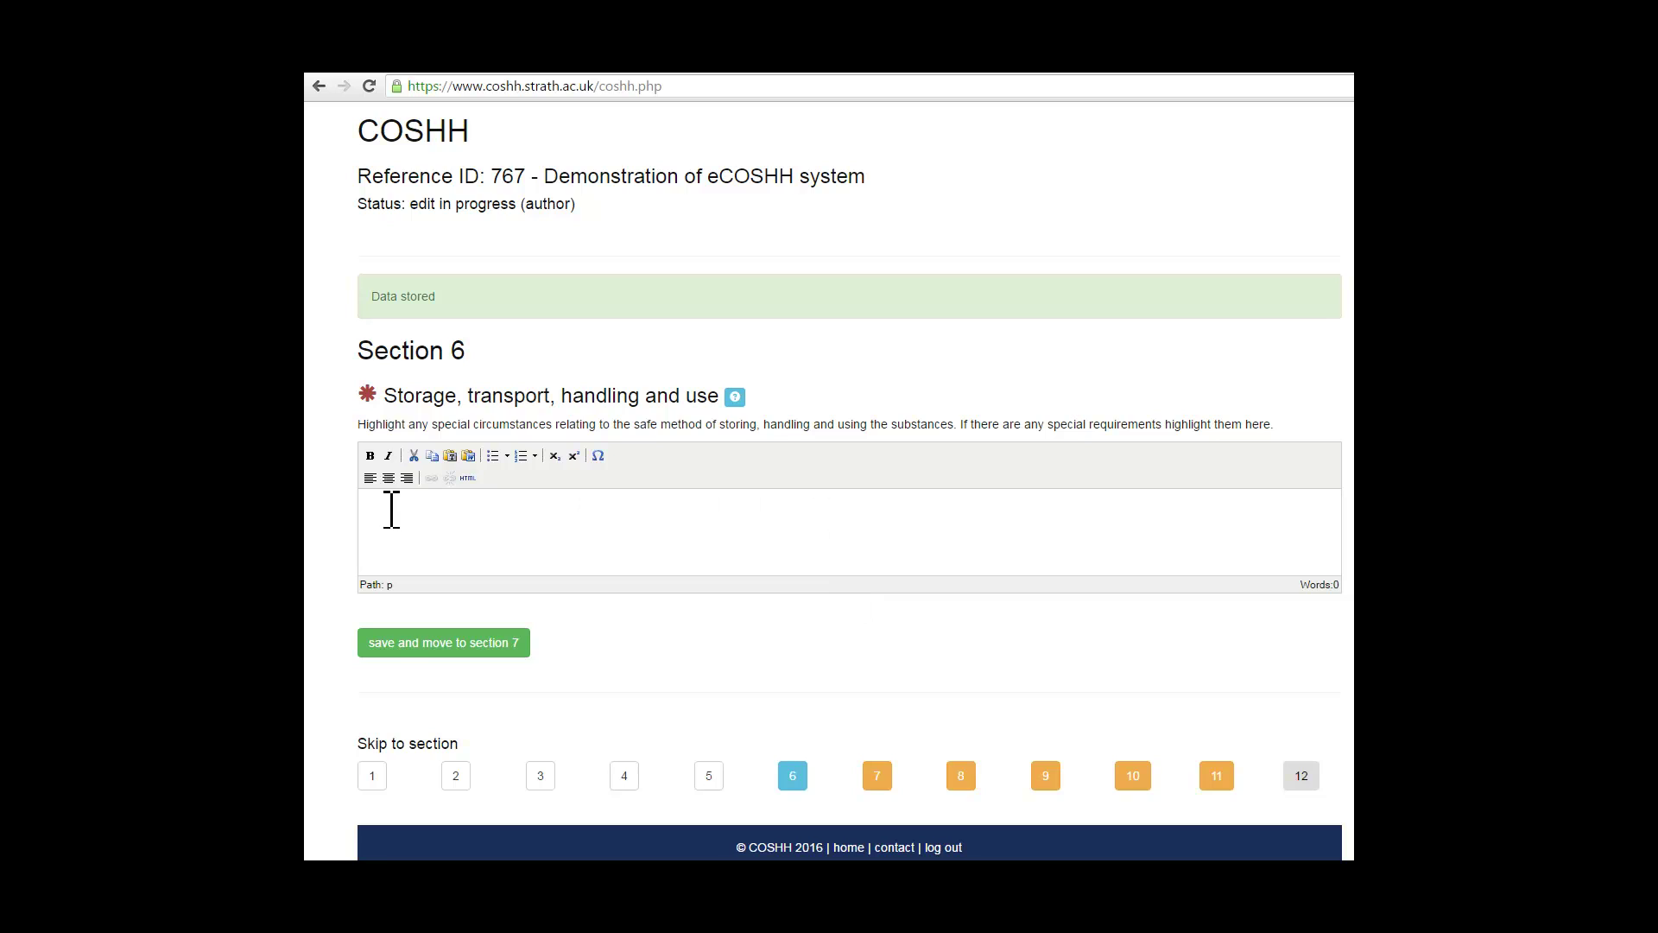
text(Complete as required)
Step: Save Section 6 and move on to Section 7, Waste disposal routes
click(451, 643)
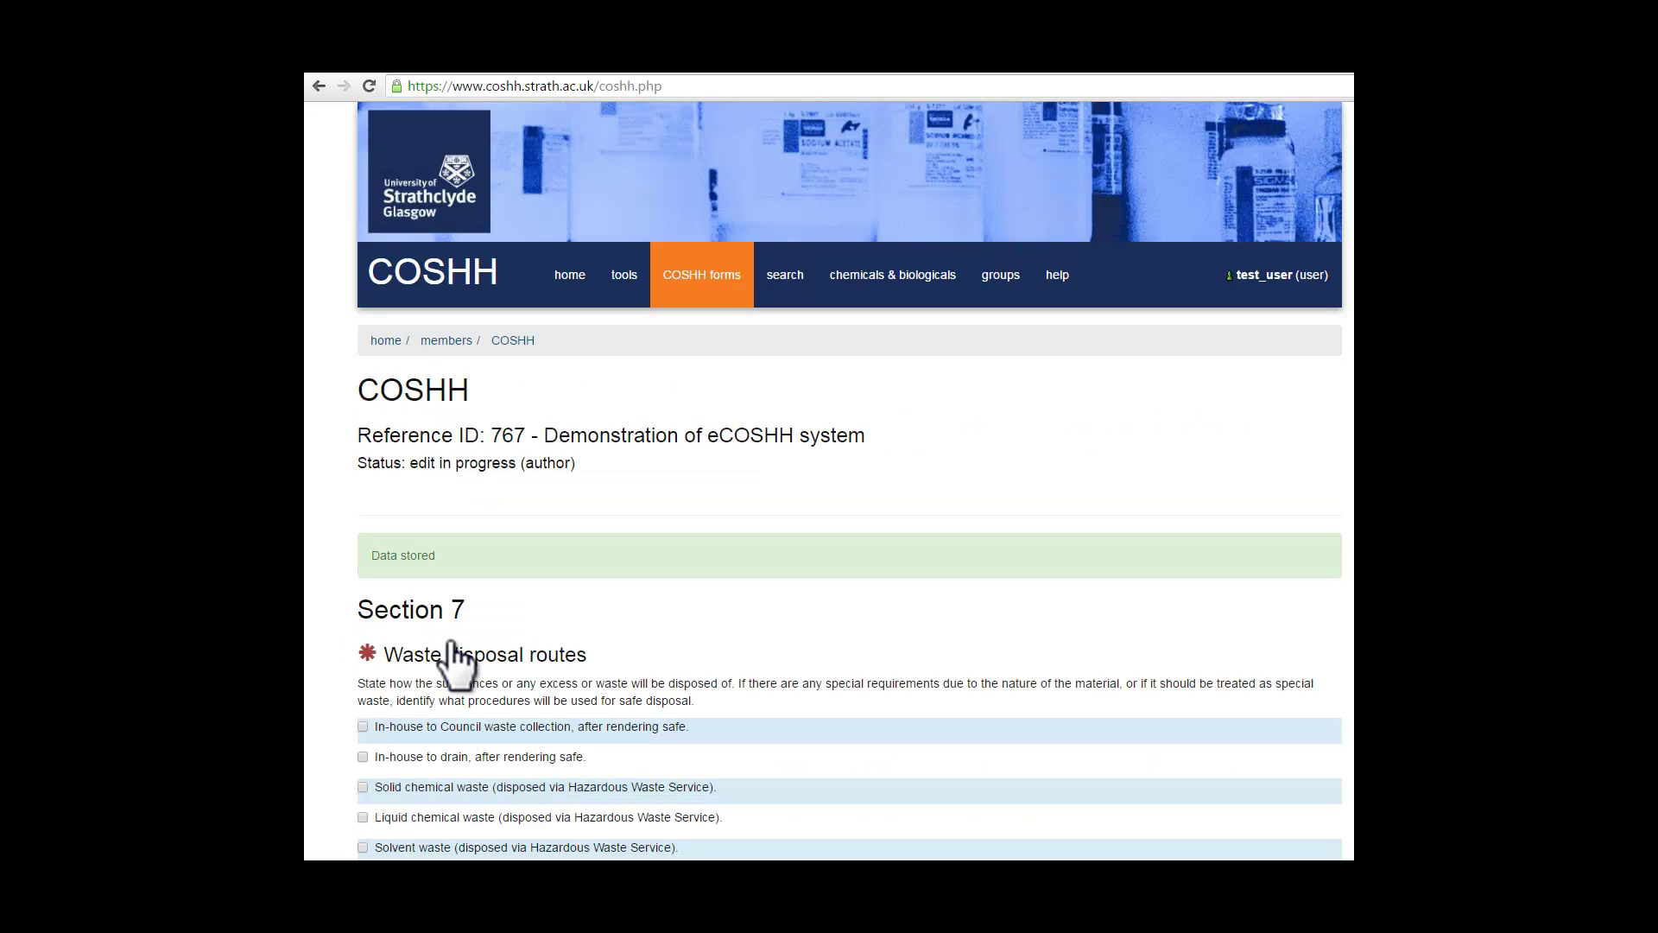
scroll(457, 661, down, 3)
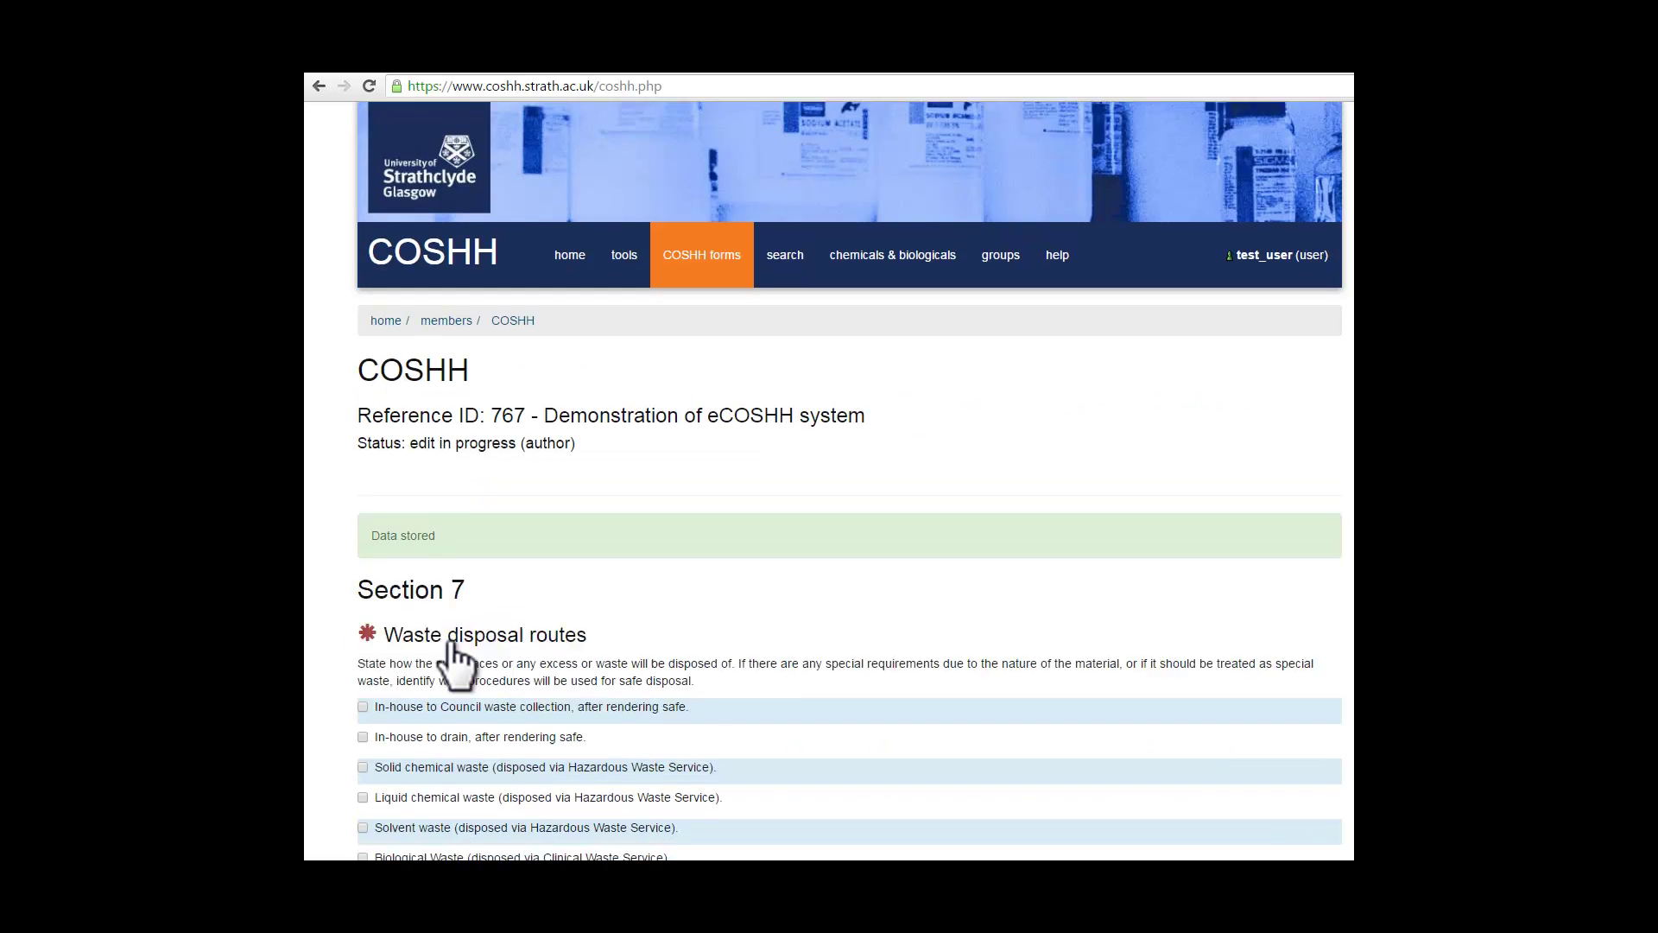
scroll(456, 662, down, 1)
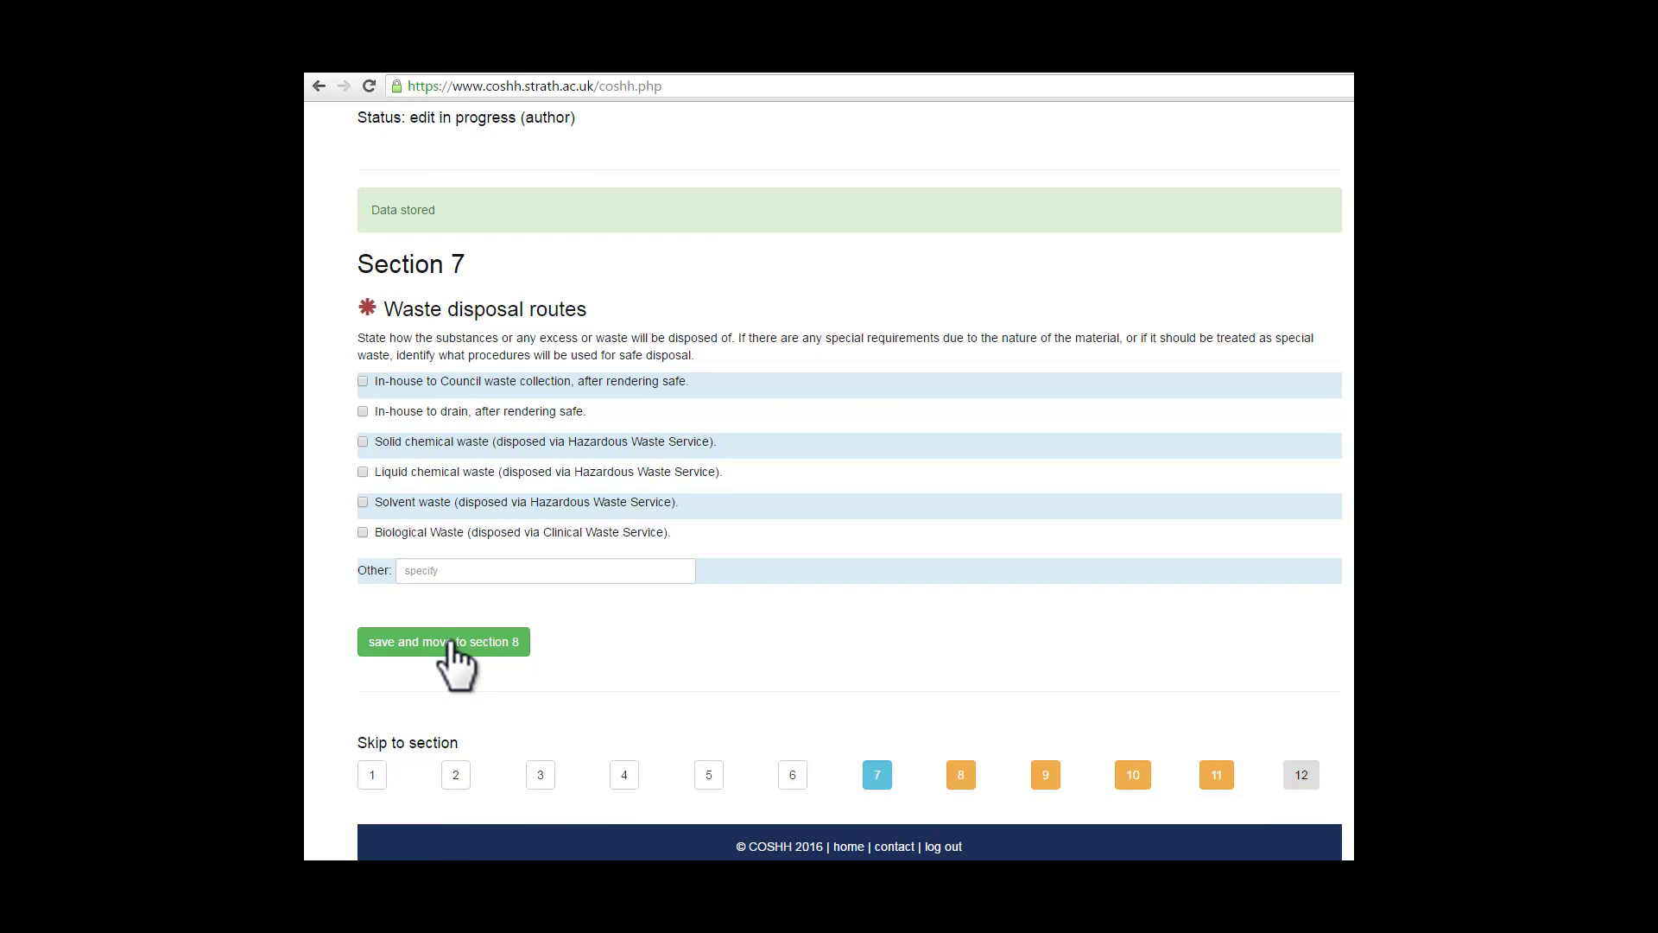
Step: Tick solid chemical, liquid chemical and solvent waste, with 'Specify if necessary' under Other
click(450, 642)
click(362, 441)
click(418, 570)
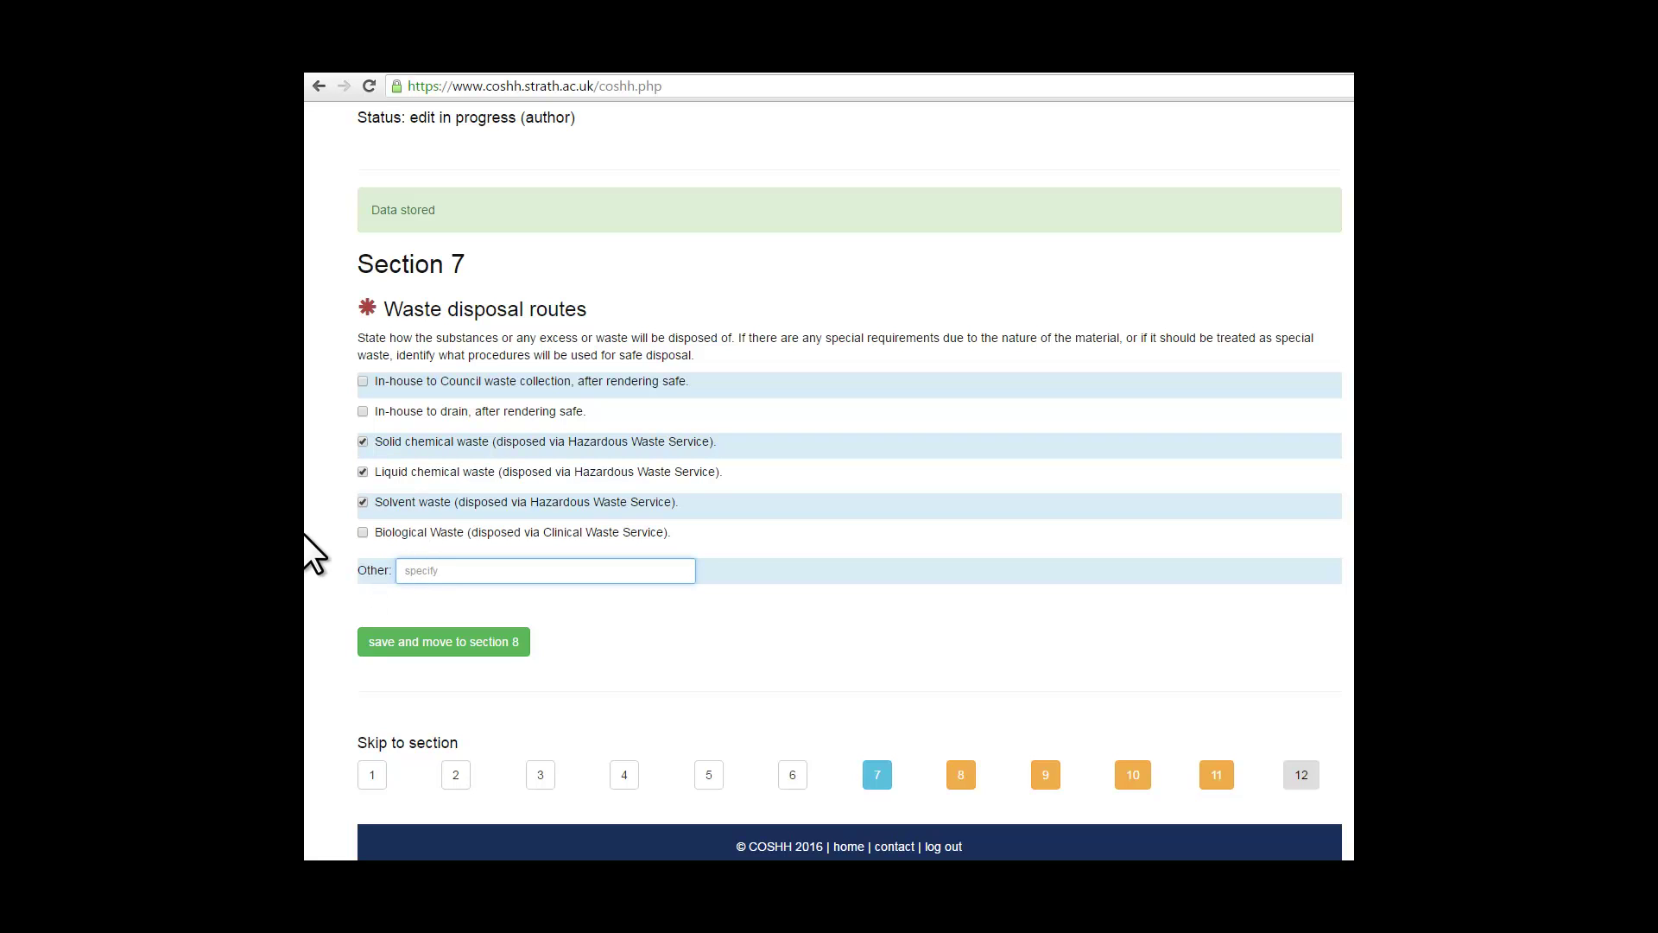
text(Specify if necessary)
Step: Save Section 7, then tick written emergency instructions noting 'Include information on emergency instructions'
click(514, 648)
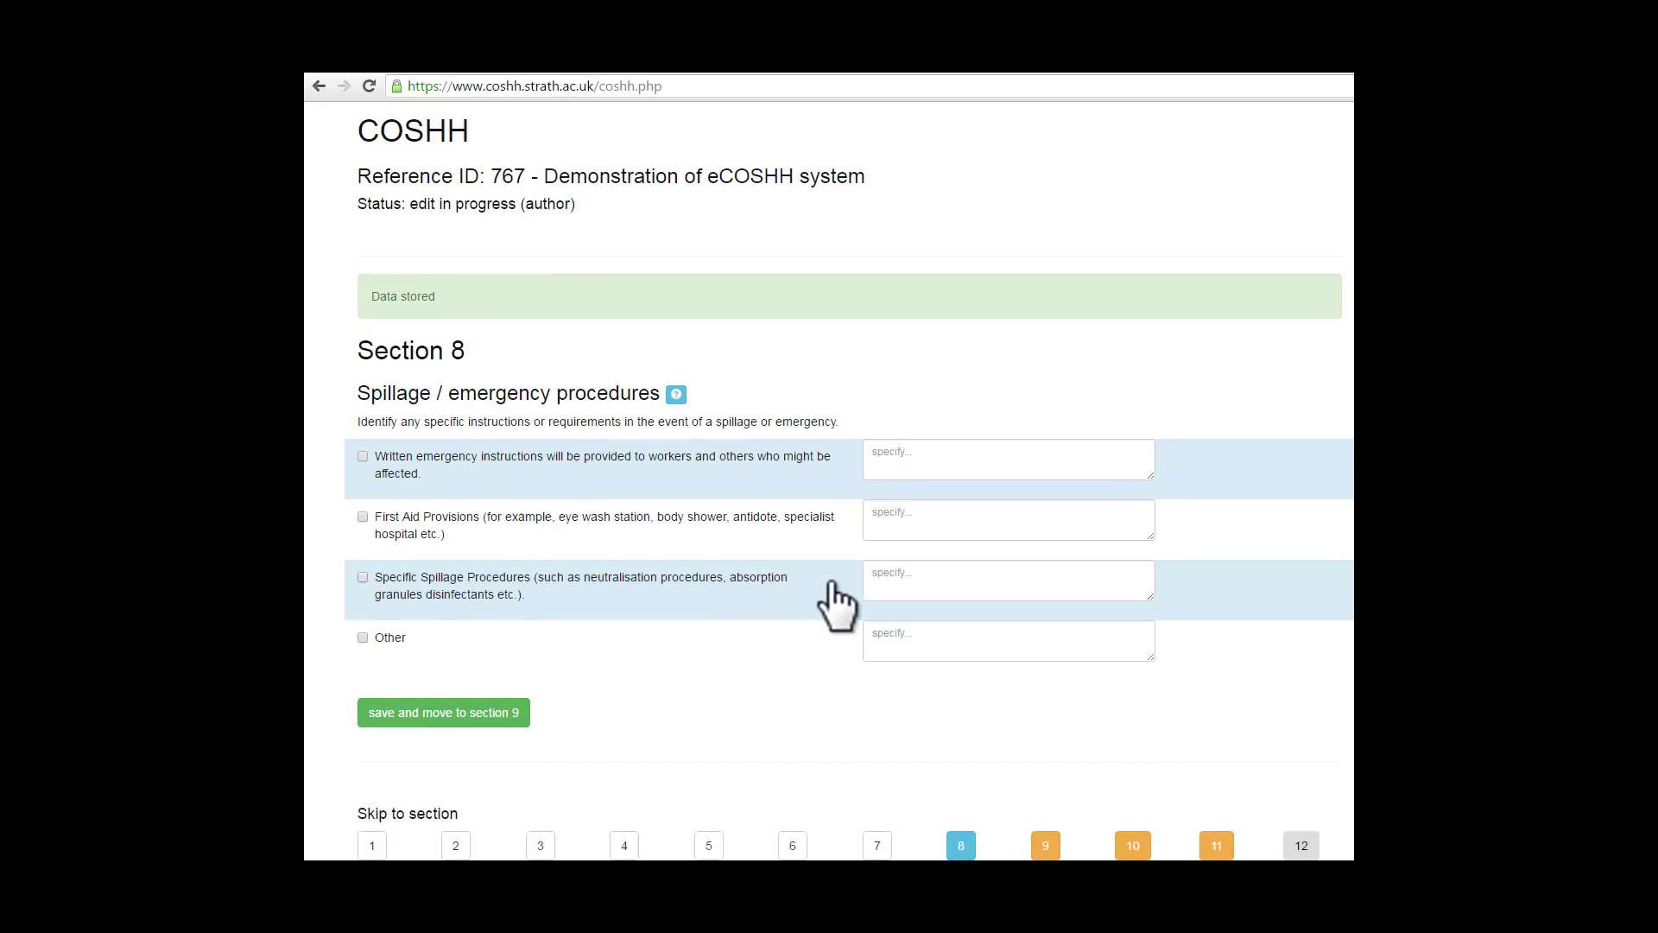
scroll(833, 592, down, 1)
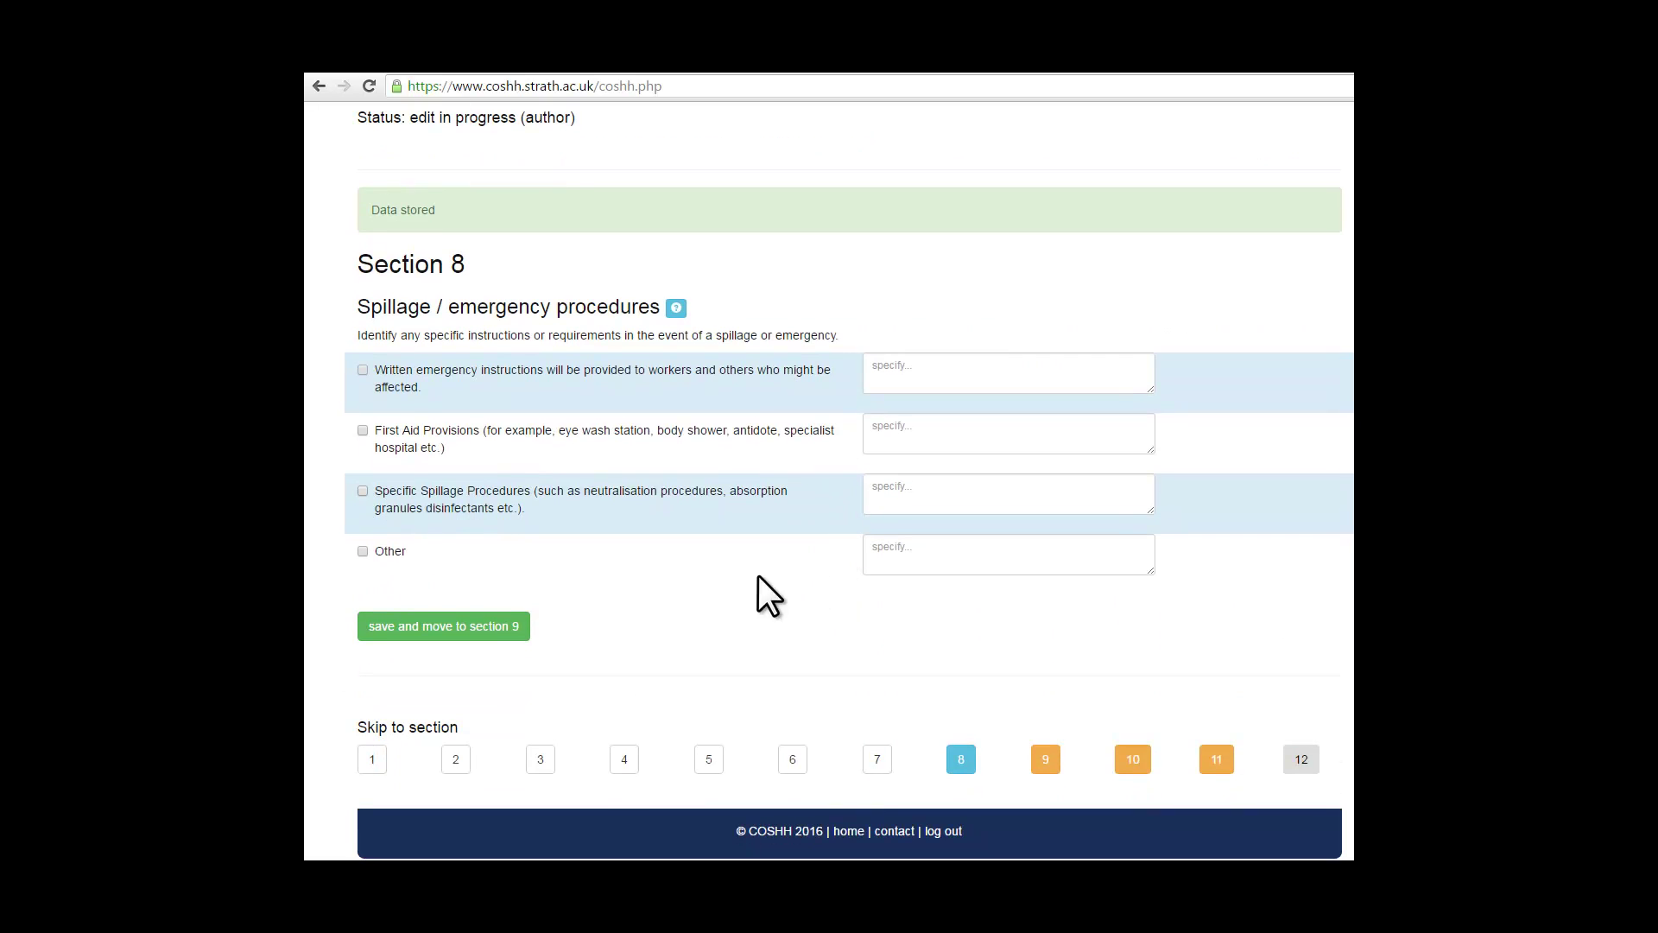
click(362, 370)
click(903, 363)
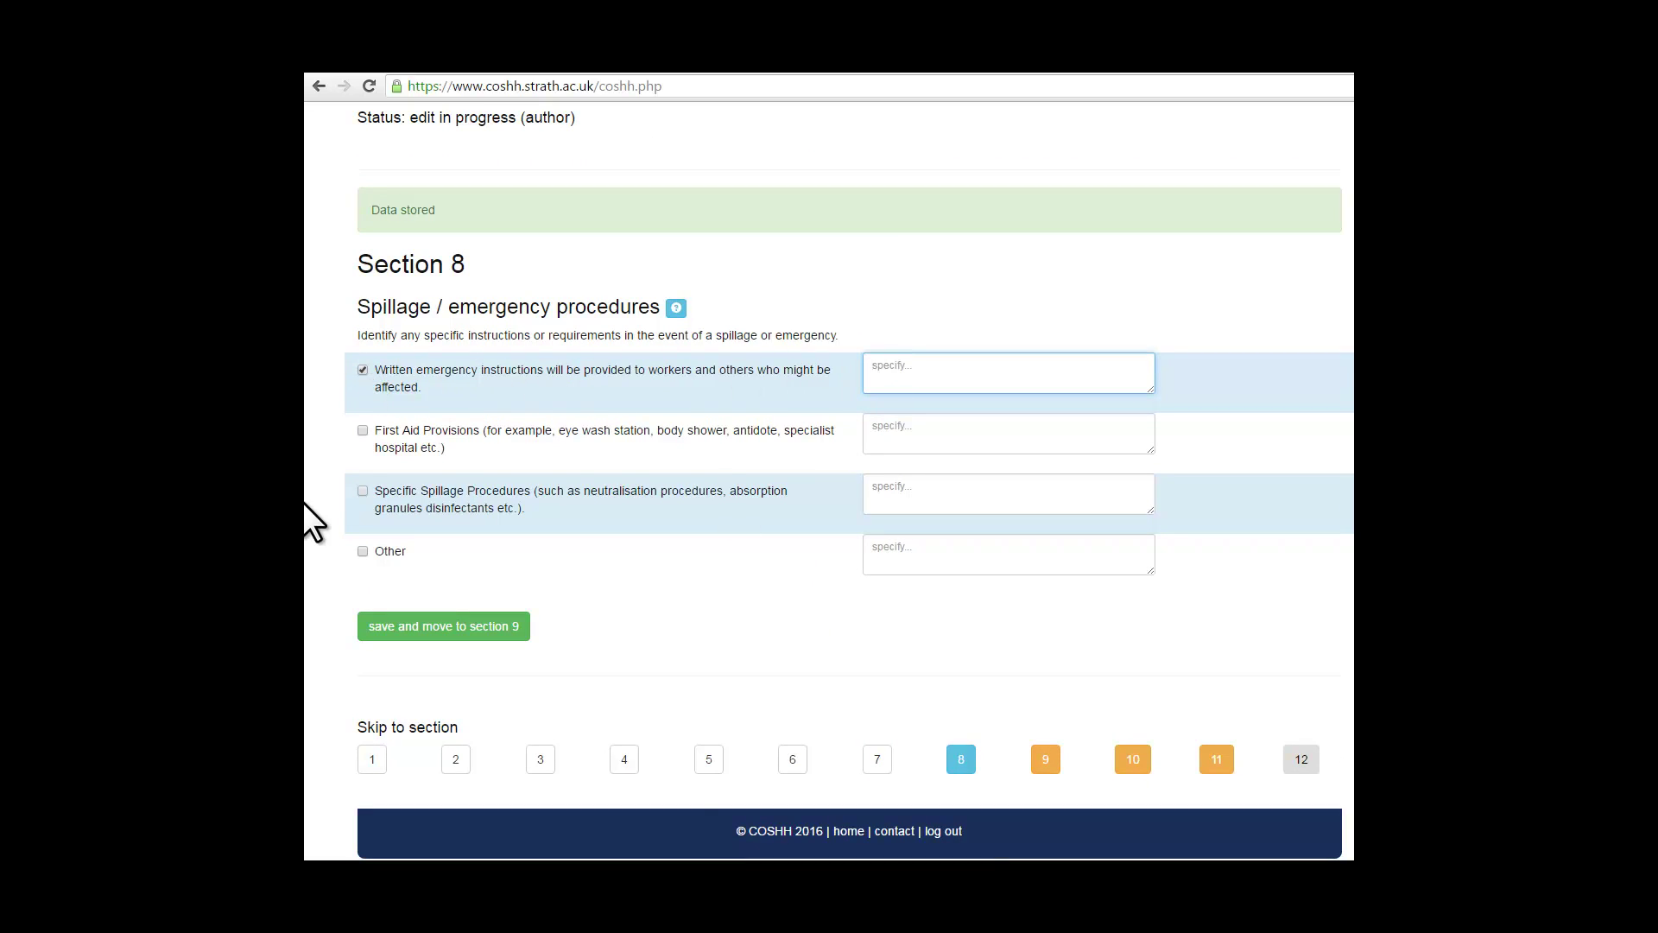
text(Include inform)
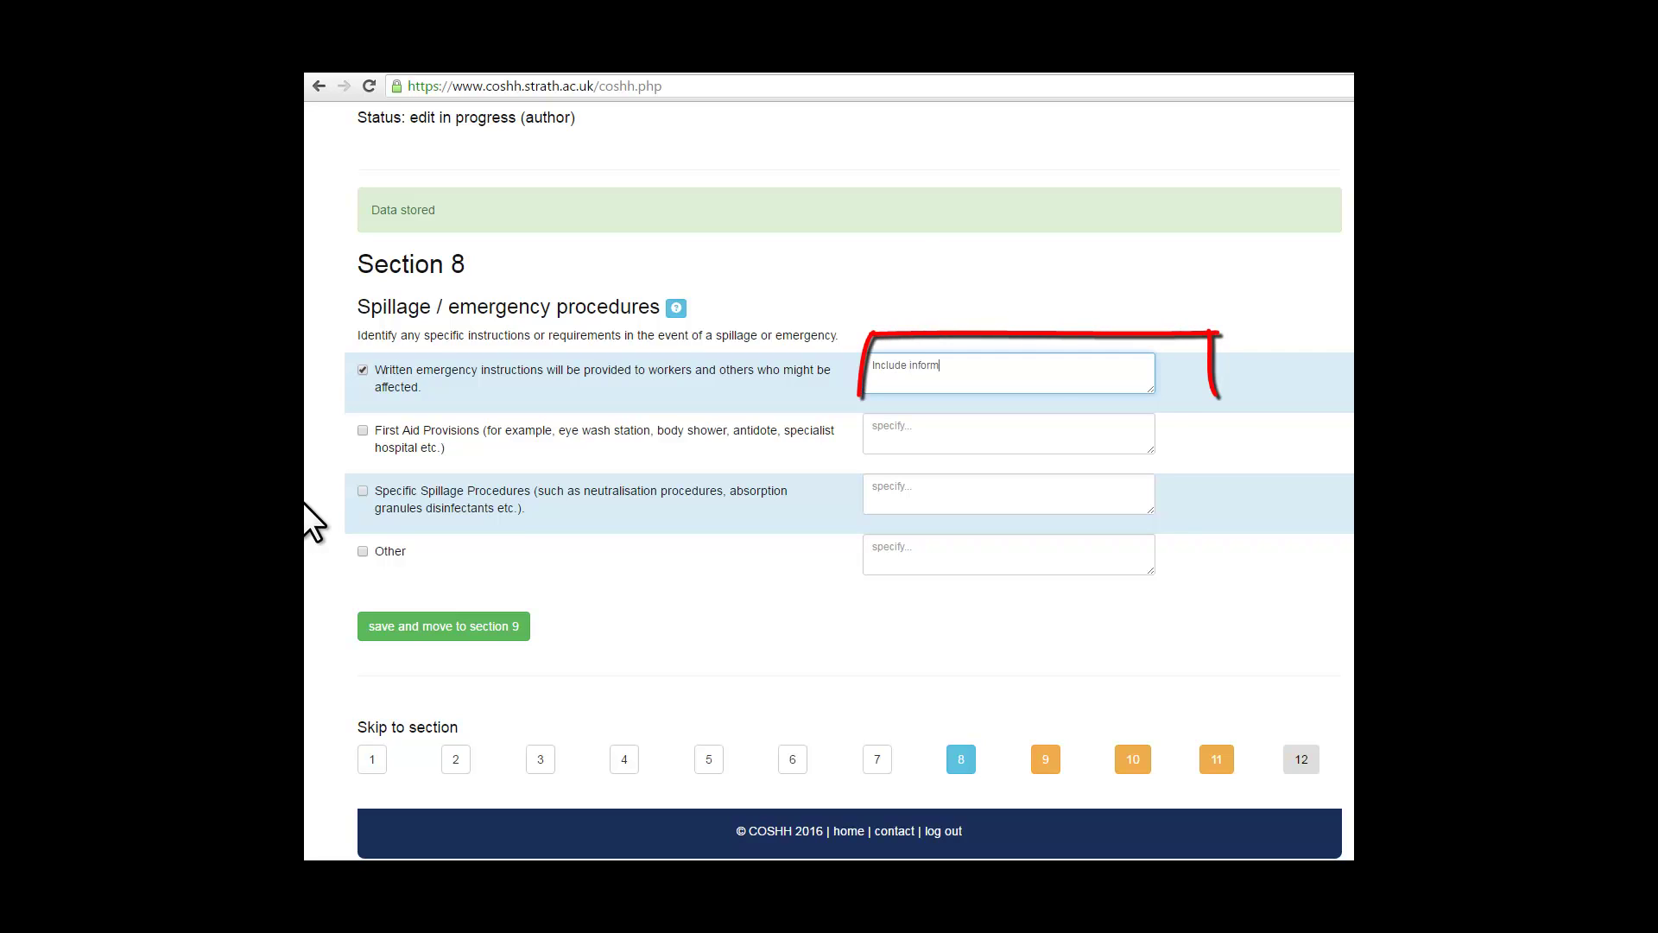
text(ation on)
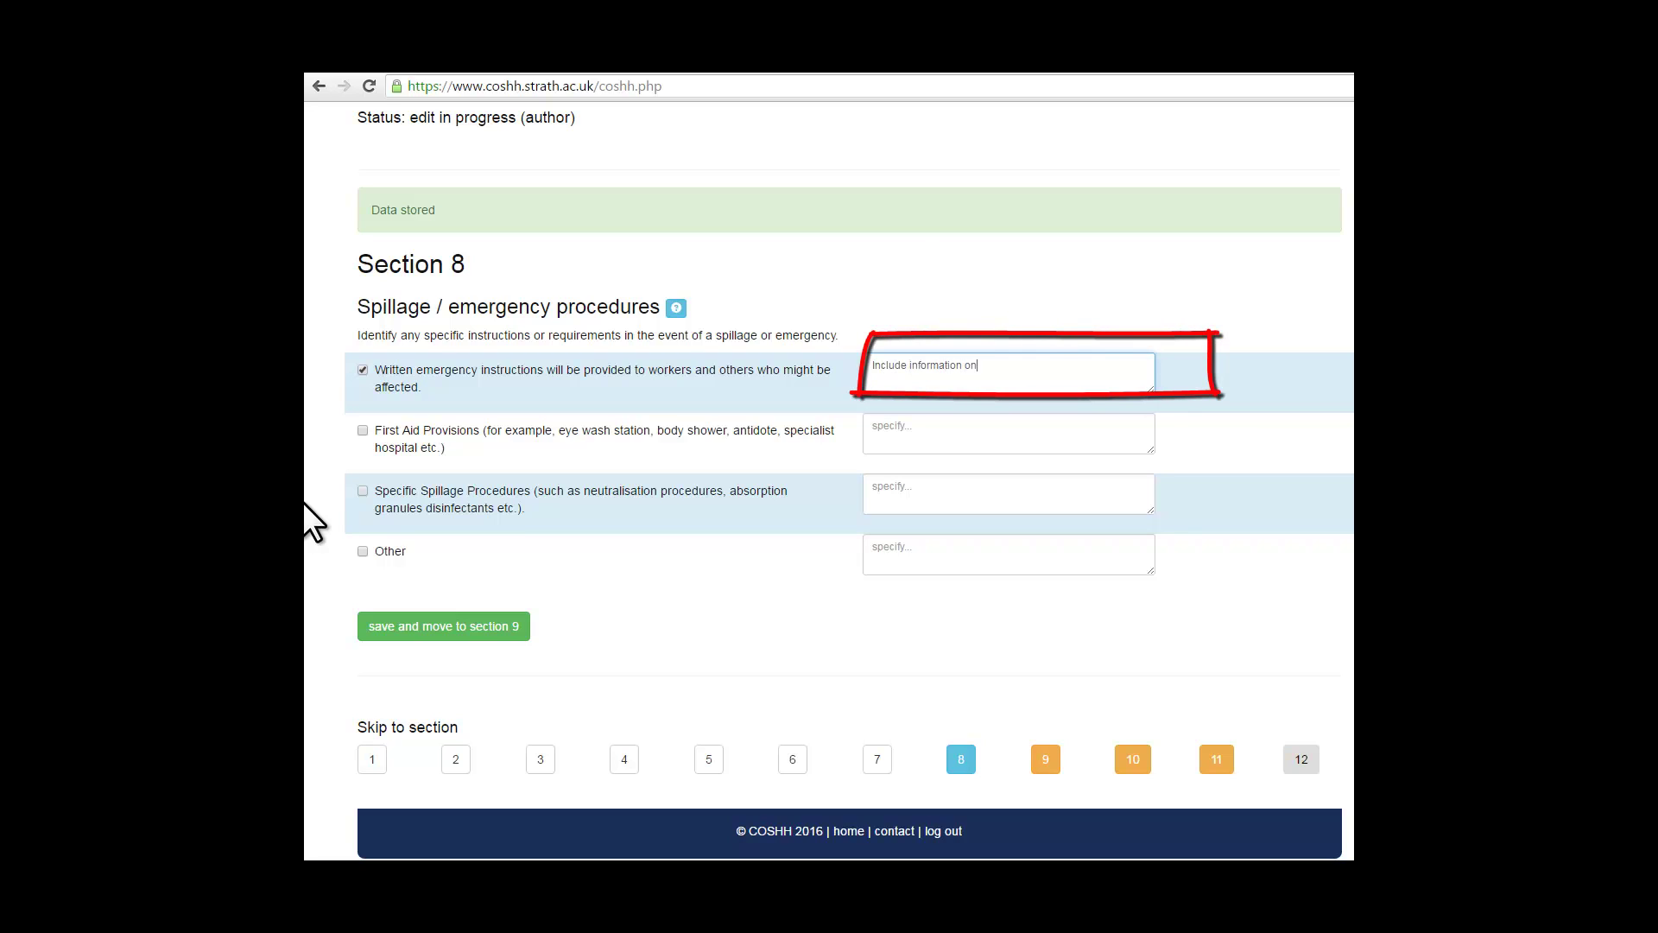
text( emergency instur)
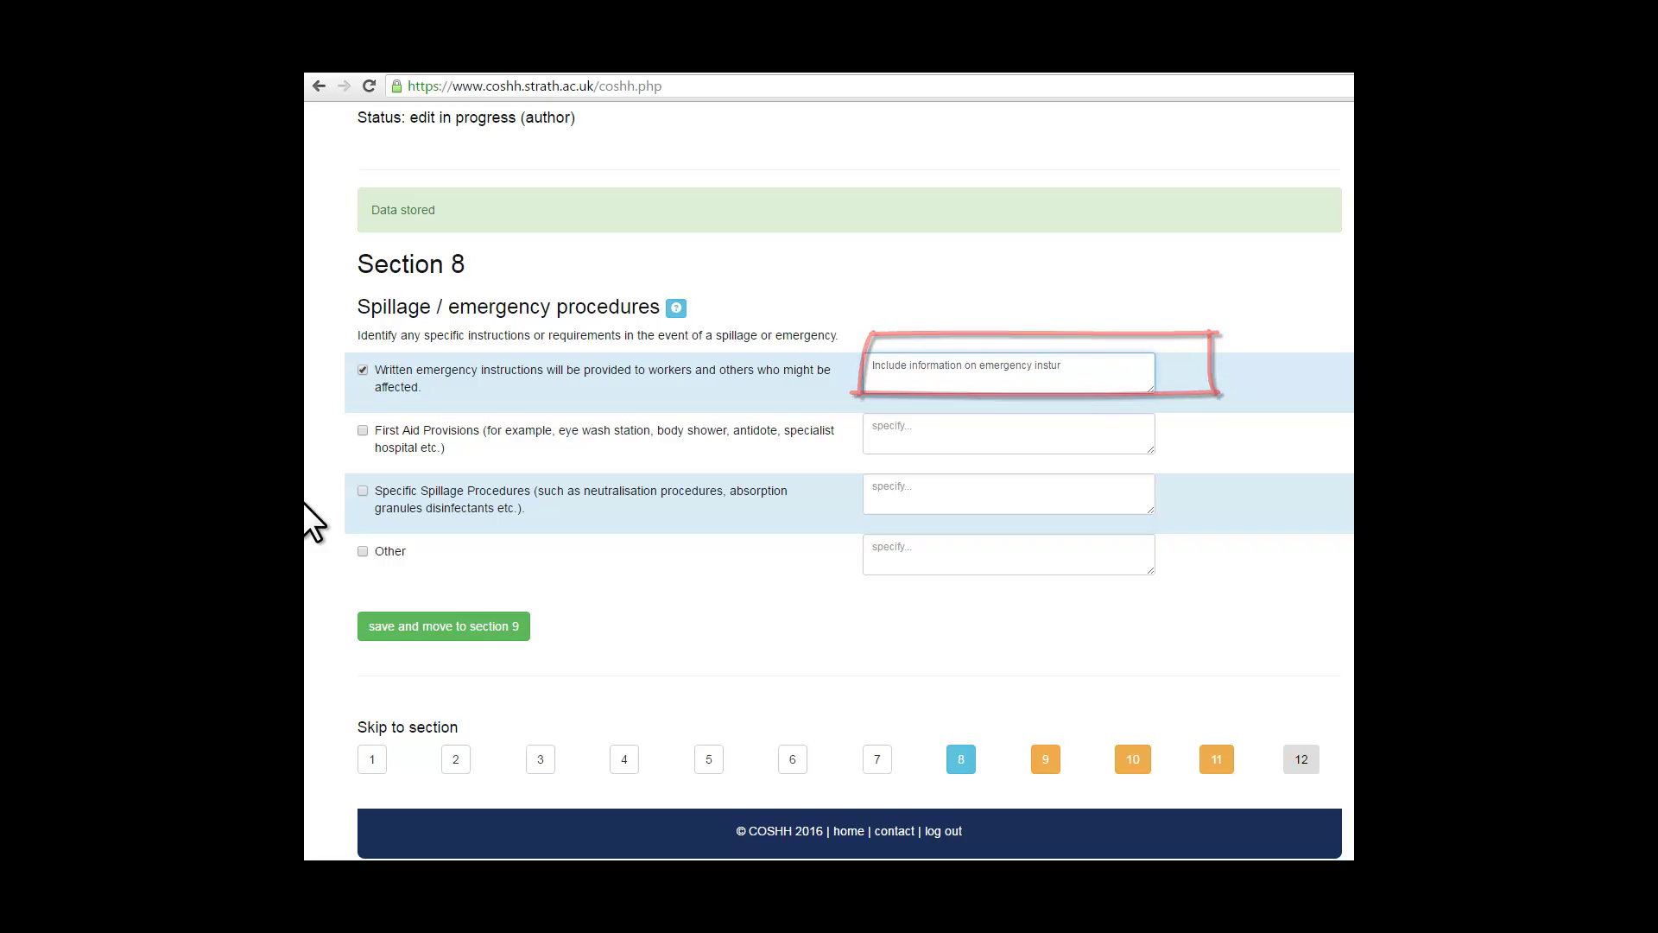
key(BackSpace)
key(BackSpace)
text(ructions)
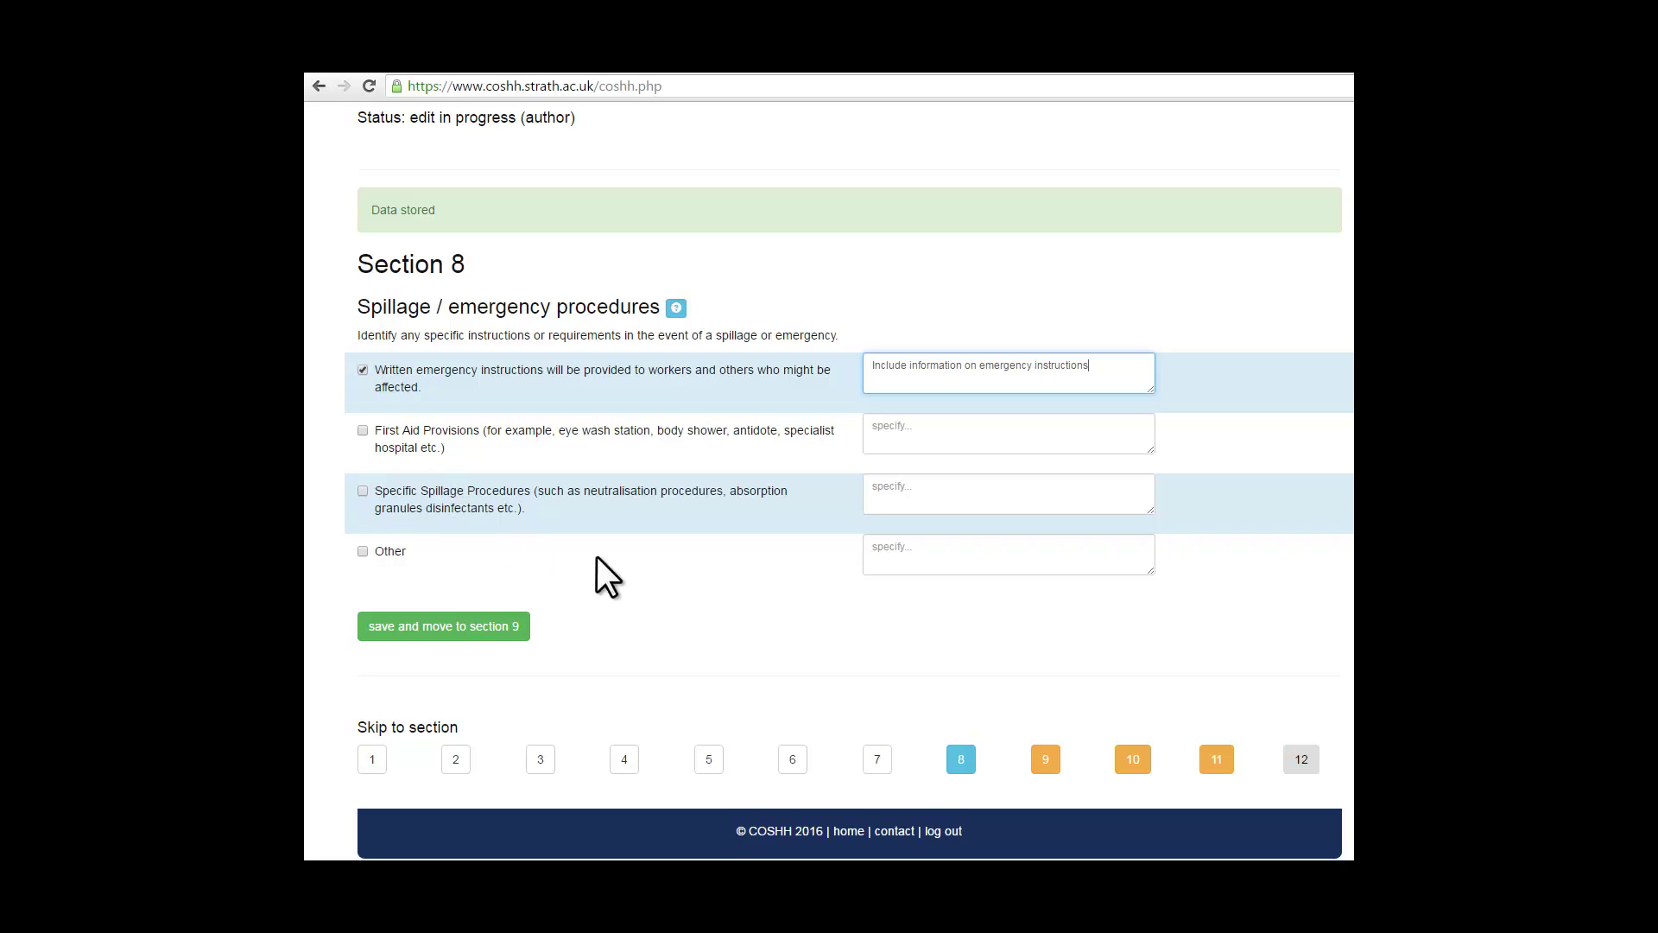
Step: Save Section 8 and tick Risk Assessments as applicable legislation in Section 9
click(478, 628)
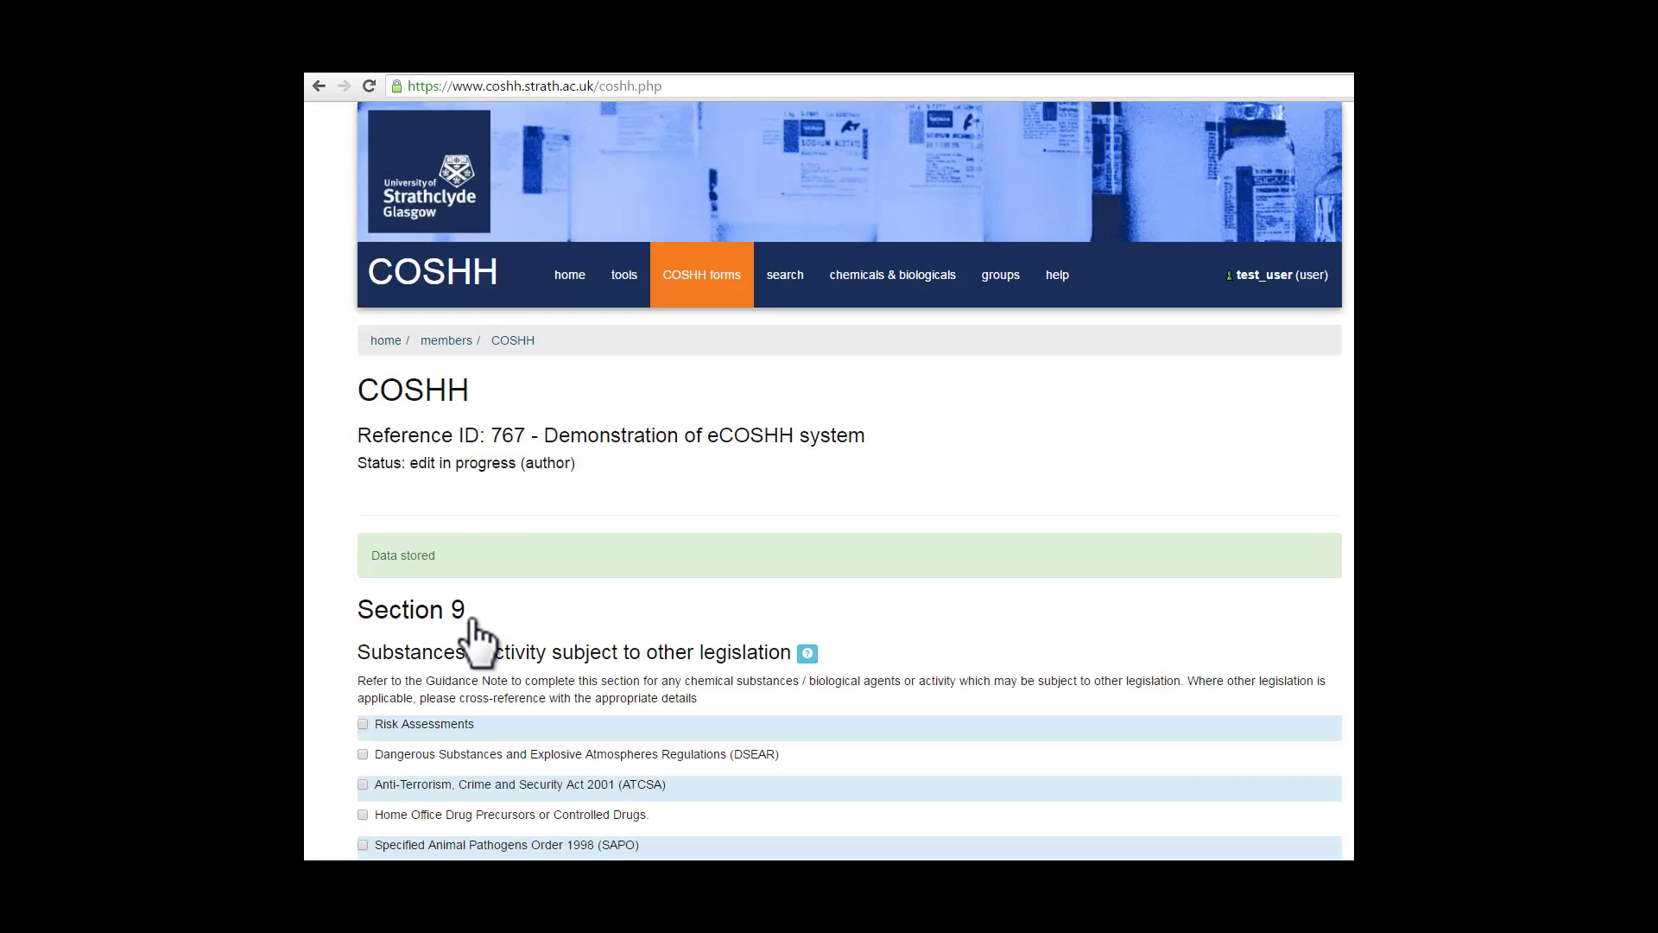
middle_click(748, 570)
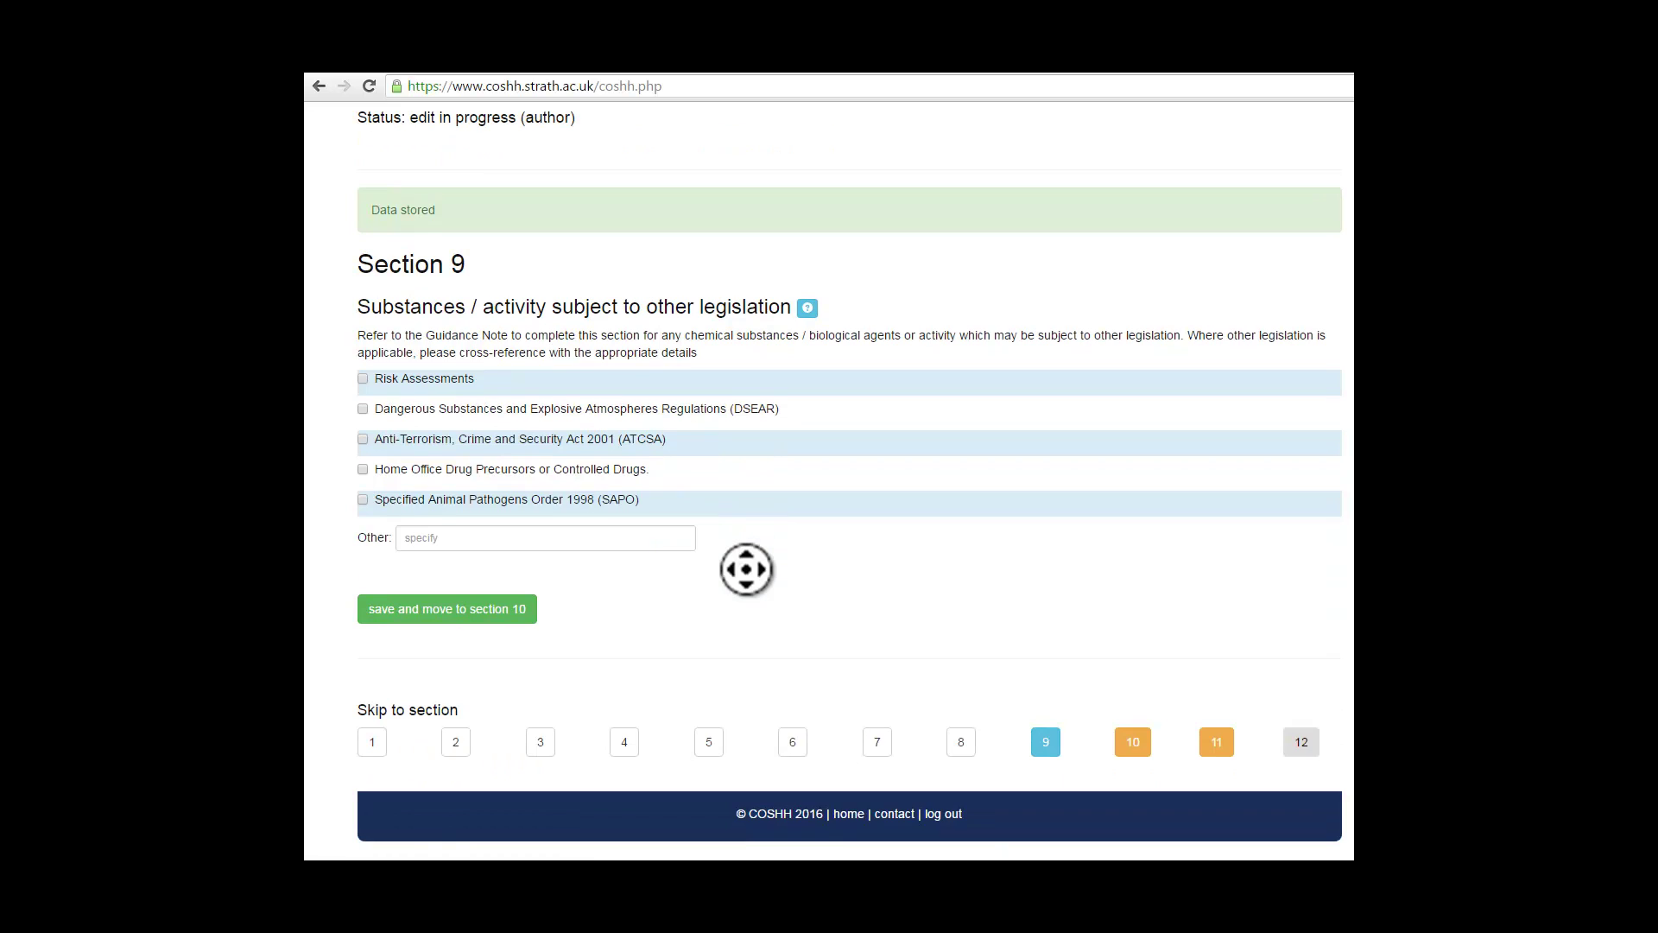
click(701, 568)
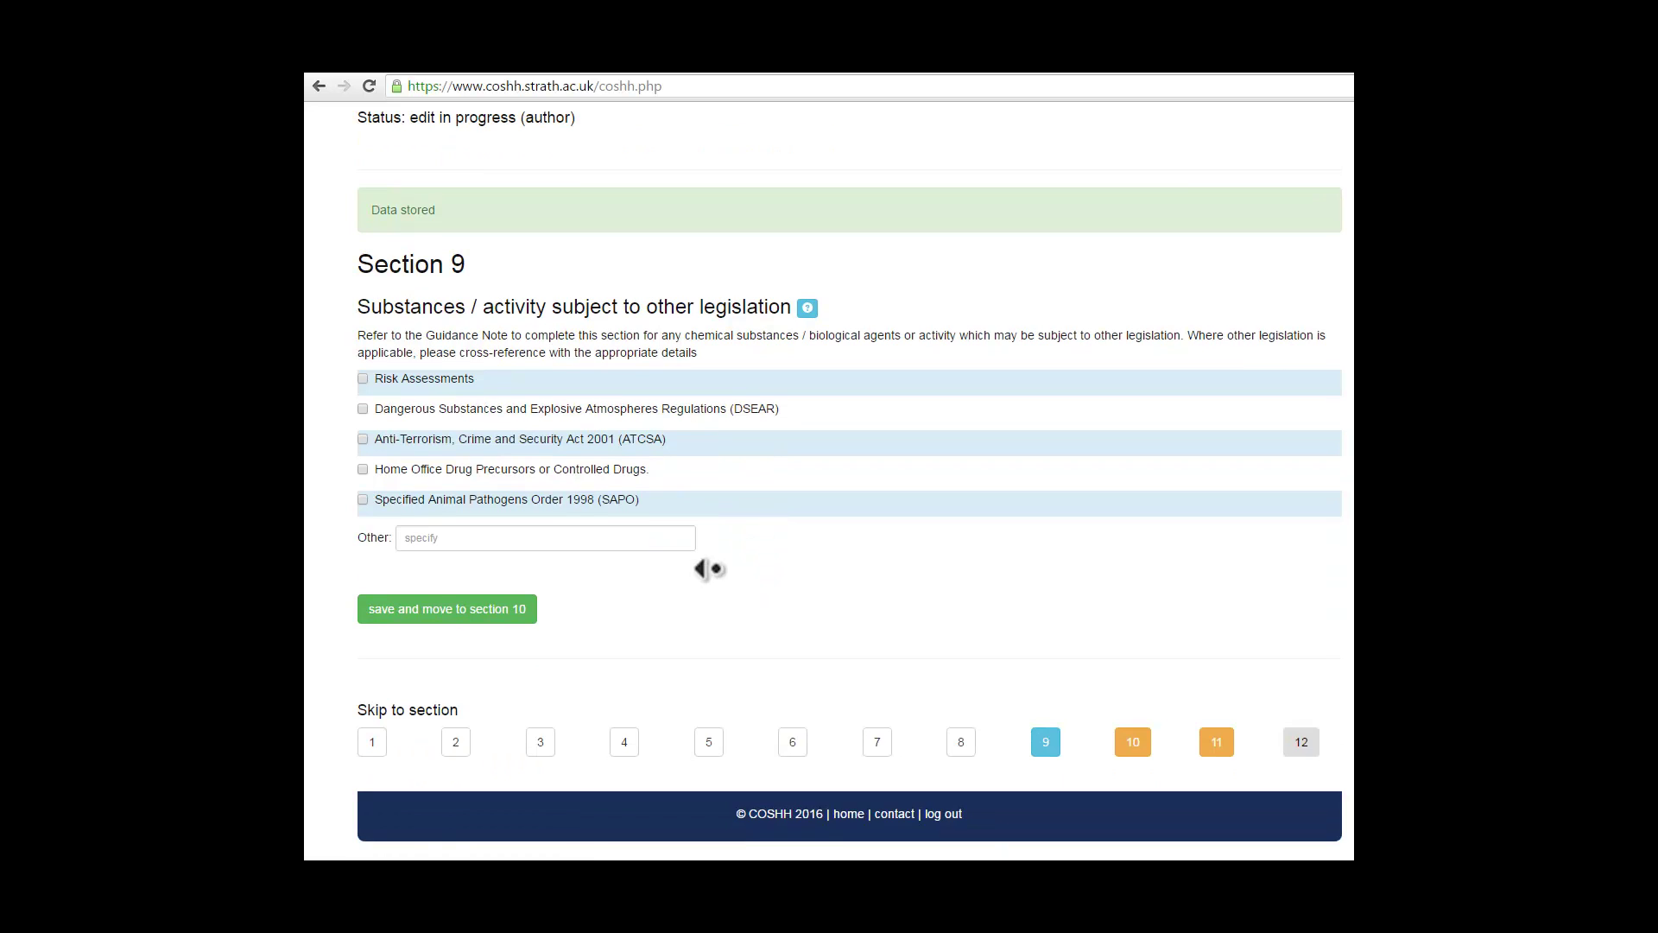
click(543, 604)
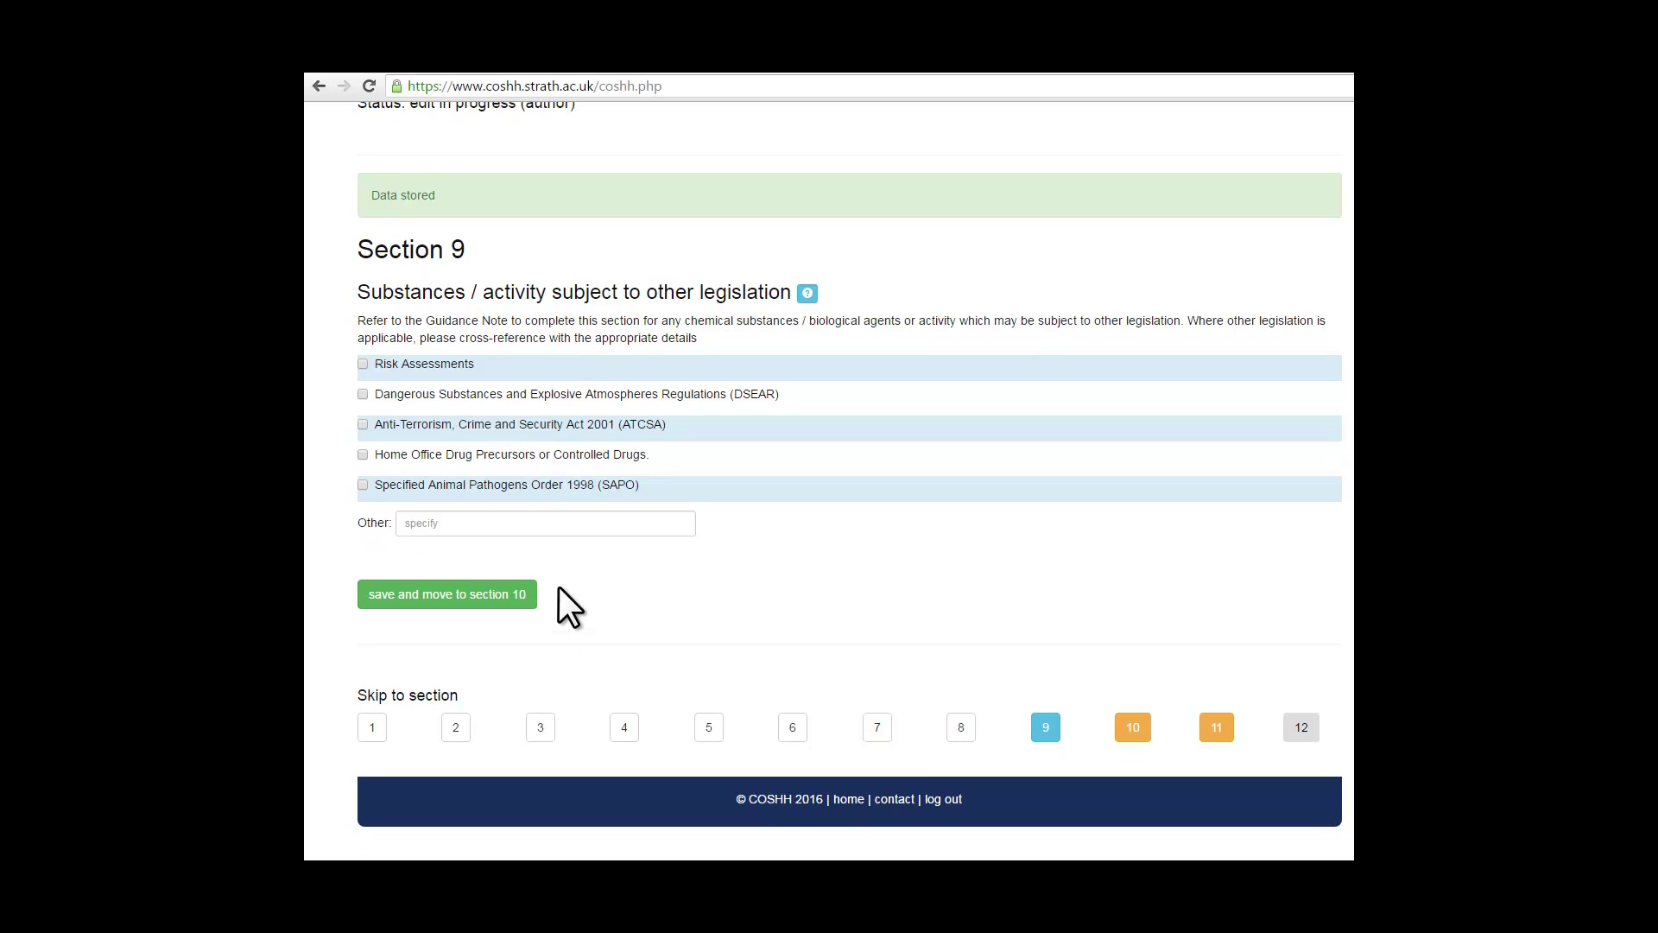
click(362, 364)
Step: Save Section 9 and enter 'Summarise the findings of your assessment' in bold as the Section 10 summary
click(440, 594)
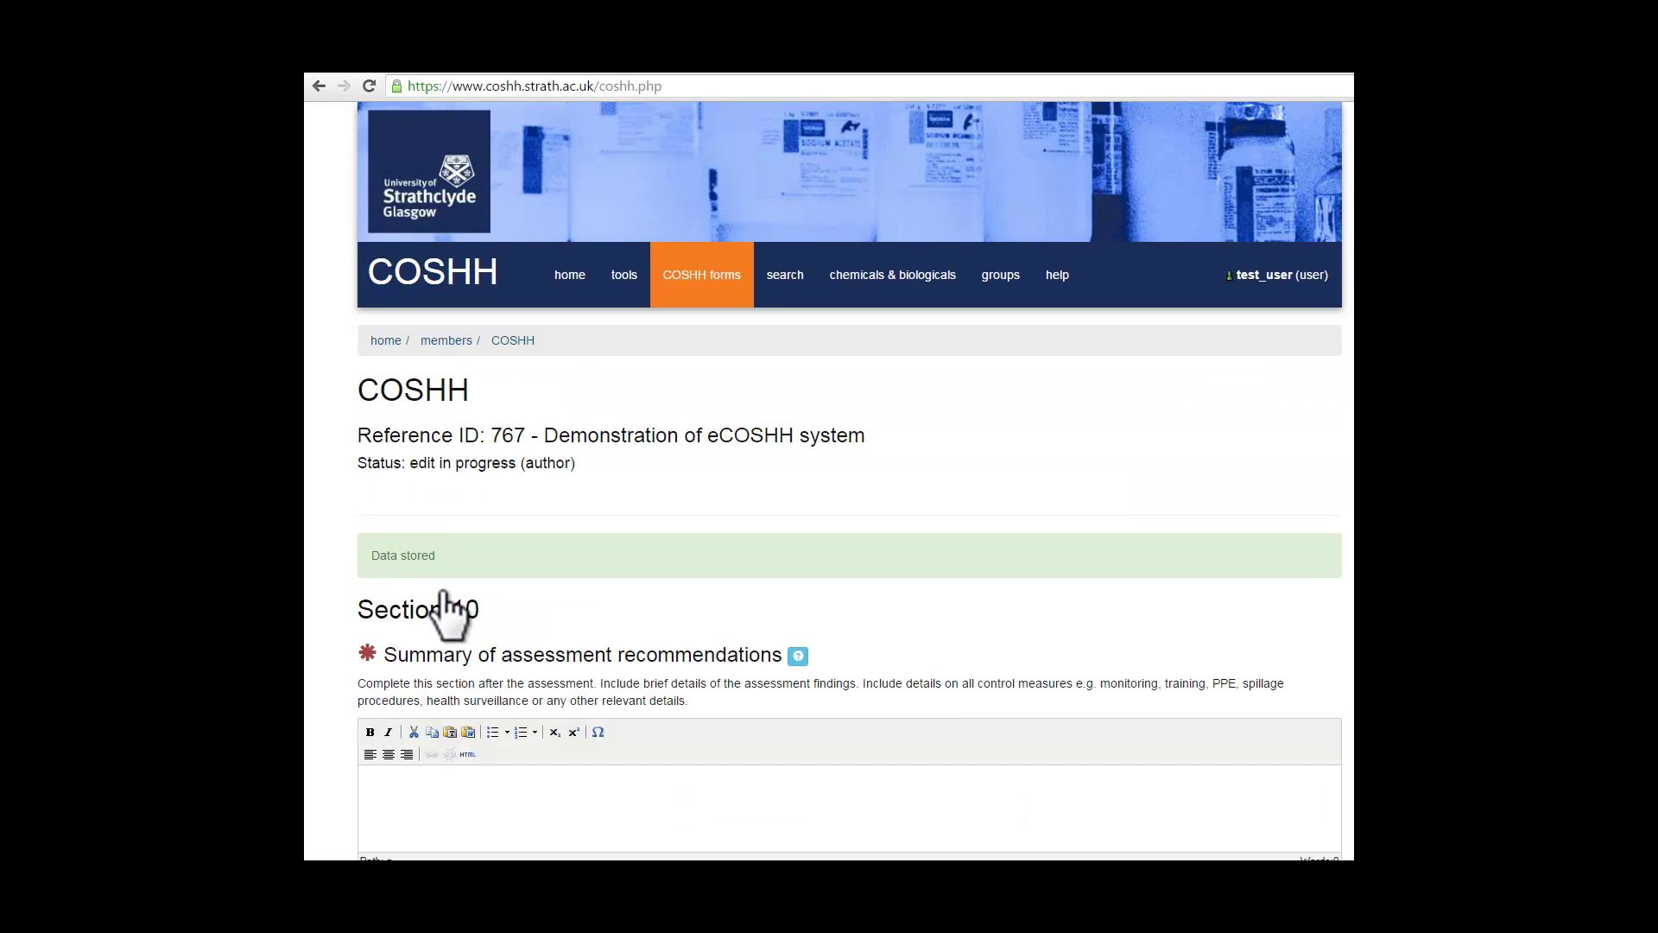
scroll(445, 613, down, 3)
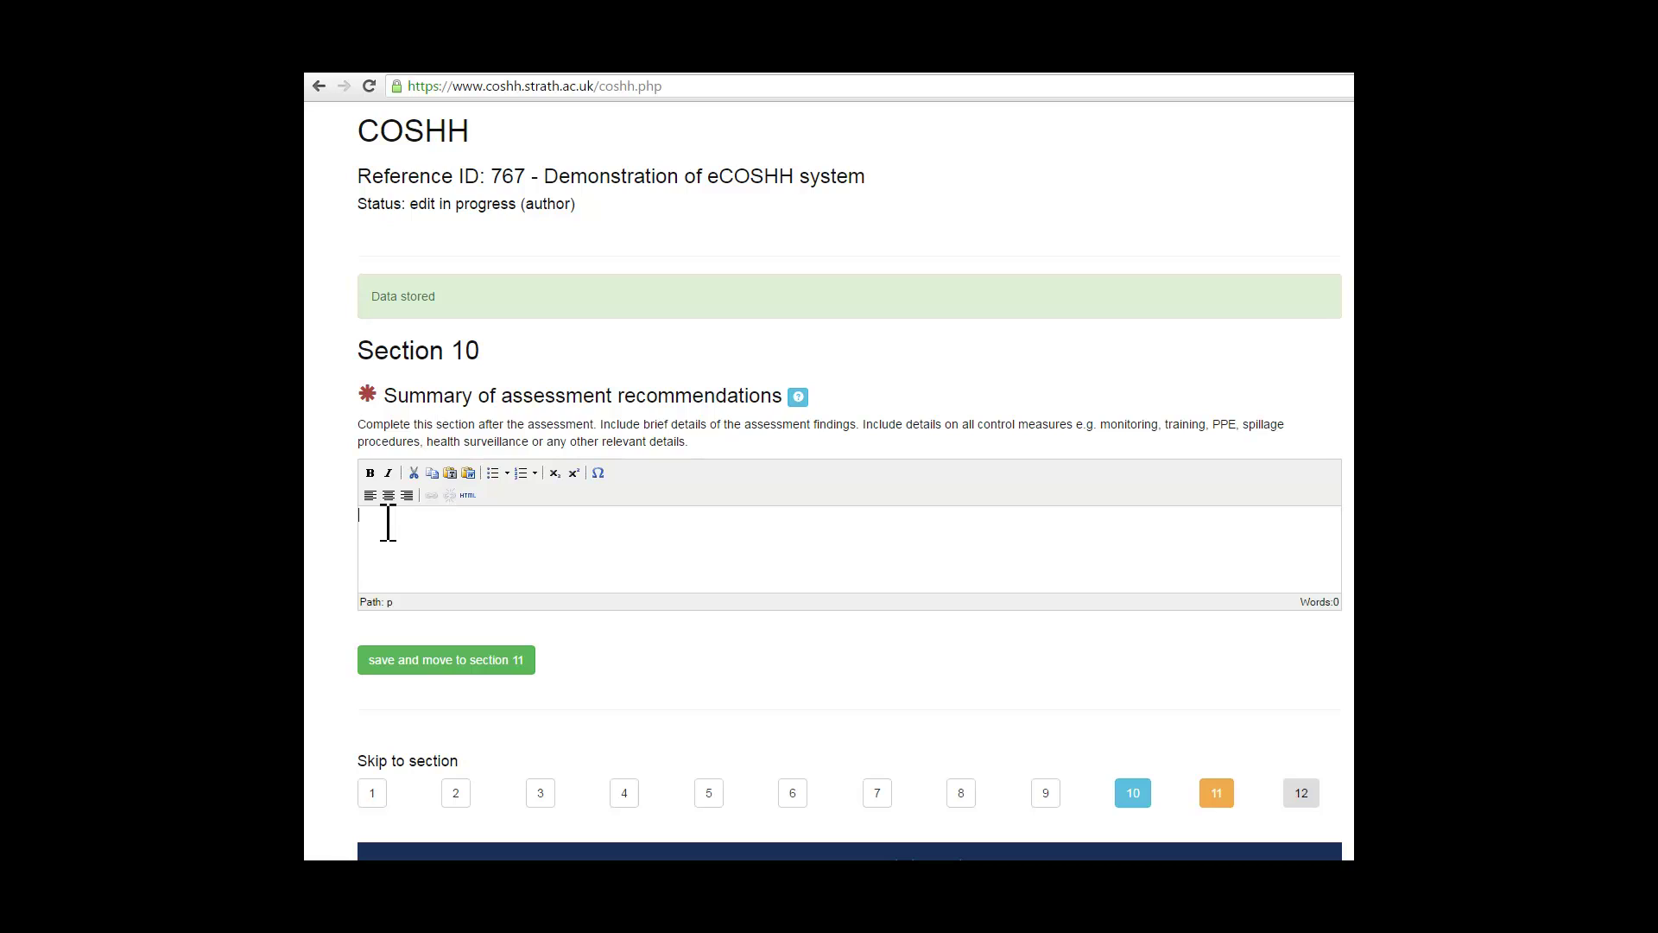
text(Summarise the findings of your a)
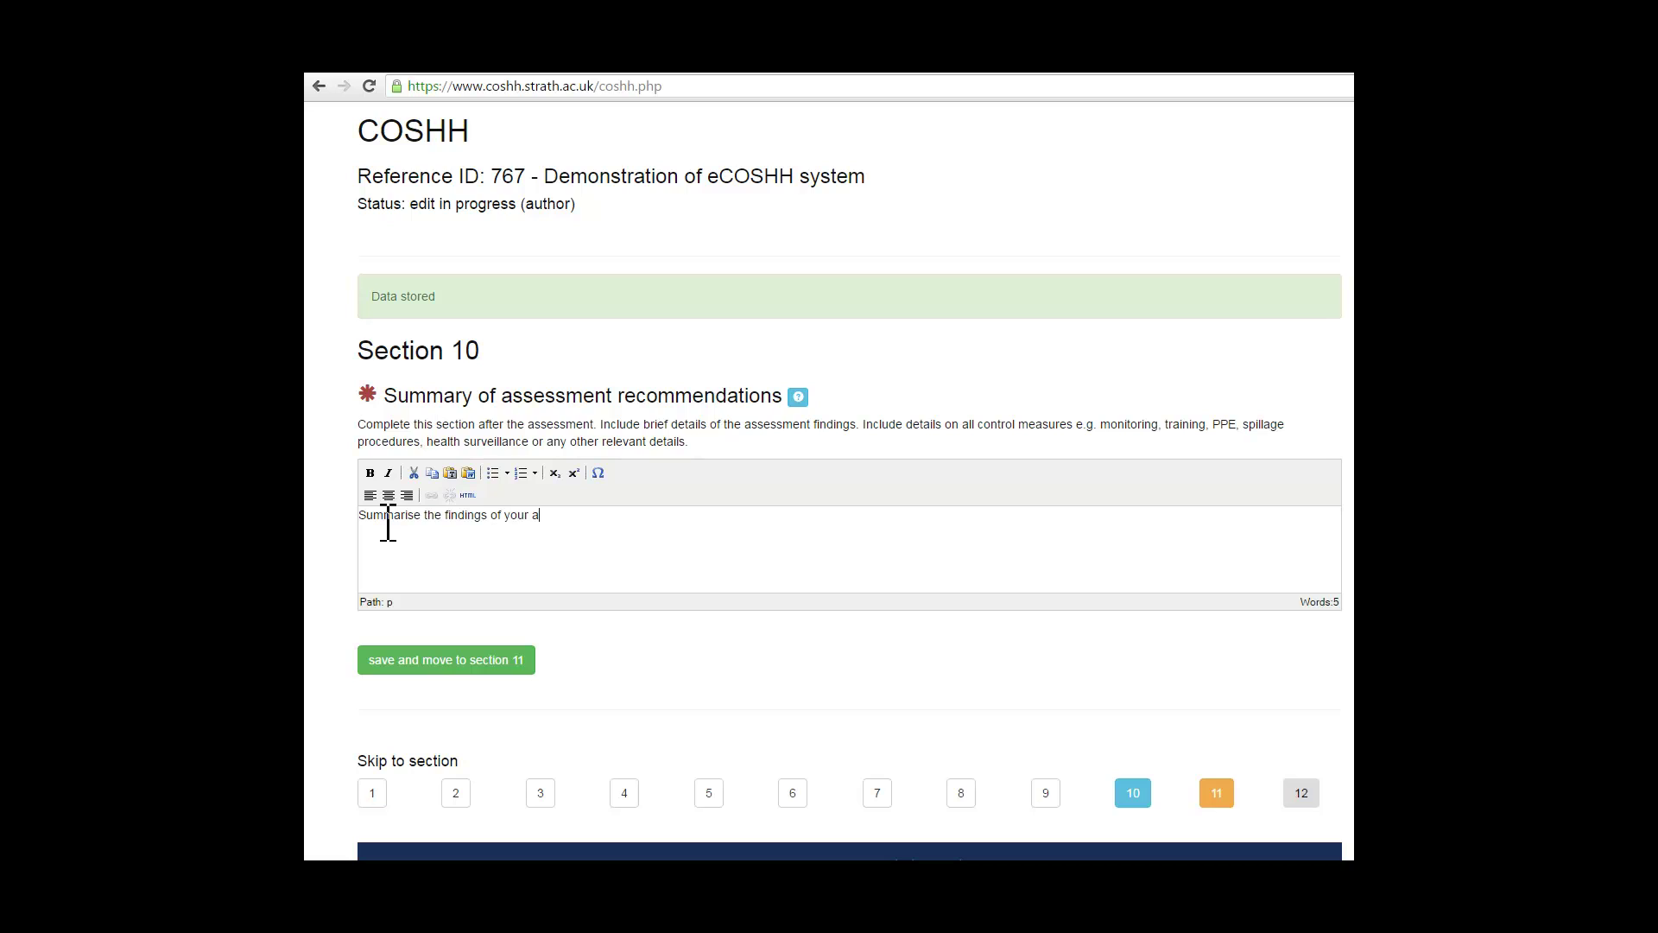
text(ssessment)
drag(608, 515, 343, 504)
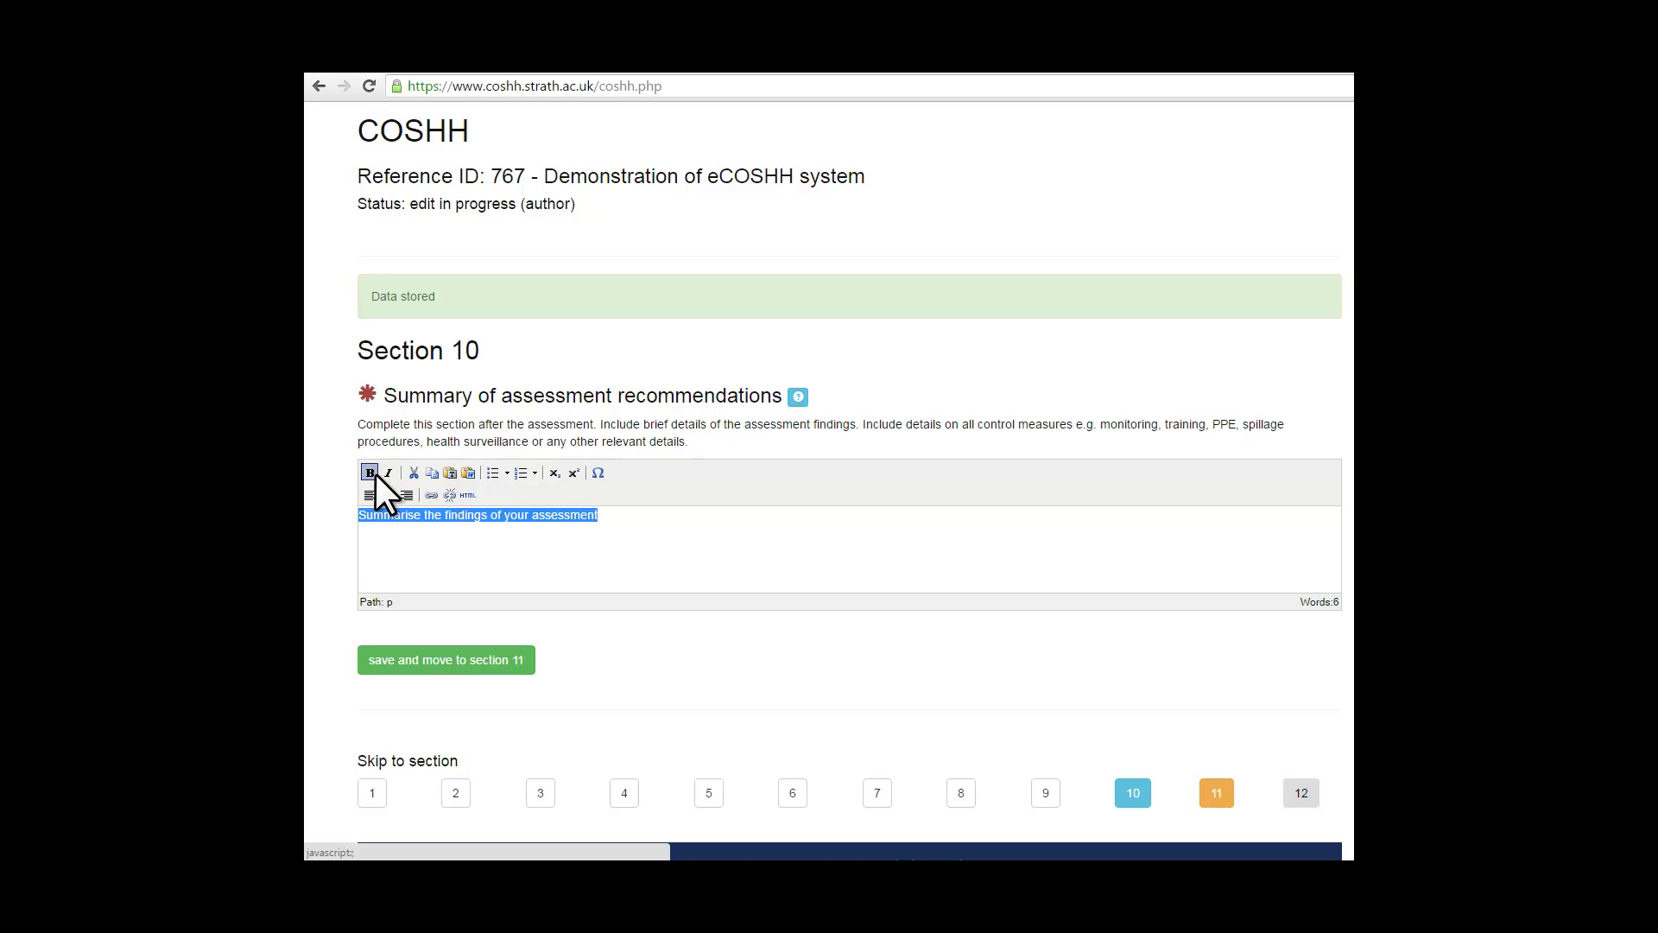
click(370, 473)
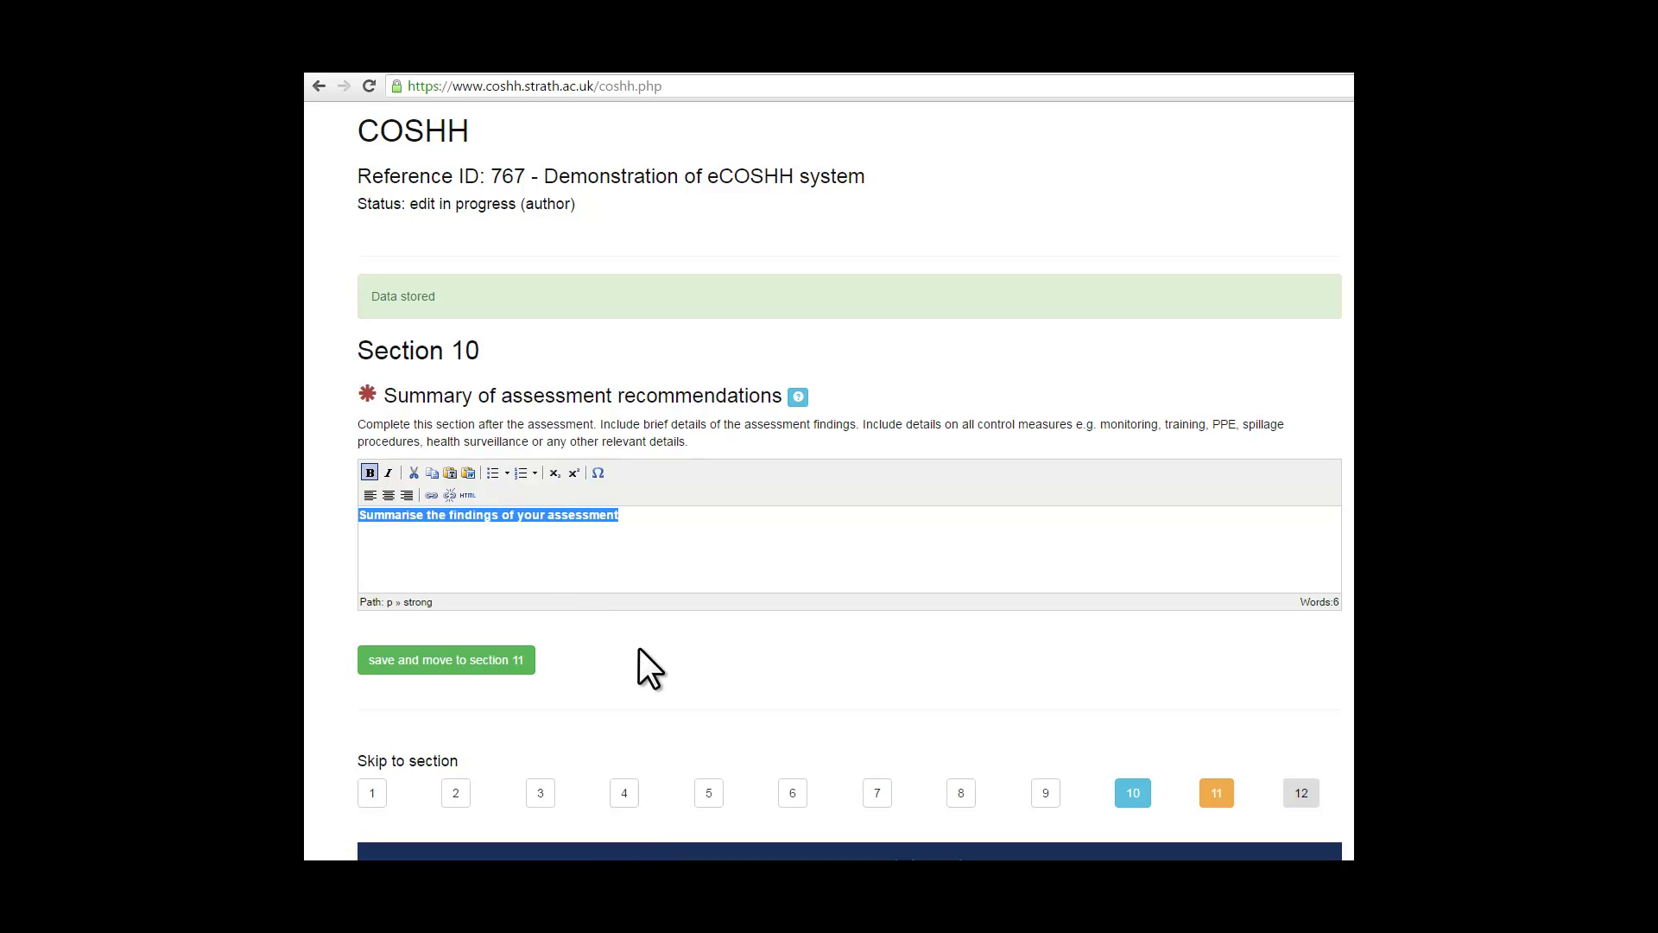
Step: Save Section 10, answer Yes to a safe method of work, detailing 'Give details as necessary.'
click(436, 661)
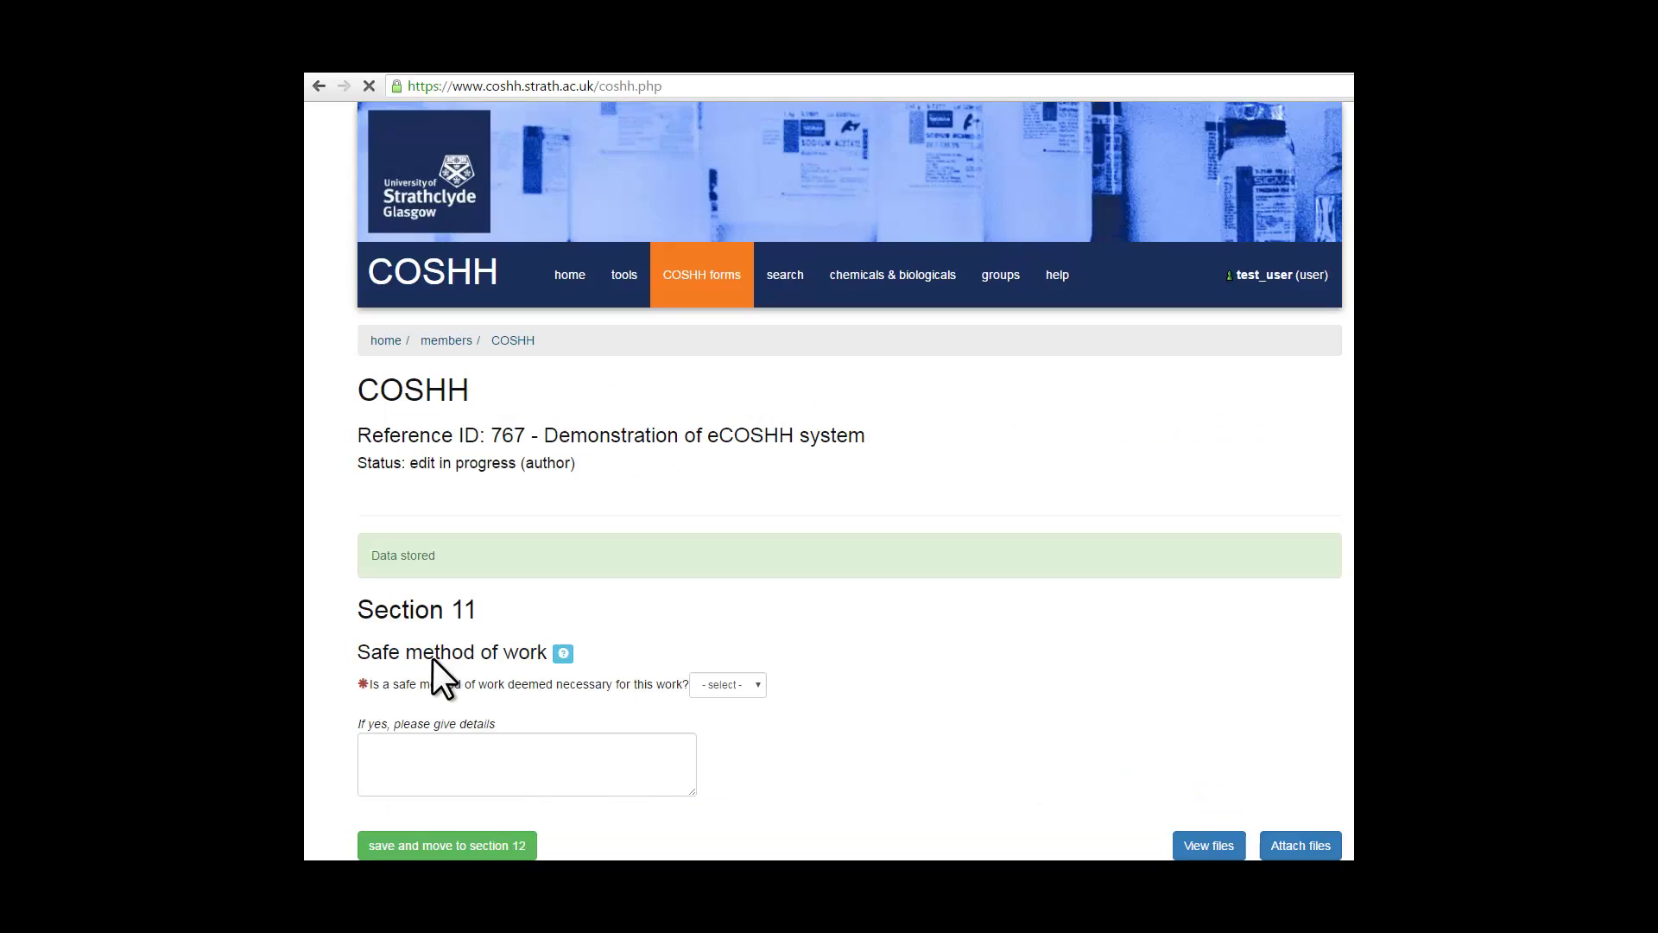
scroll(820, 601, down, 4)
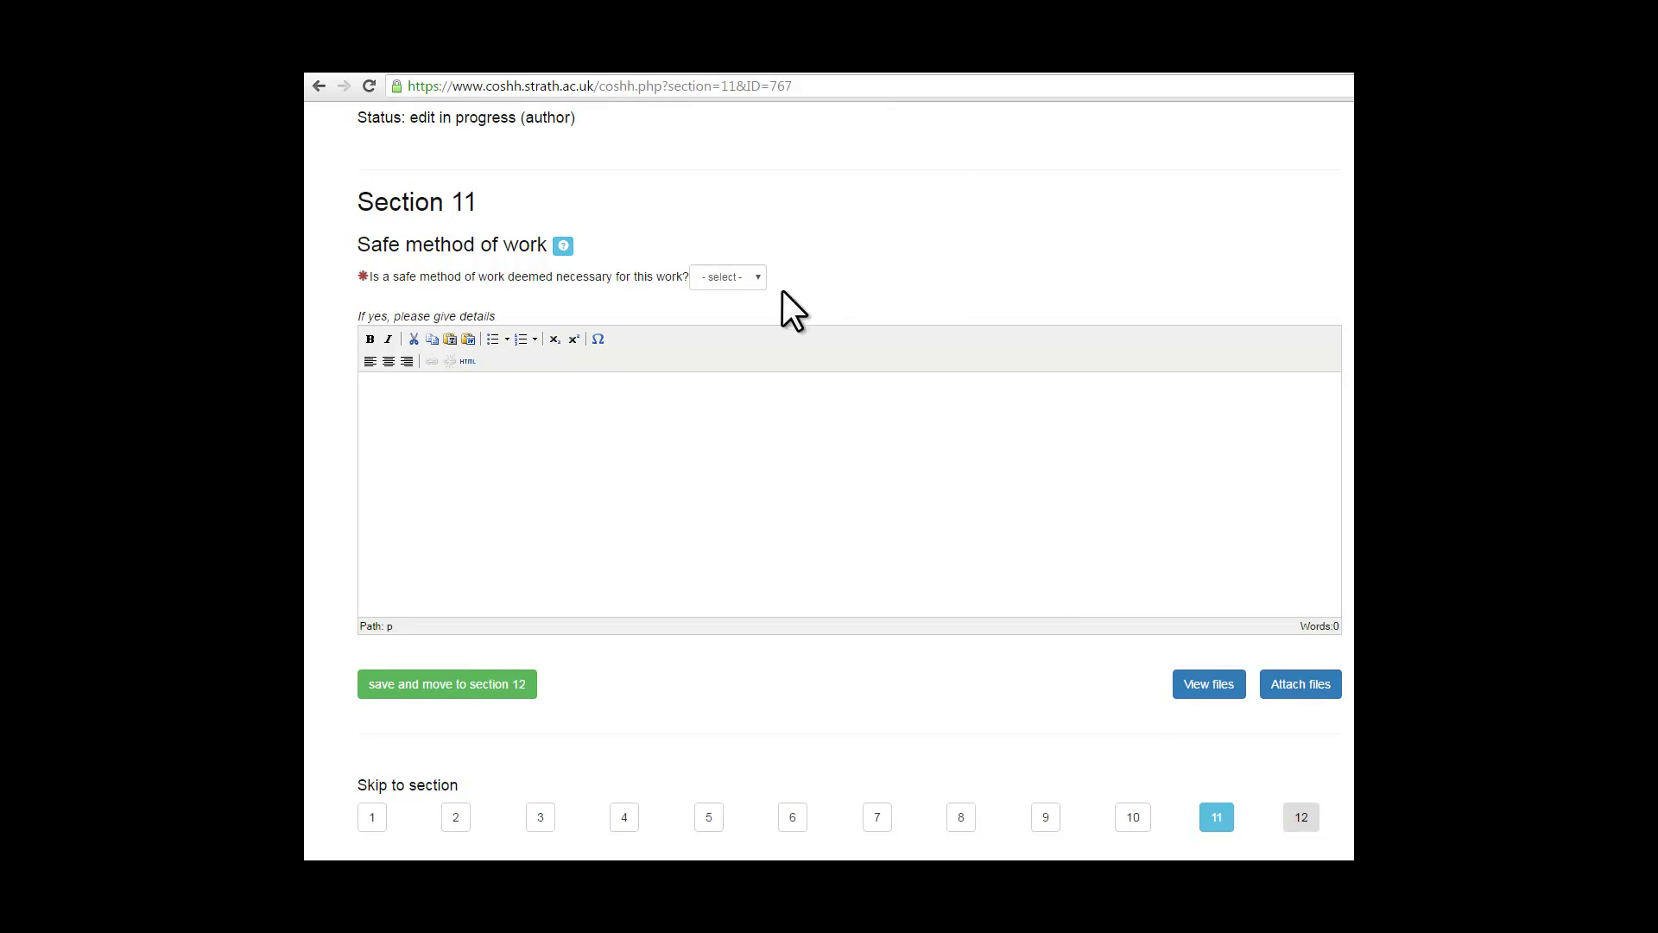
click(759, 278)
click(760, 277)
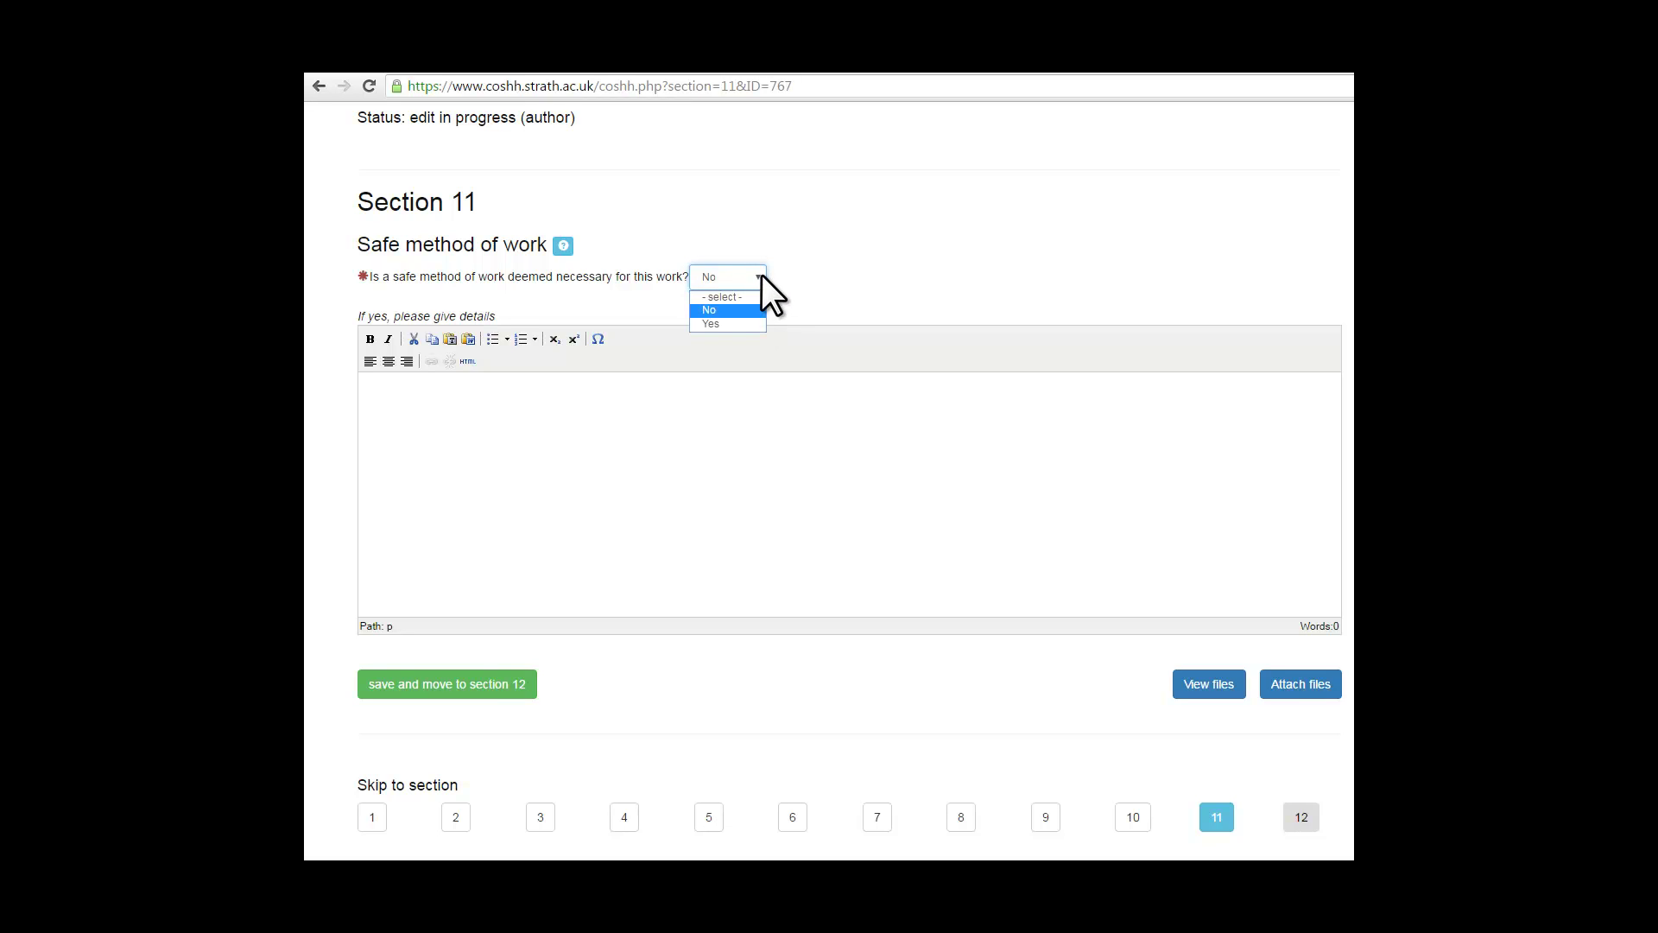
click(728, 324)
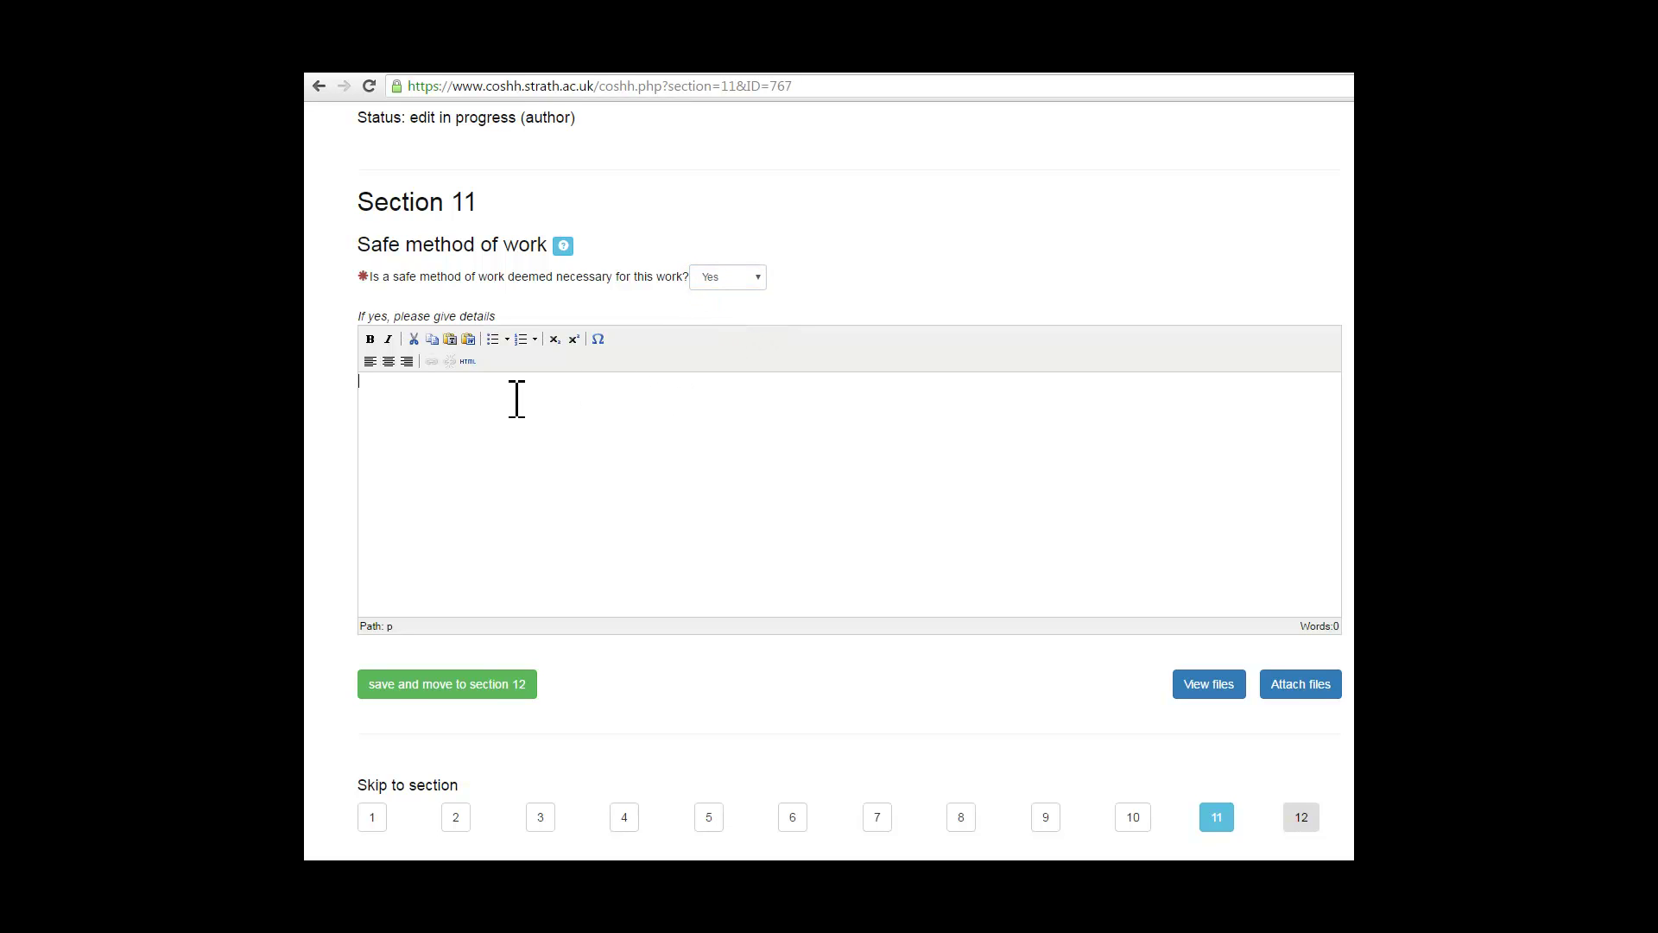
text(Give details as necessary.)
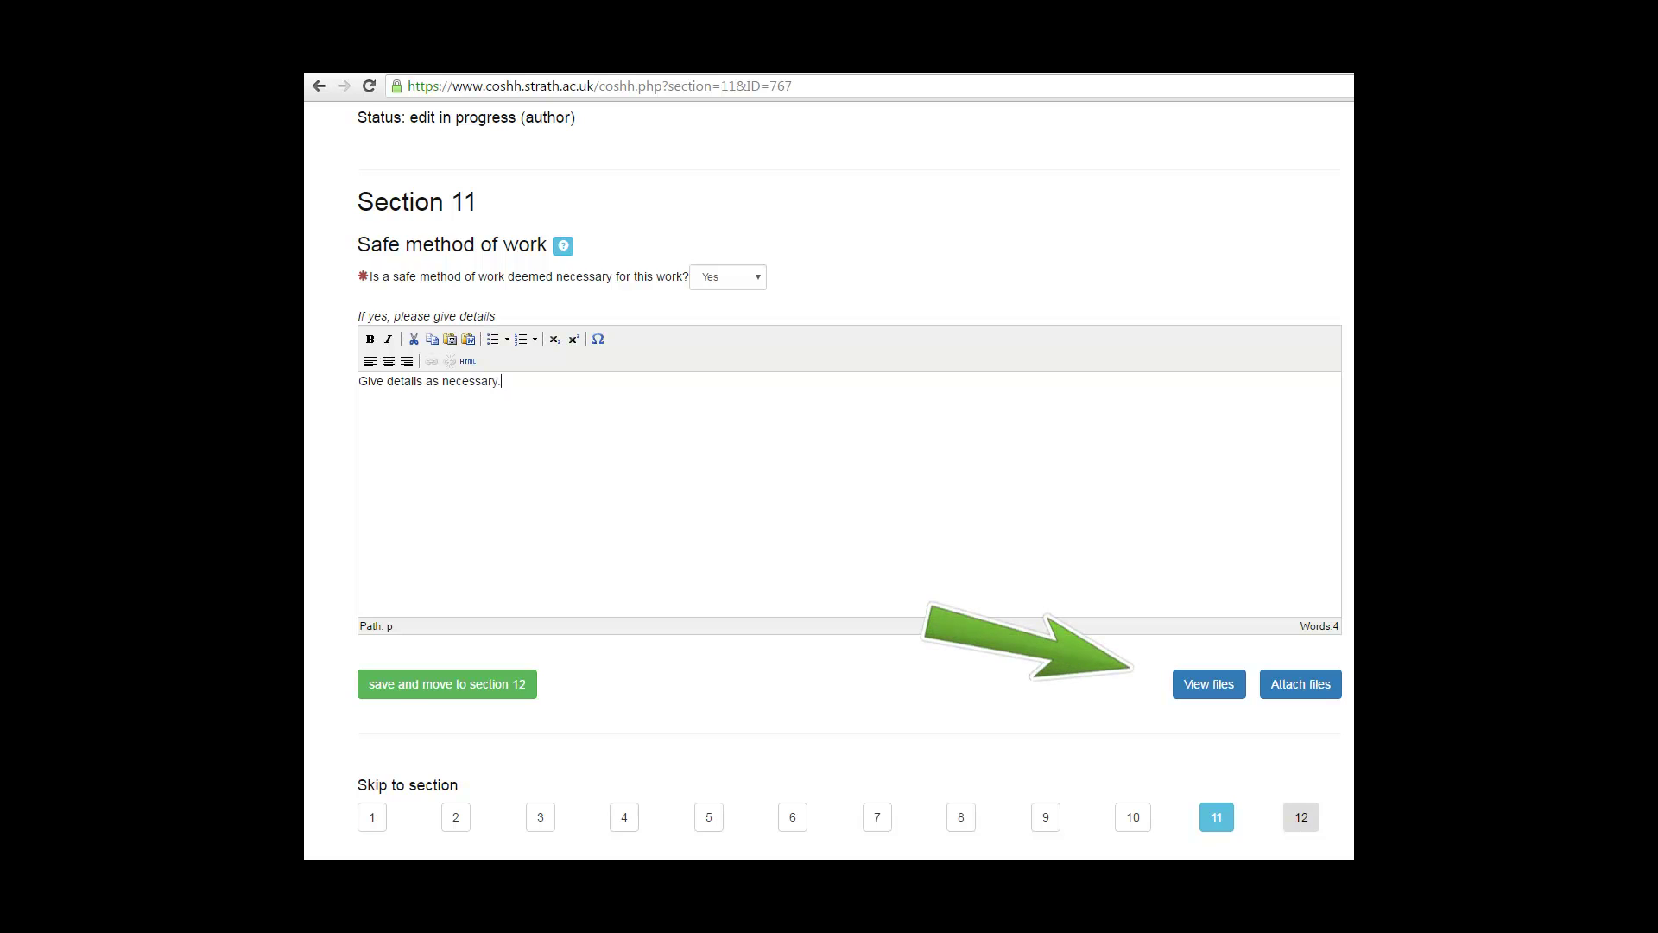
click(1286, 682)
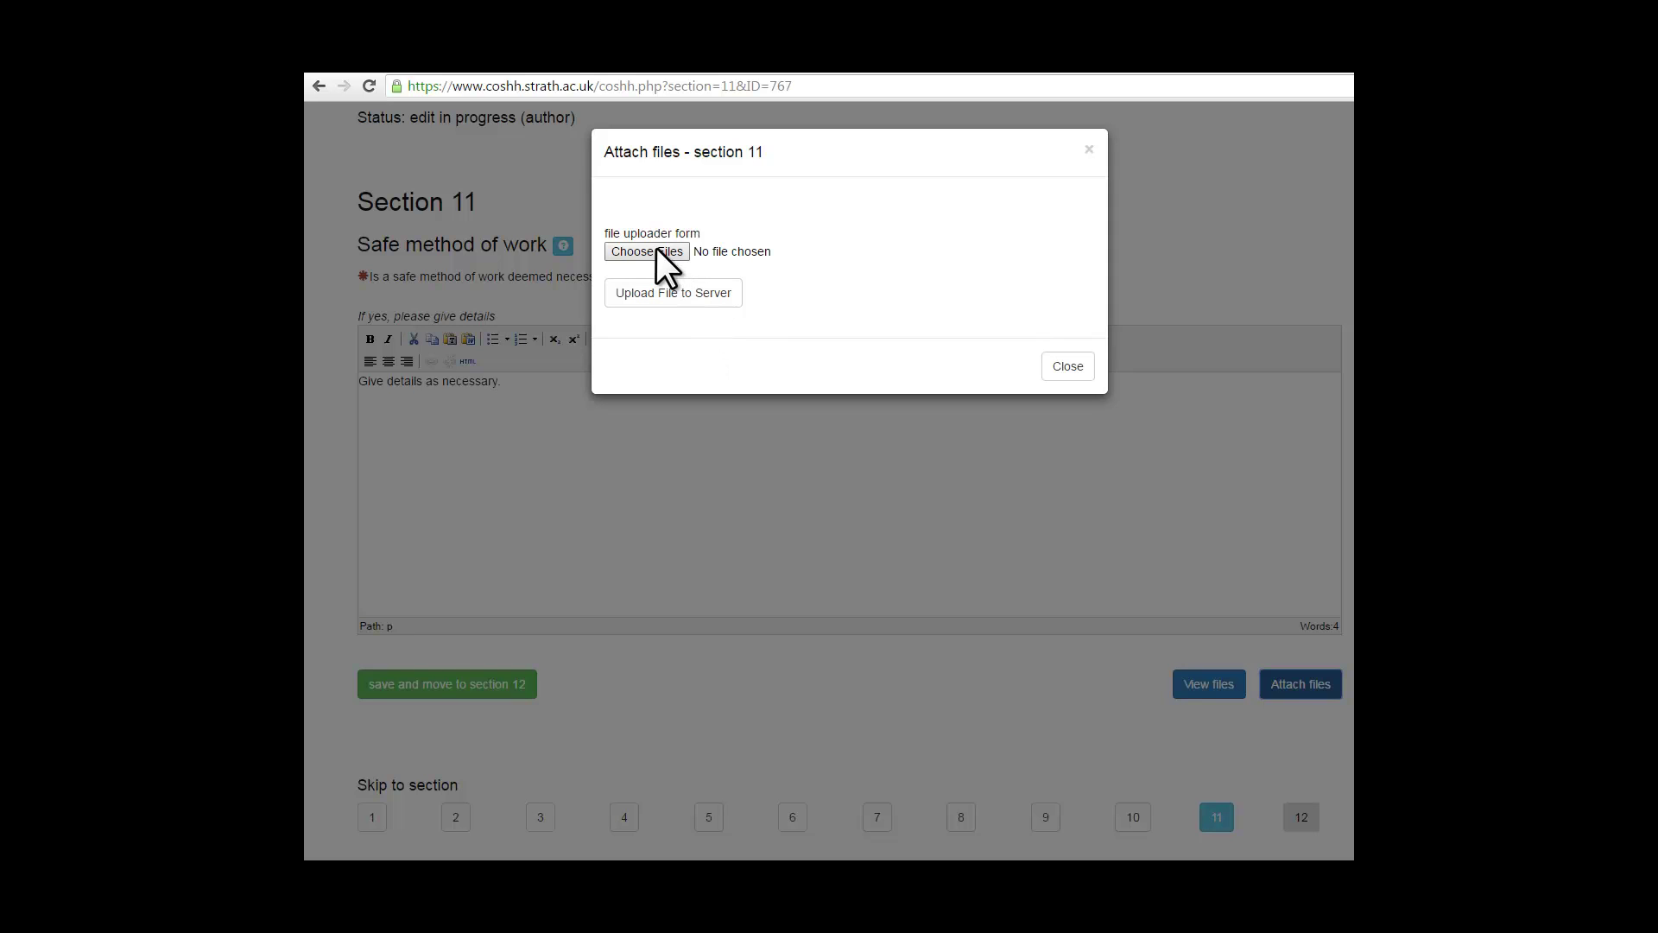
Step: Attach the Alamar Blue PDF to Section 11
click(656, 251)
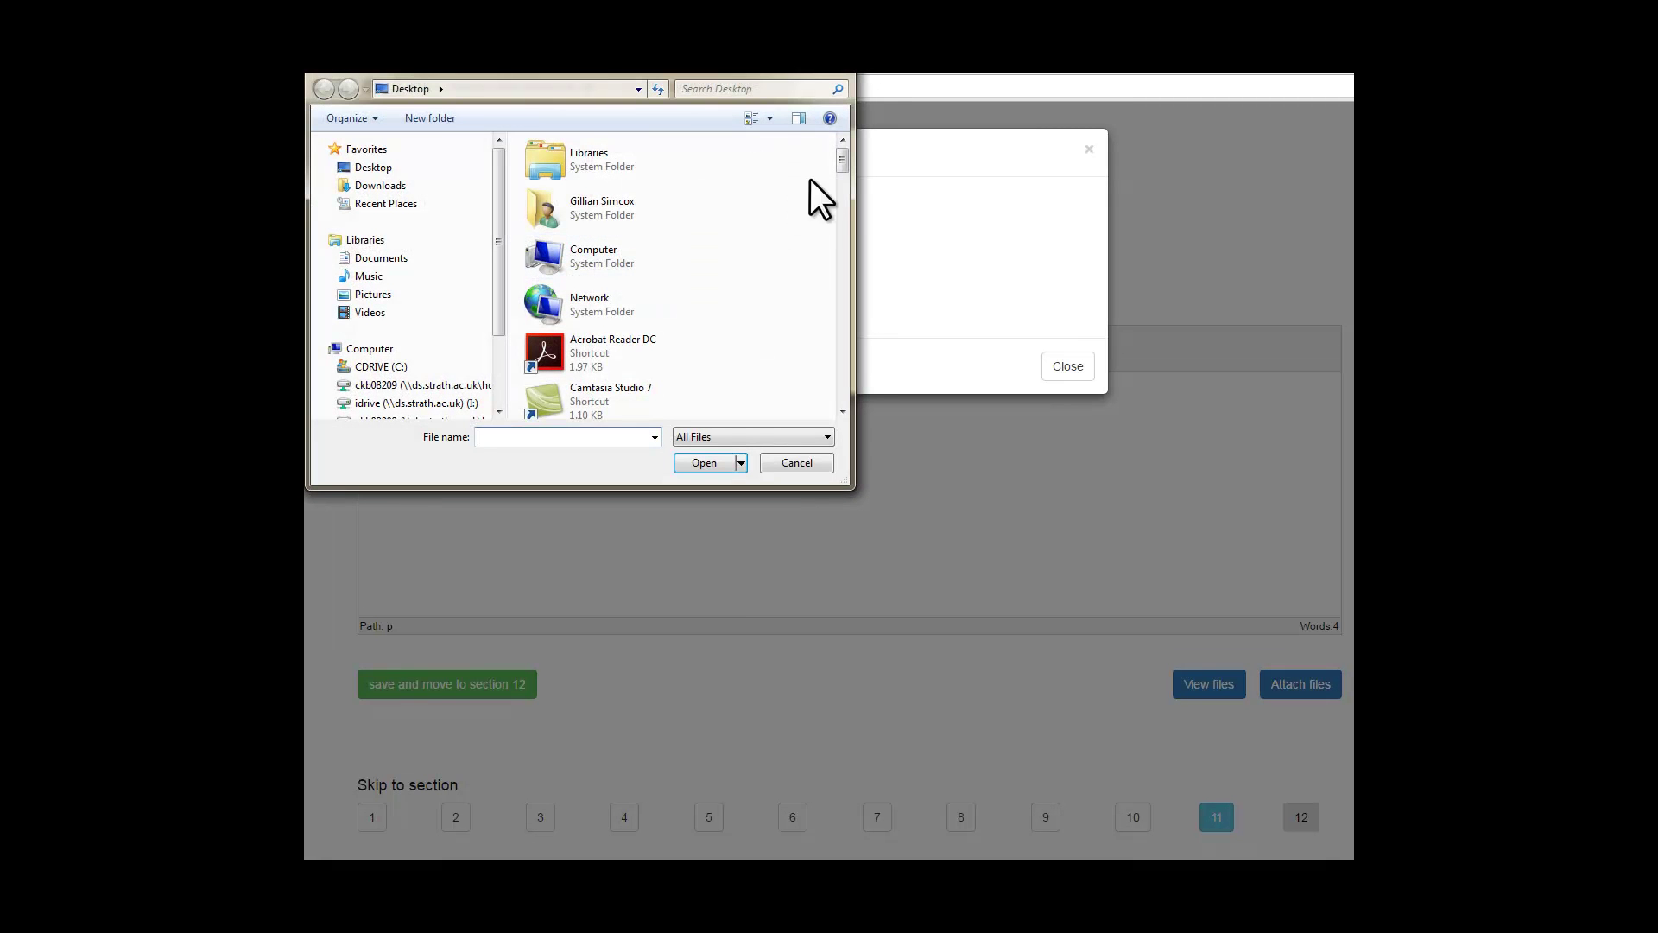
drag(847, 165, 849, 195)
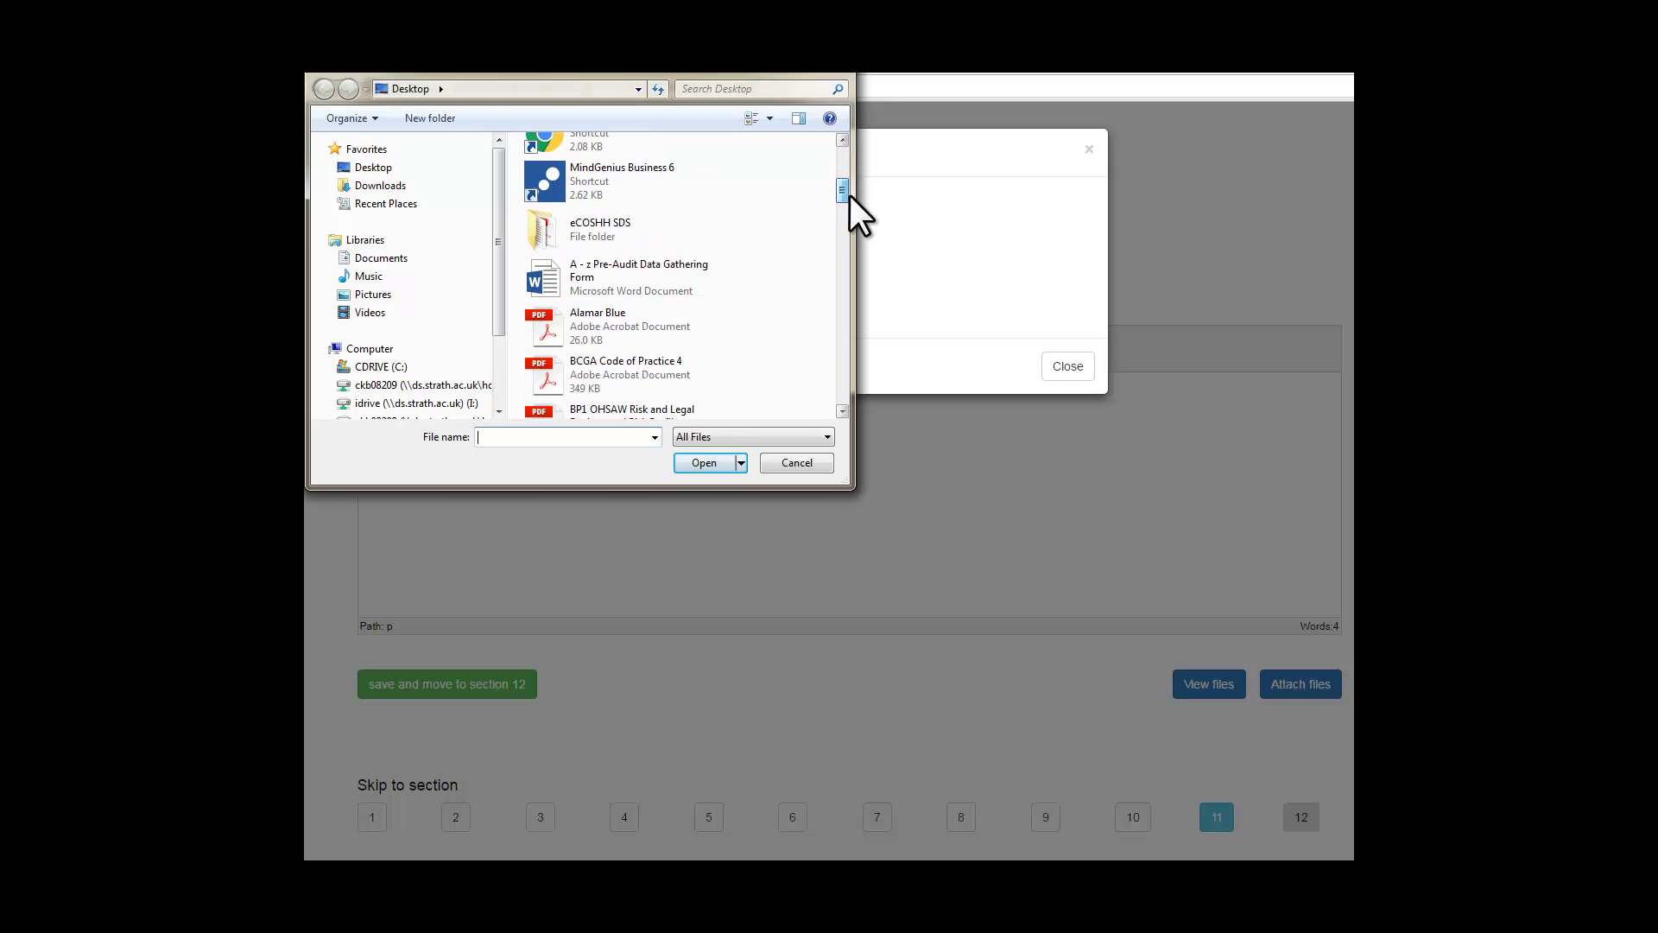
click(599, 319)
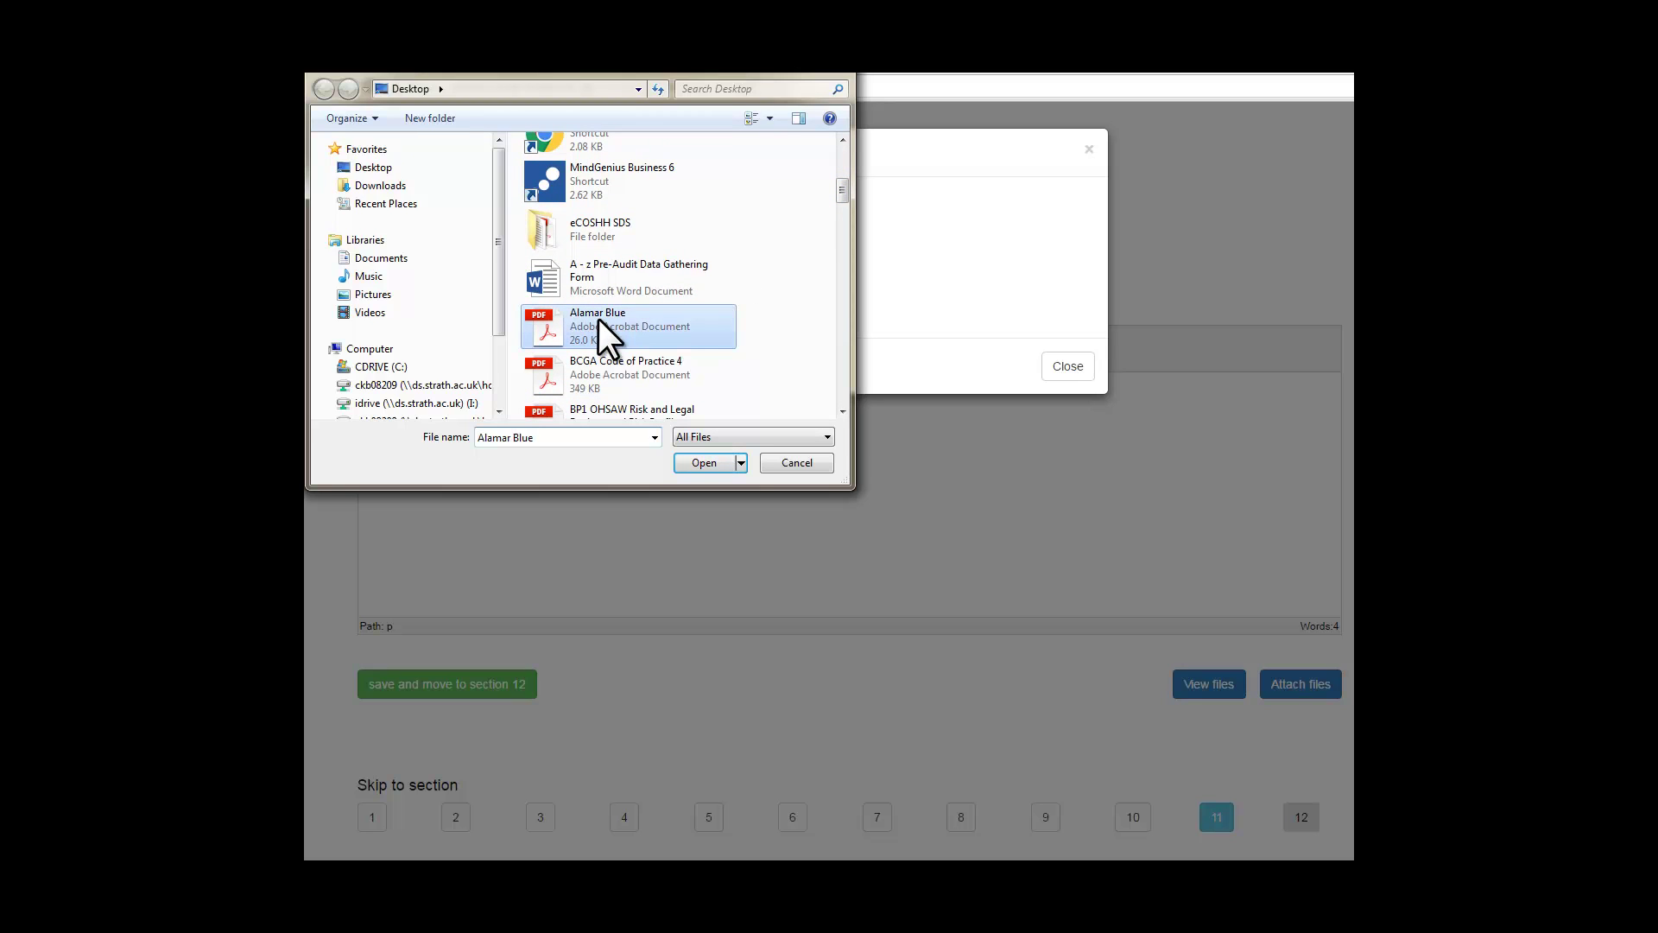
click(698, 461)
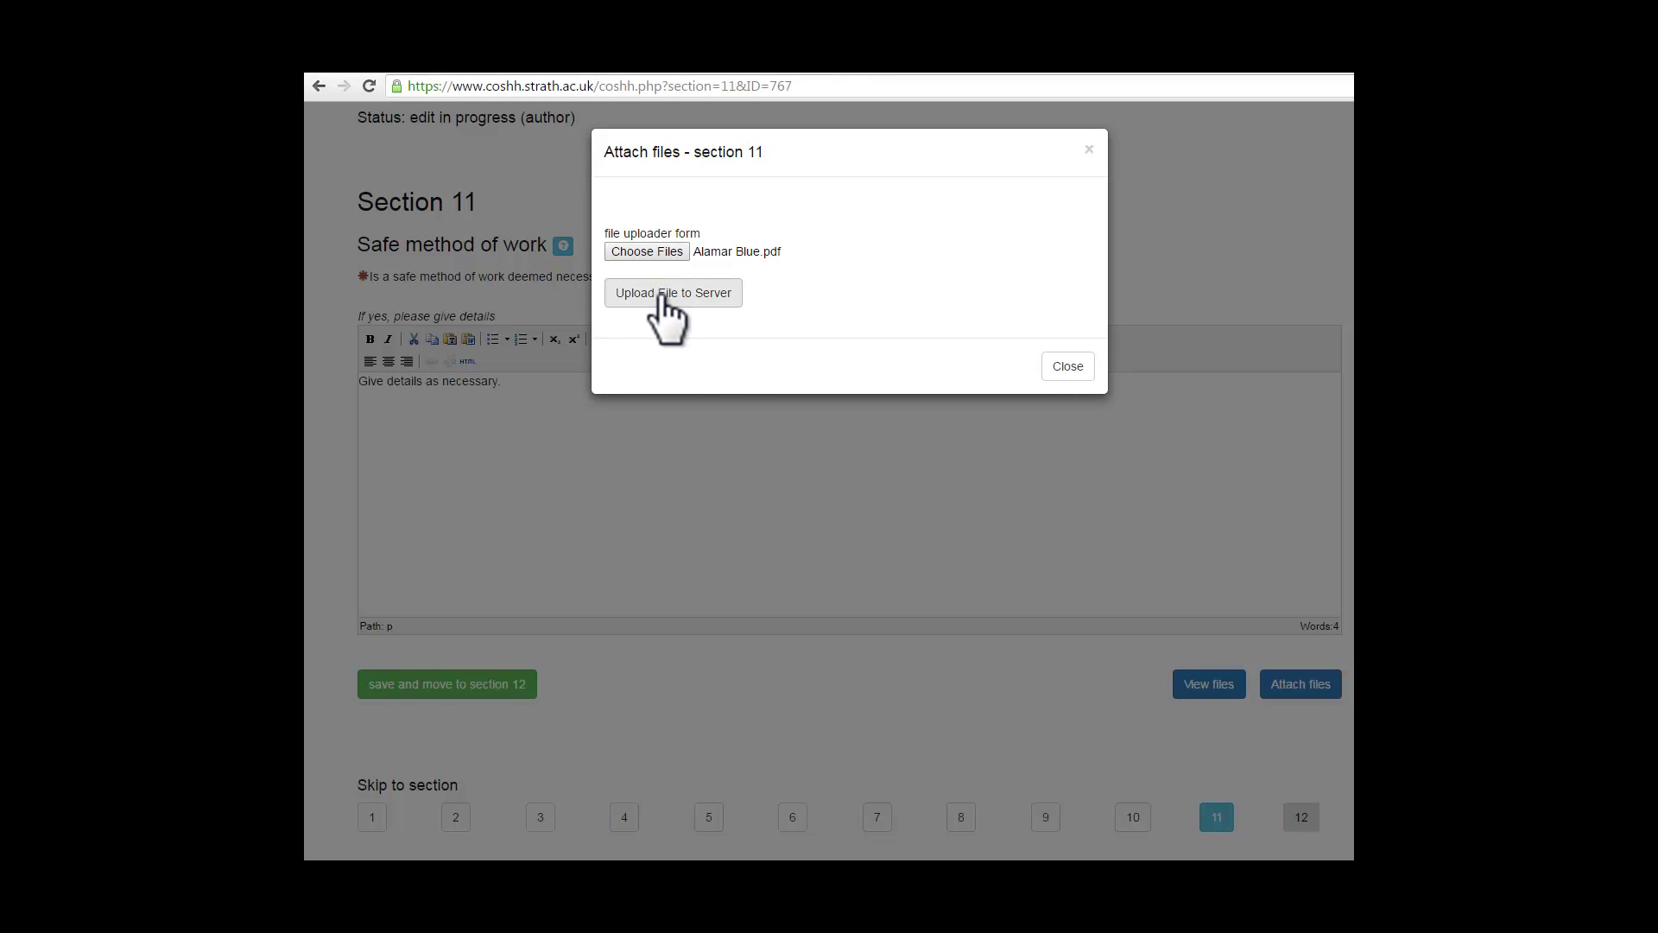
click(665, 295)
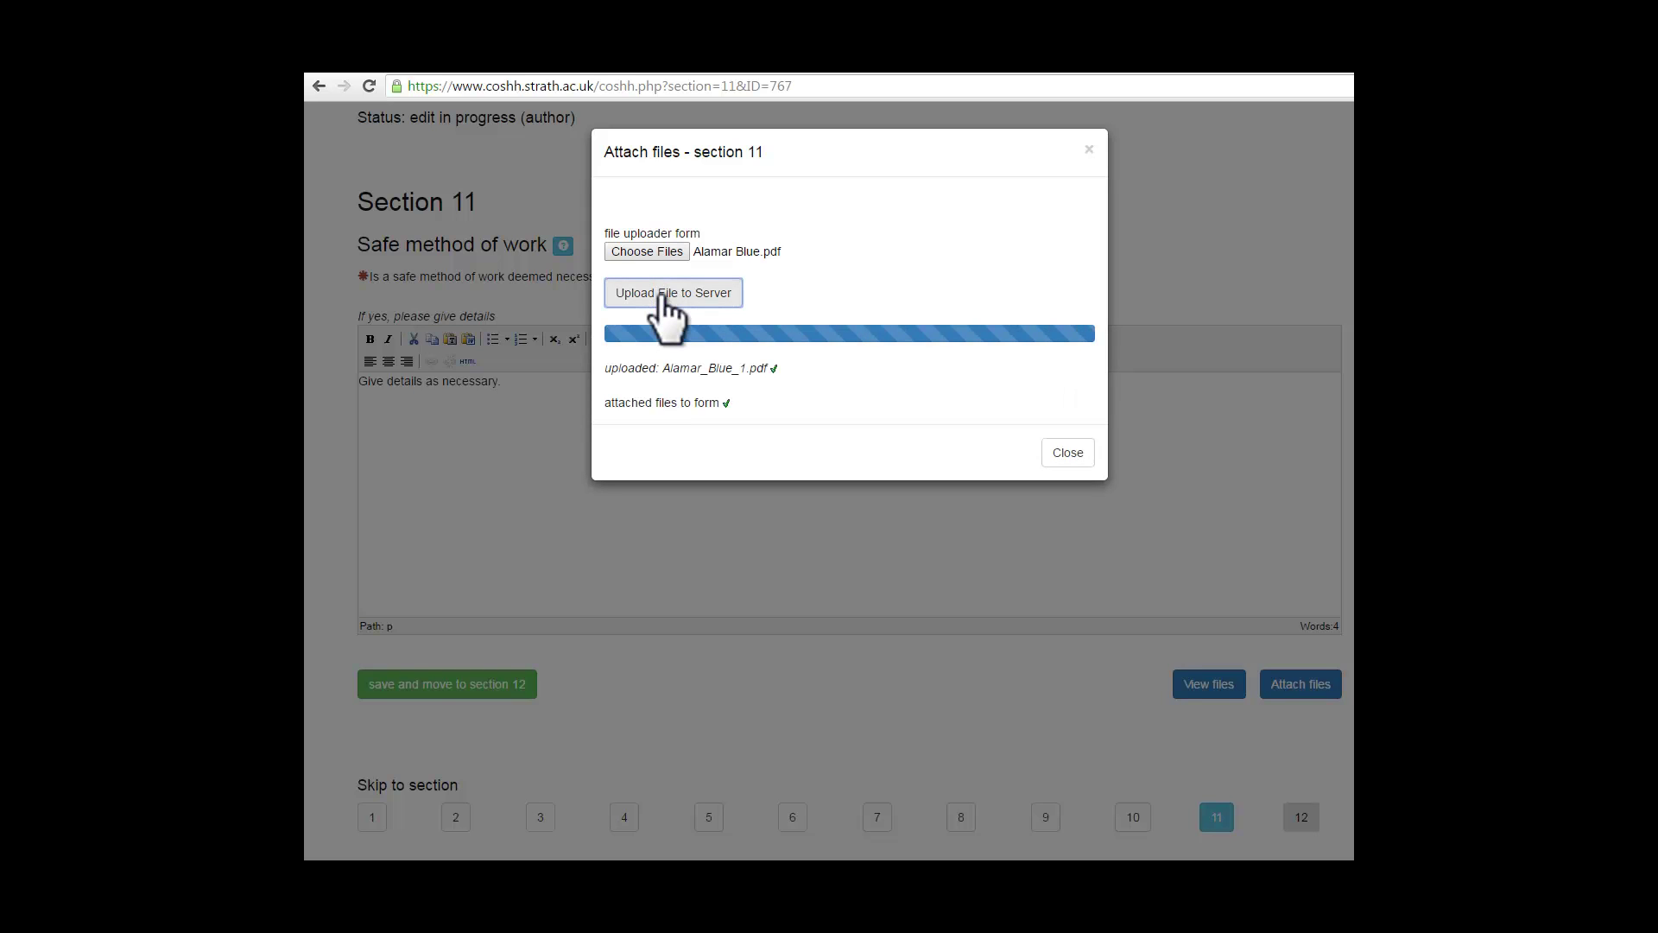
click(1068, 455)
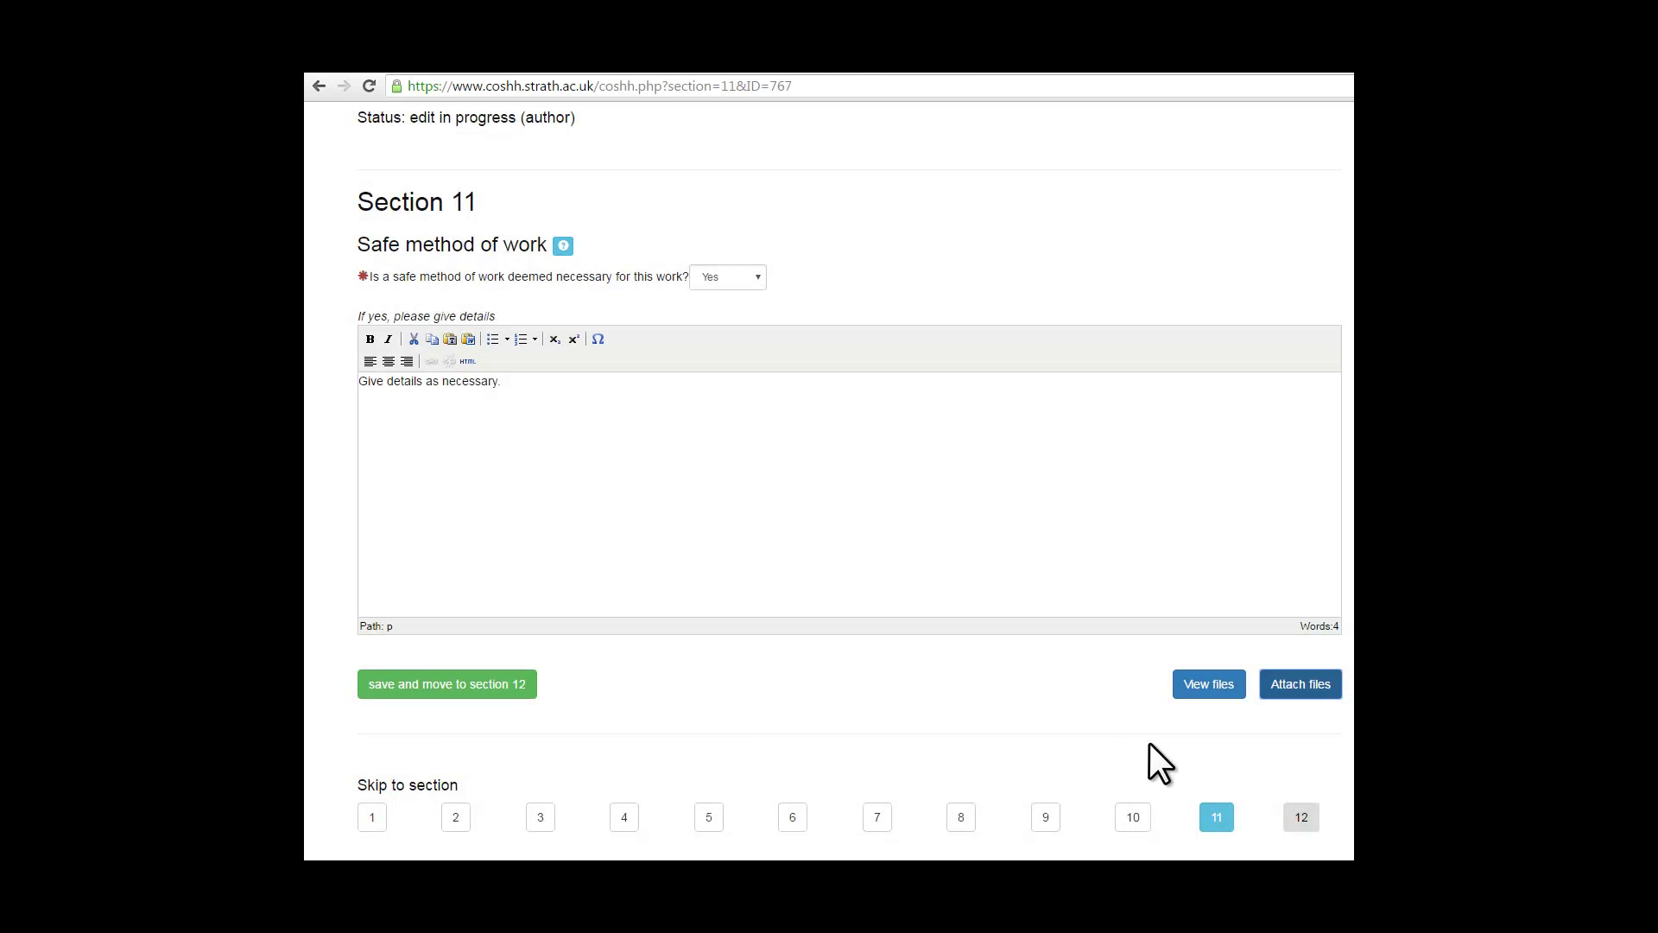
Step: Delete the duplicate Alamar_Blue_1.pdf attachment, leaving only Alamar_Blue.pdf
click(1218, 682)
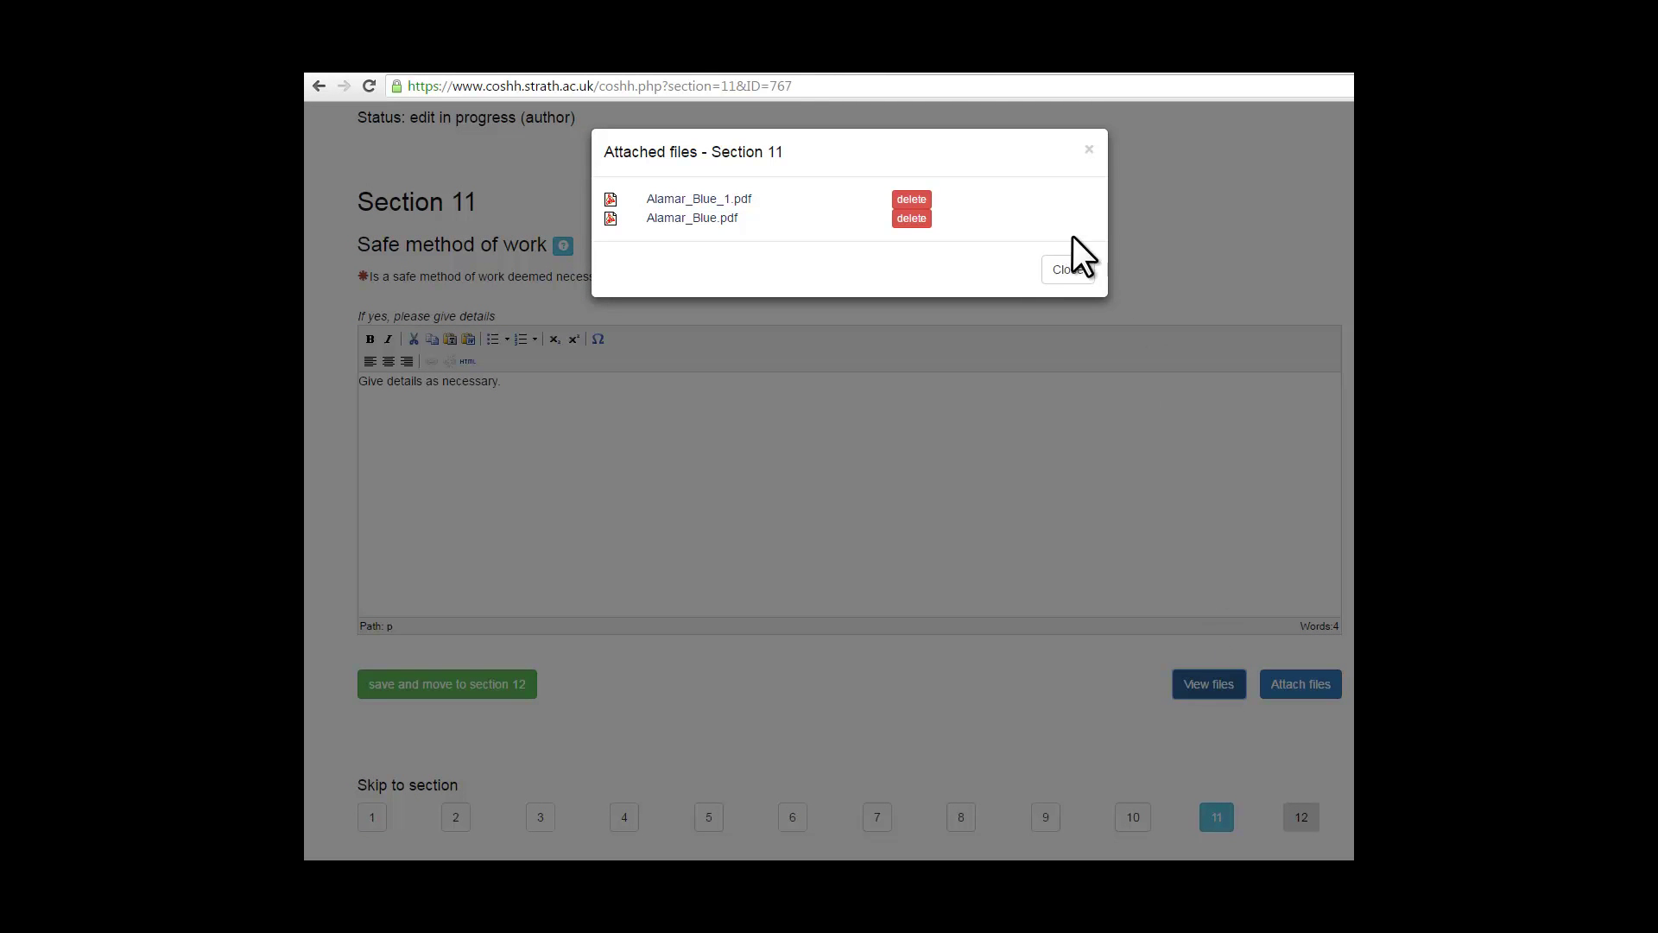
click(911, 200)
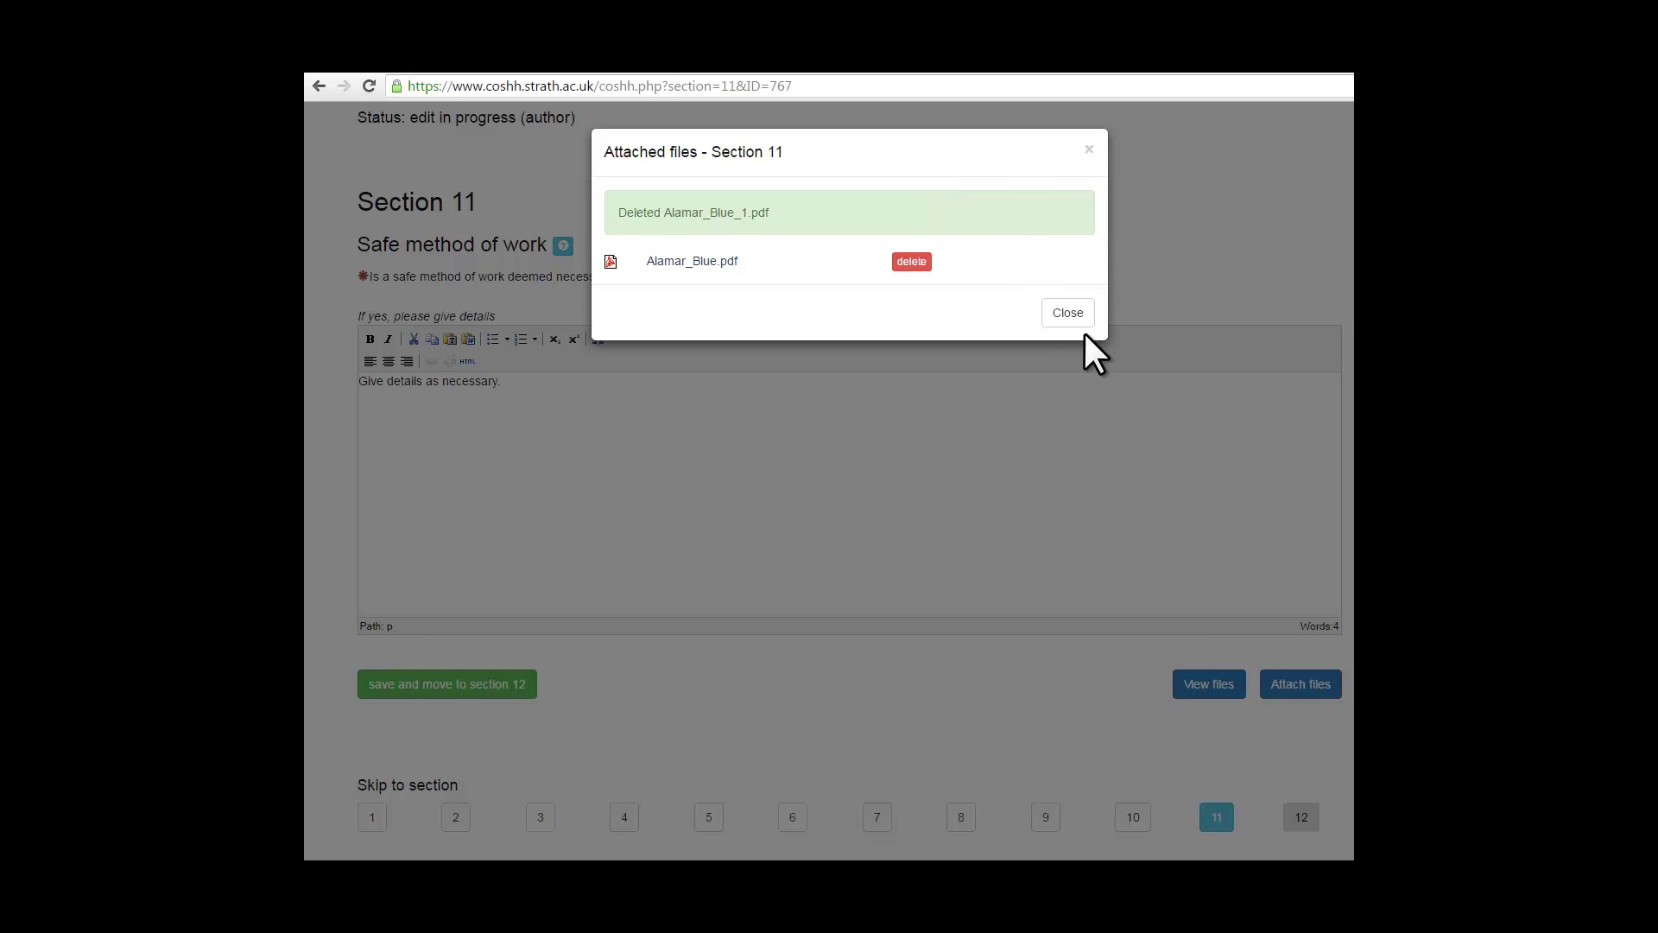
click(1068, 313)
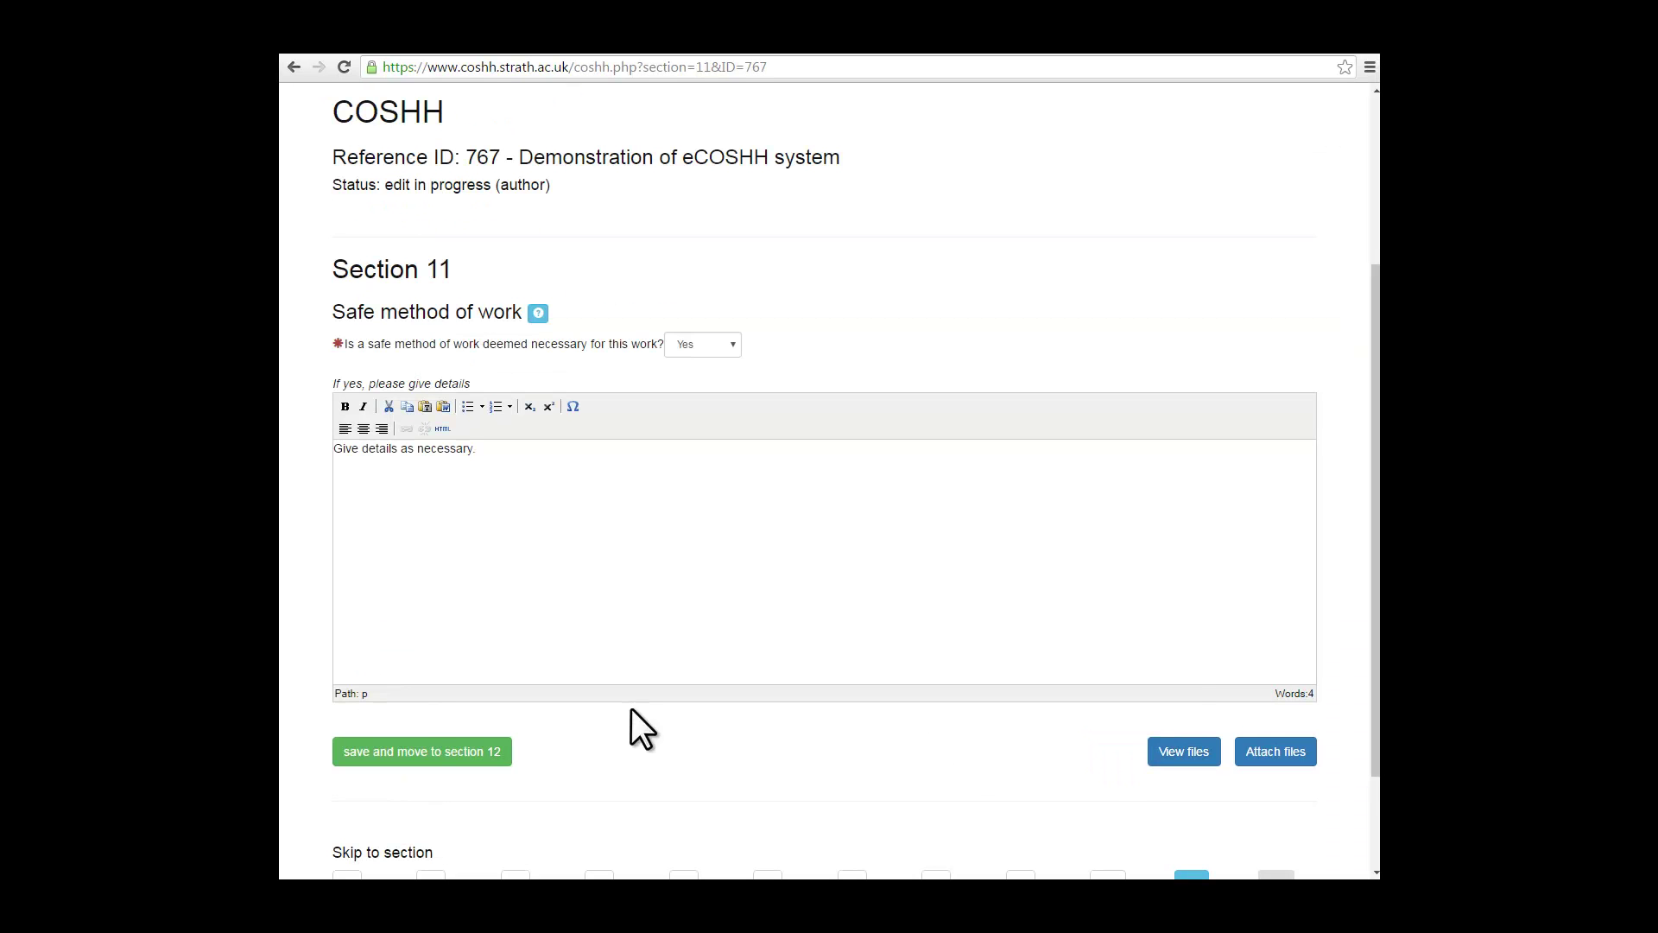
click(422, 755)
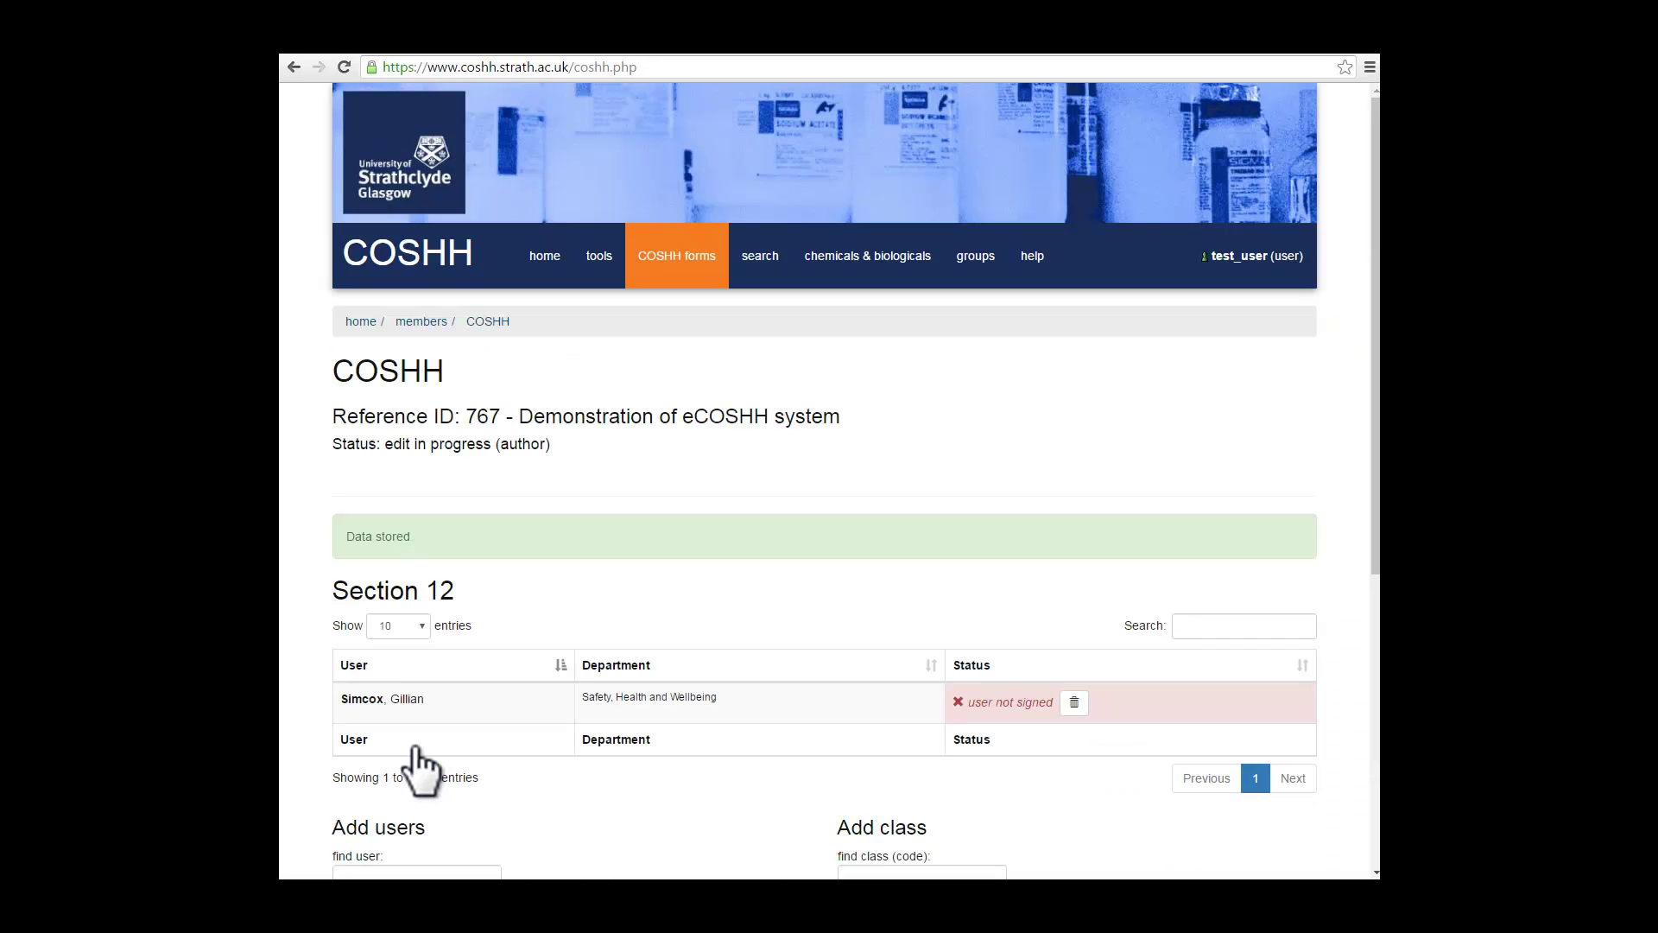
scroll(1070, 801, down, 3)
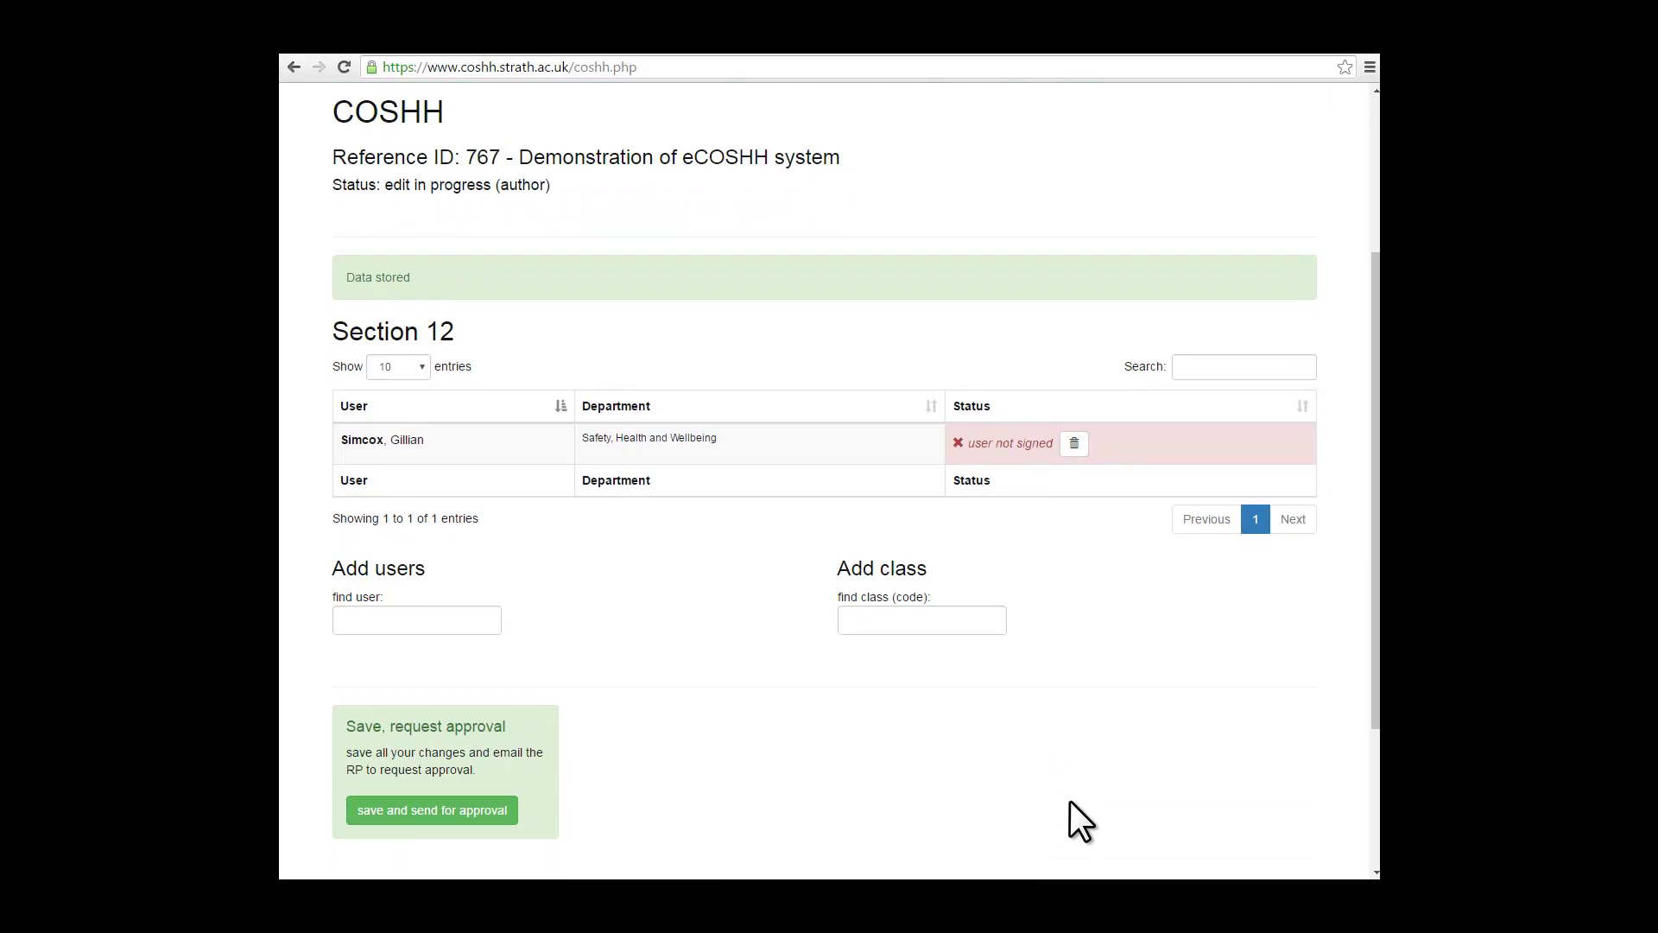
click(398, 619)
text(dsc)
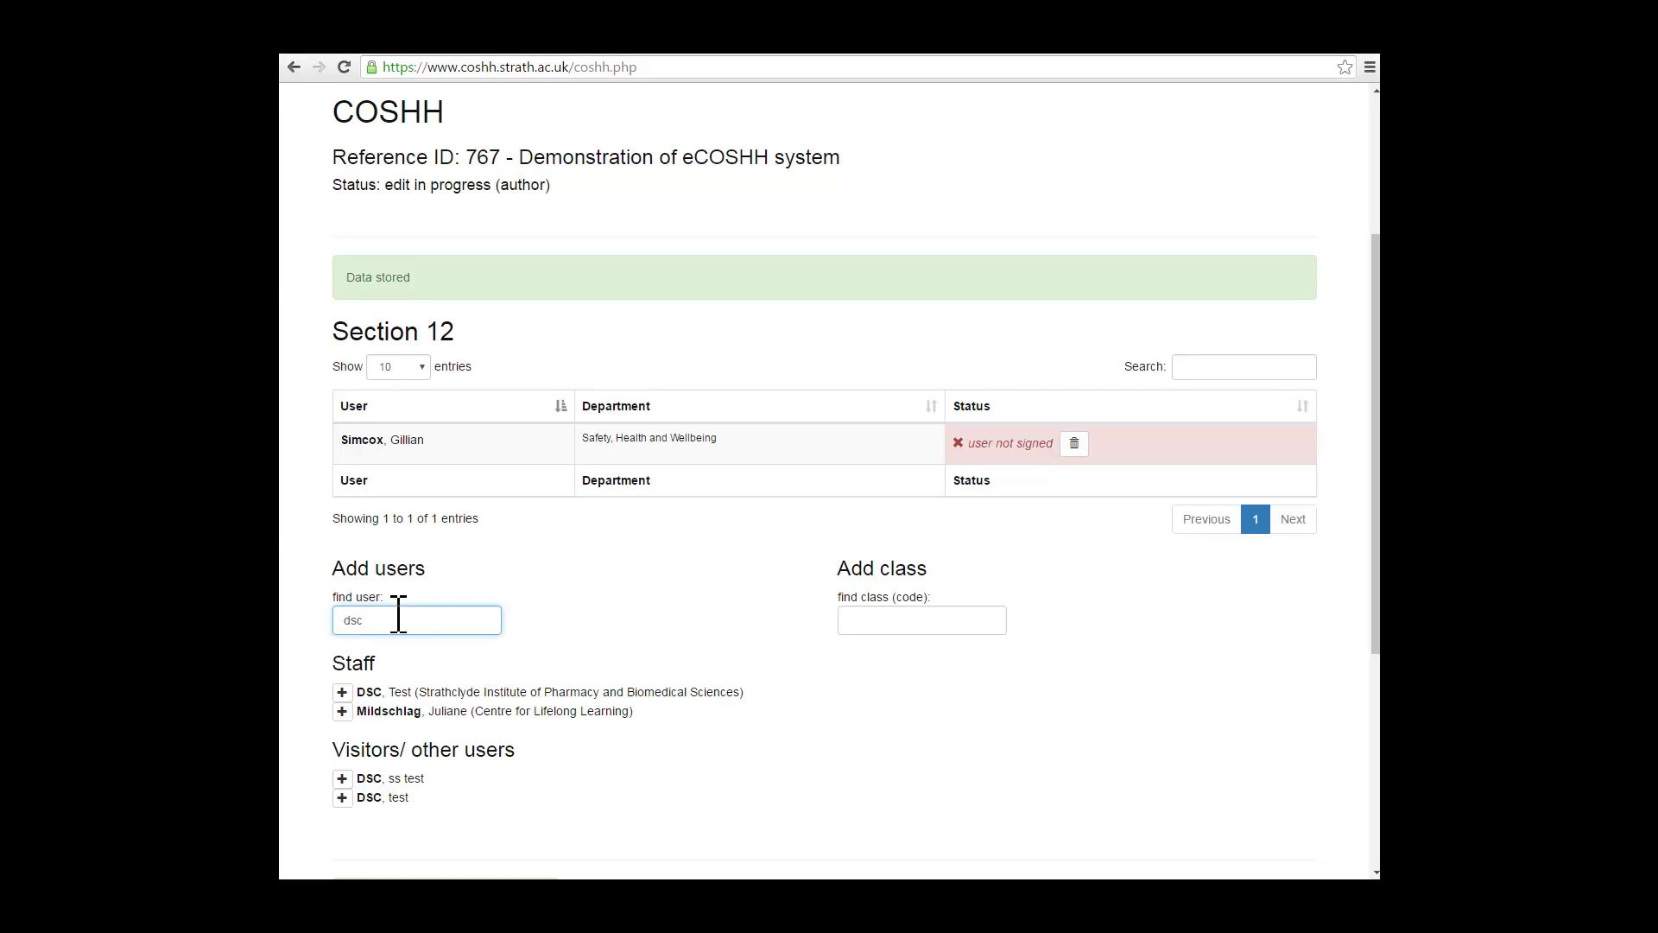
click(342, 692)
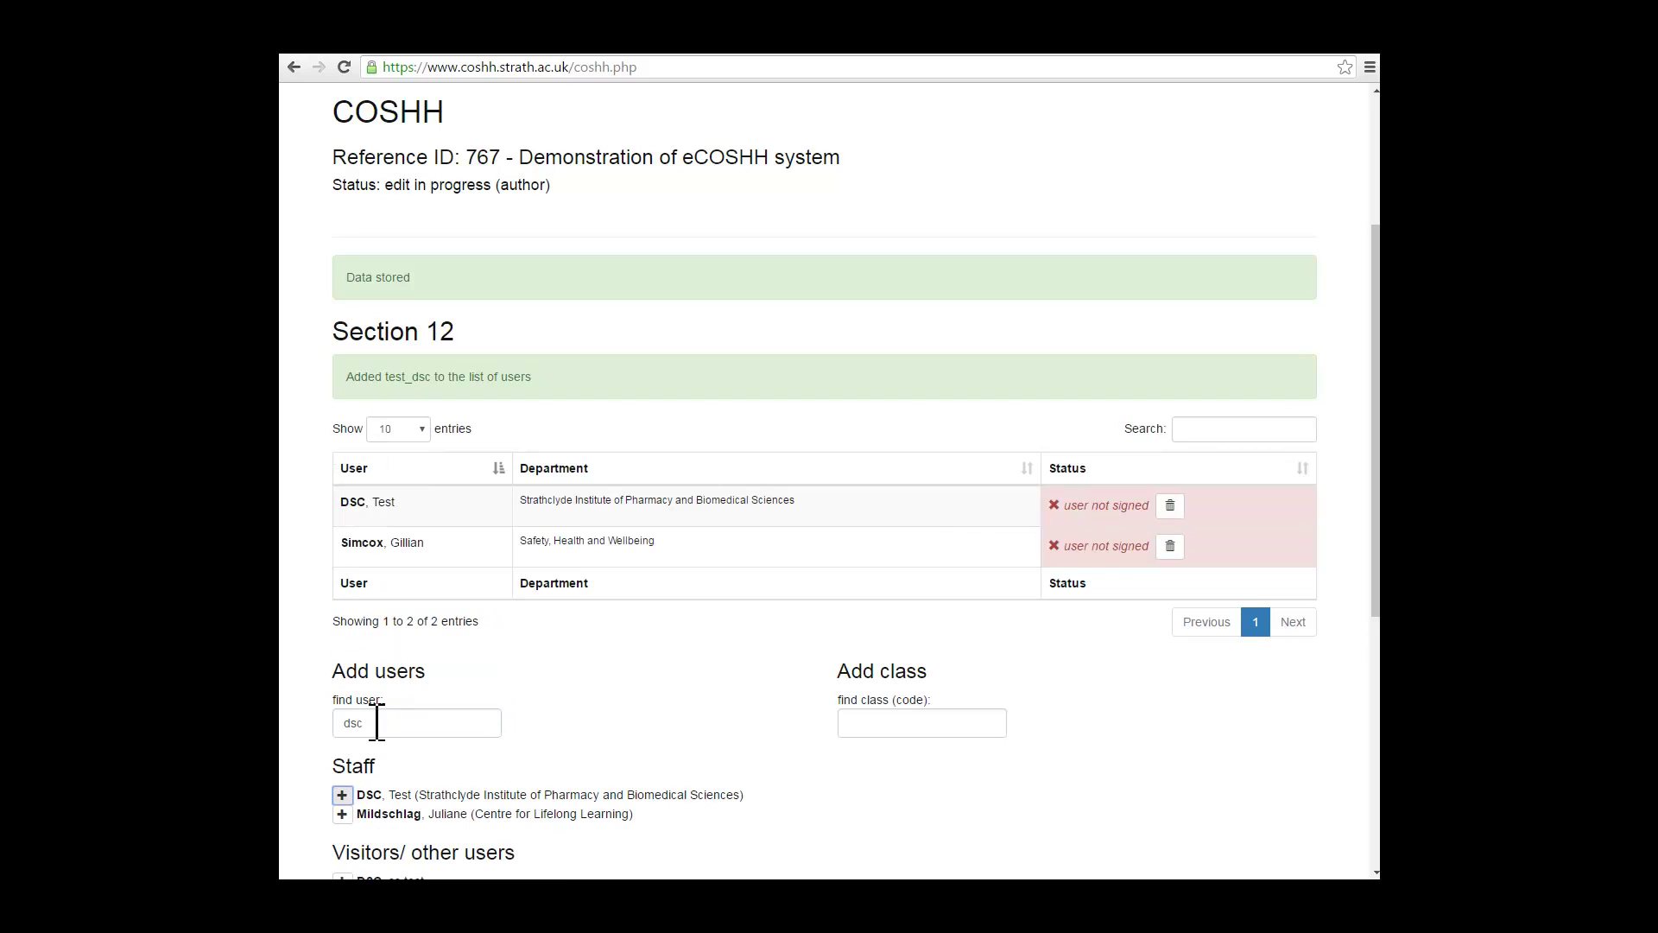
double_click(376, 723)
text(p)
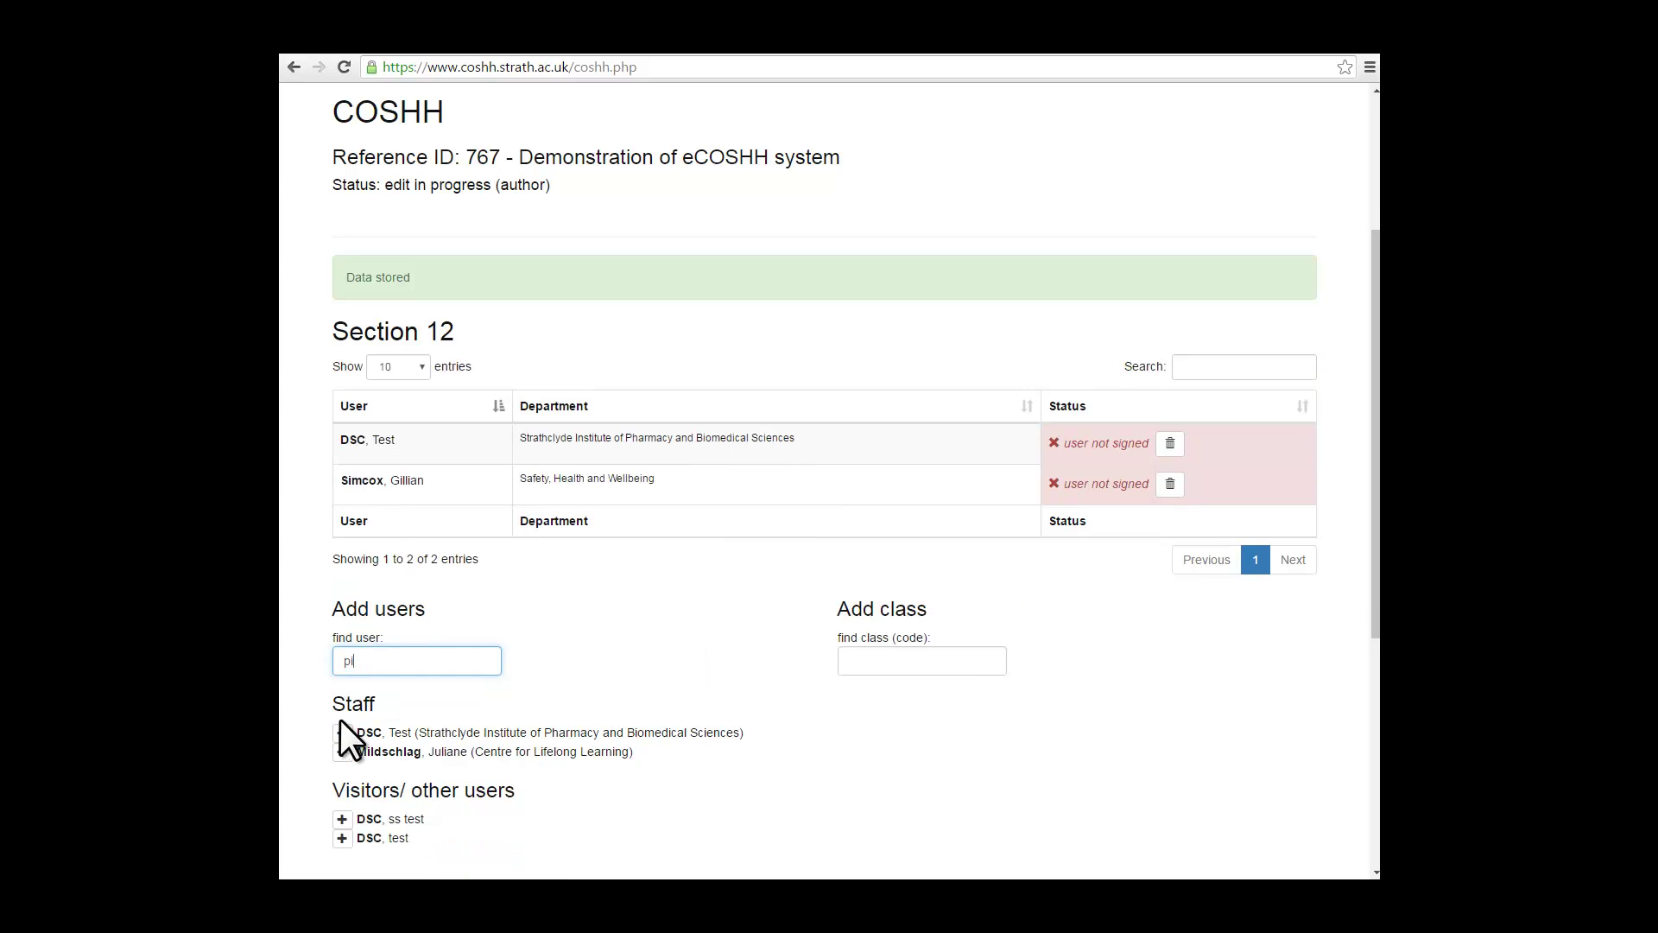
text(i test)
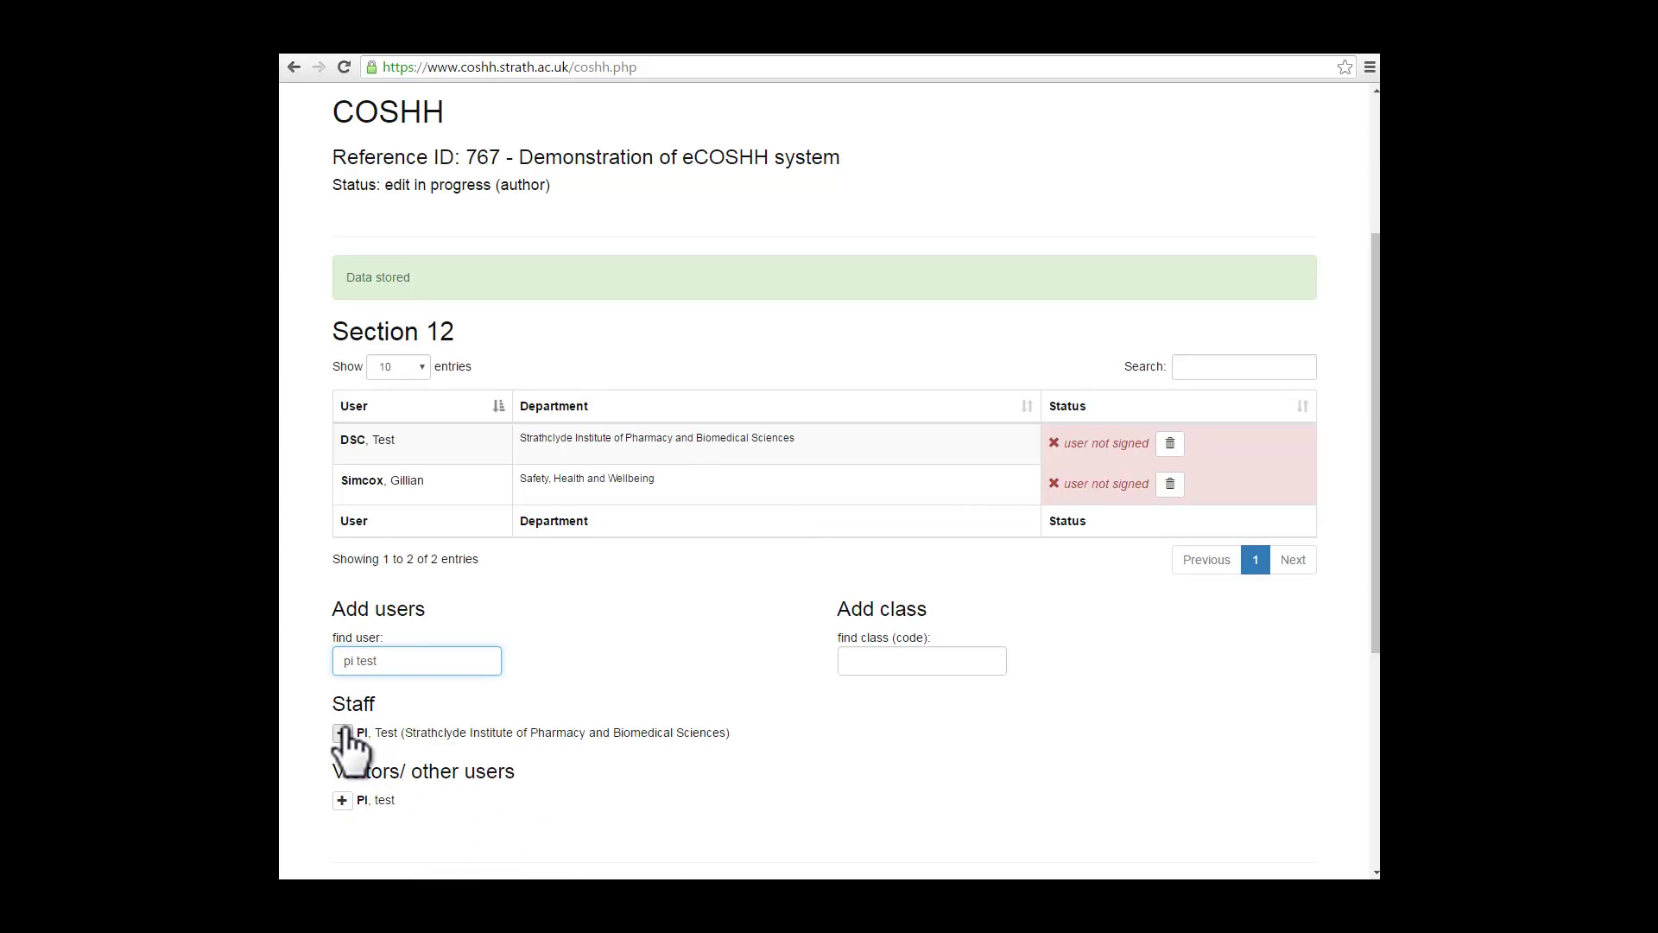
click(343, 733)
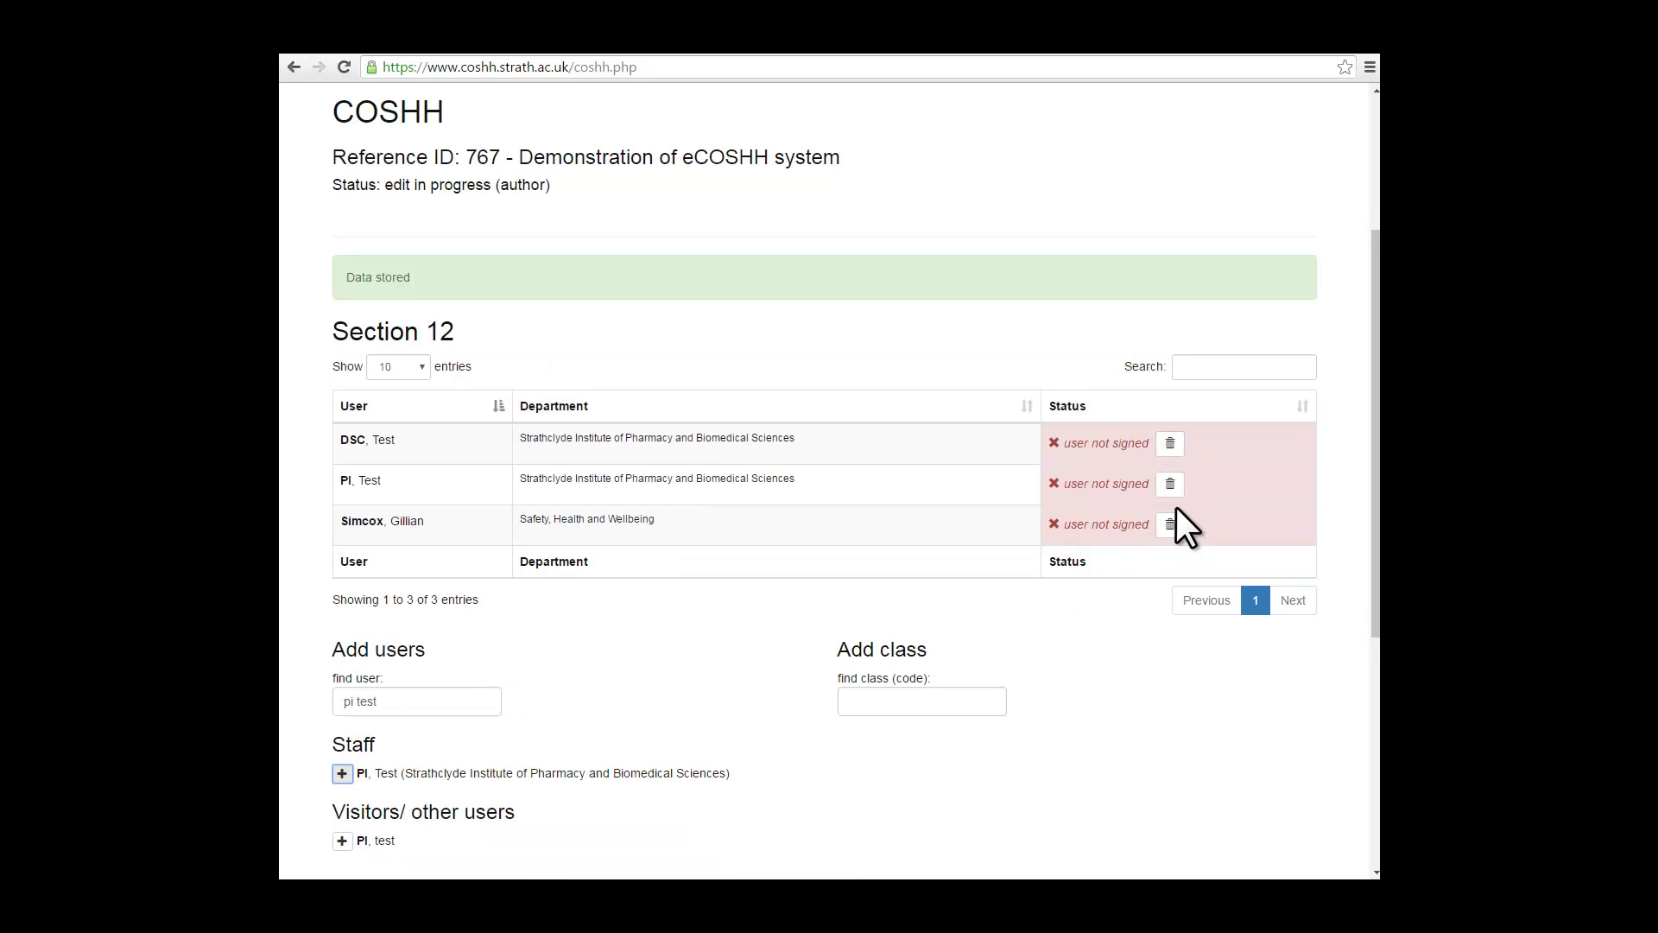
click(1171, 443)
click(1171, 506)
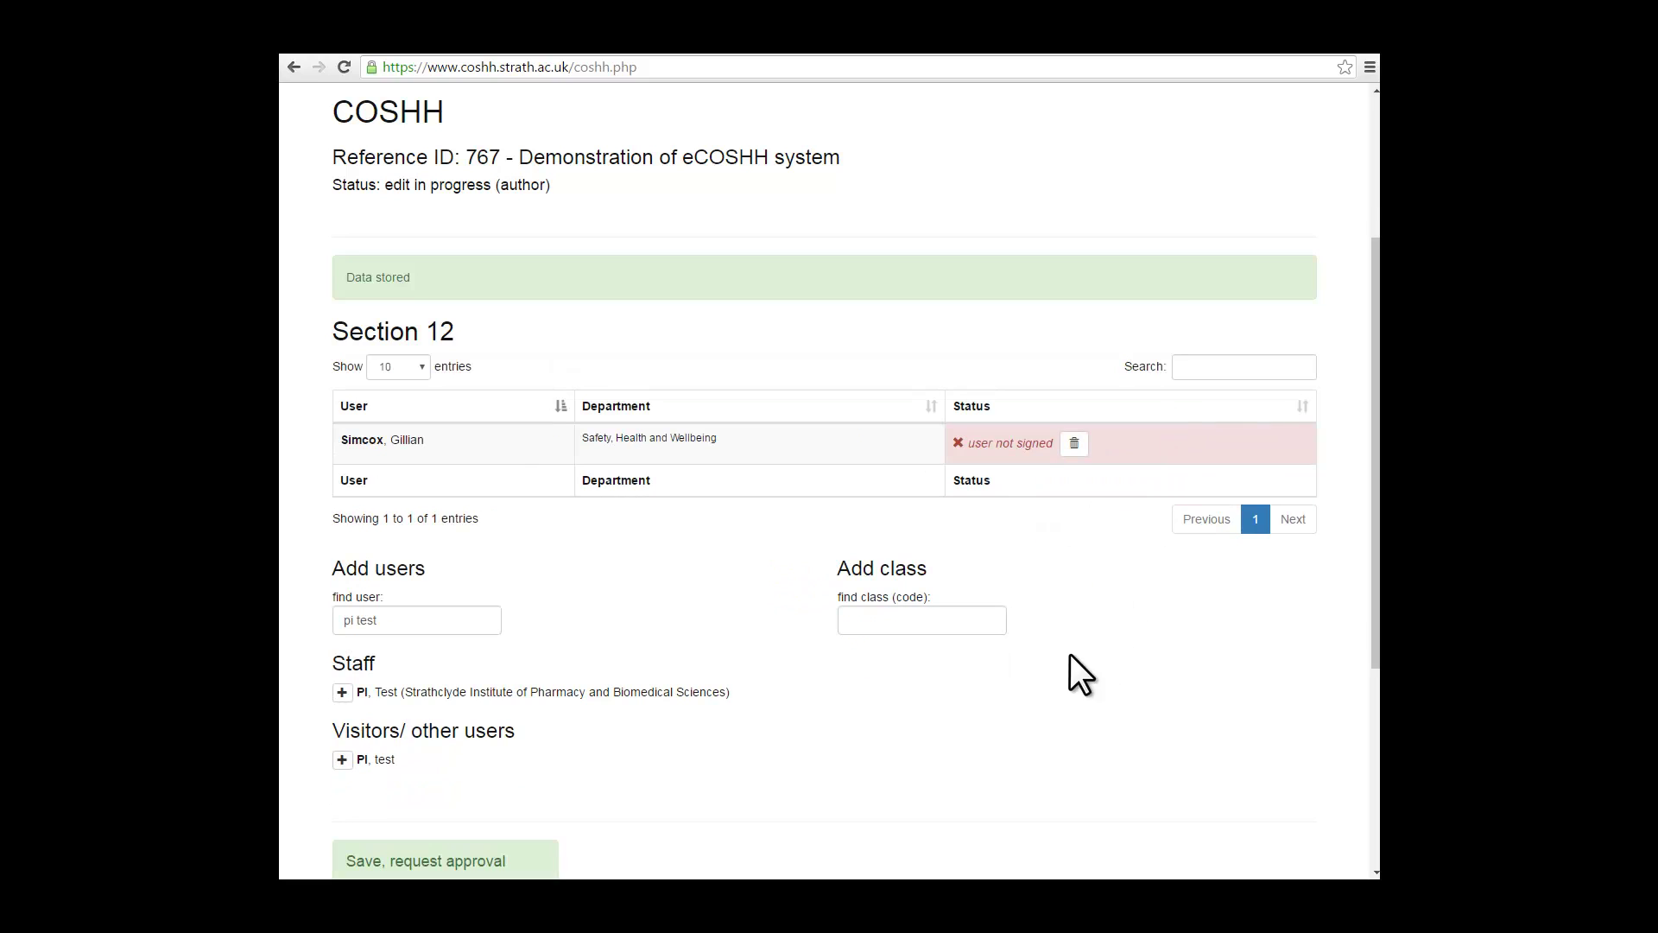
click(891, 620)
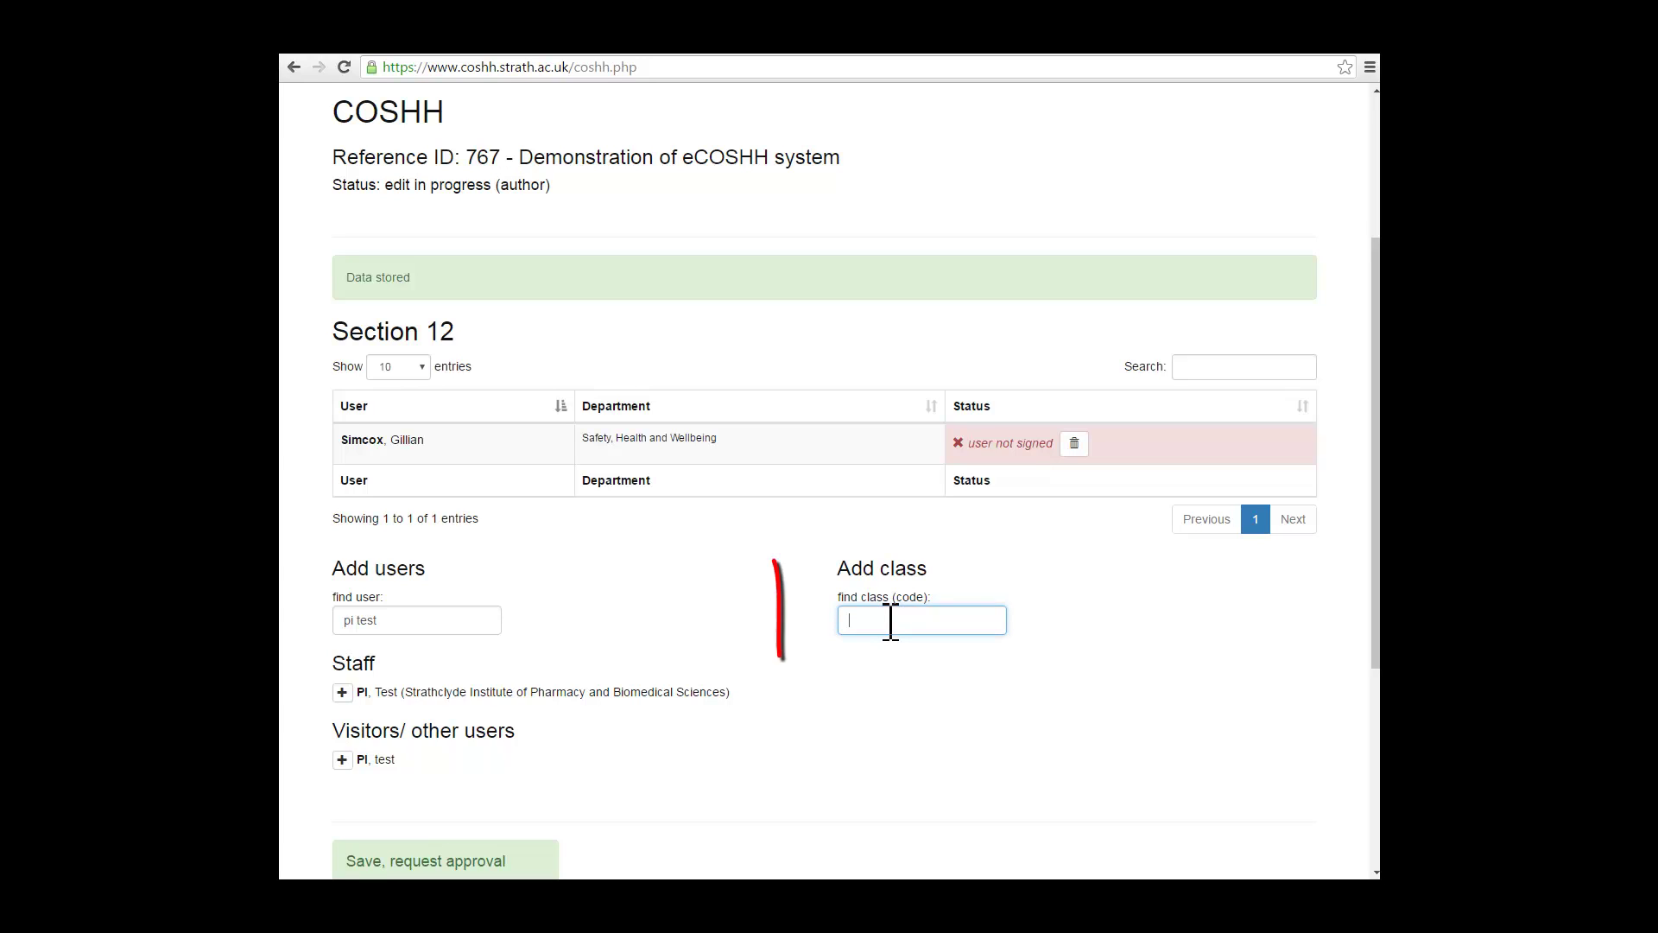
text(501)
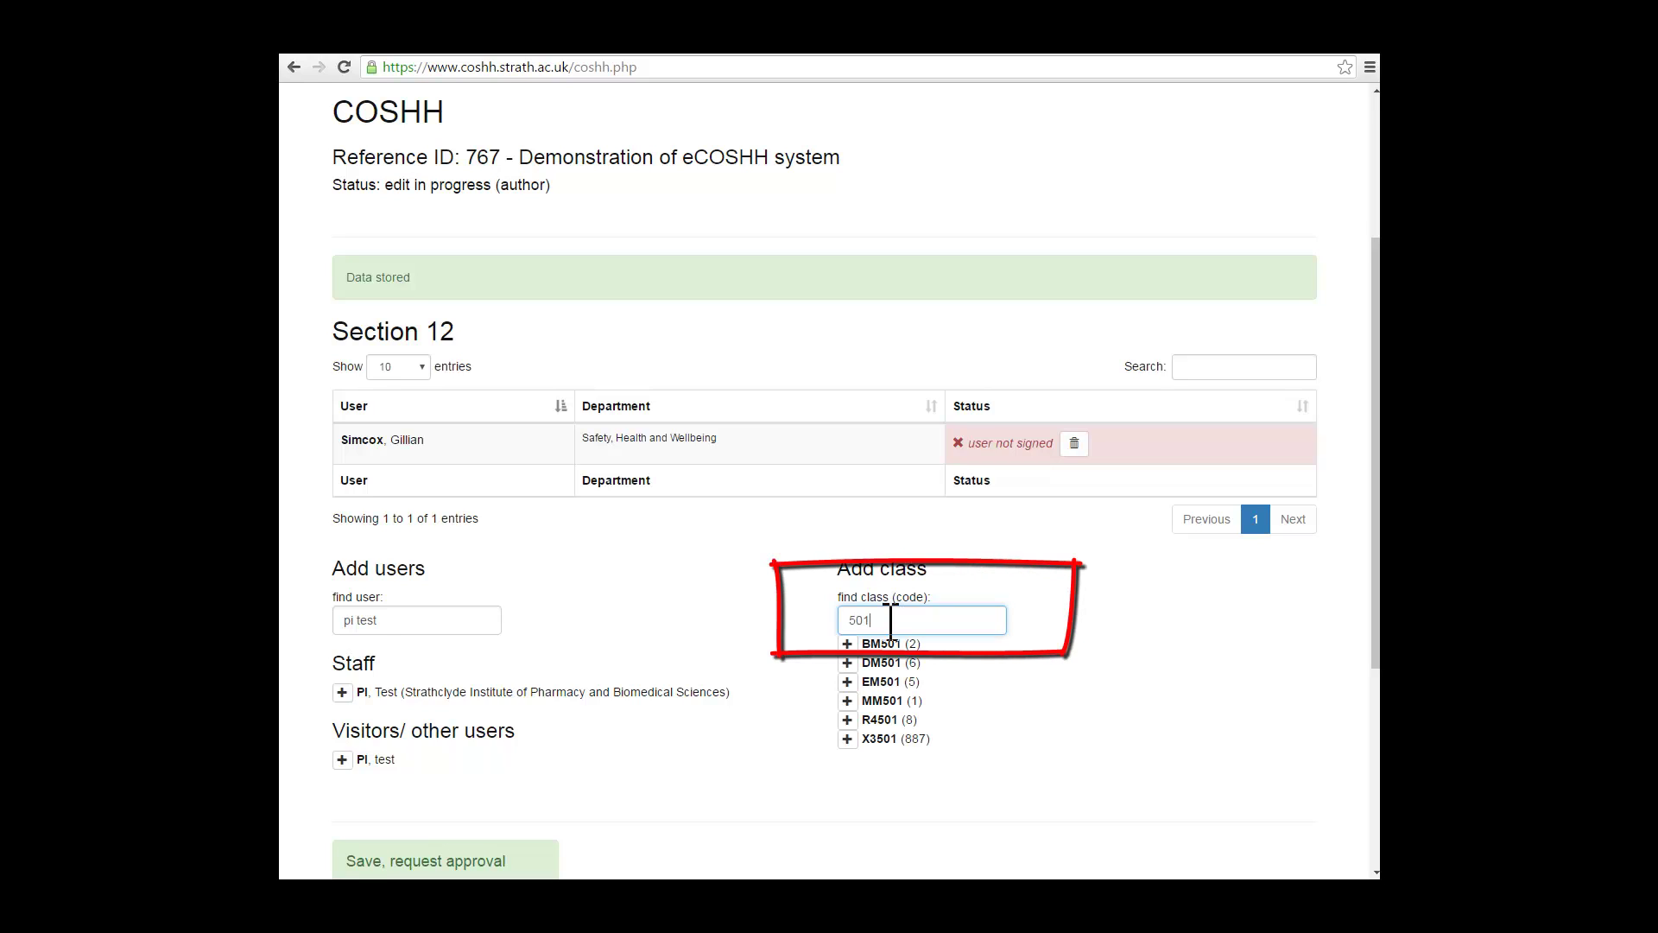
click(847, 643)
scroll(848, 641, down, 2)
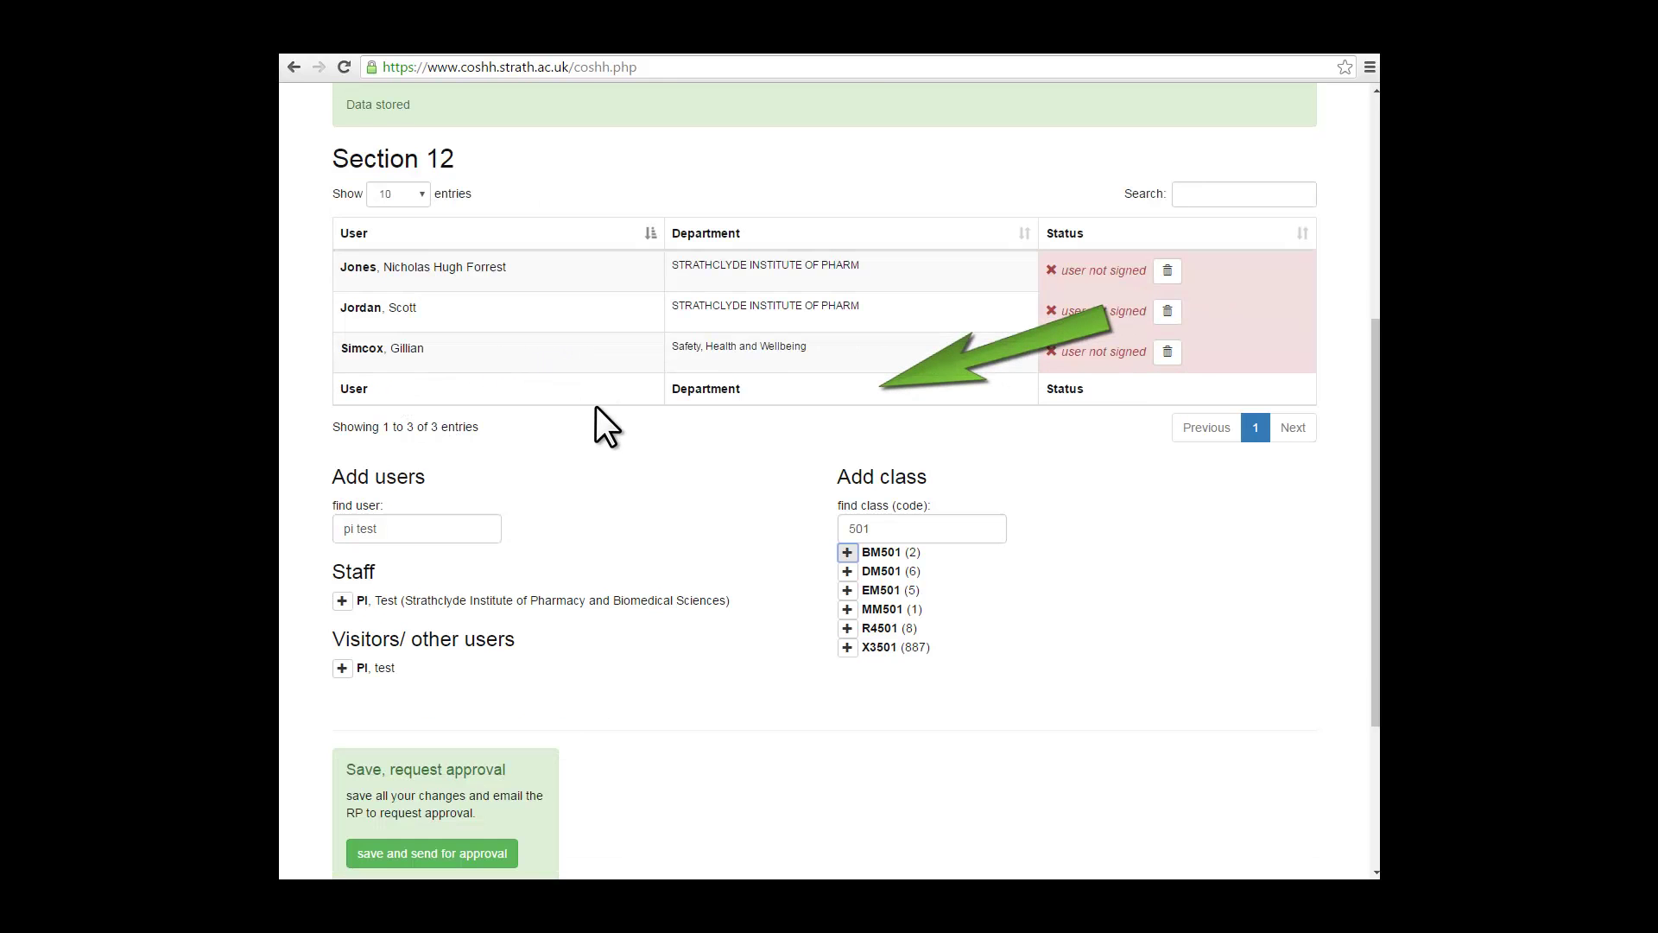
scroll(629, 294, up, 2)
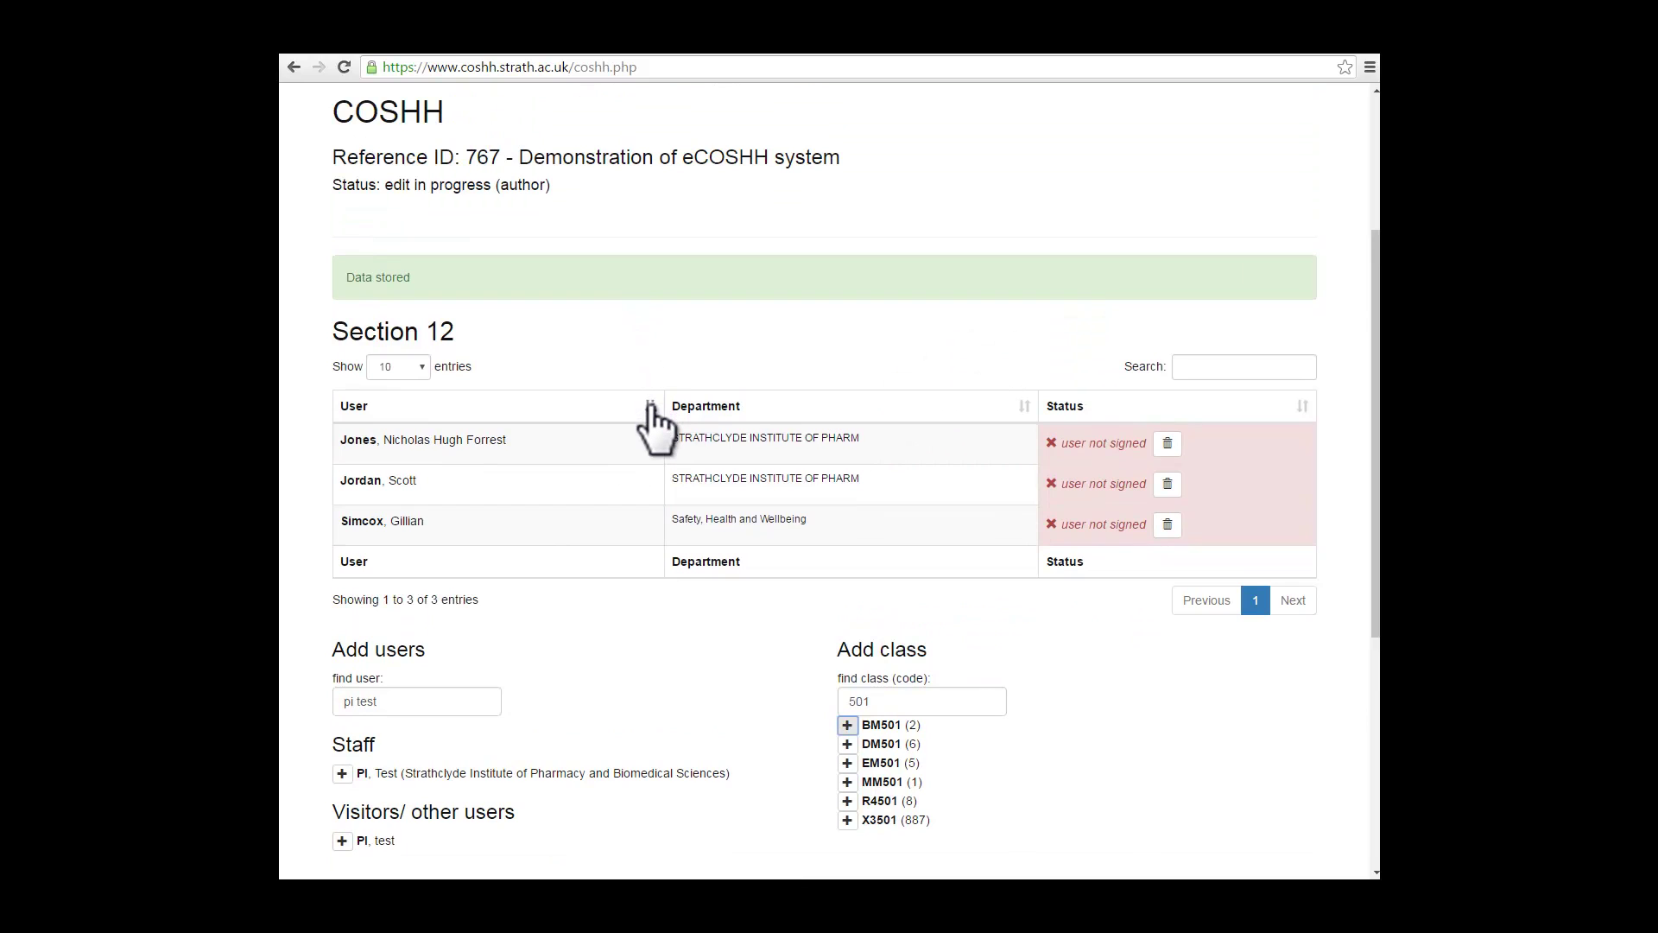
click(652, 407)
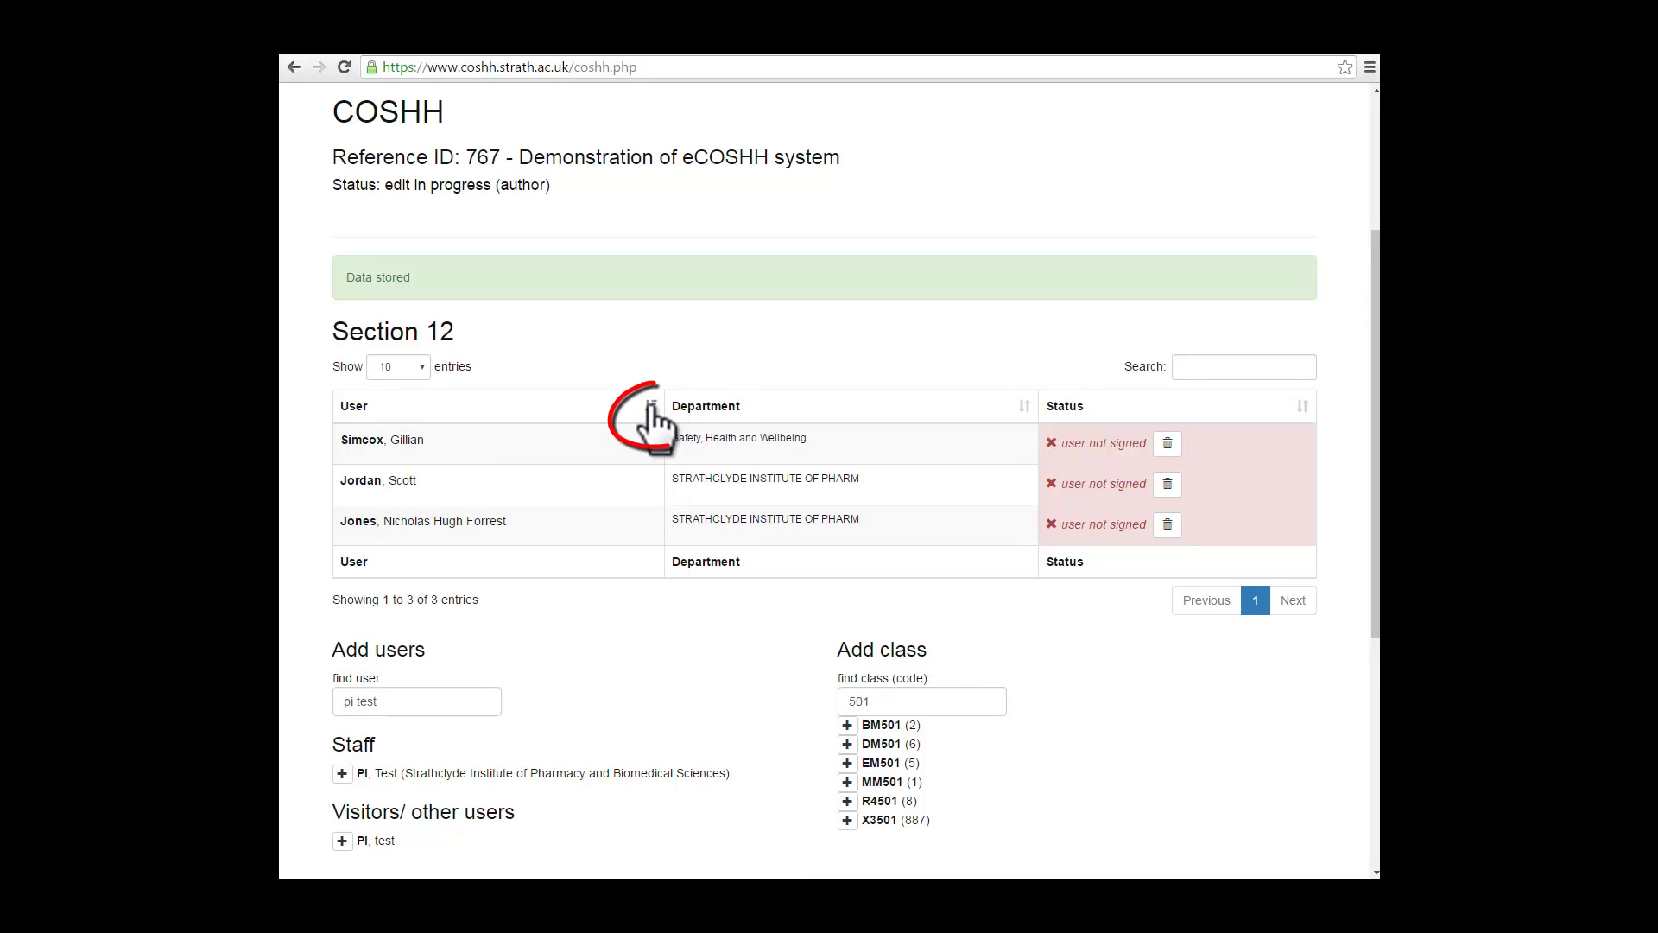
click(652, 407)
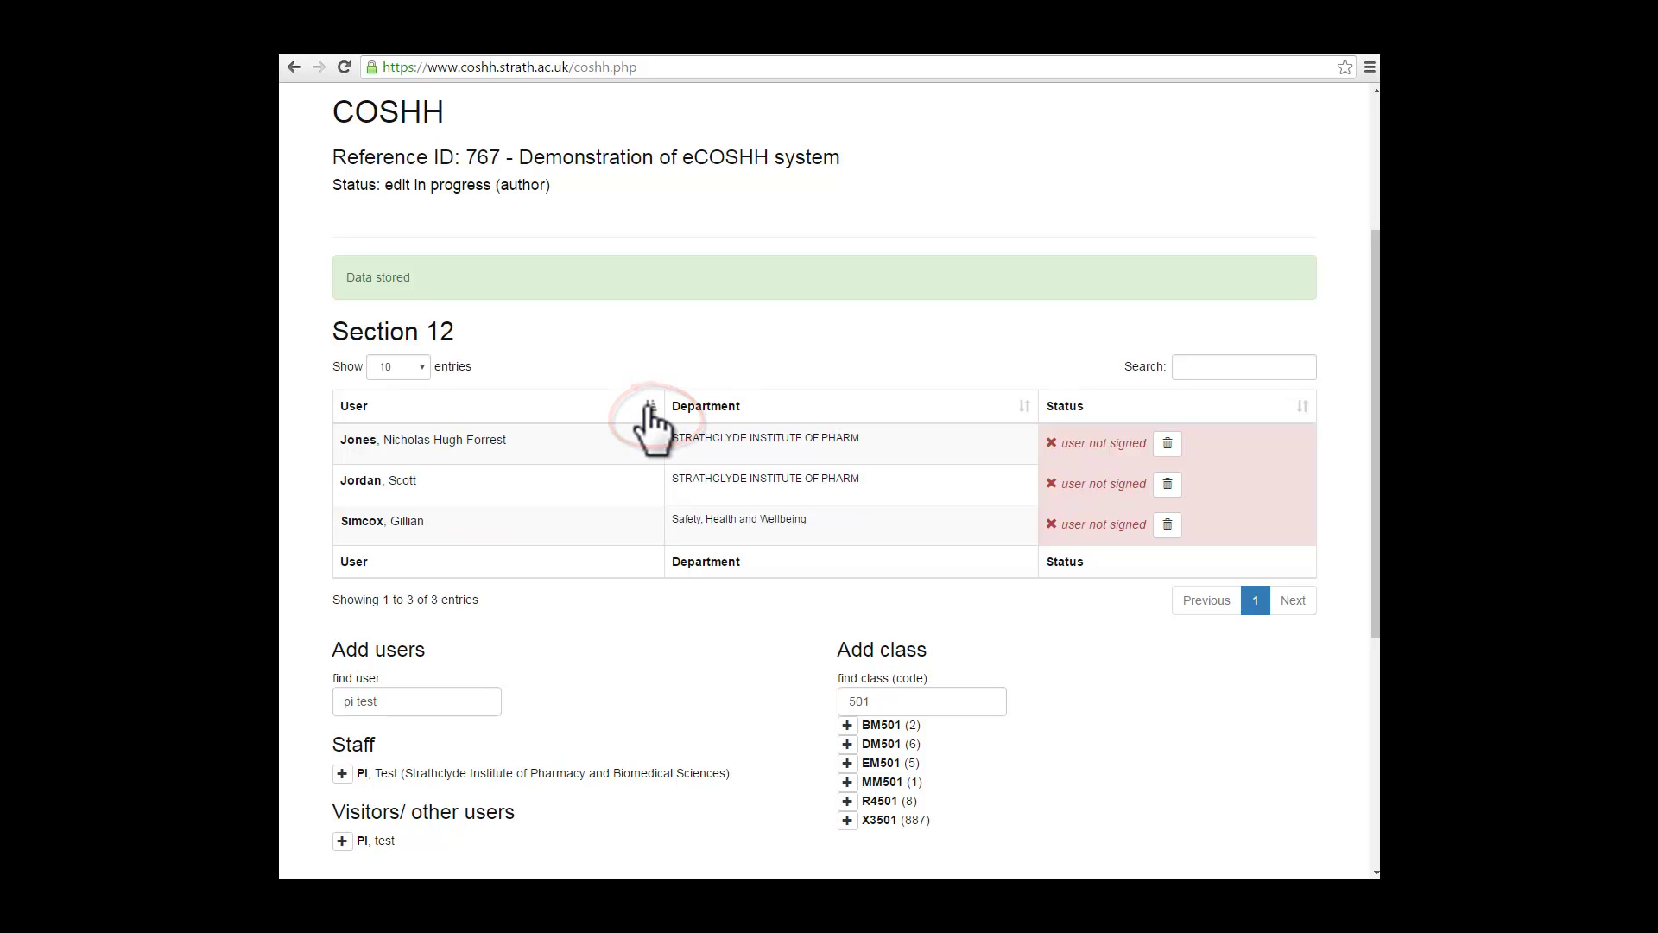
click(1167, 445)
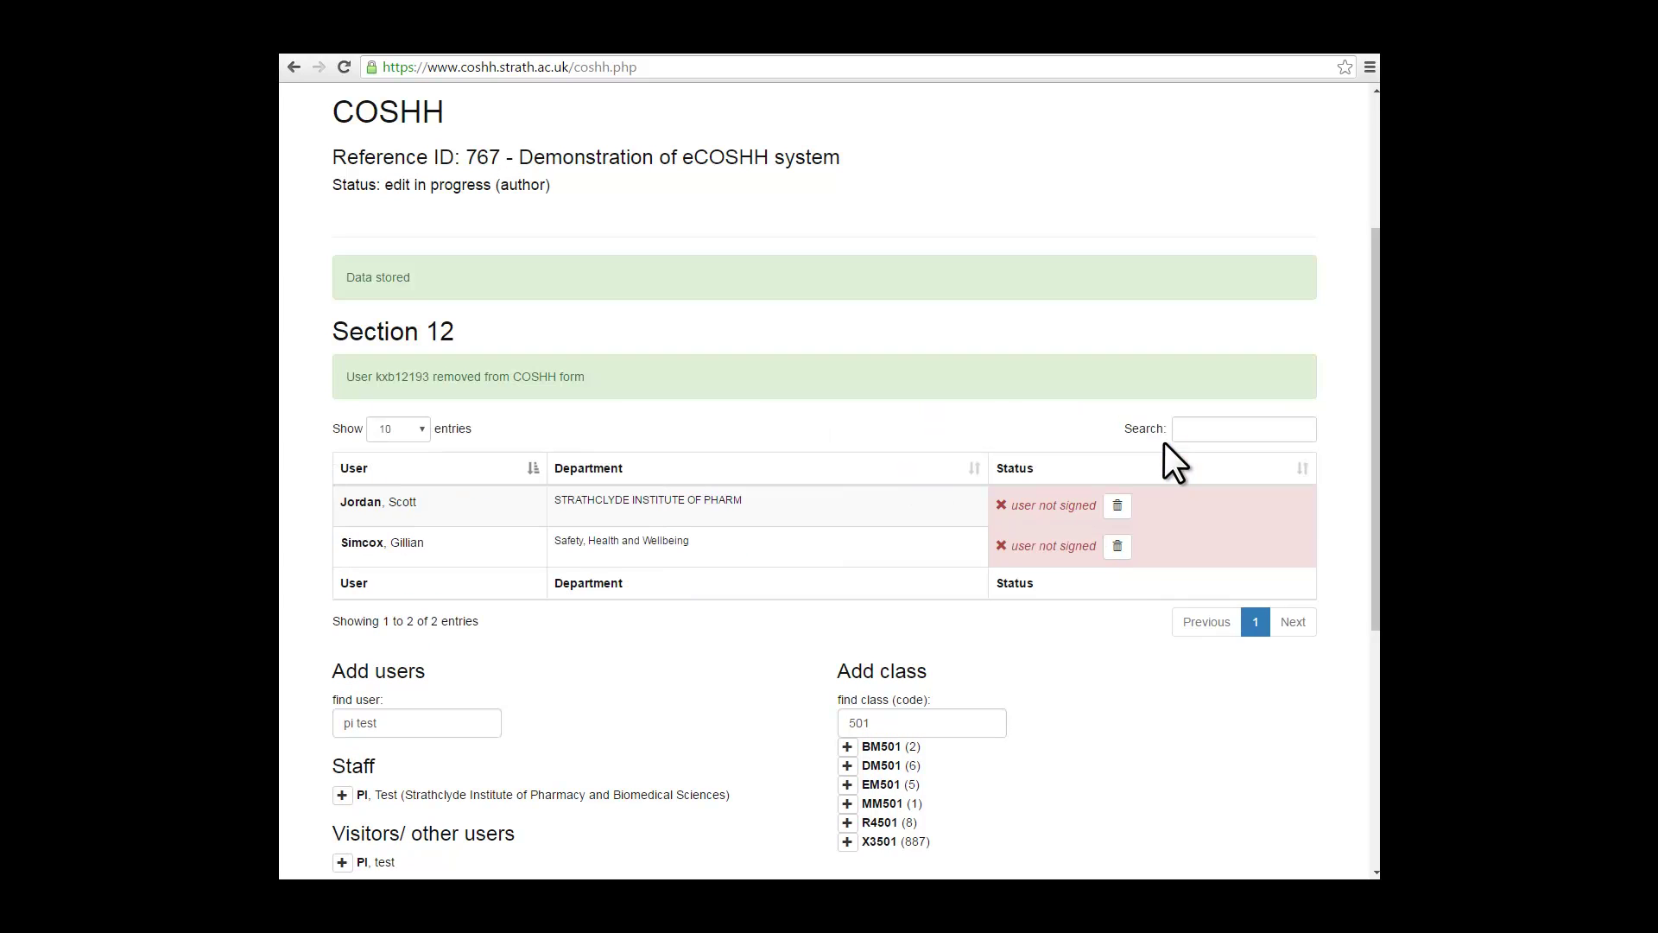
click(1116, 505)
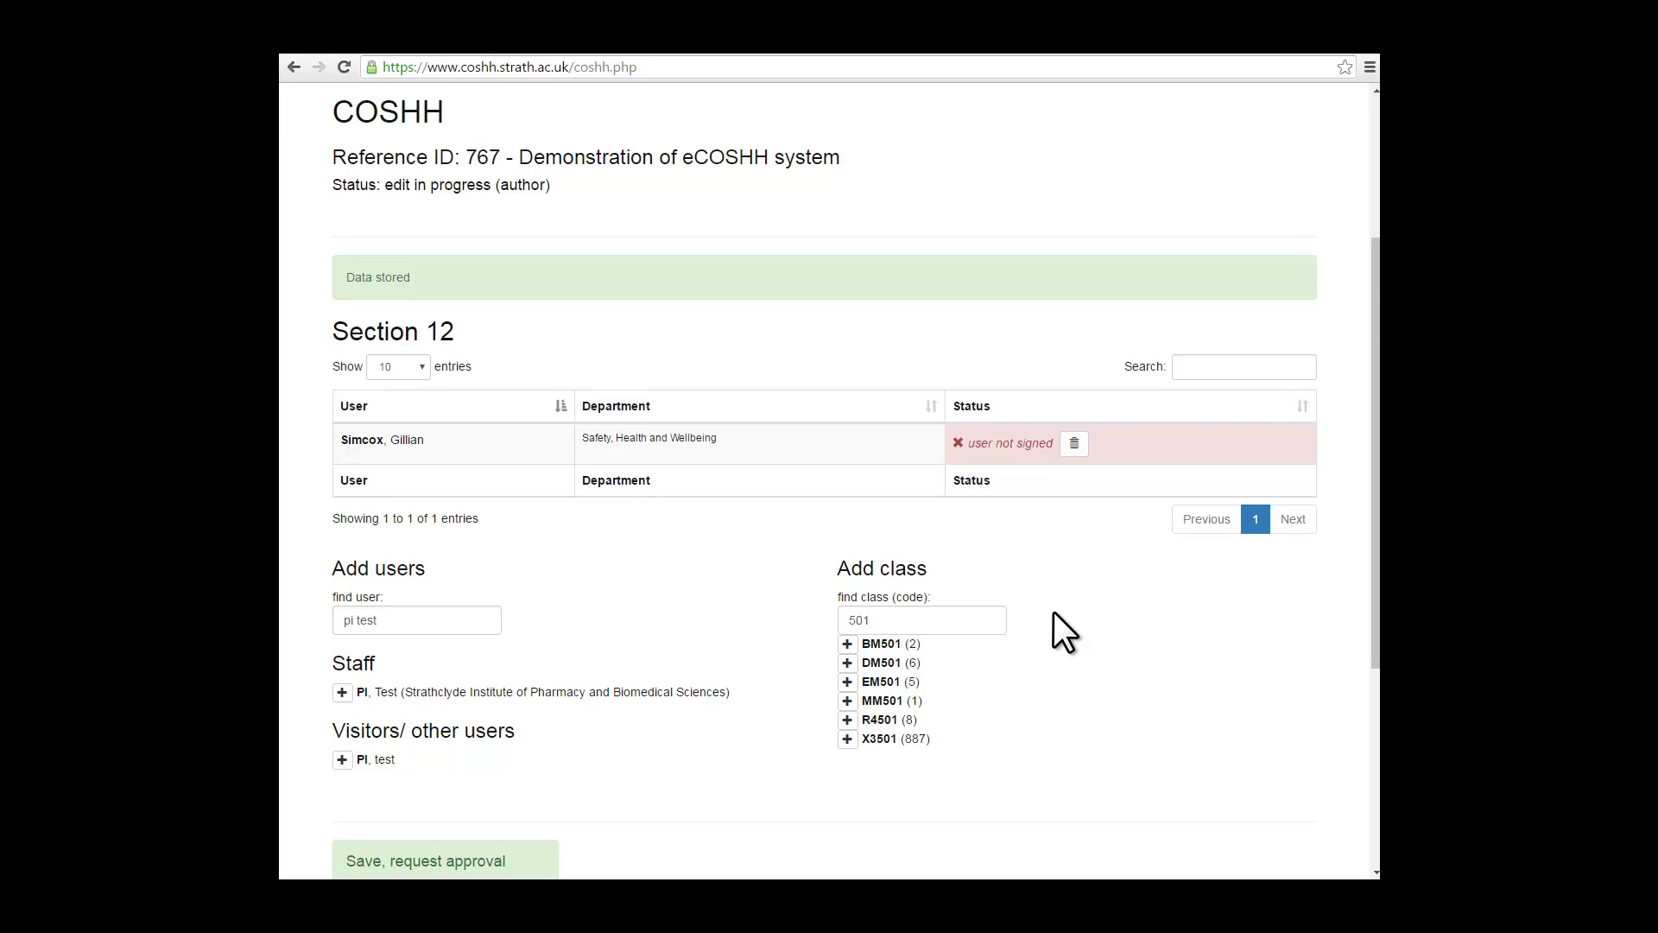
Step: Add the PI, Test and User, Test staff members to the Section 12 user list
scroll(1054, 612, down, 2)
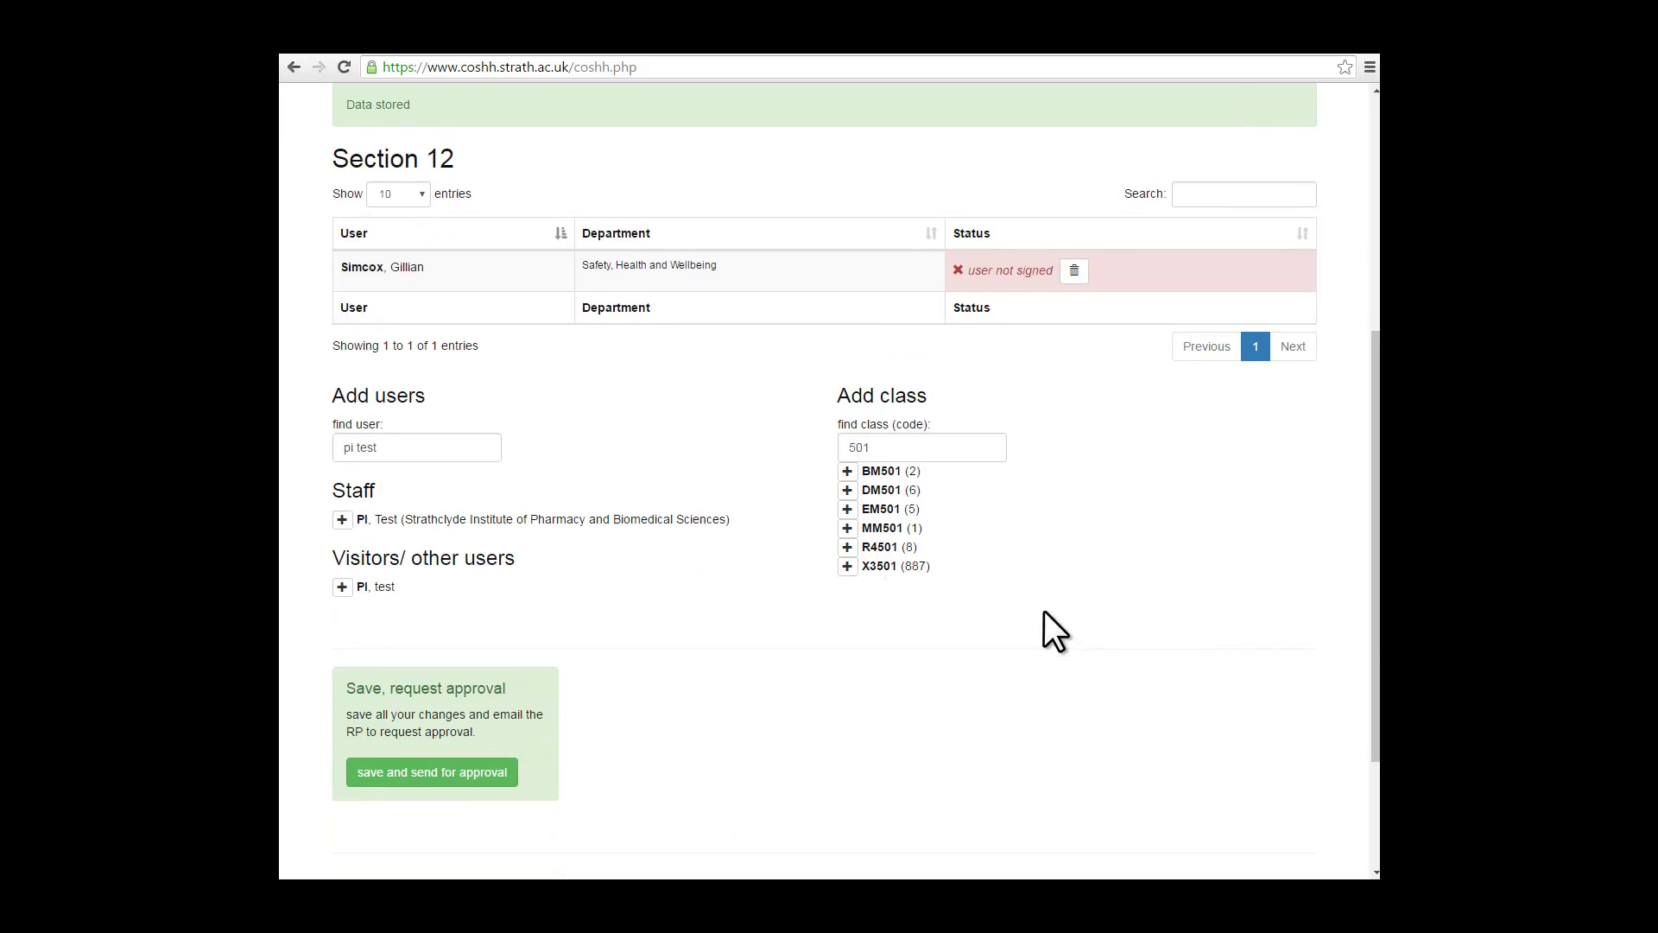
click(342, 519)
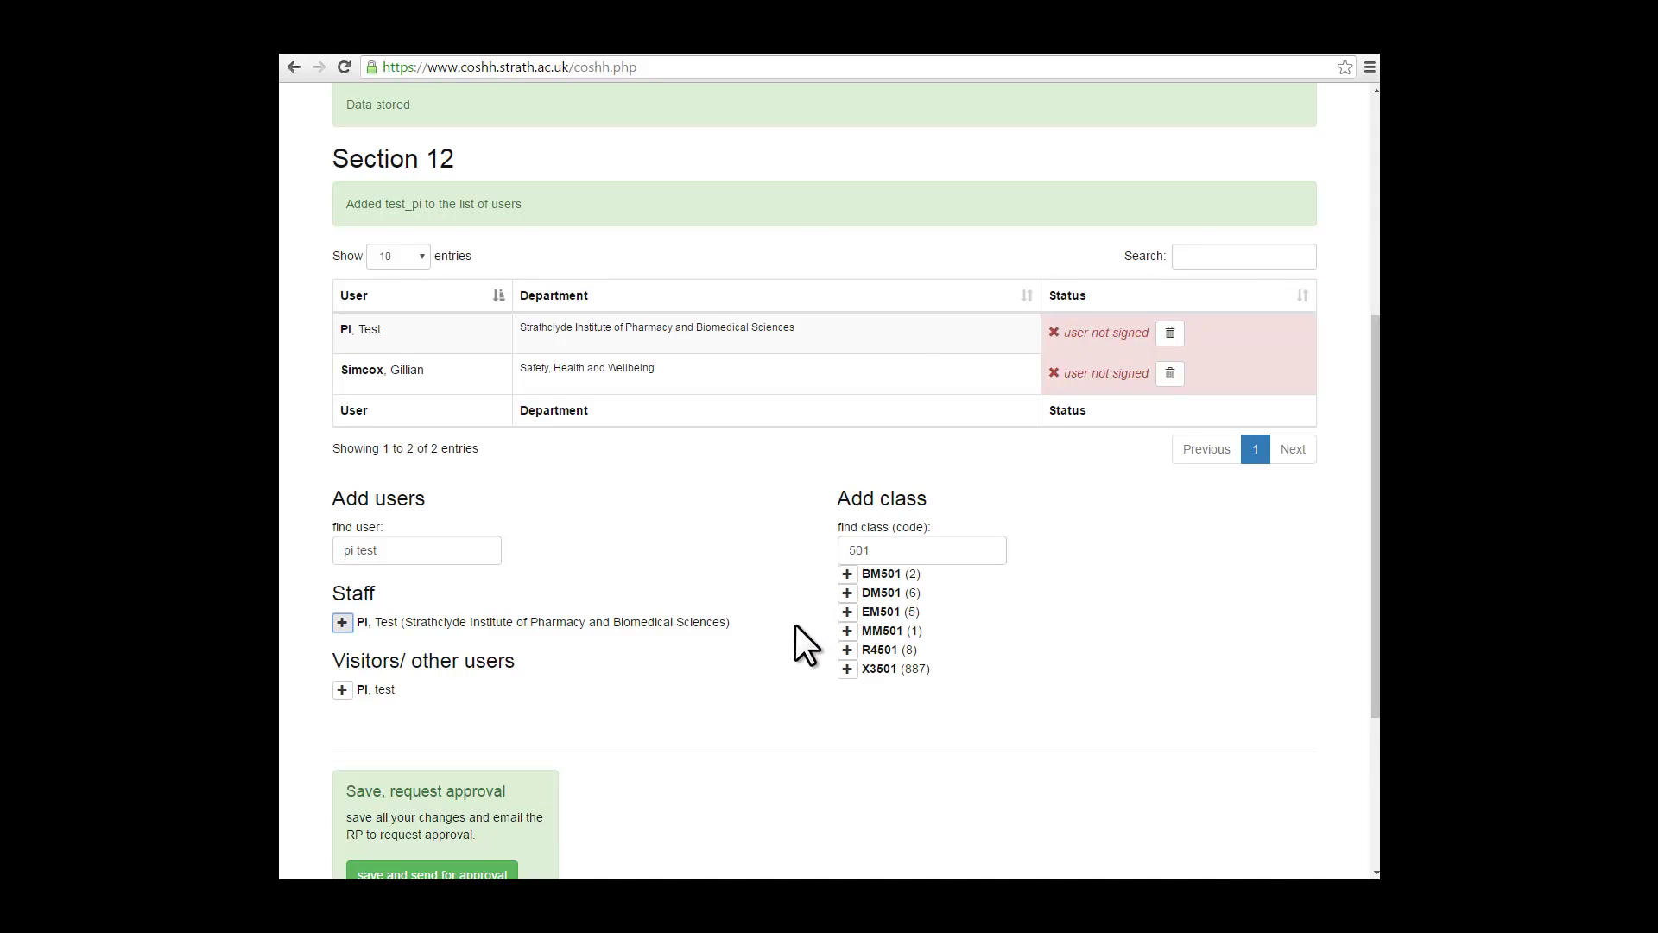
scroll(796, 624, down, 3)
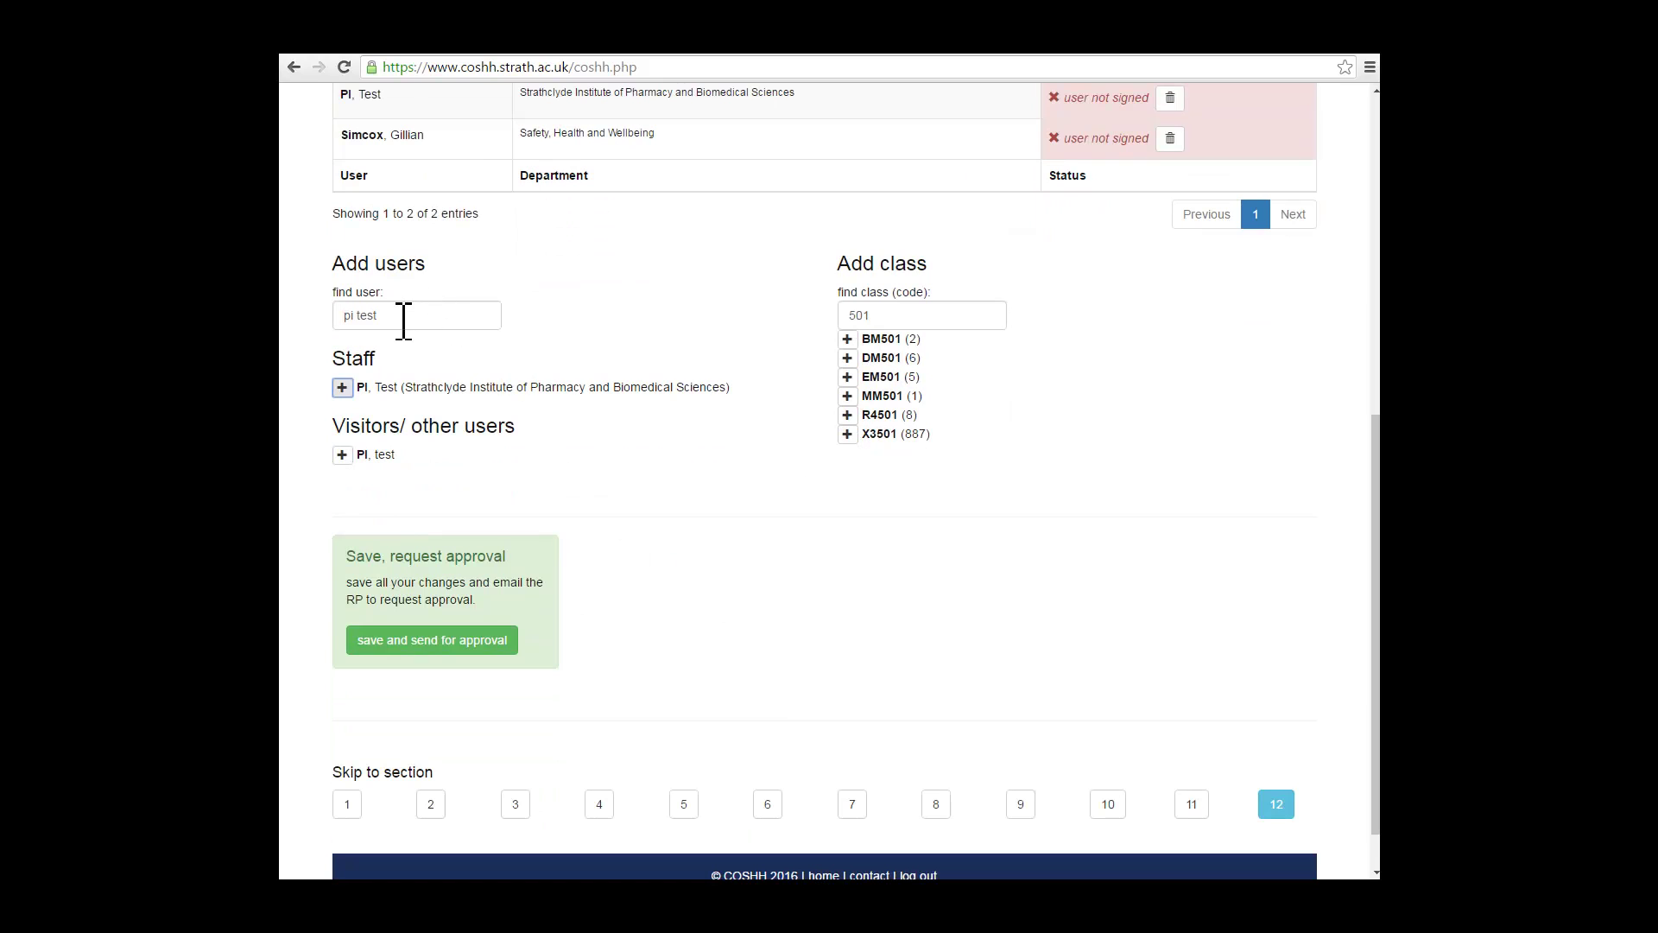
drag(403, 316, 331, 313)
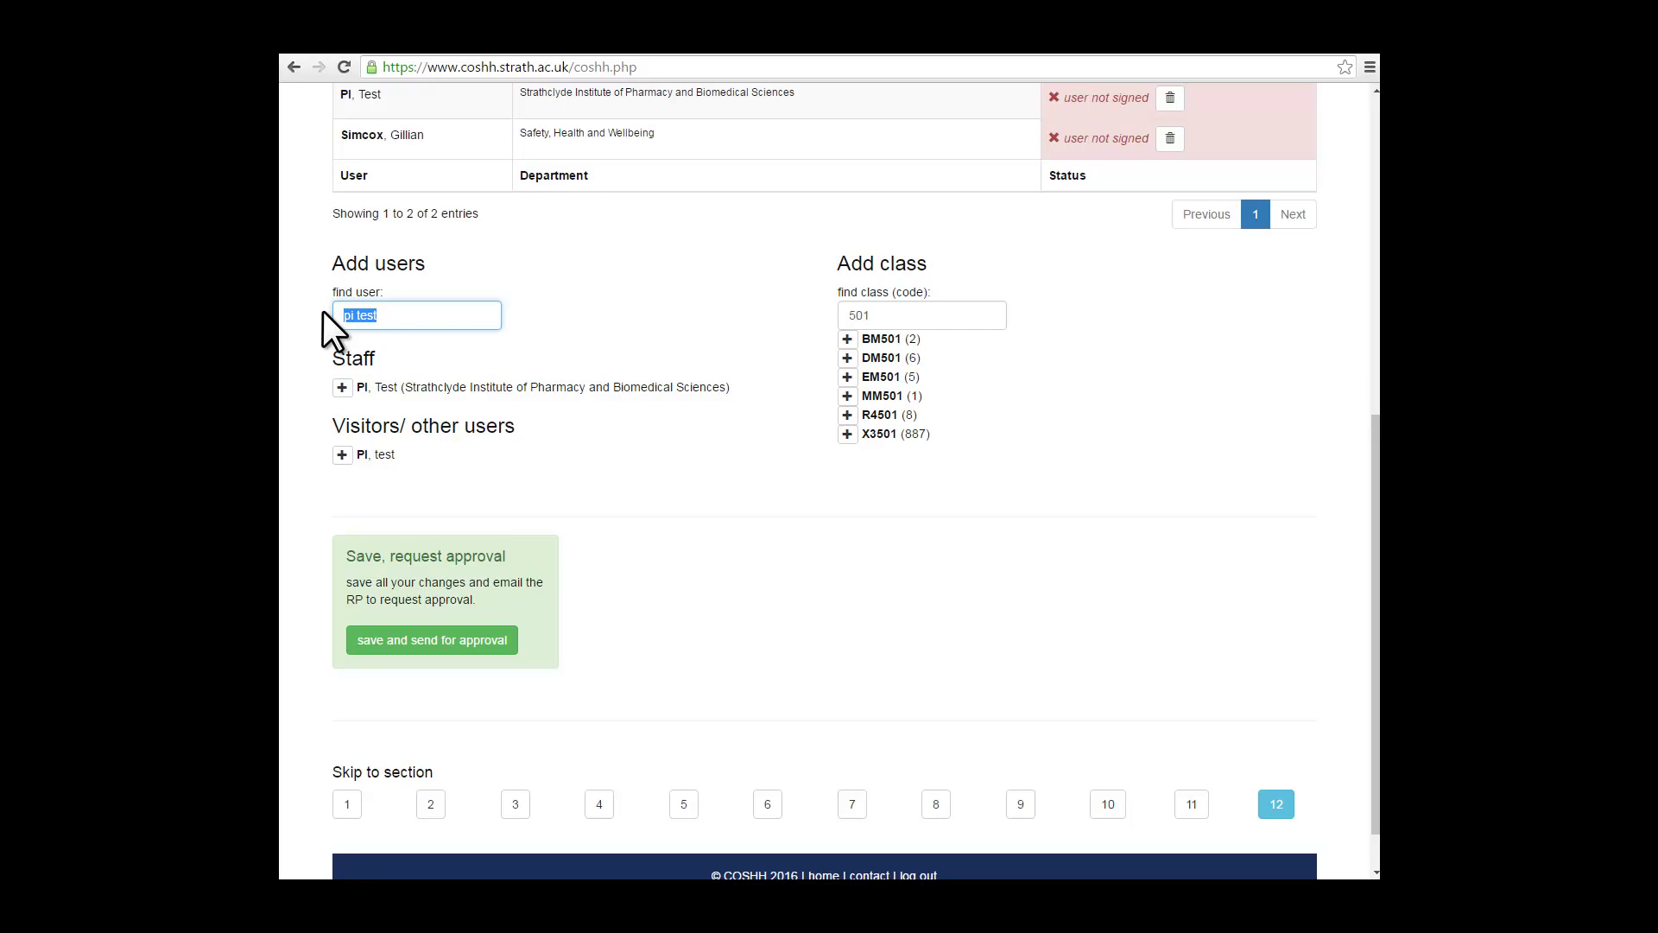
text(test)
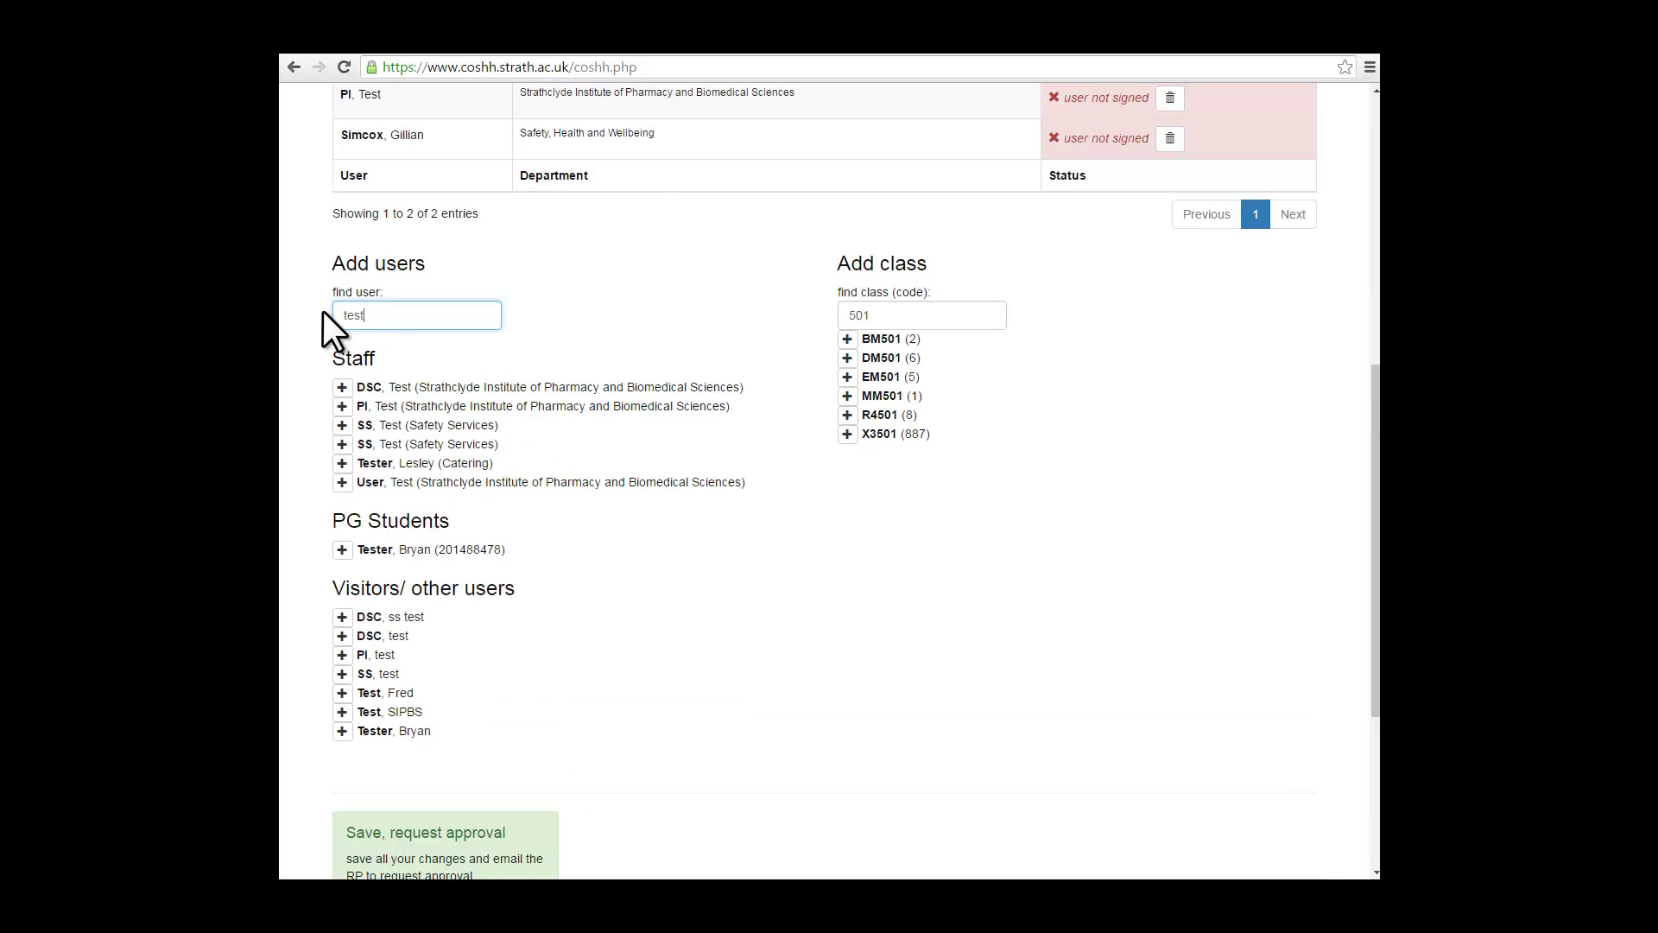
click(342, 482)
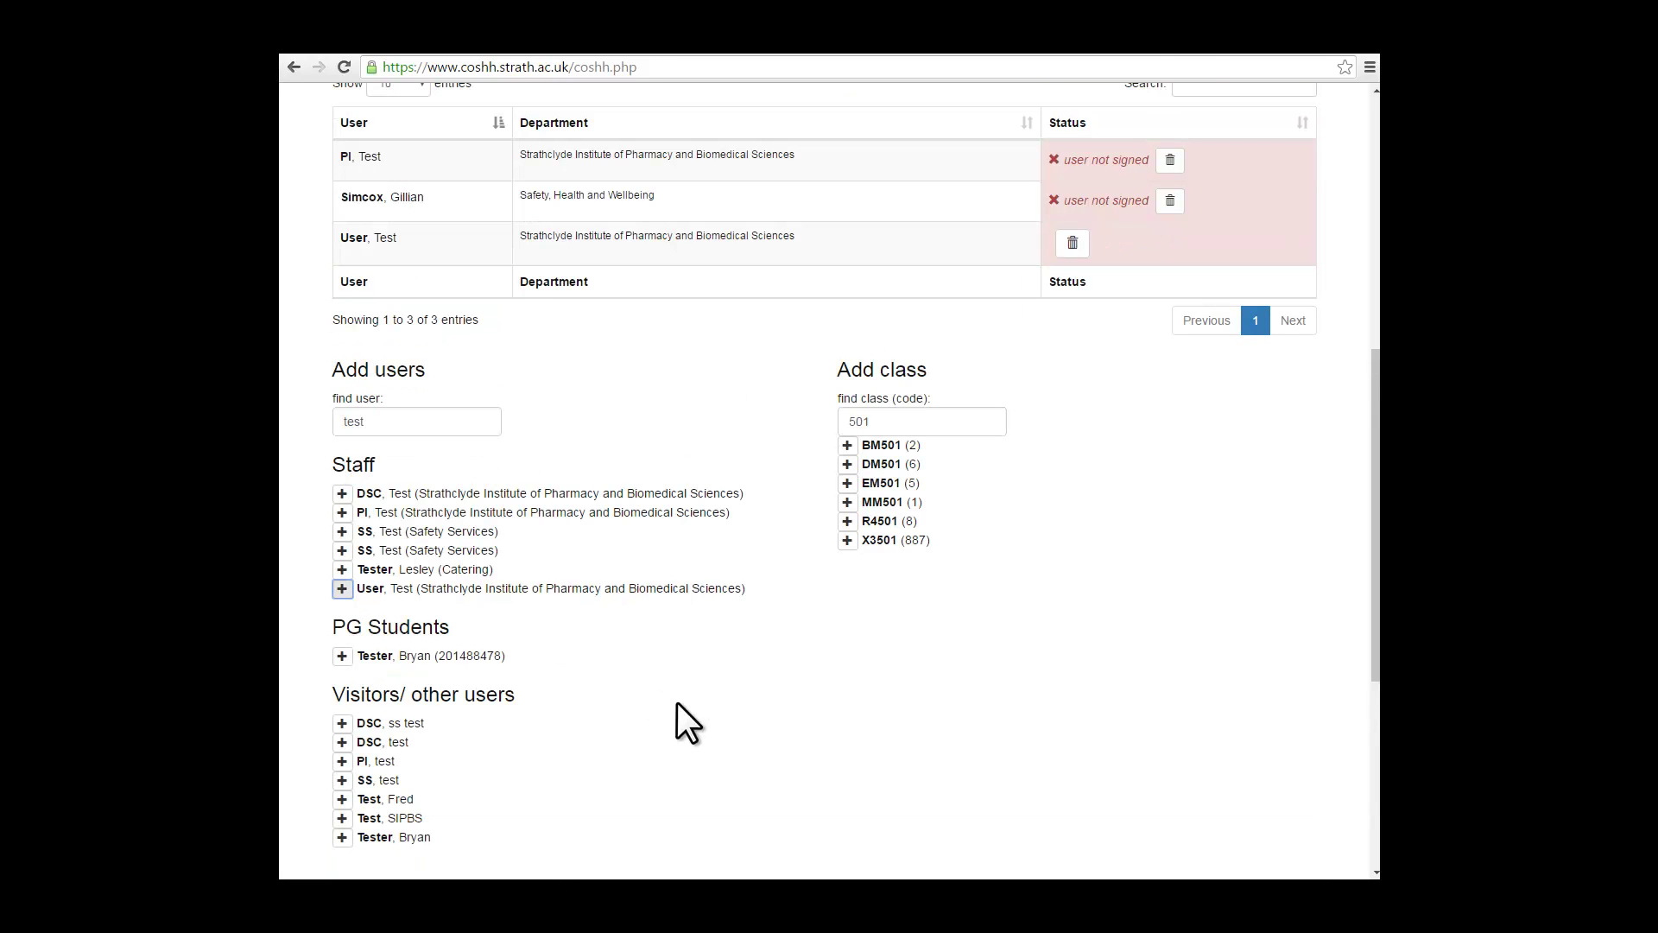
Step: Clear the leftover text from the user search and class code search boxes
scroll(677, 663, down, 1)
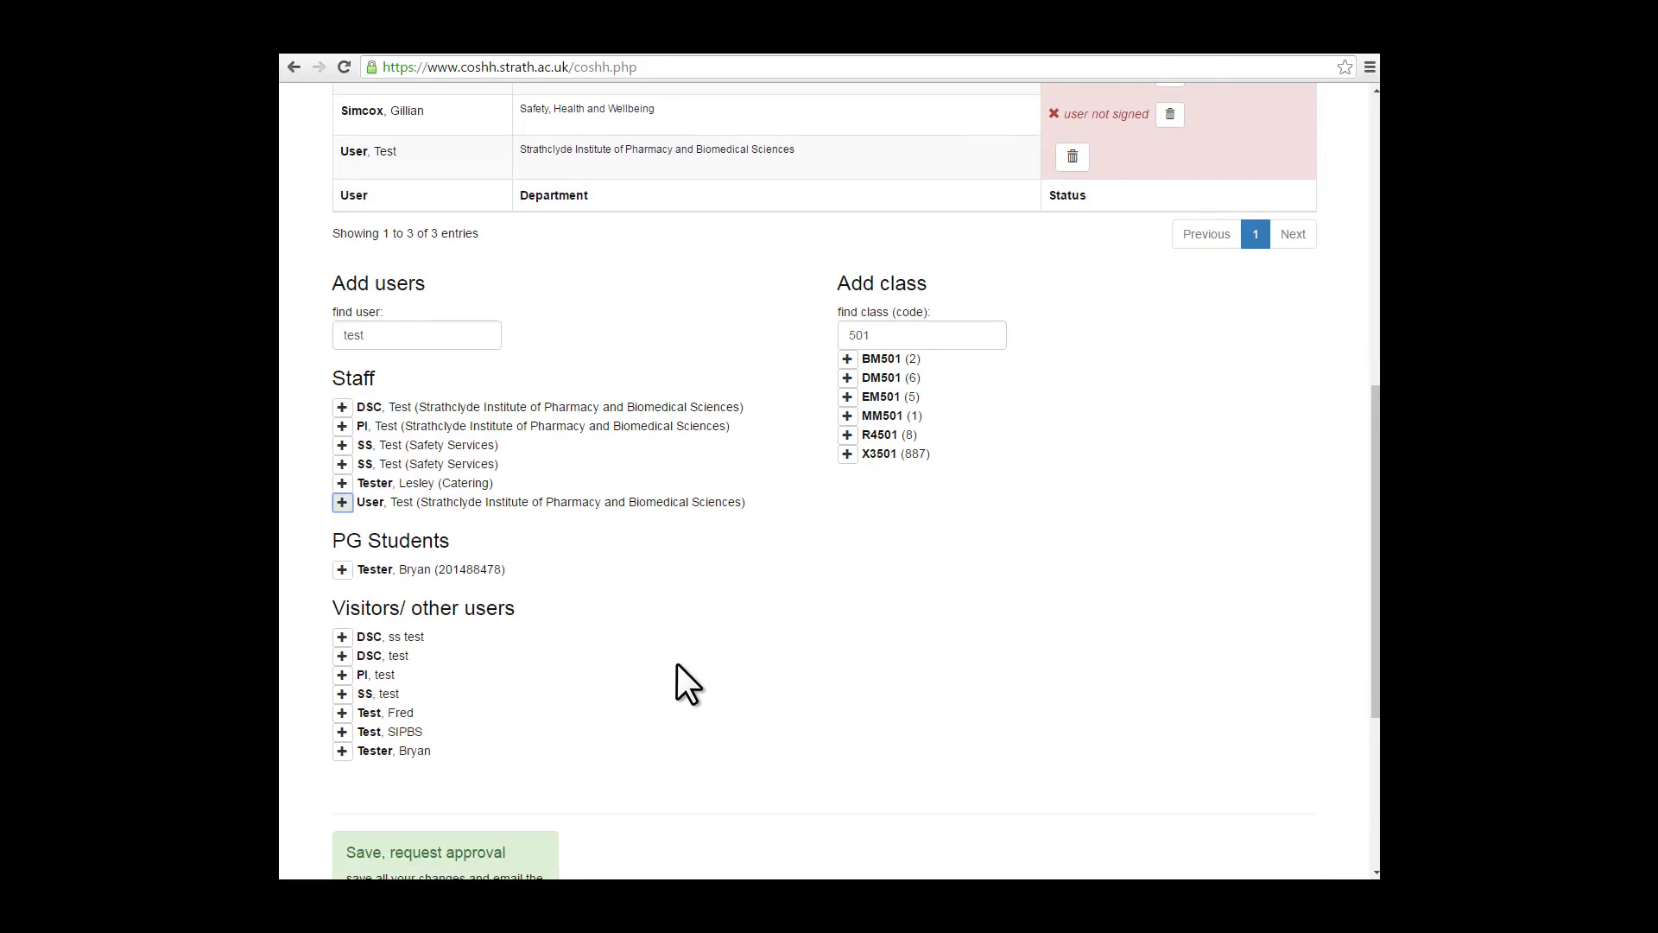
scroll(677, 664, down, 1)
click(360, 274)
drag(363, 275, 330, 282)
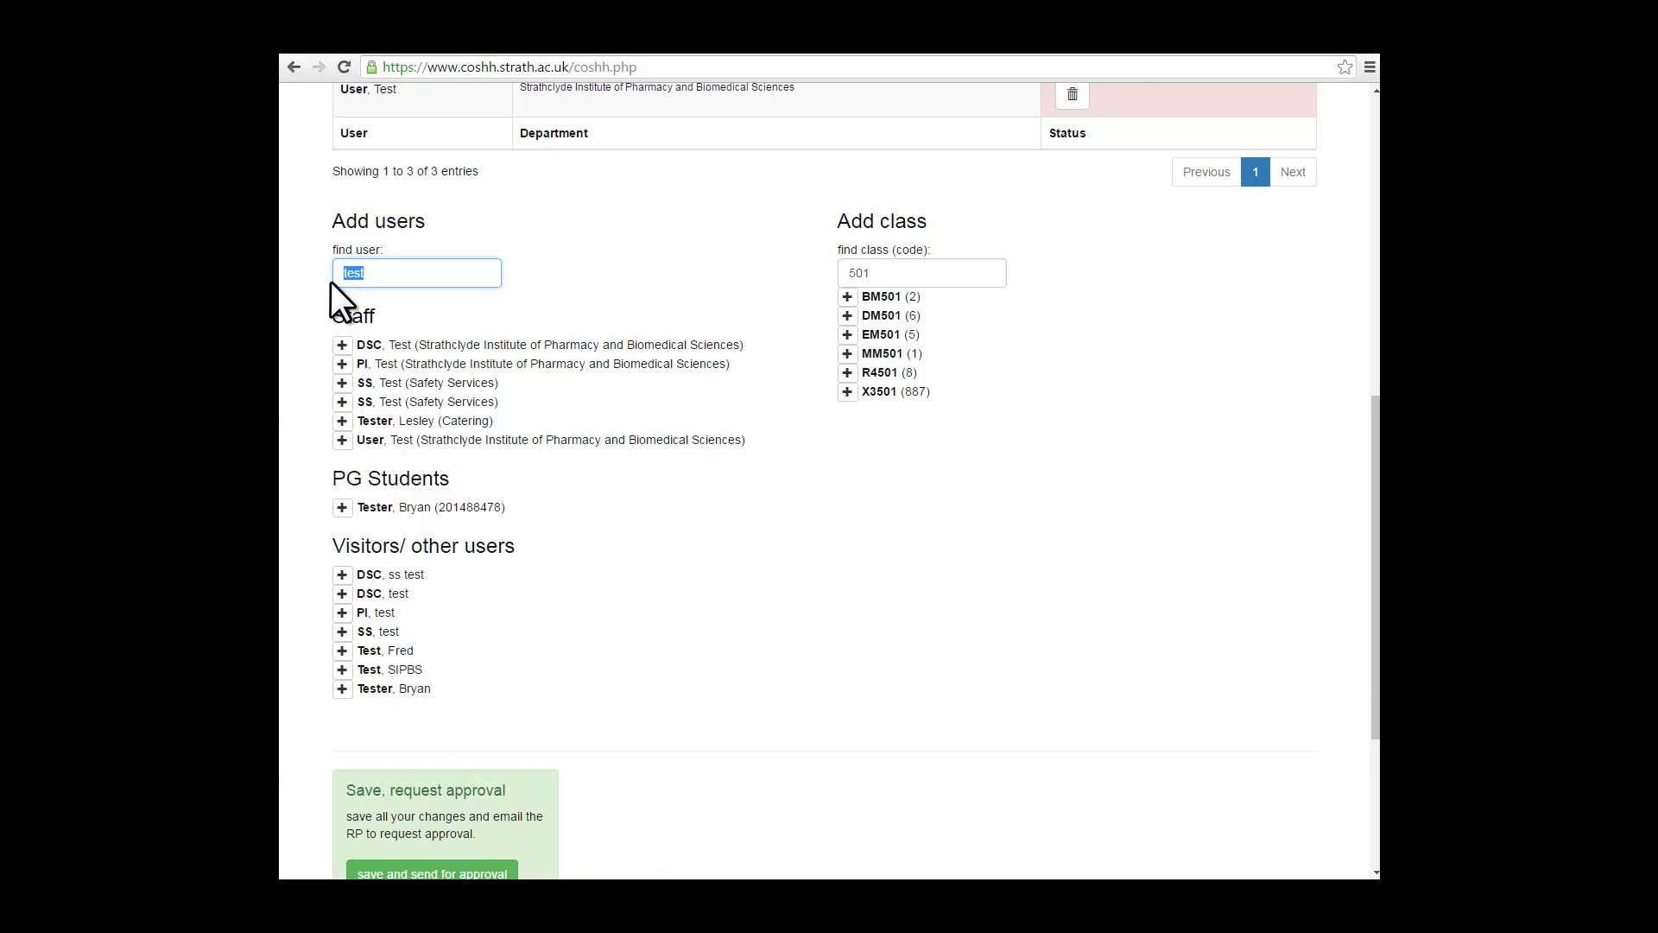
key(BackSpace)
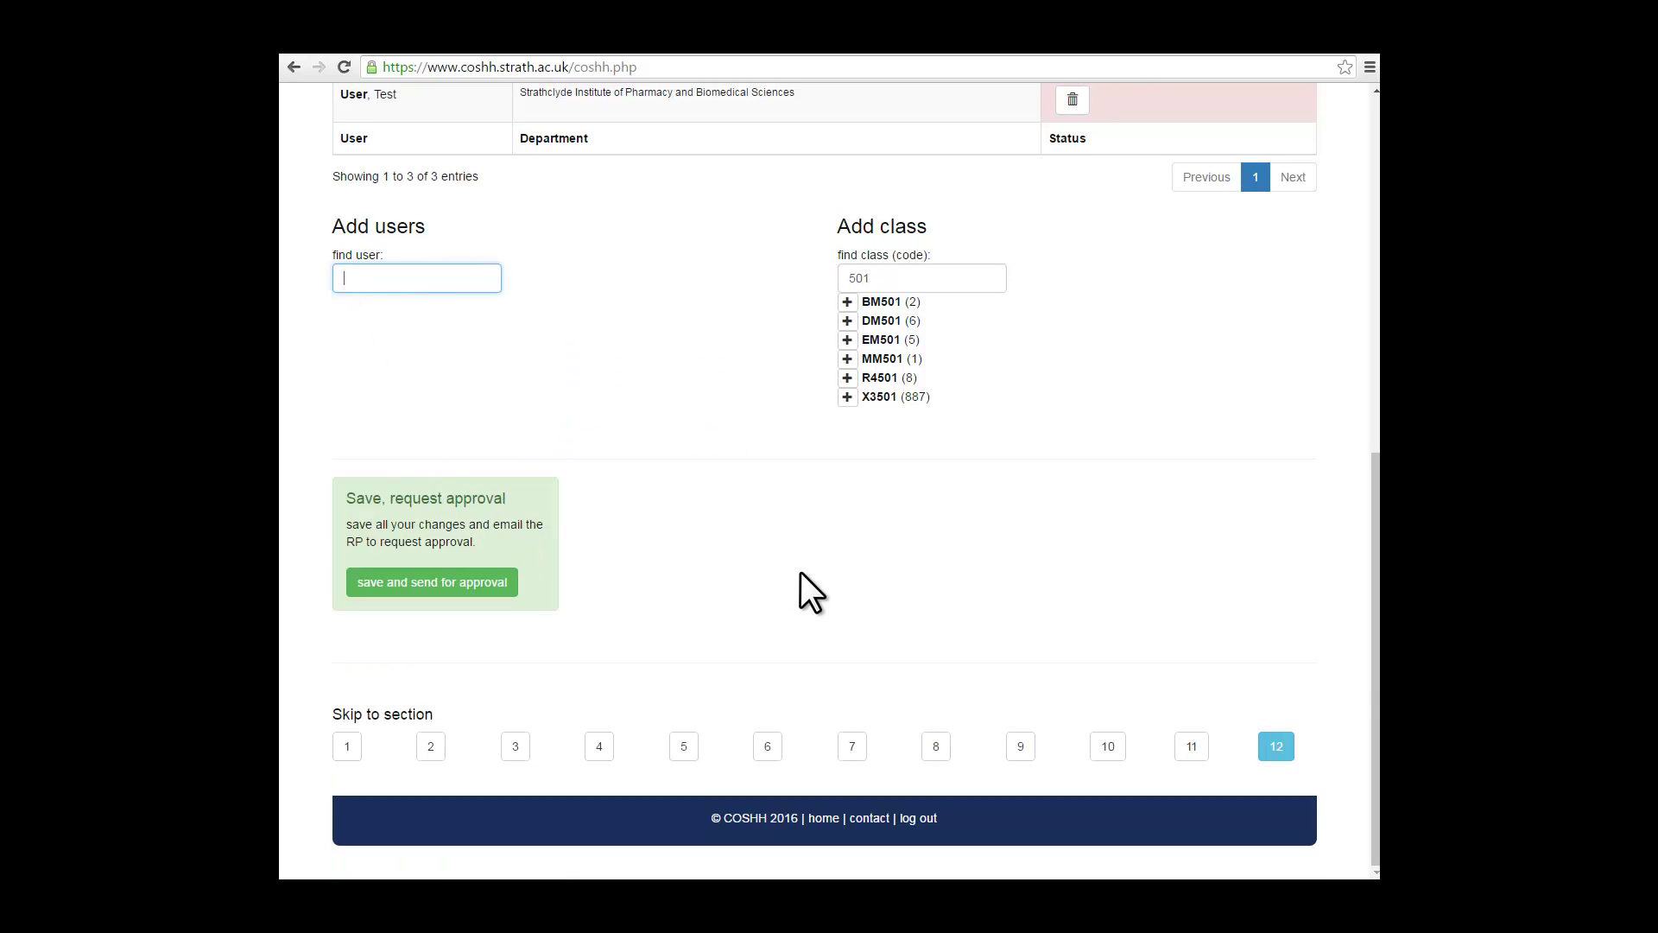
drag(886, 281, 845, 280)
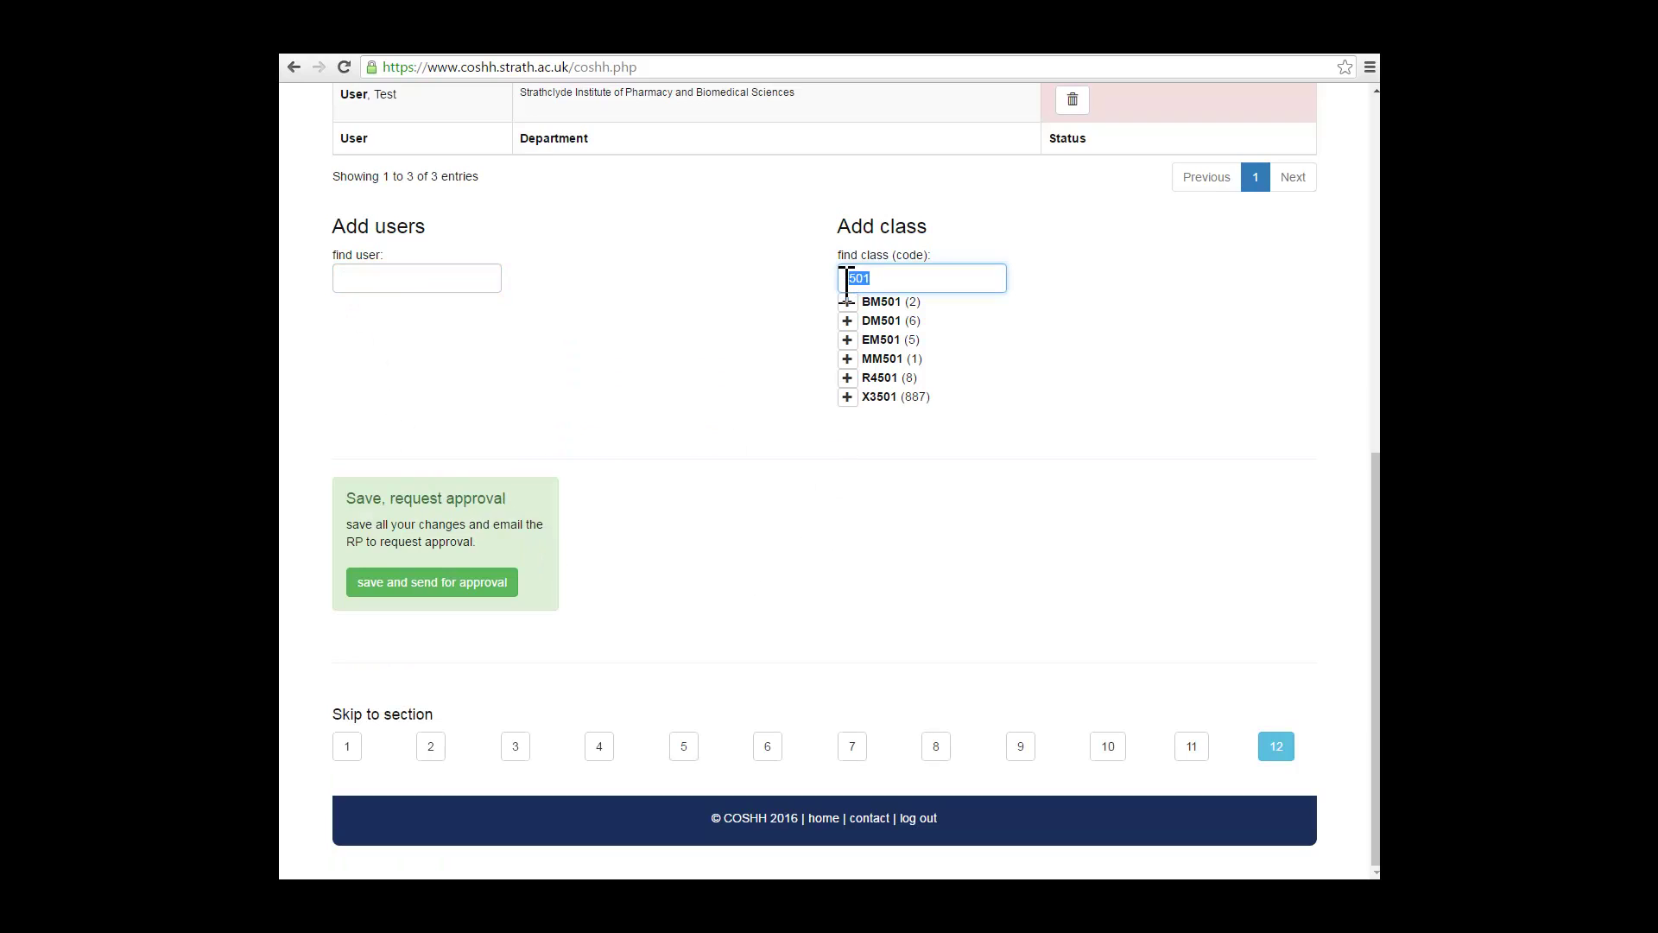
key(BackSpace)
scroll(764, 480, up, 1)
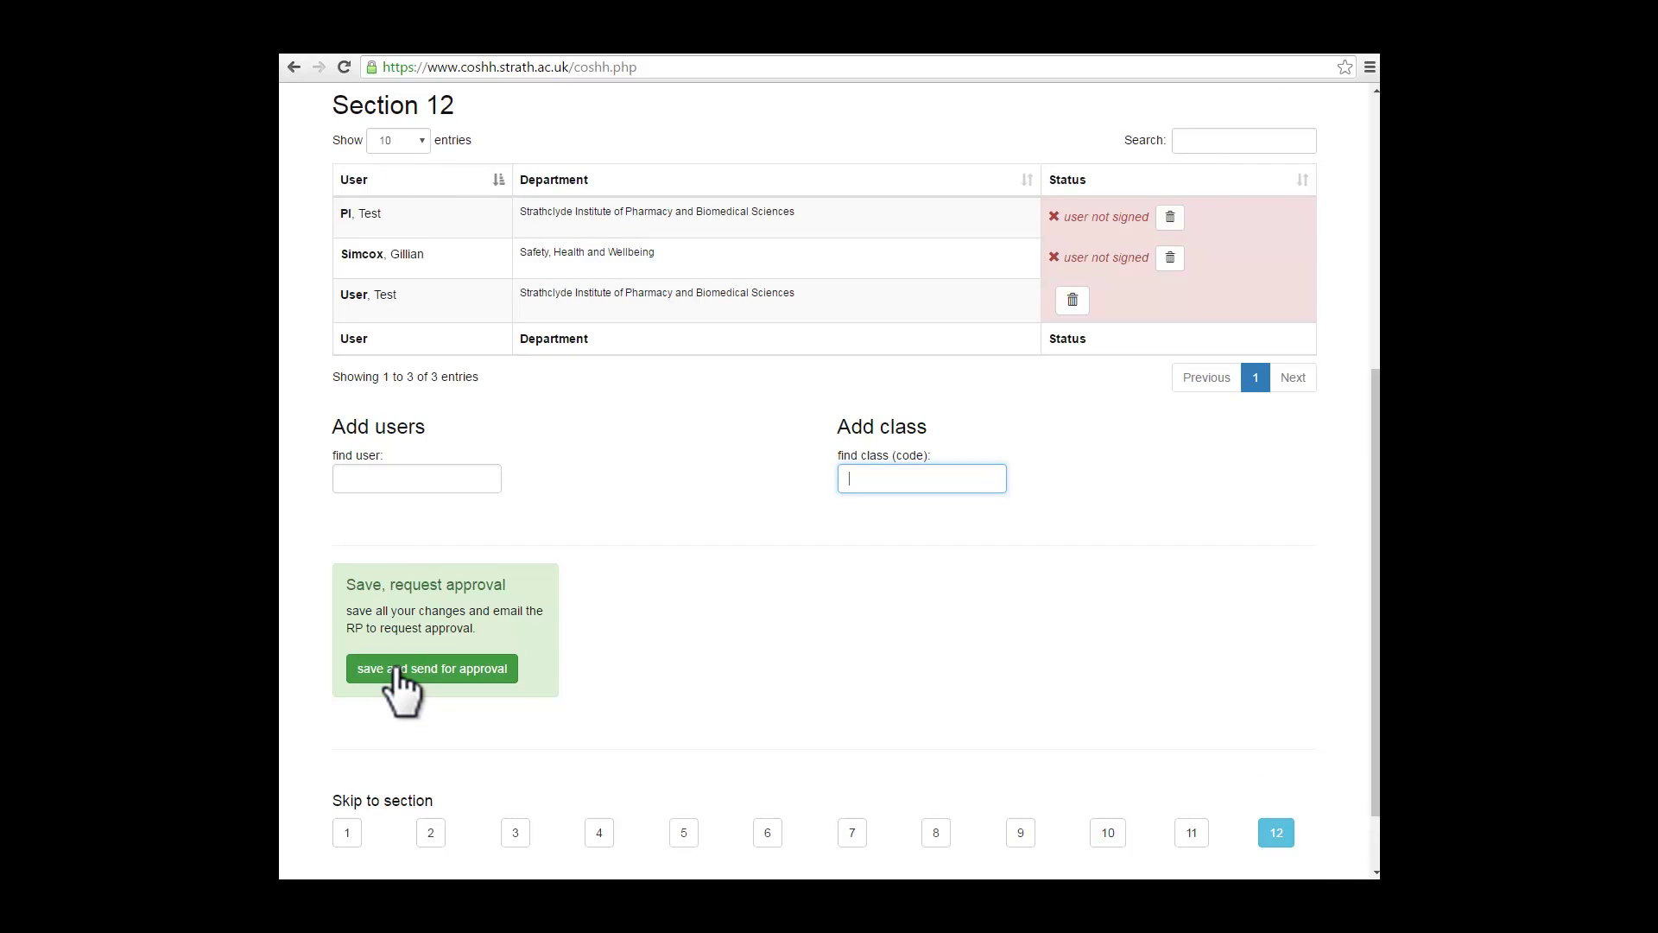
Step: Save form 767, send it for approval, and return to the forms overview
click(396, 670)
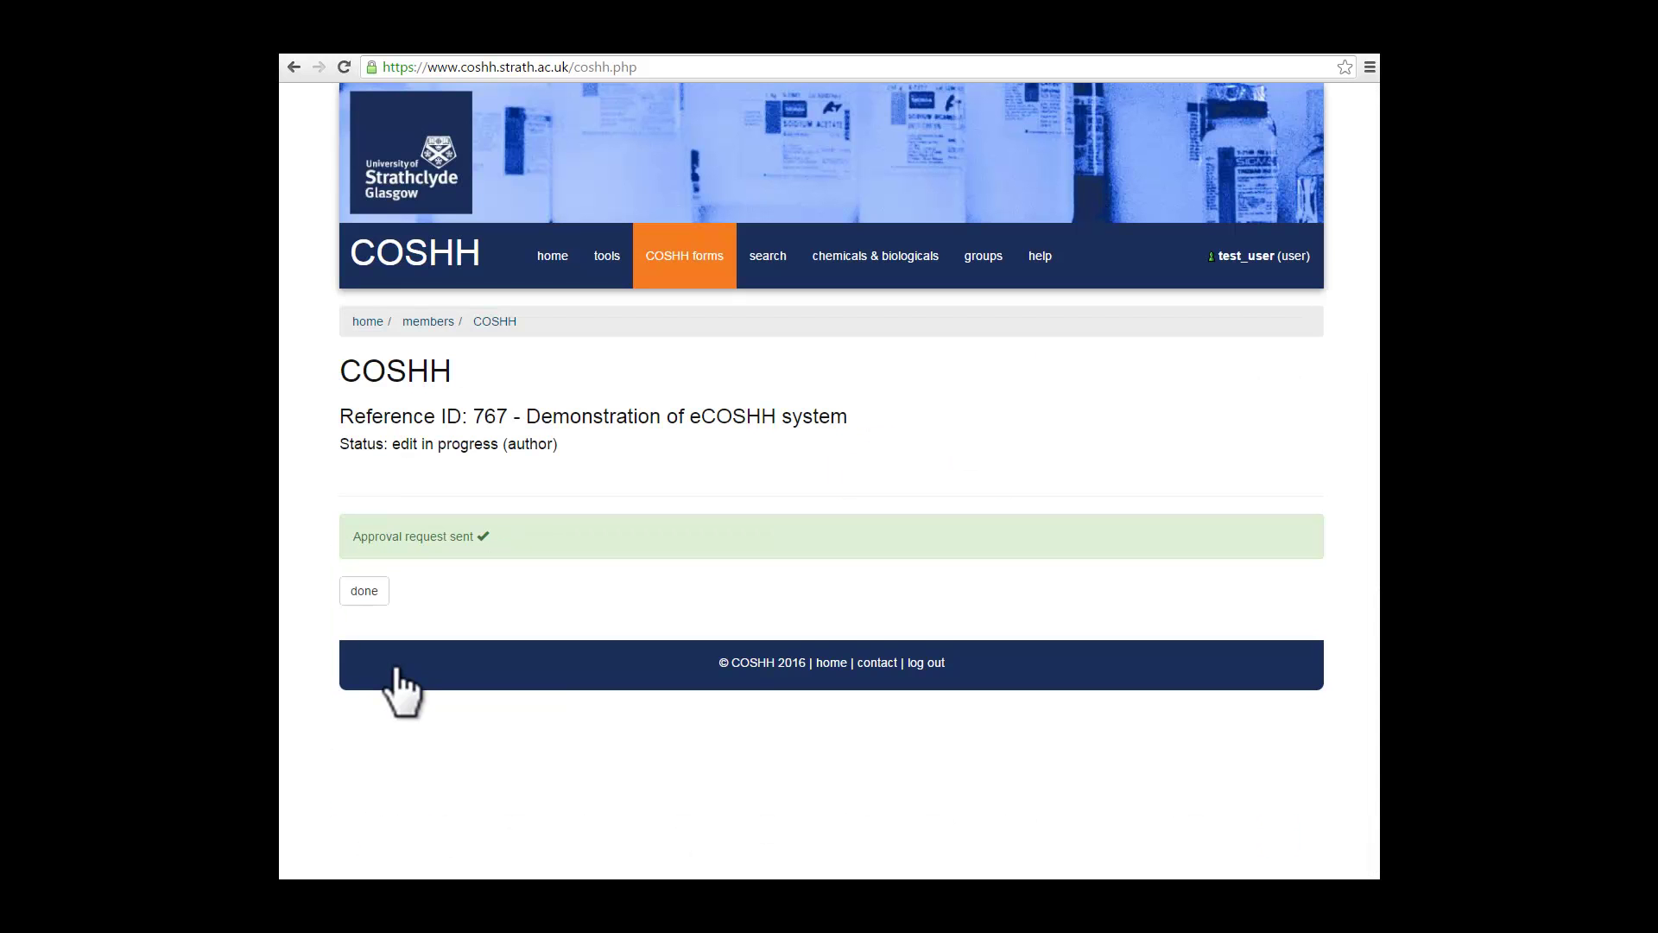
click(369, 590)
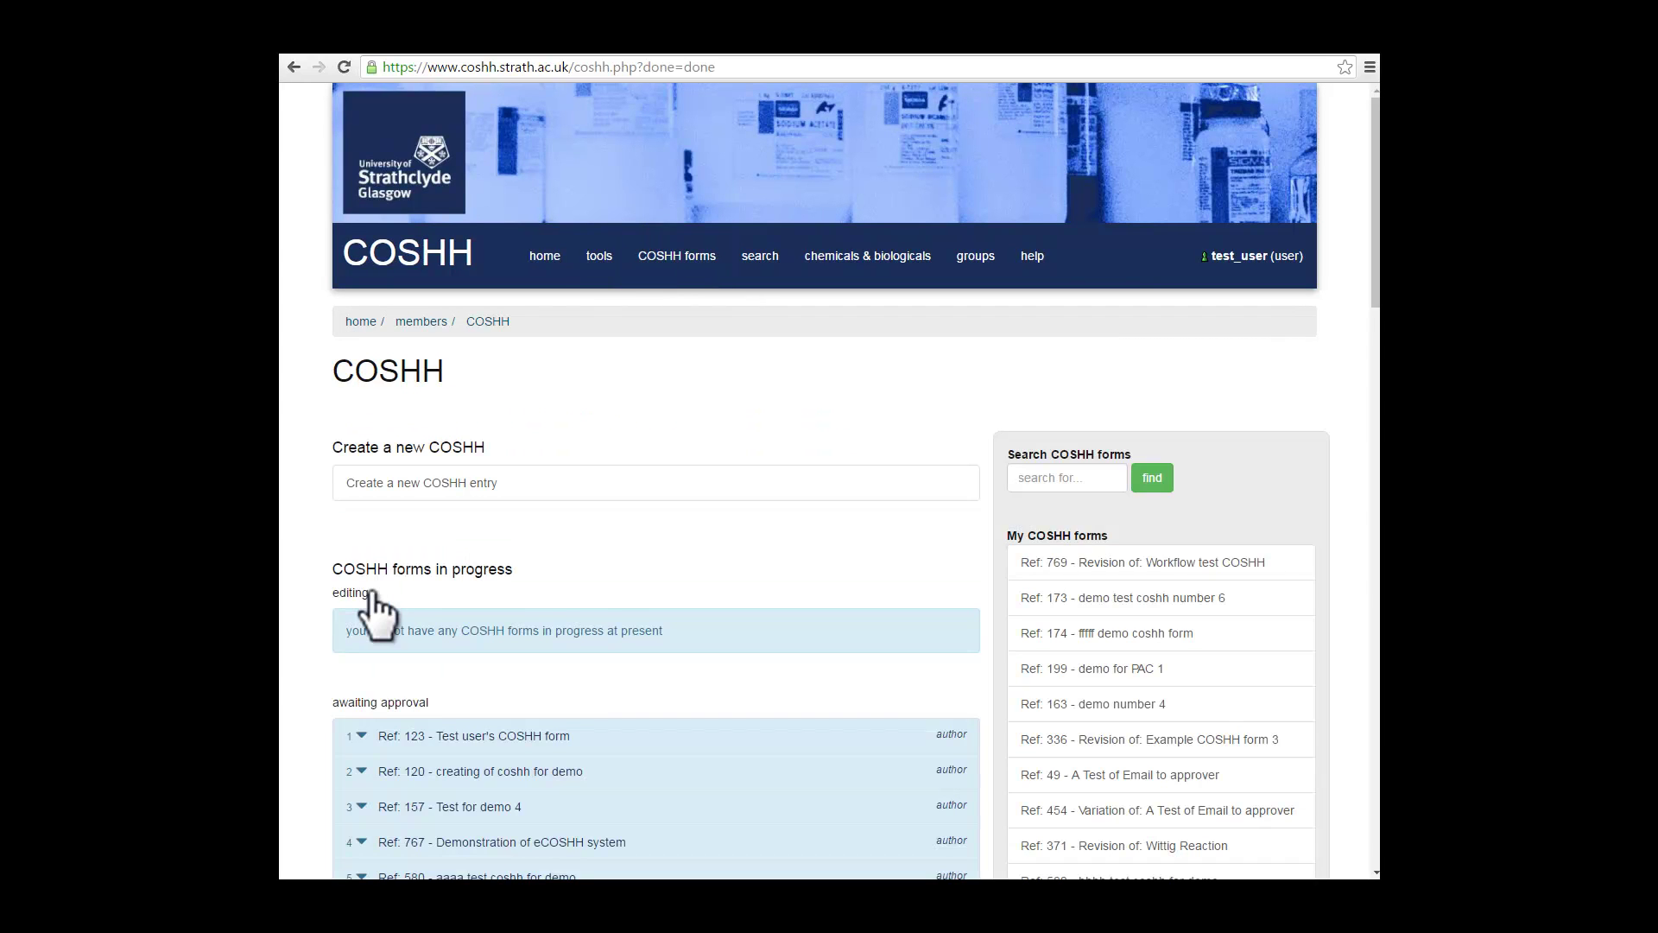